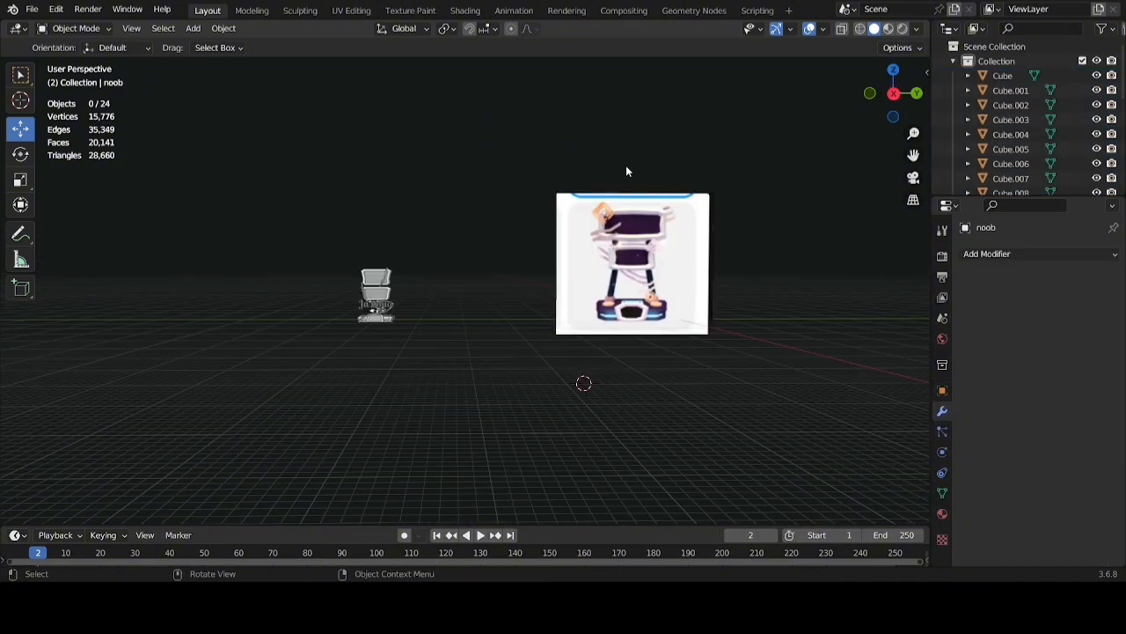
# Add a cube mesh in the right orthographic view and move it about -16.8 m along Y, between the finished sign and the reference image
pyautogui.scroll(2, 626, 162)
pyautogui.scroll(-1, 626, 132)
pyautogui.scroll(2, 616, 218)
pyautogui.moveTo(615, 220); pyautogui.dragTo(612, 253, button='middle')
pyautogui.scroll(3, 621, 306)
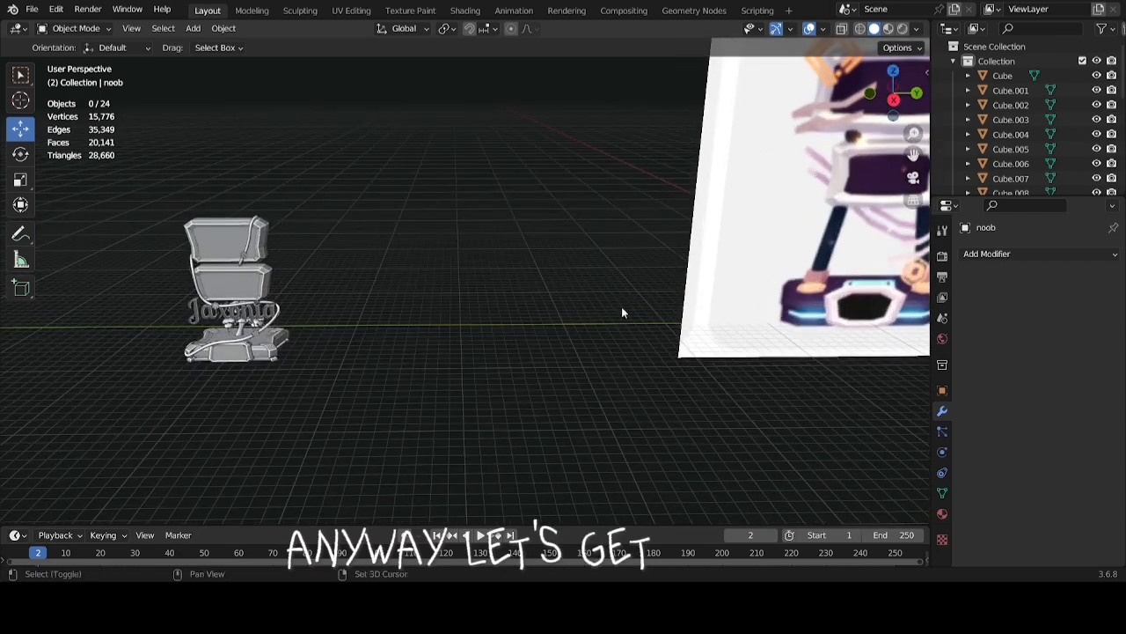
pyautogui.keyDown('shift'); pyautogui.moveTo(622, 307); pyautogui.dragTo(538, 227, button='middle'); pyautogui.keyUp('shift')
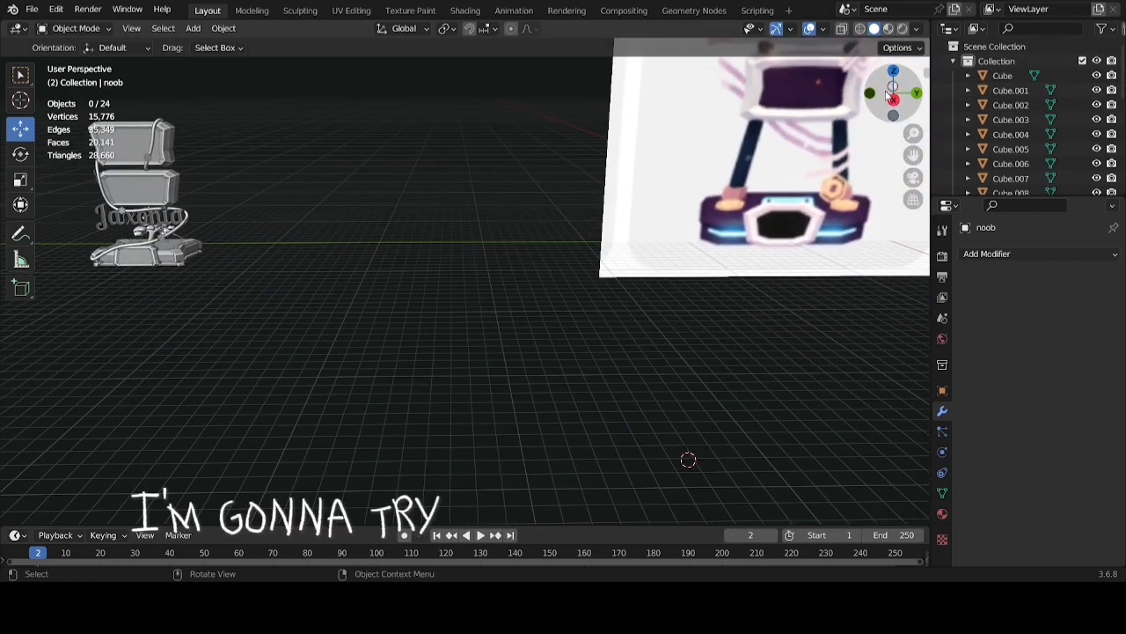
pyautogui.click(893, 98)
pyautogui.scroll(-2, 533, 233)
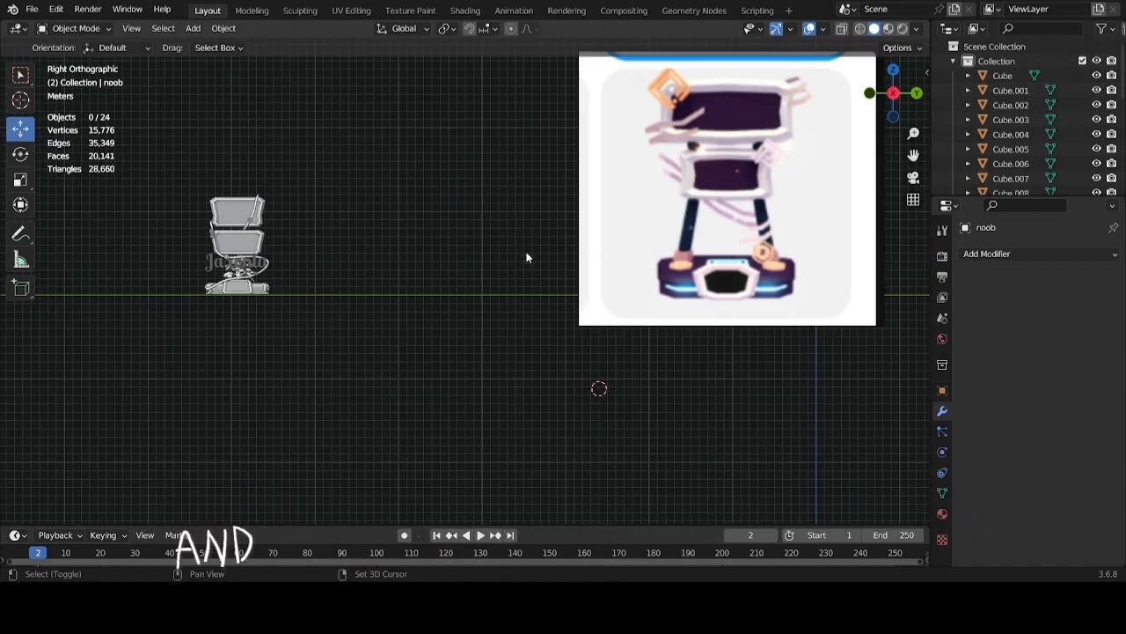
pyautogui.keyDown('shift'); pyautogui.moveTo(490, 227); pyautogui.dragTo(516, 238, button='middle'); pyautogui.keyUp('shift')
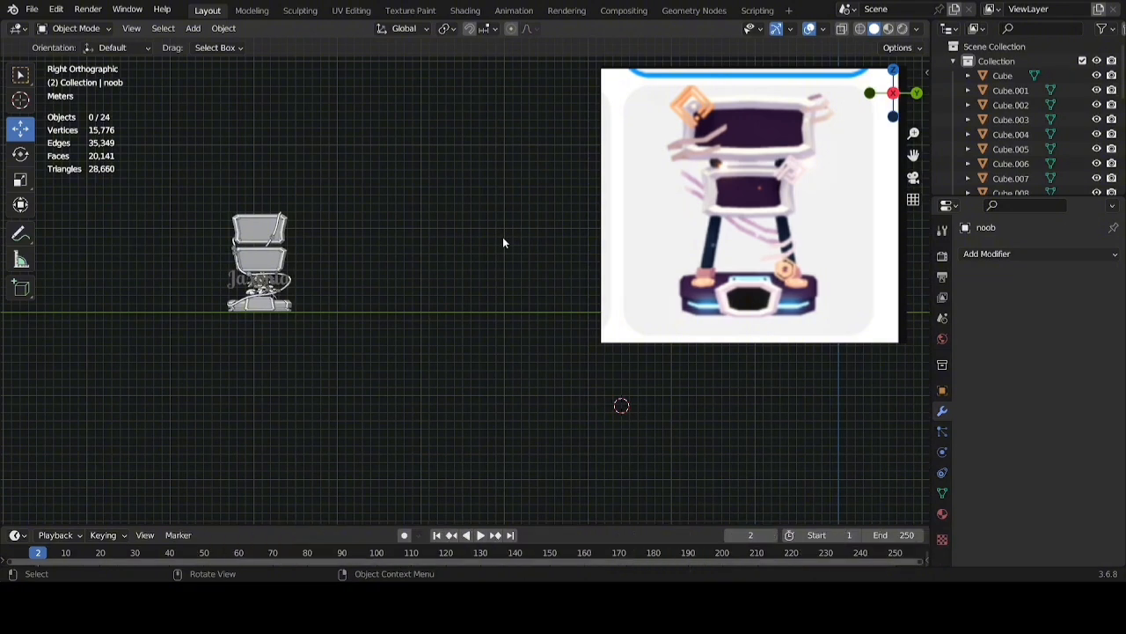
pyautogui.hotkey('shift', 'a')
pyautogui.moveTo(502, 236)
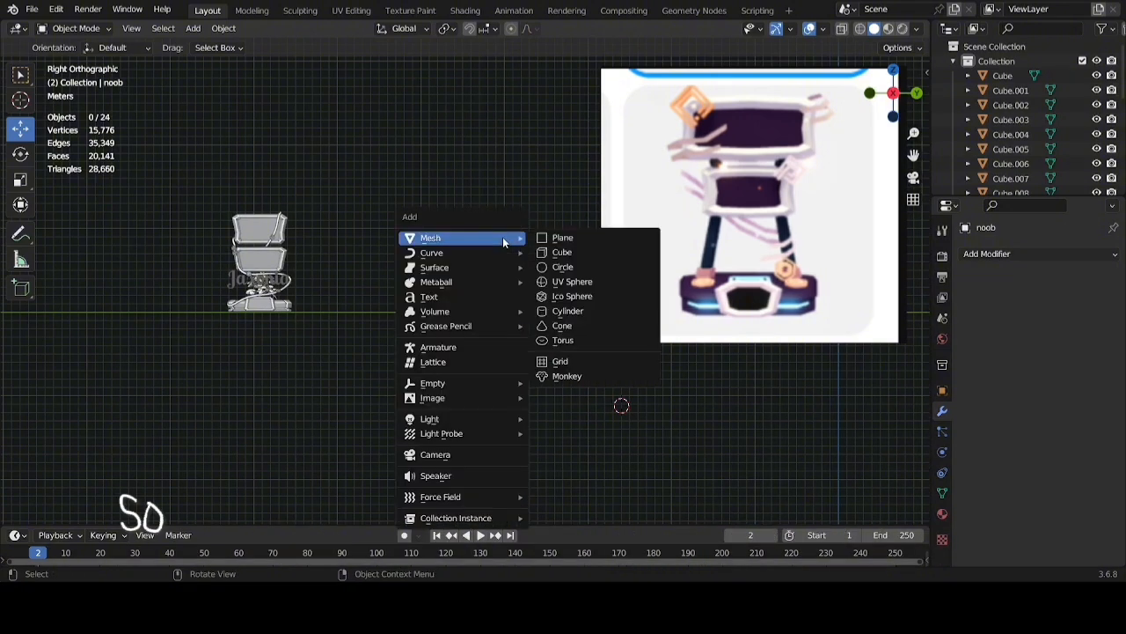
pyautogui.click(561, 253)
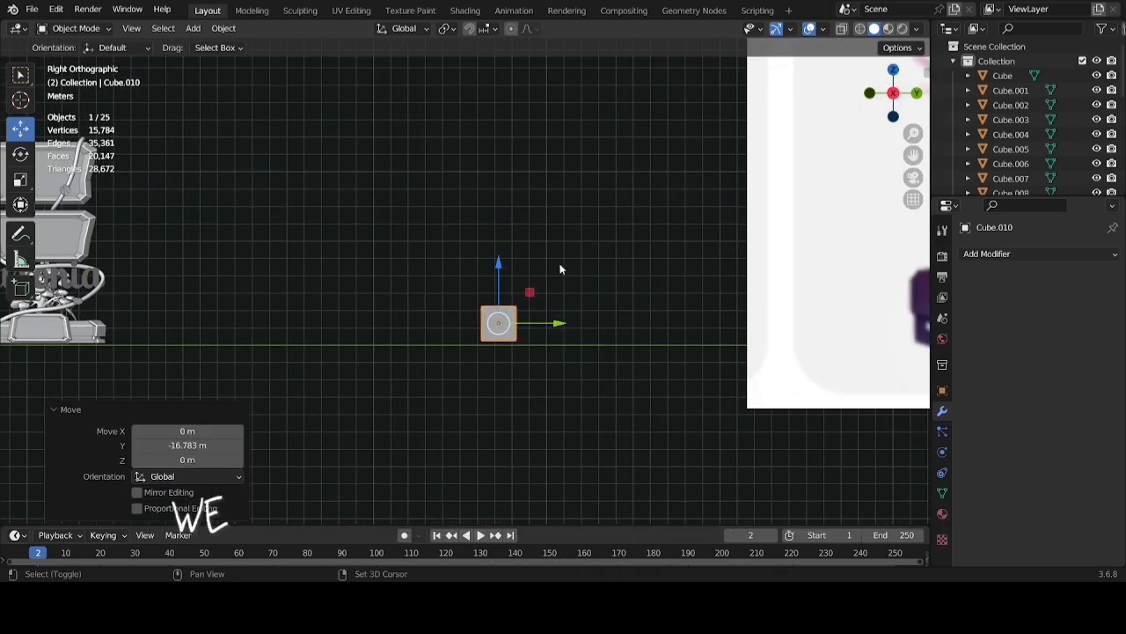
# Examine the new cube and the stacked sign panels in the reference image from several angles
pyautogui.moveTo(558, 269); pyautogui.dragTo(510, 348, button='middle')
pyautogui.scroll(4, 511, 349)
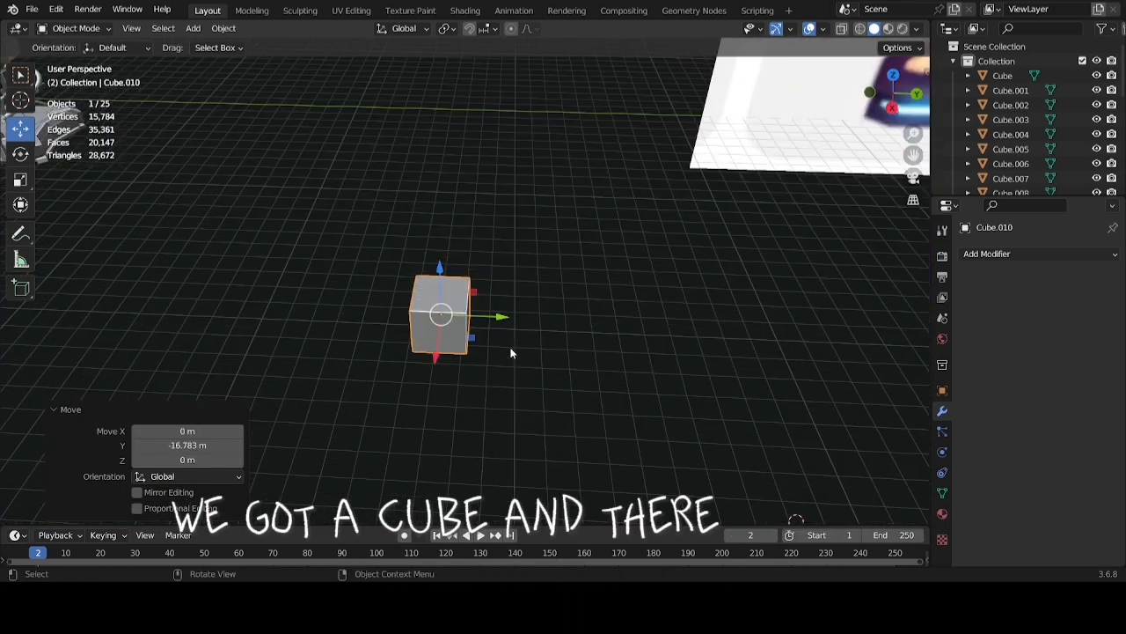
pyautogui.scroll(-2, 511, 348)
pyautogui.moveTo(563, 261); pyautogui.dragTo(596, 195, button='middle')
pyautogui.scroll(-2, 595, 194)
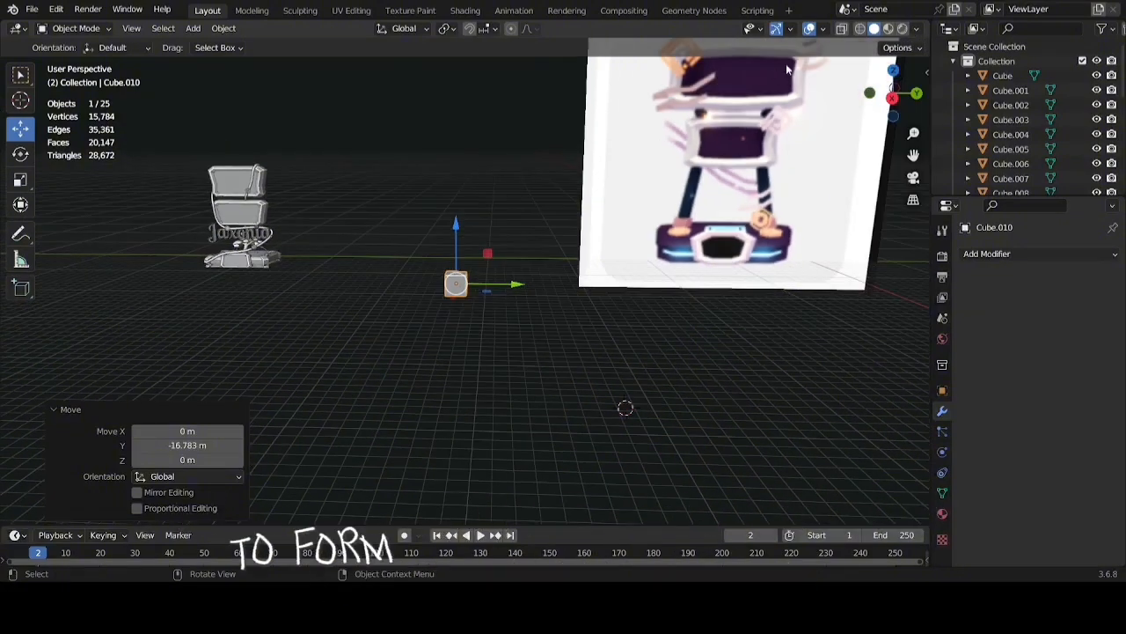
pyautogui.keyDown('shift'); pyautogui.moveTo(718, 112); pyautogui.dragTo(479, 255, button='middle'); pyautogui.keyUp('shift')
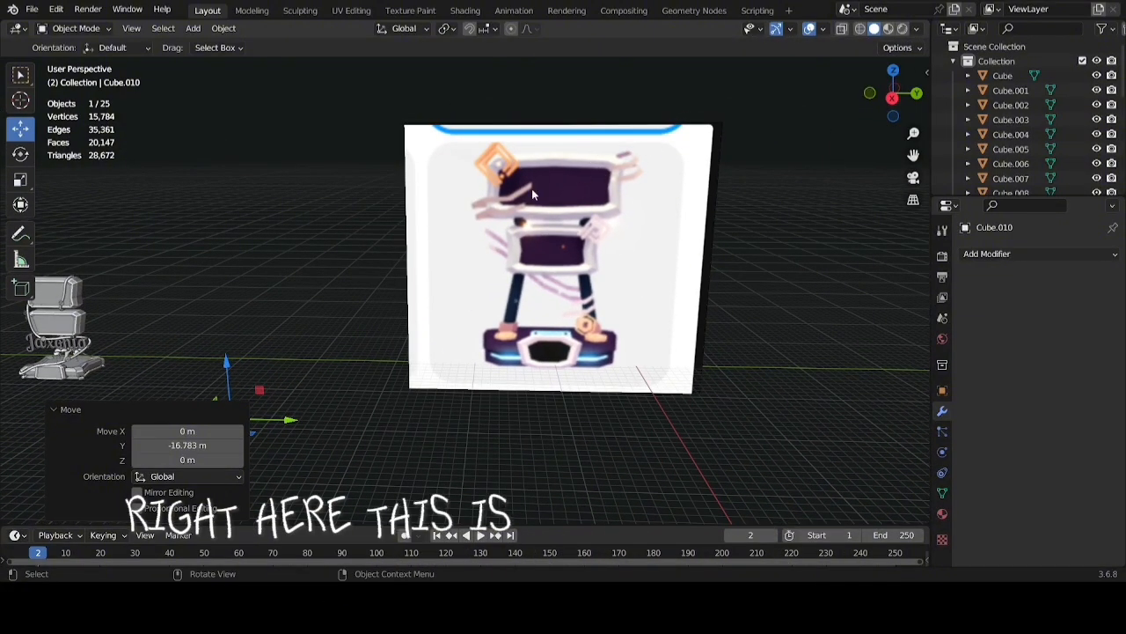
pyautogui.keyDown('shift'); pyautogui.moveTo(518, 138); pyautogui.dragTo(882, 119, button='middle'); pyautogui.keyUp('shift')
pyautogui.scroll(3, 620, 240)
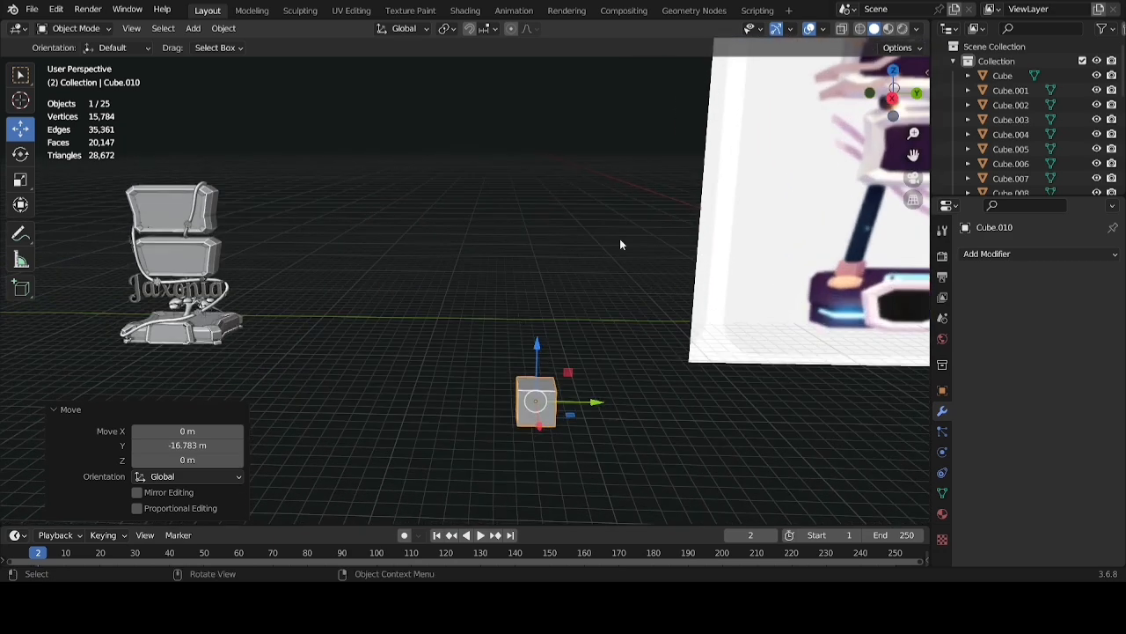
# Raise the cube about 7.79 m along Z and scale it uniformly by about 3.1
pyautogui.moveTo(533, 360); pyautogui.dragTo(569, 216)
pyautogui.moveTo(568, 217); pyautogui.dragTo(547, 214, button='middle')
pyautogui.moveTo(627, 216)
pyautogui.mouseDown(button='middle')
pyautogui.moveTo(606, 211)
pyautogui.moveTo(619, 213)
pyautogui.mouseUp(button='middle')
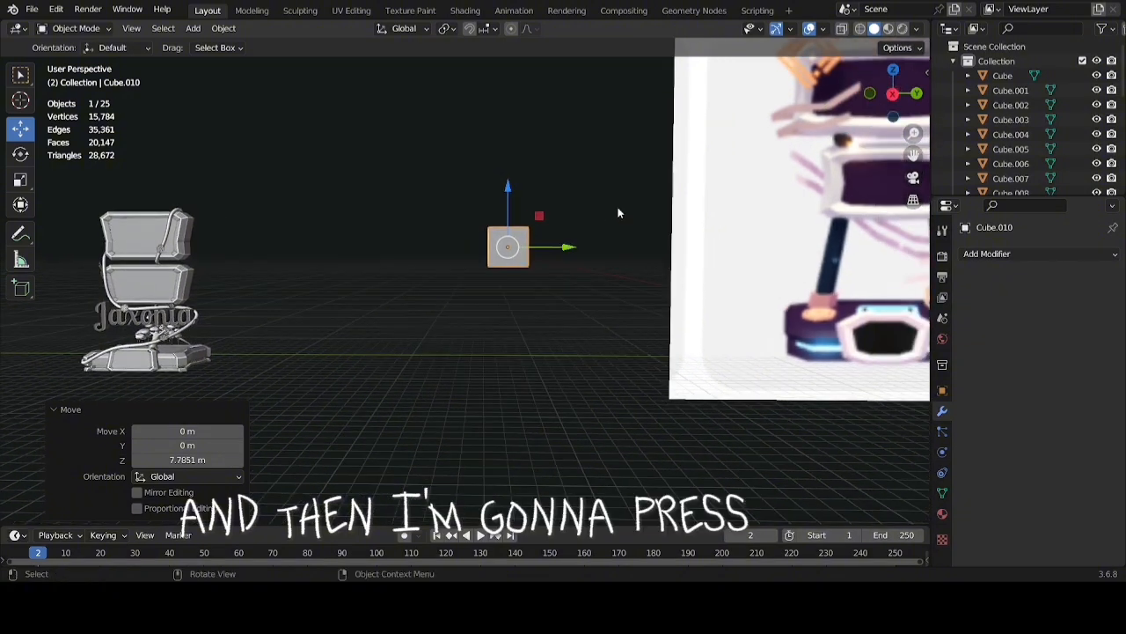
pyautogui.press('s')
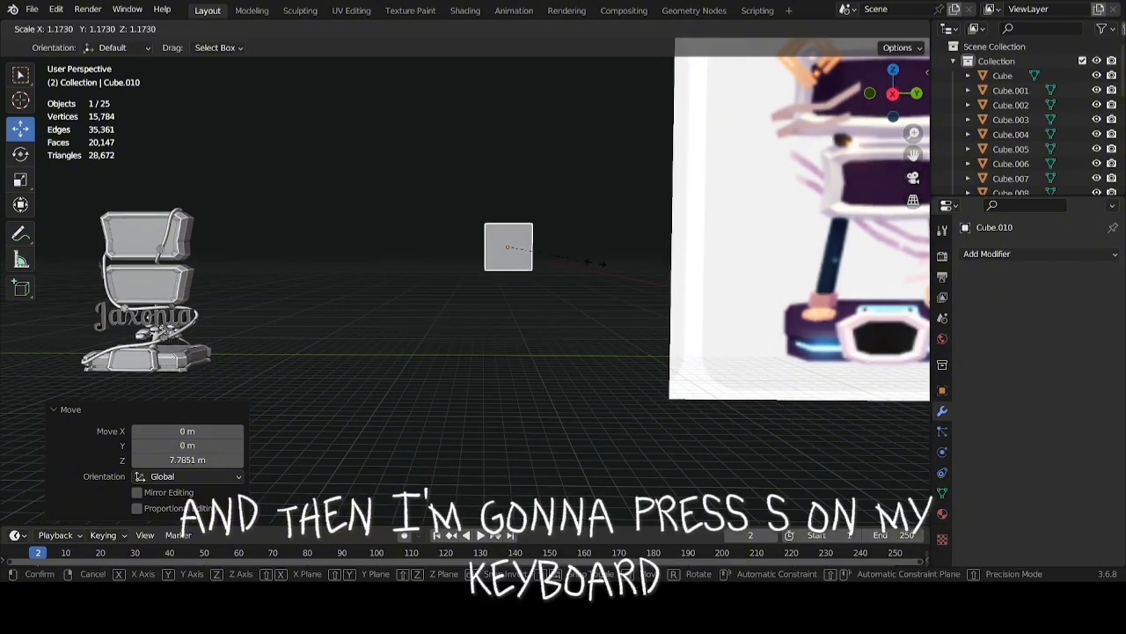
pyautogui.click(737, 263)
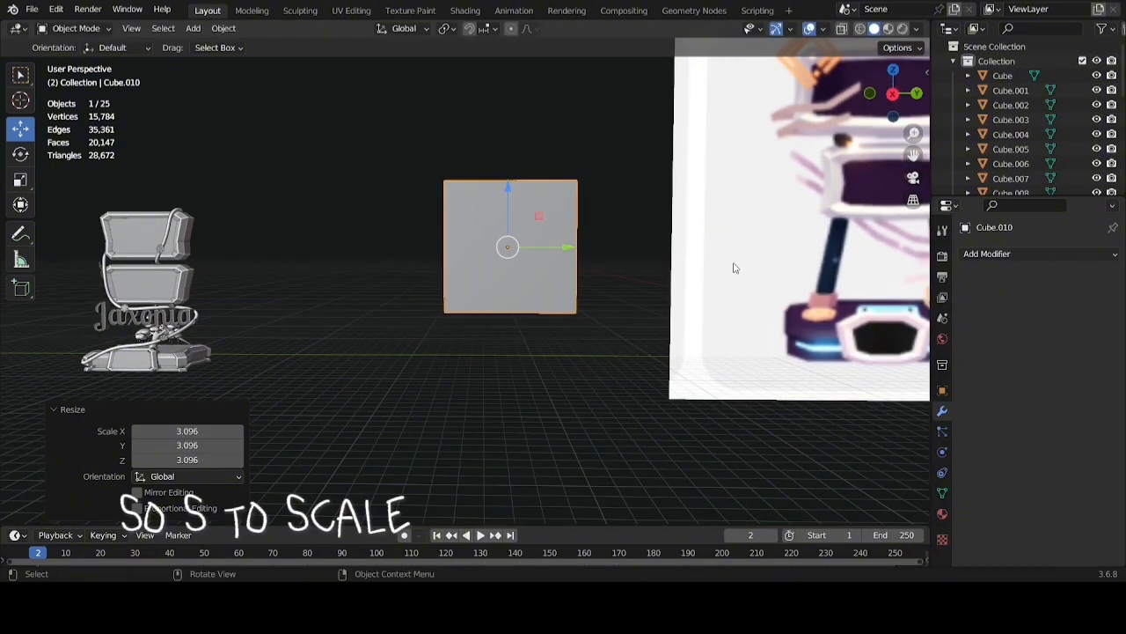
# Scale the cube along Z by about 0.55 to give it the reference panel's wide rectangular proportions
pyautogui.moveTo(731, 264); pyautogui.dragTo(595, 211, button='middle')
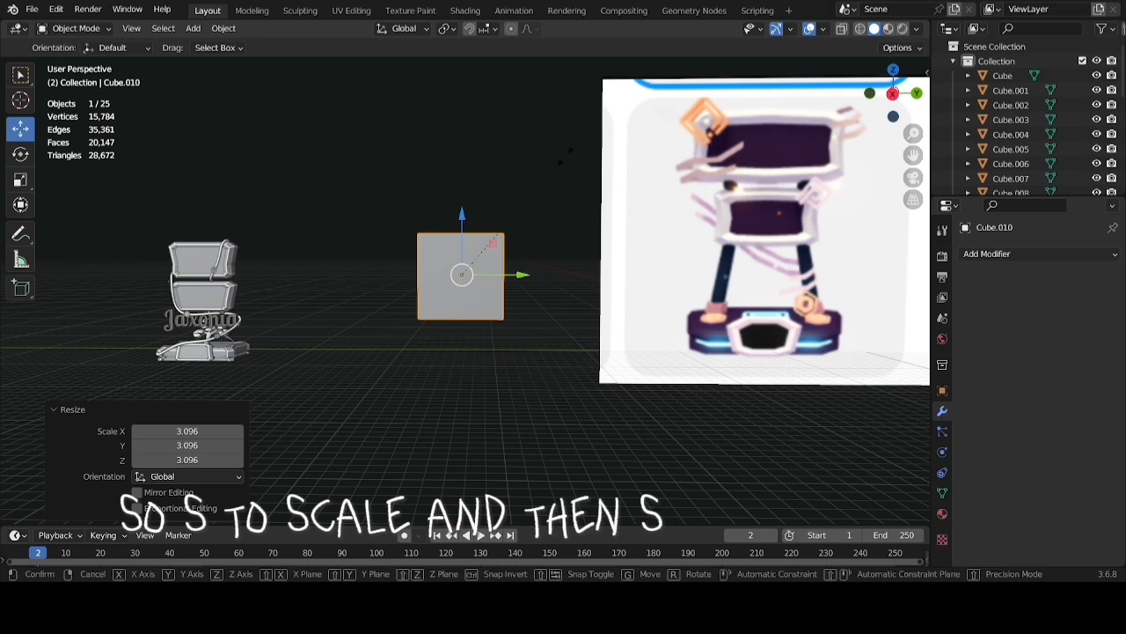
pyautogui.press('s')
pyautogui.press('z')
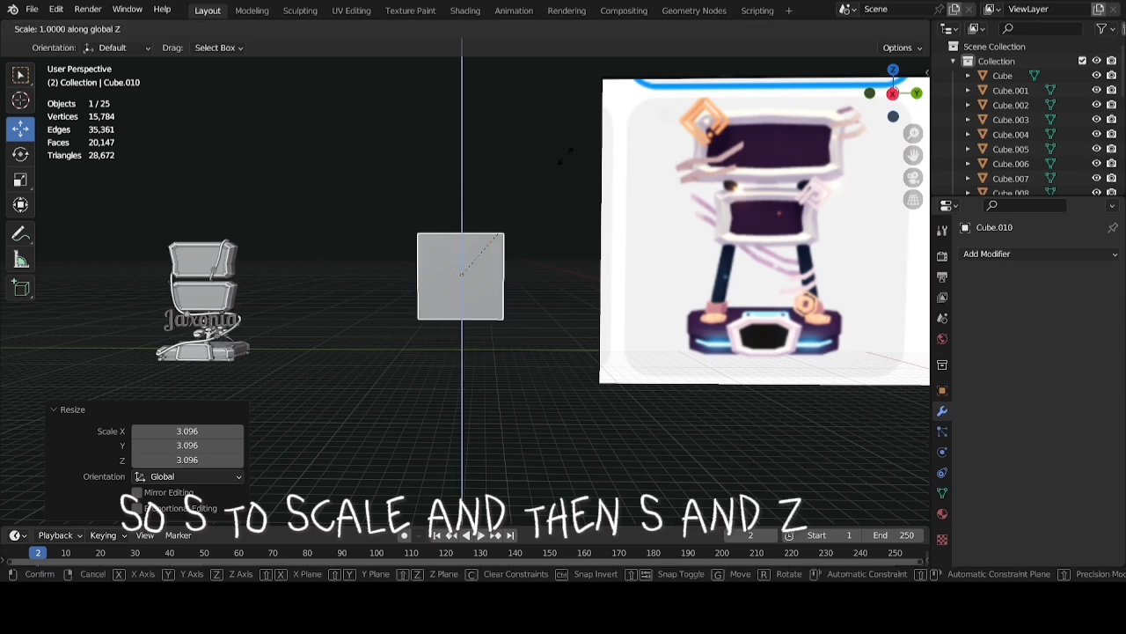
pyautogui.click(493, 204)
pyautogui.scroll(1, 493, 204)
pyautogui.scroll(3, 604, 266)
pyautogui.scroll(-2, 621, 264)
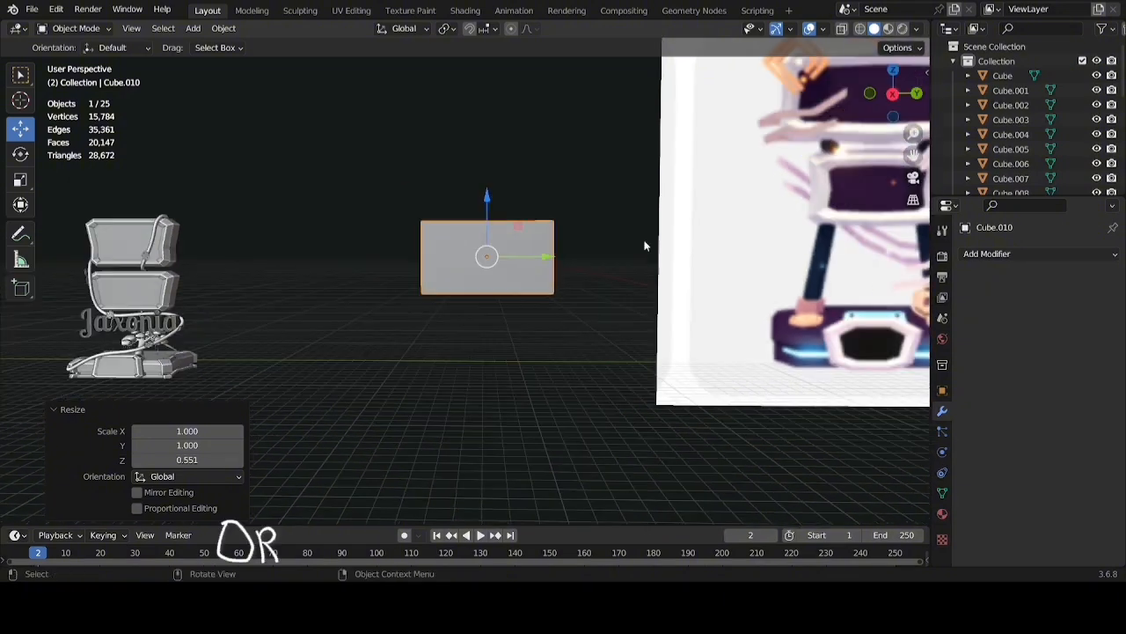
pyautogui.moveTo(621, 263)
pyautogui.keyDown('shift'); pyautogui.mouseDown(button='middle')
pyautogui.moveTo(578, 289)
pyautogui.moveTo(636, 278)
pyautogui.mouseUp(button='middle'); pyautogui.keyUp('shift')
pyautogui.scroll(-1, 636, 278)
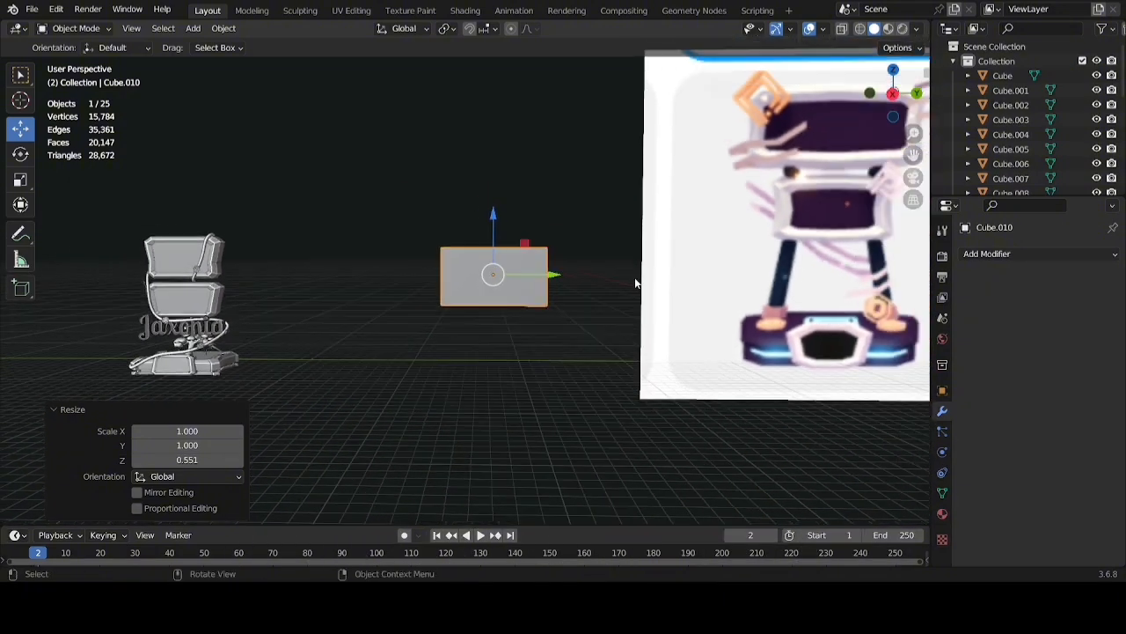
# Enter Edit Mode on the block and select all of its geometry
pyautogui.moveTo(535, 241); pyautogui.dragTo(607, 245, button='middle')
pyautogui.press('Tab')
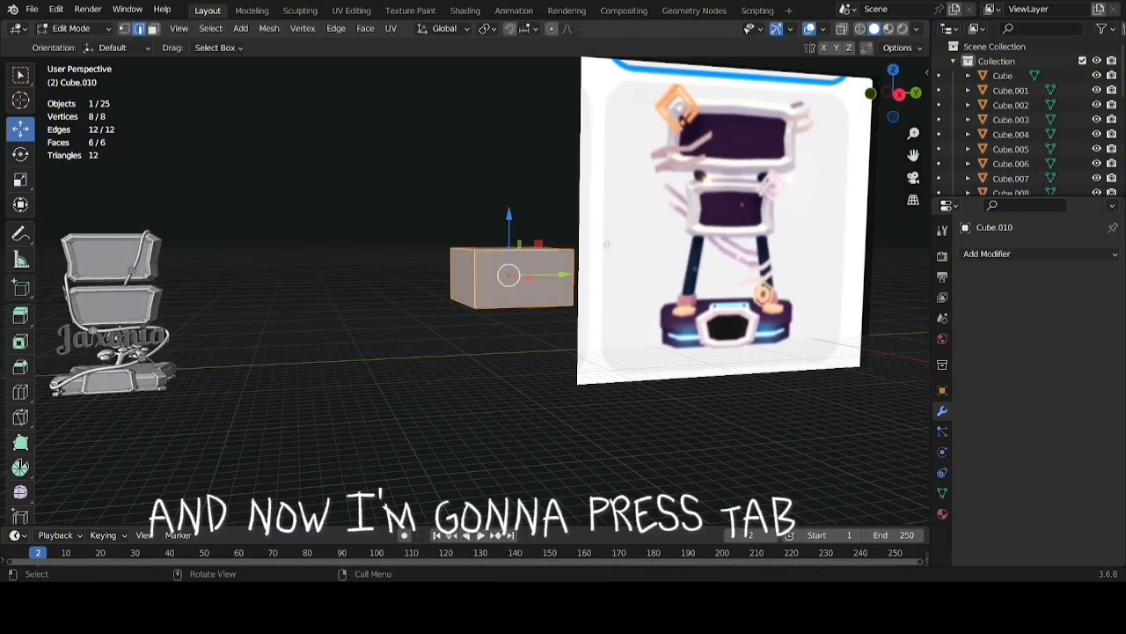
pyautogui.scroll(3, 570, 279)
pyautogui.scroll(-2, 646, 287)
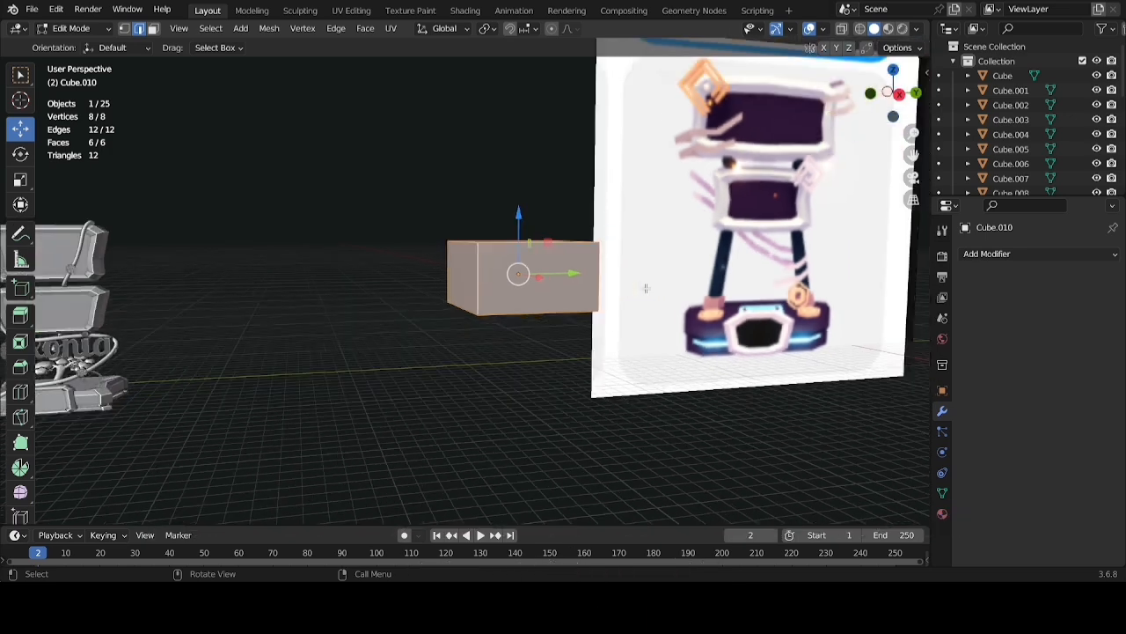
pyautogui.moveTo(630, 286); pyautogui.dragTo(696, 234, button='middle')
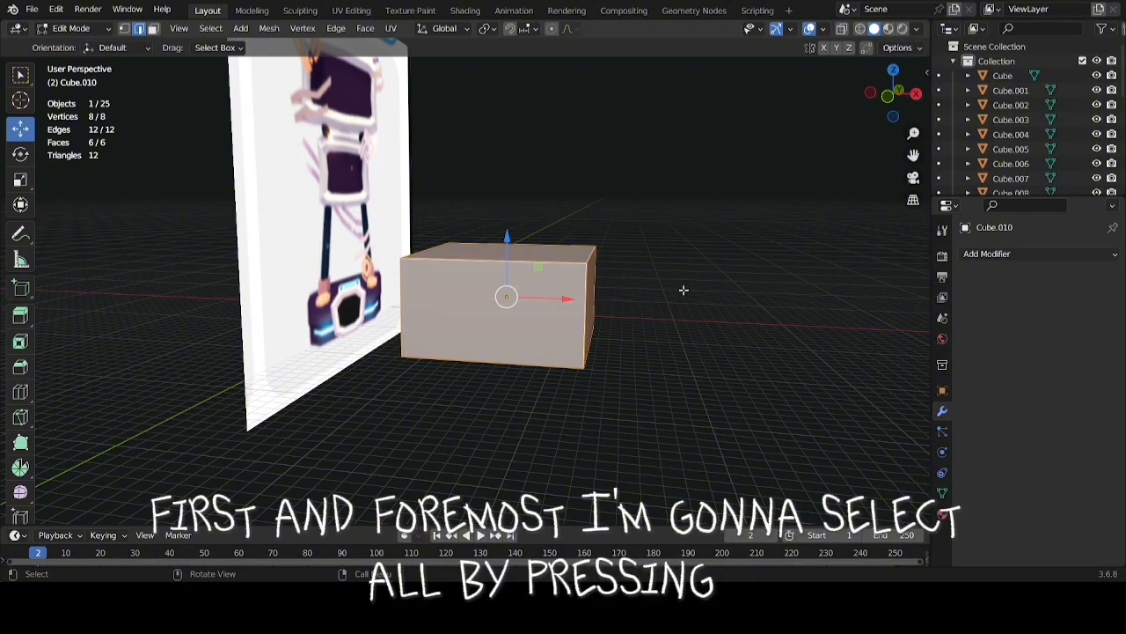
pyautogui.click(719, 272)
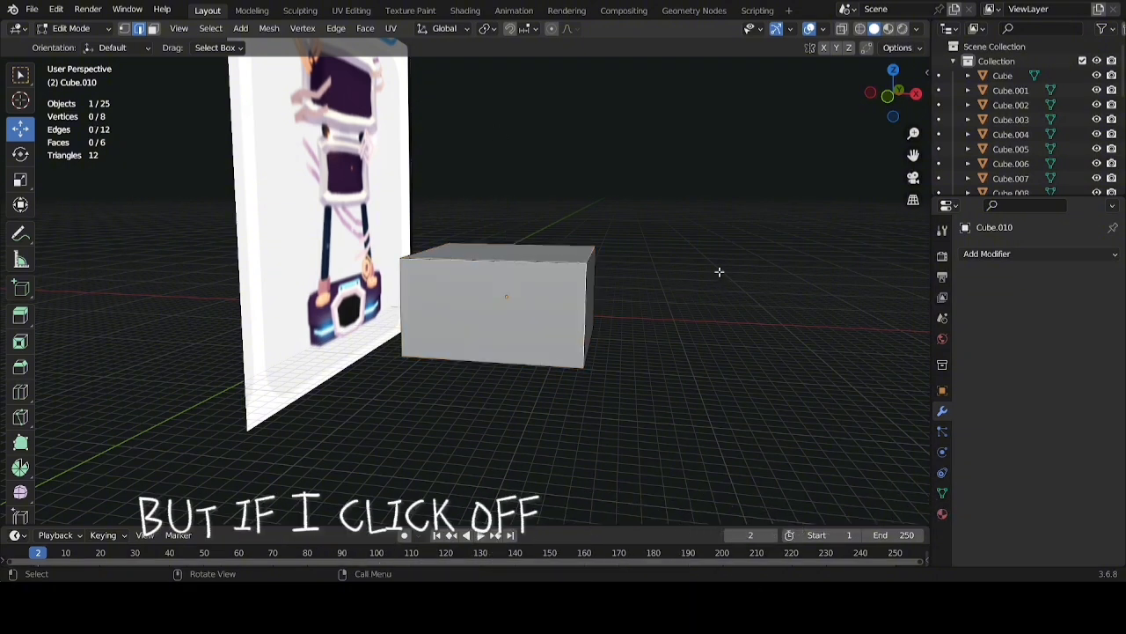
pyautogui.press('a')
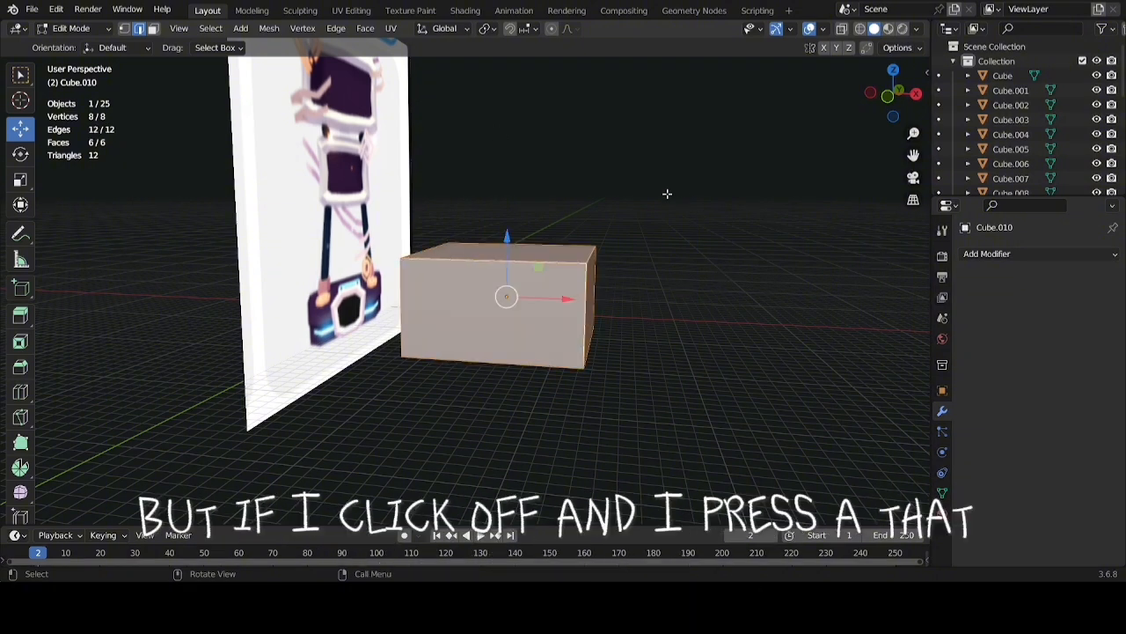
# Scale the selected geometry along X by about 0.15 to make a thin sign panel
pyautogui.moveTo(679, 256)
pyautogui.mouseDown(button='middle')
pyautogui.moveTo(634, 267)
pyautogui.moveTo(683, 261)
pyautogui.mouseUp(button='middle')
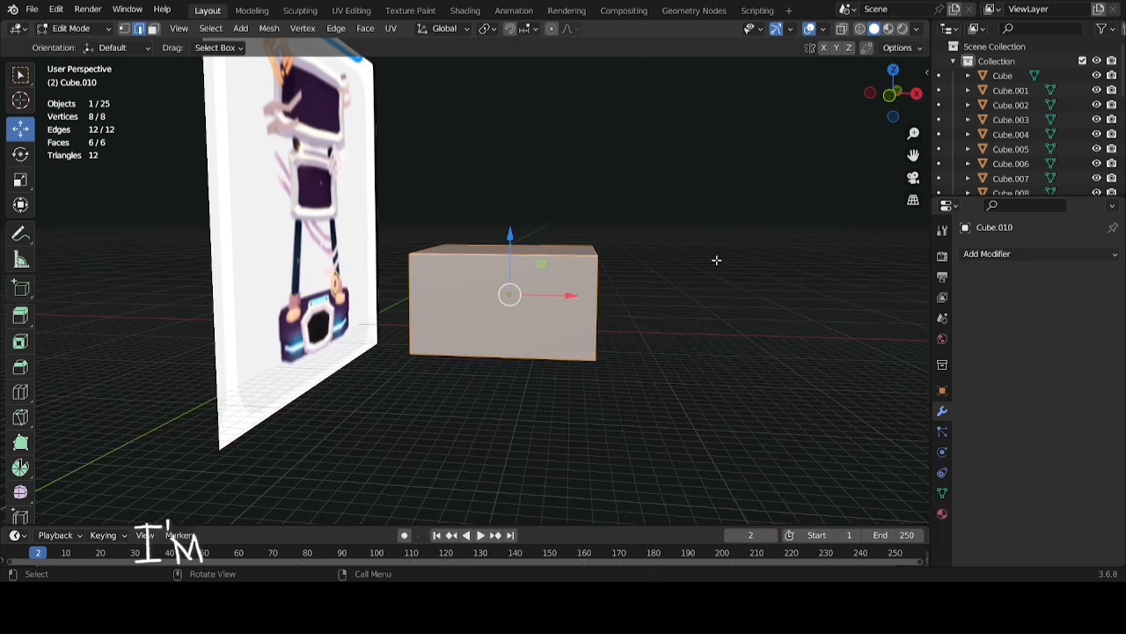
pyautogui.press('s')
pyautogui.press('x')
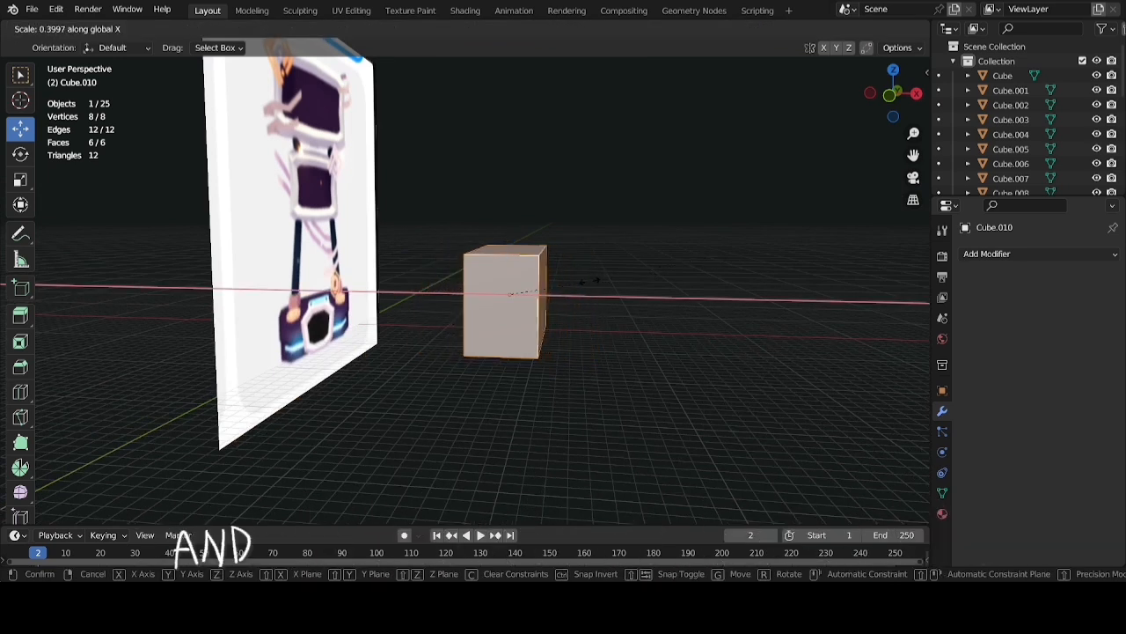
pyautogui.click(542, 295)
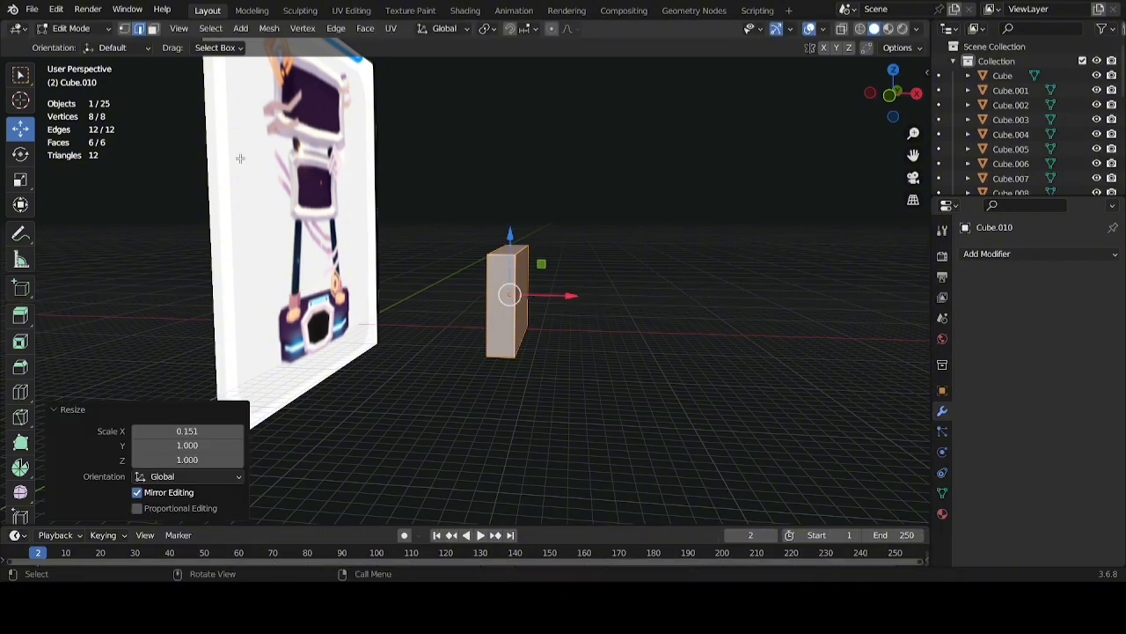
# Select the four corner edges that run across the panel's thickness
pyautogui.moveTo(541, 294); pyautogui.dragTo(310, 228, button='middle')
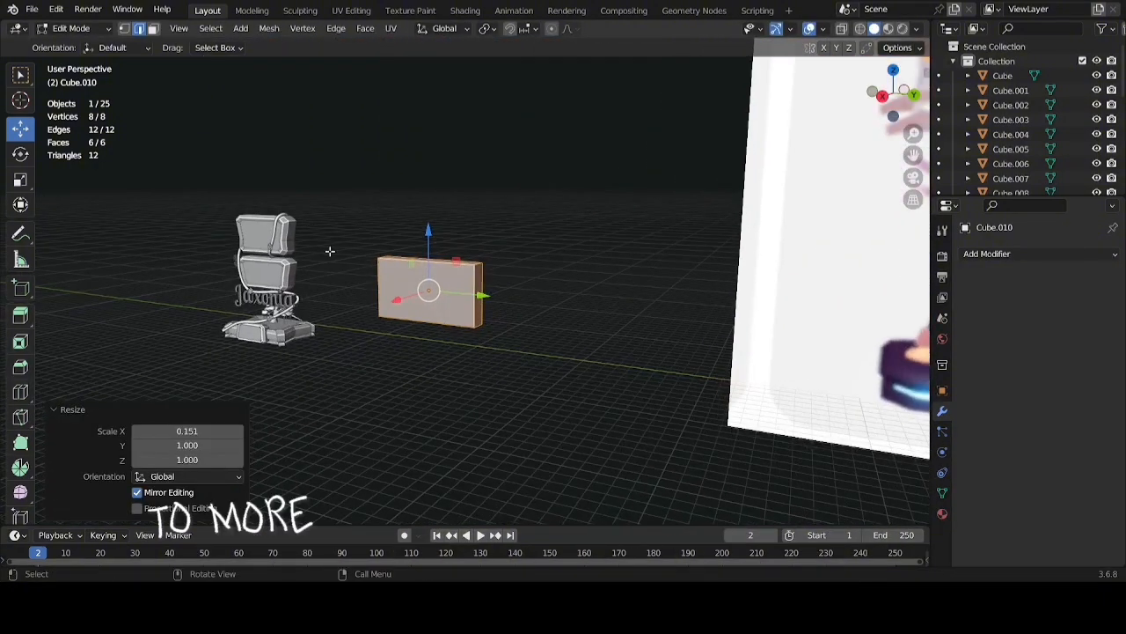
pyautogui.moveTo(290, 191); pyautogui.dragTo(534, 277, button='middle')
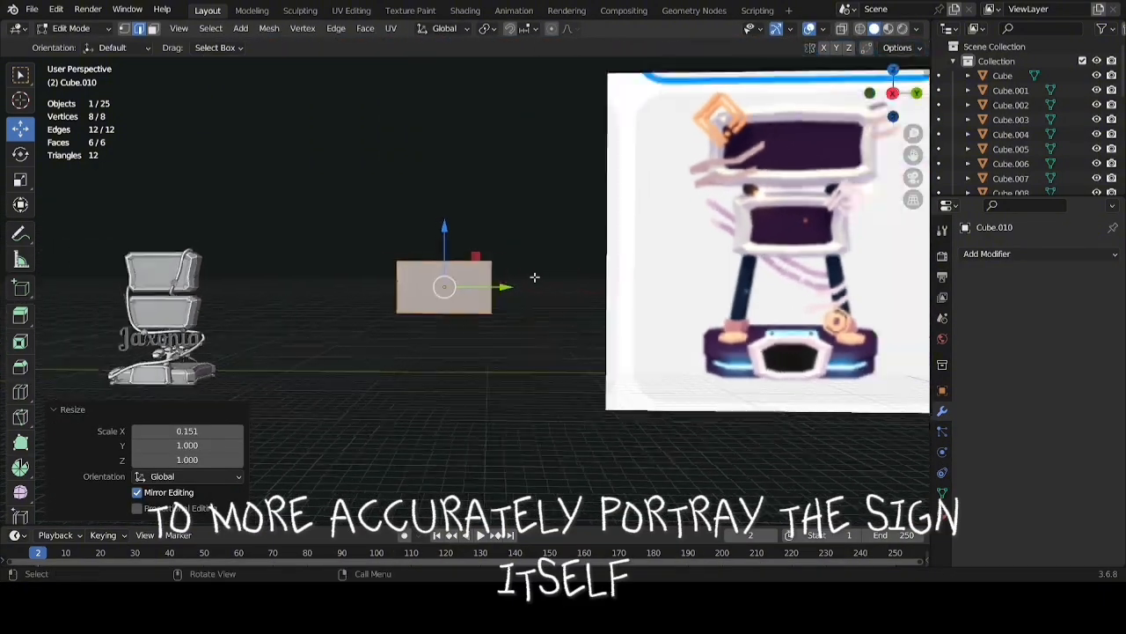
pyautogui.scroll(5, 537, 278)
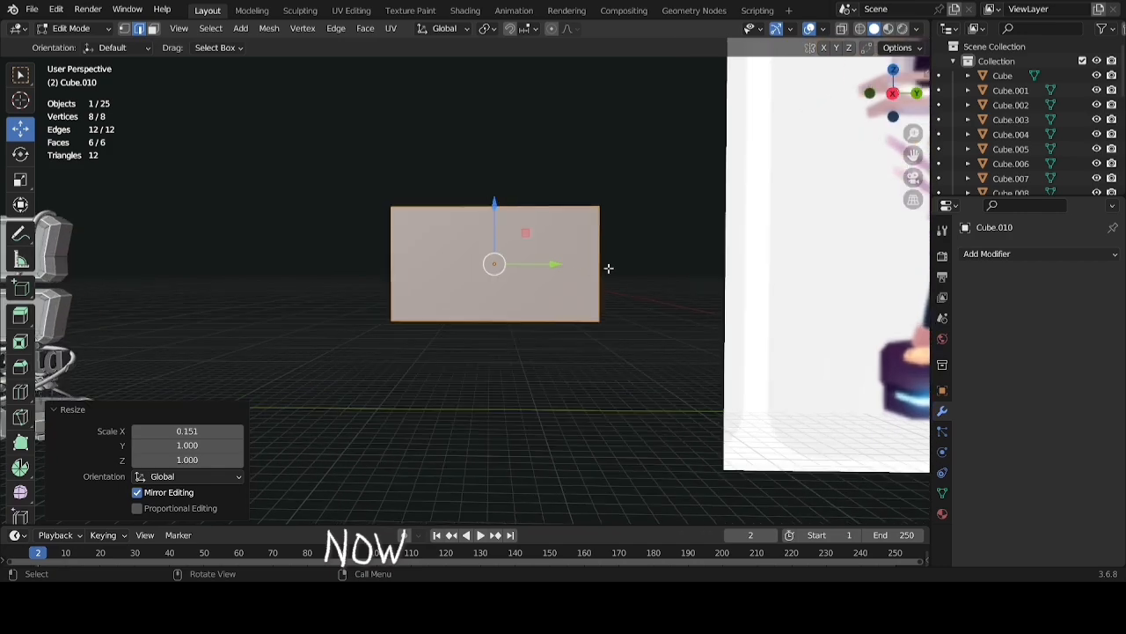
pyautogui.moveTo(609, 268); pyautogui.dragTo(534, 191, button='middle')
pyautogui.hotkey('alt', 'a')
pyautogui.click(473, 287)
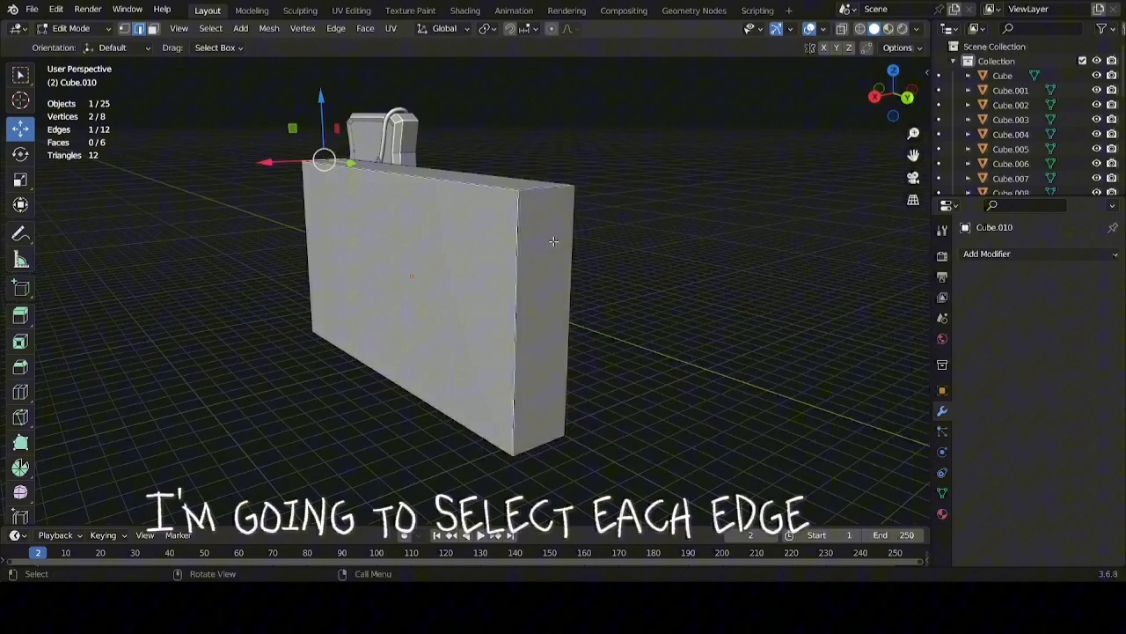
pyautogui.keyDown('shift'); pyautogui.click(534, 191); pyautogui.keyUp('shift')
pyautogui.keyDown('shift'); pyautogui.click(536, 440); pyautogui.keyUp('shift')
pyautogui.moveTo(538, 440); pyautogui.dragTo(752, 398, button='middle')
pyautogui.keyDown('shift'); pyautogui.click(483, 339); pyautogui.keyUp('shift')
# Try to bevel a single vertical end edge of the panel's front face, and undo the bevel
pyautogui.moveTo(483, 339); pyautogui.dragTo(647, 294, button='middle')
pyautogui.click(646, 294)
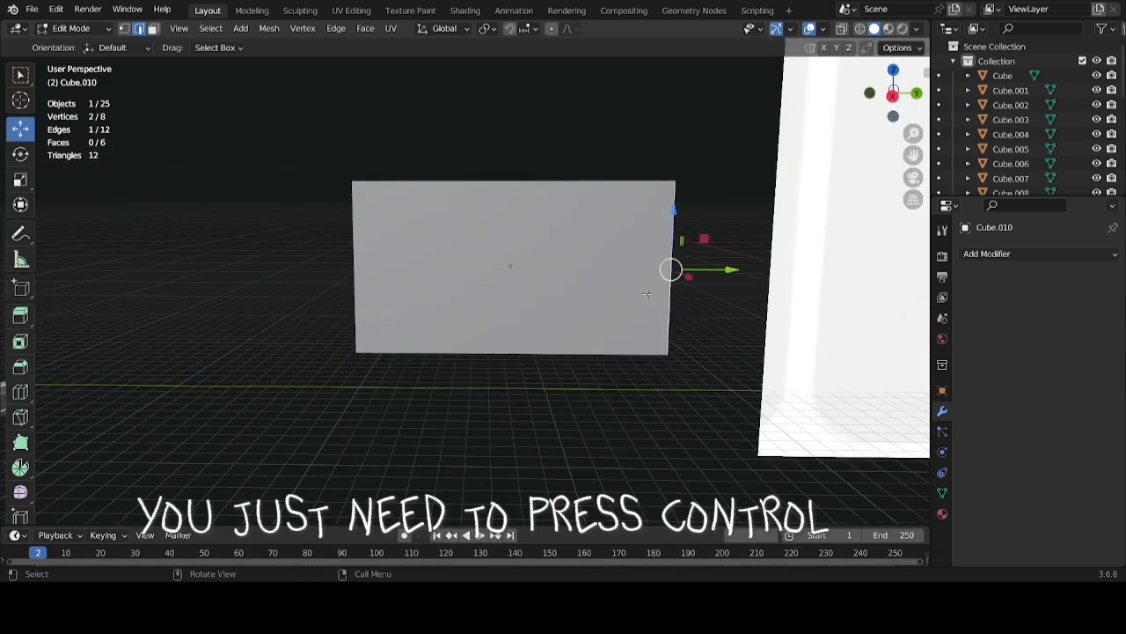
pyautogui.hotkey('ctrl', 'b')
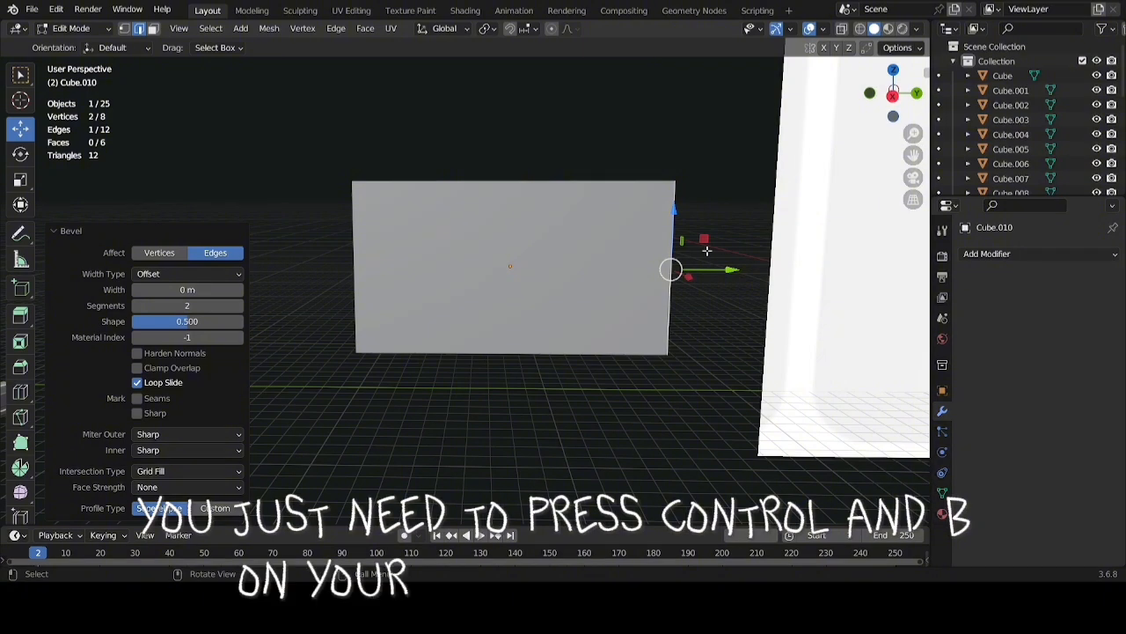
pyautogui.click(749, 255)
pyautogui.moveTo(749, 254); pyautogui.dragTo(614, 268, button='middle')
pyautogui.hotkey('ctrl', 'z')
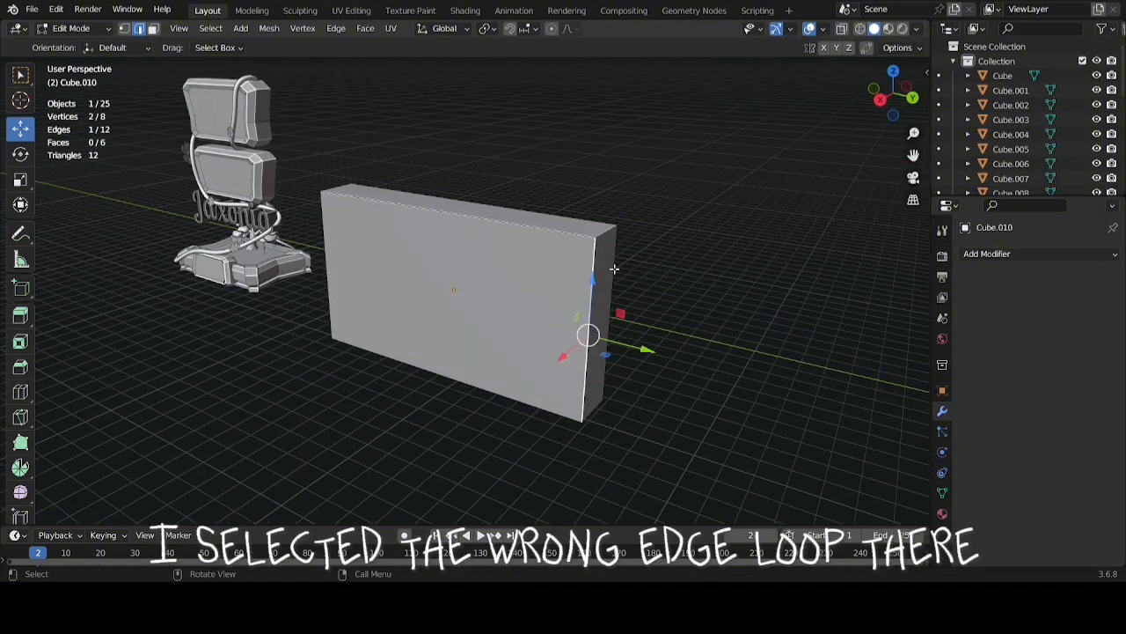
# Select the four corner edges running across the panel's thickness and bevel them with 1 segment
pyautogui.click(601, 236)
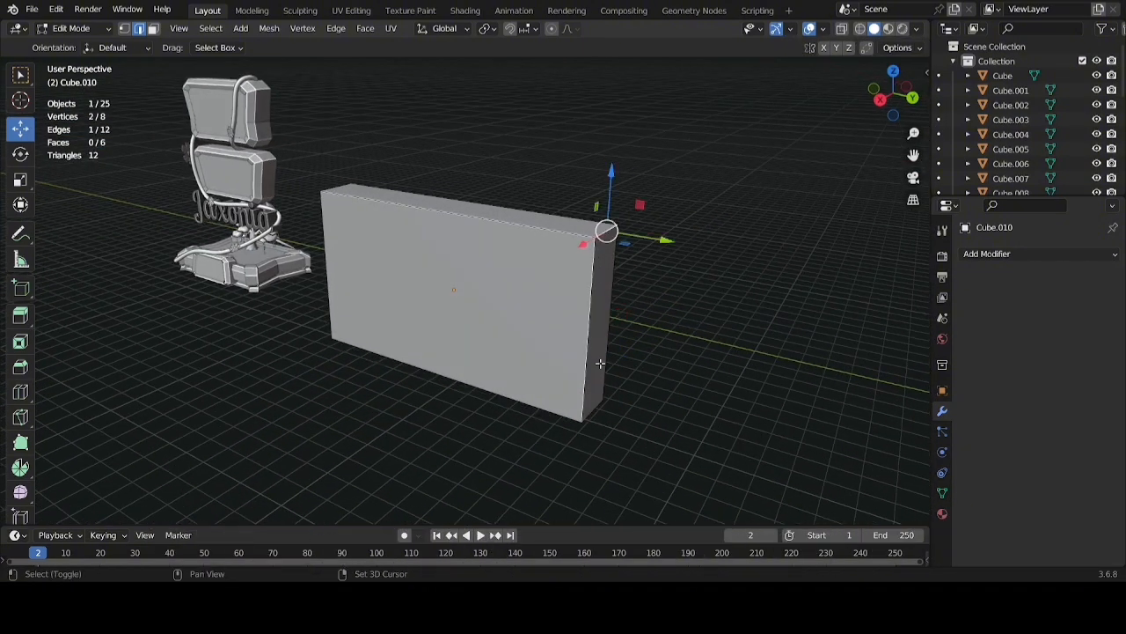
pyautogui.keyDown('shift'); pyautogui.click(592, 411); pyautogui.keyUp('shift')
pyautogui.moveTo(468, 391); pyautogui.dragTo(556, 208, button='middle')
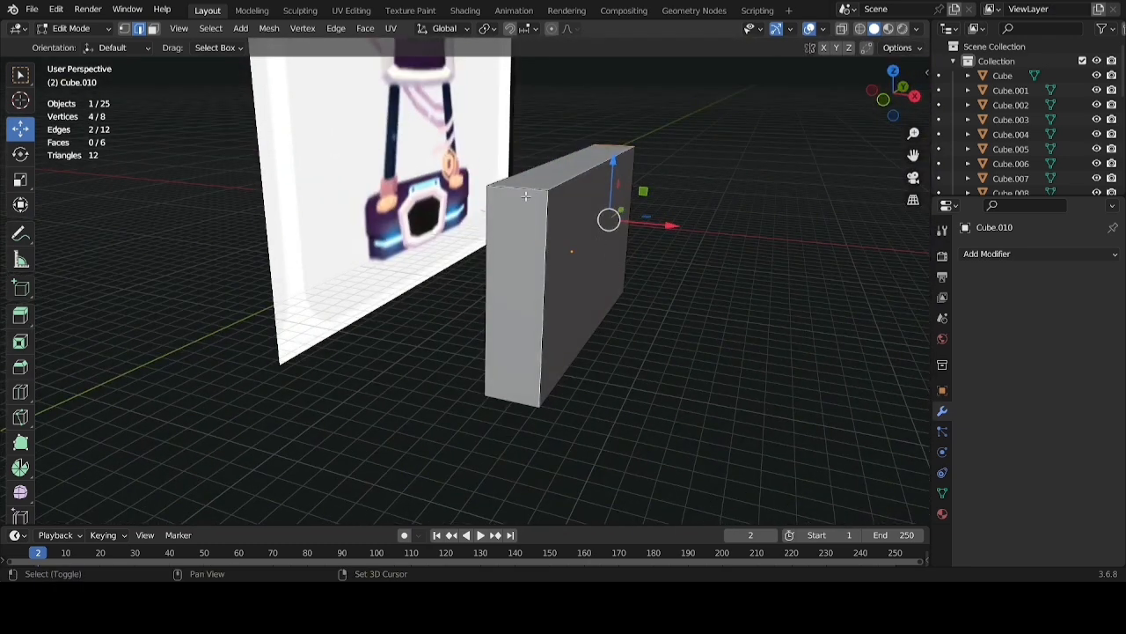
pyautogui.keyDown('shift'); pyautogui.click(515, 399); pyautogui.keyUp('shift')
pyautogui.hotkey('ctrl', 'b')
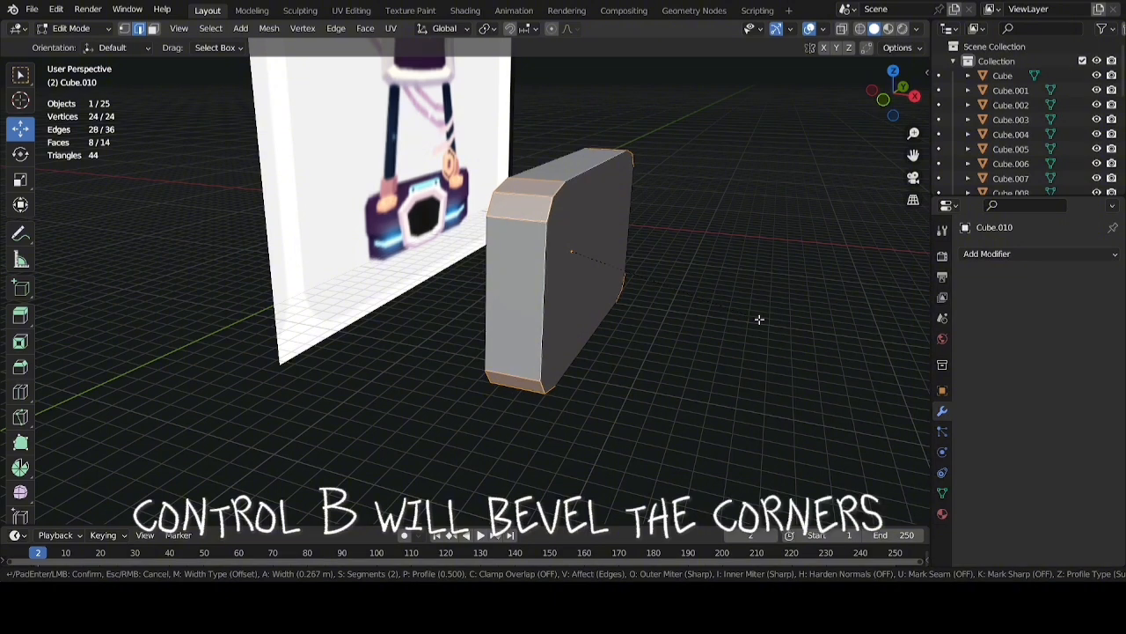
pyautogui.scroll(-1, 759, 320)
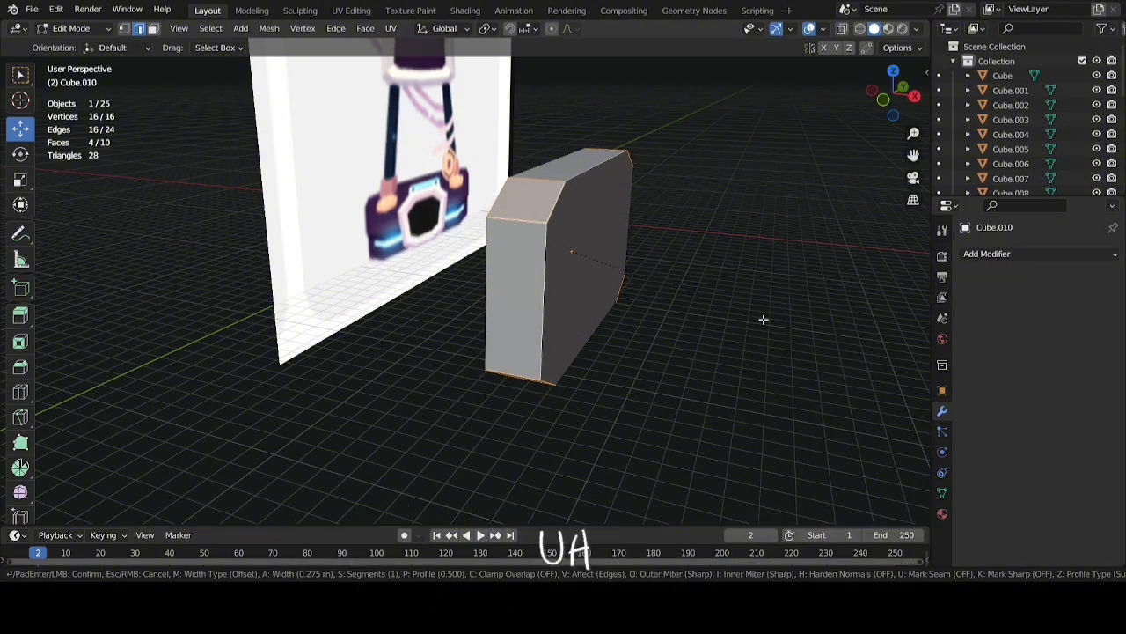
pyautogui.scroll(3, 756, 320)
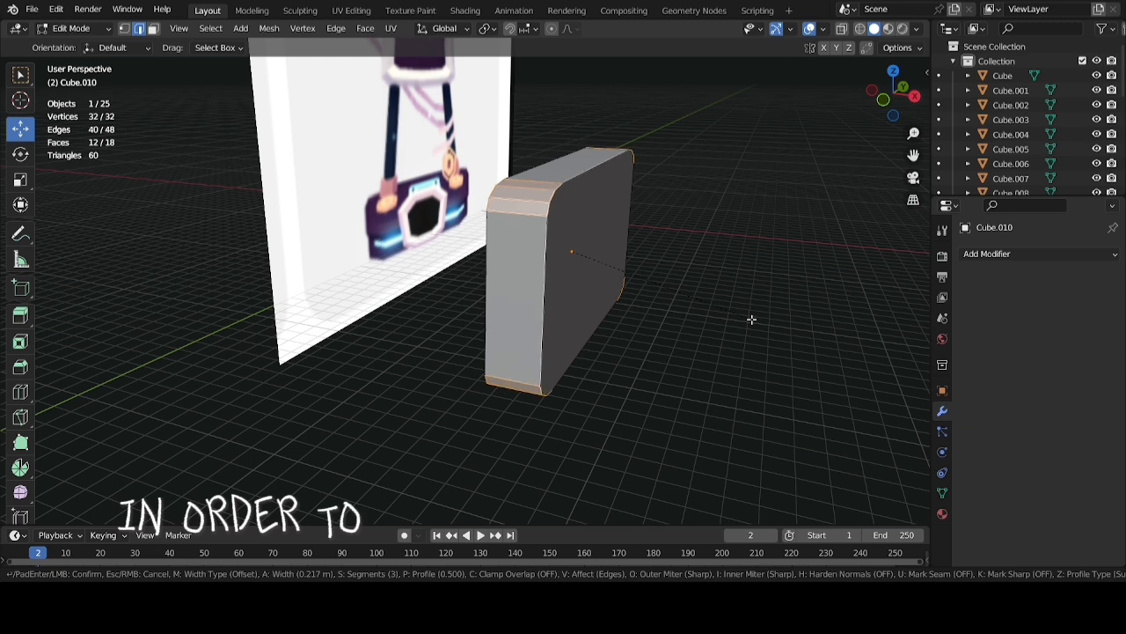
pyautogui.scroll(-2, 752, 319)
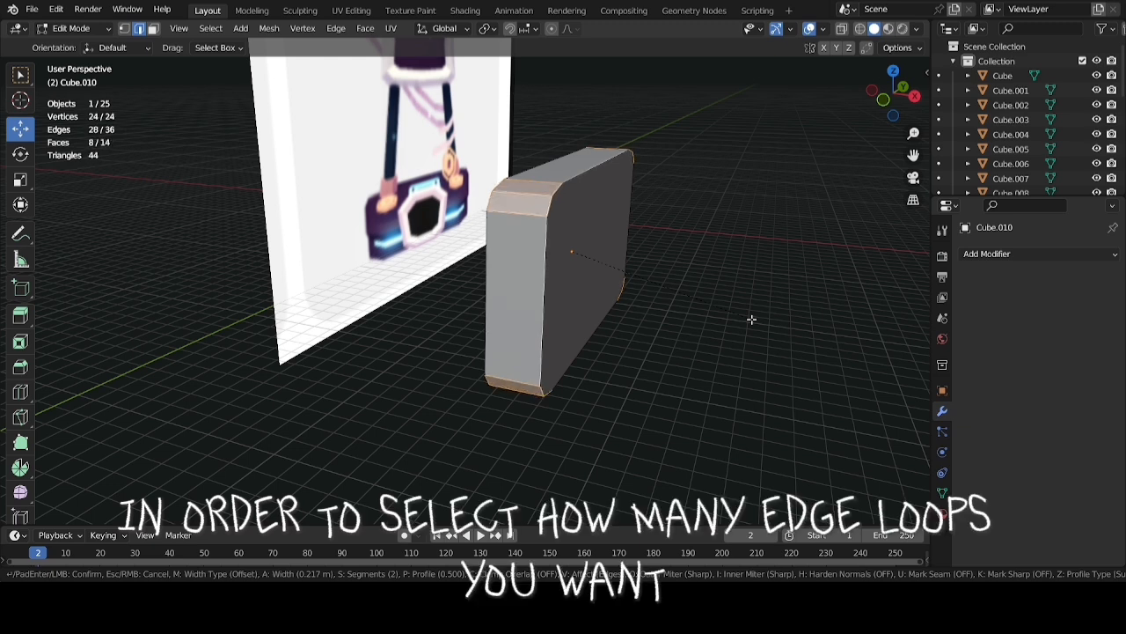
pyautogui.scroll(-1, 752, 320)
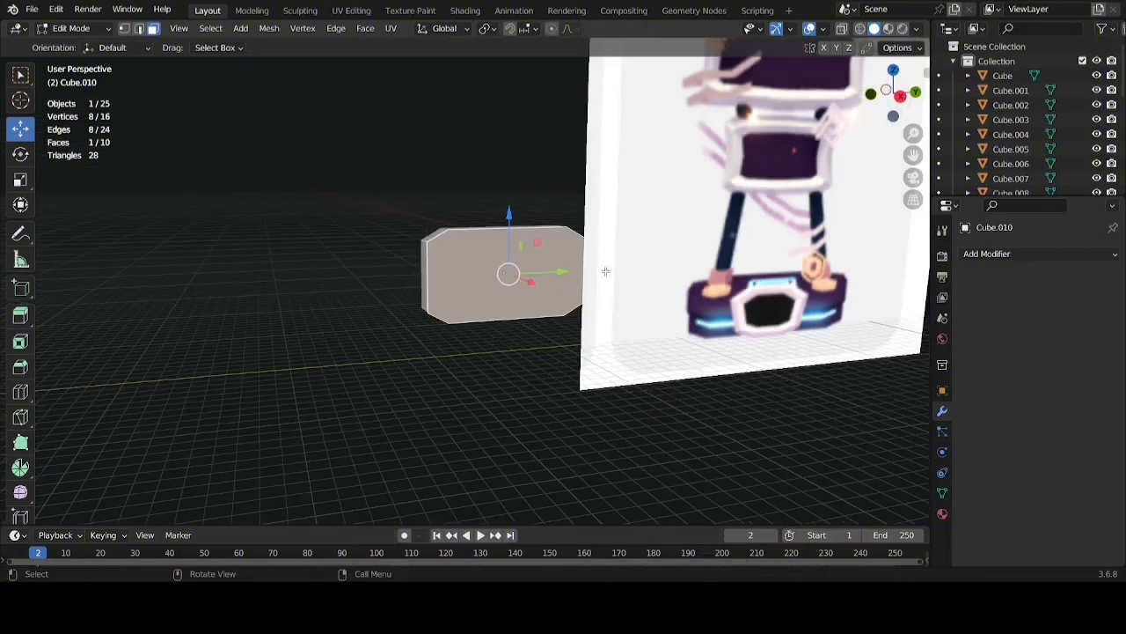
# Inset the panel's large front face by about 0.16 m to form a frame border
pyautogui.moveTo(616, 274); pyautogui.dragTo(578, 269, button='middle')
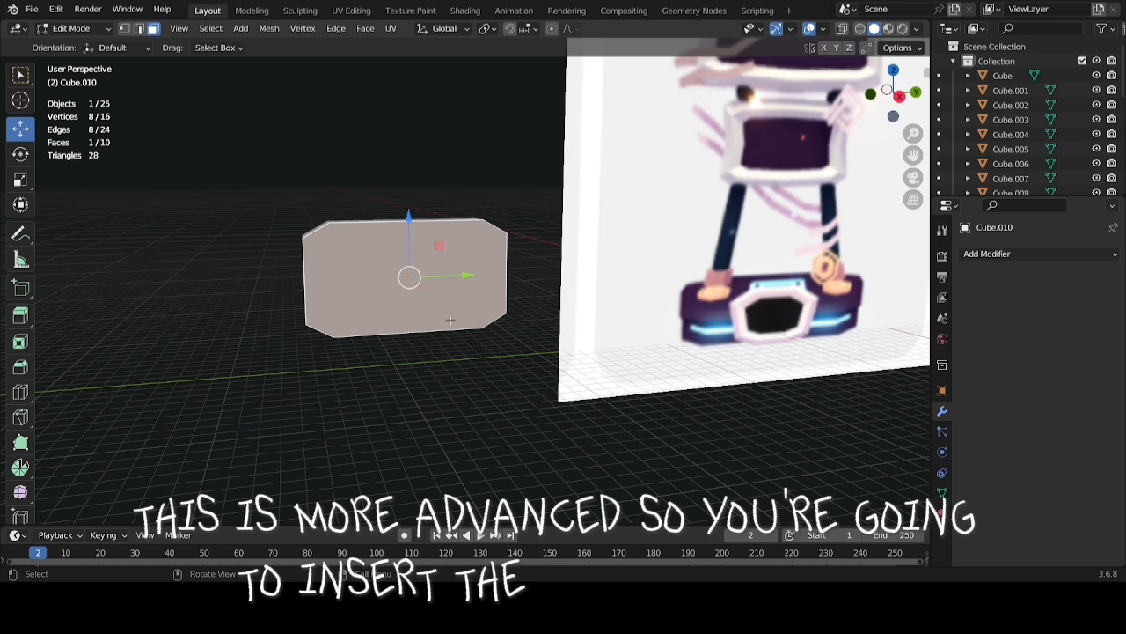
pyautogui.scroll(-2, 655, 184)
pyautogui.keyDown('shift'); pyautogui.moveTo(836, 51); pyautogui.dragTo(774, 90, button='middle'); pyautogui.keyUp('shift')
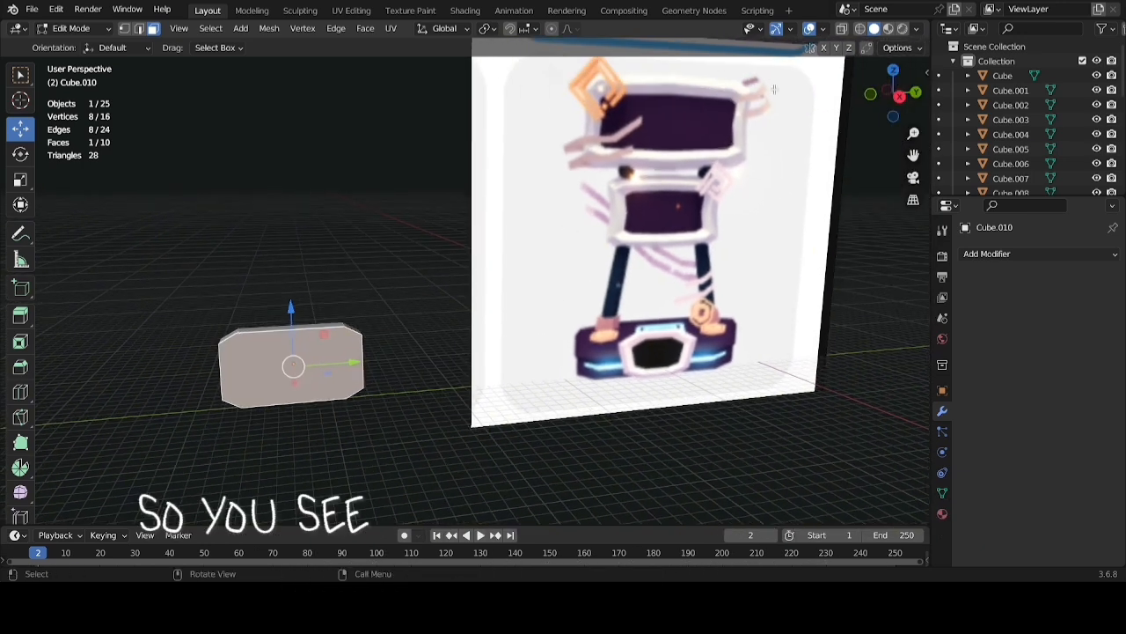
pyautogui.scroll(2, 832, 139)
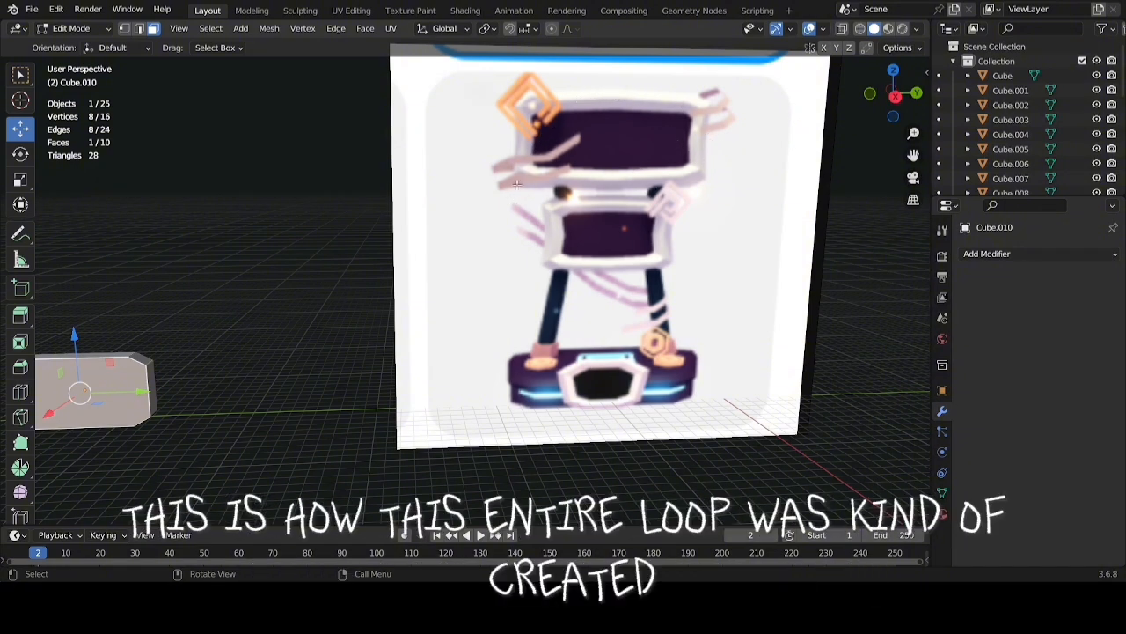
pyautogui.keyDown('shift'); pyautogui.moveTo(630, 198); pyautogui.dragTo(21, 144, button='middle'); pyautogui.keyUp('shift')
pyautogui.scroll(5, 810, 308)
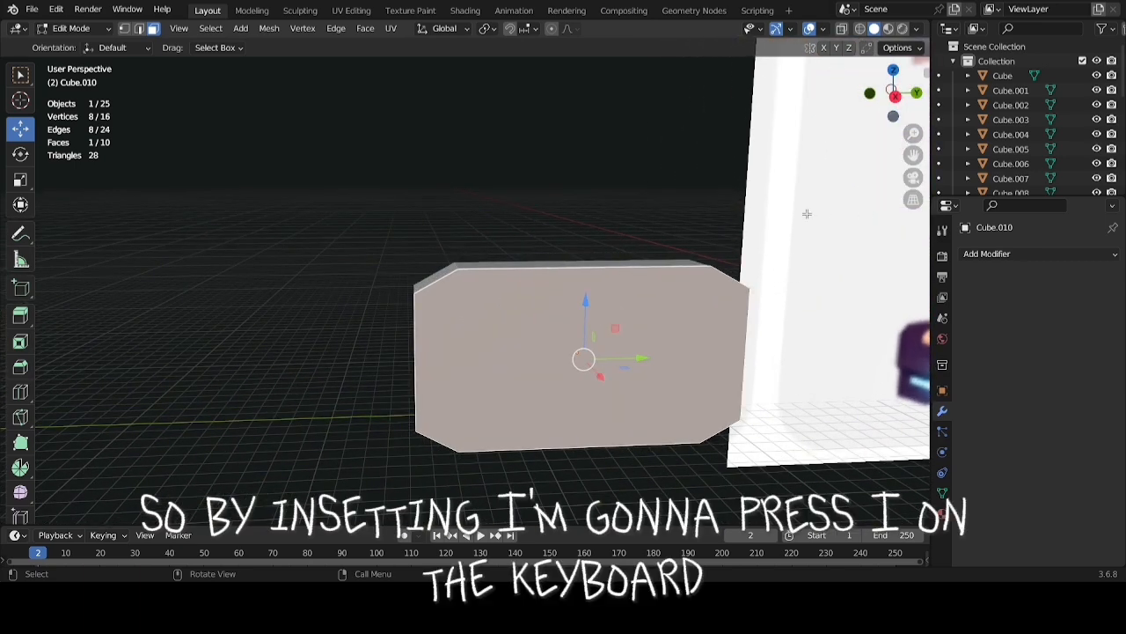
pyautogui.press('i')
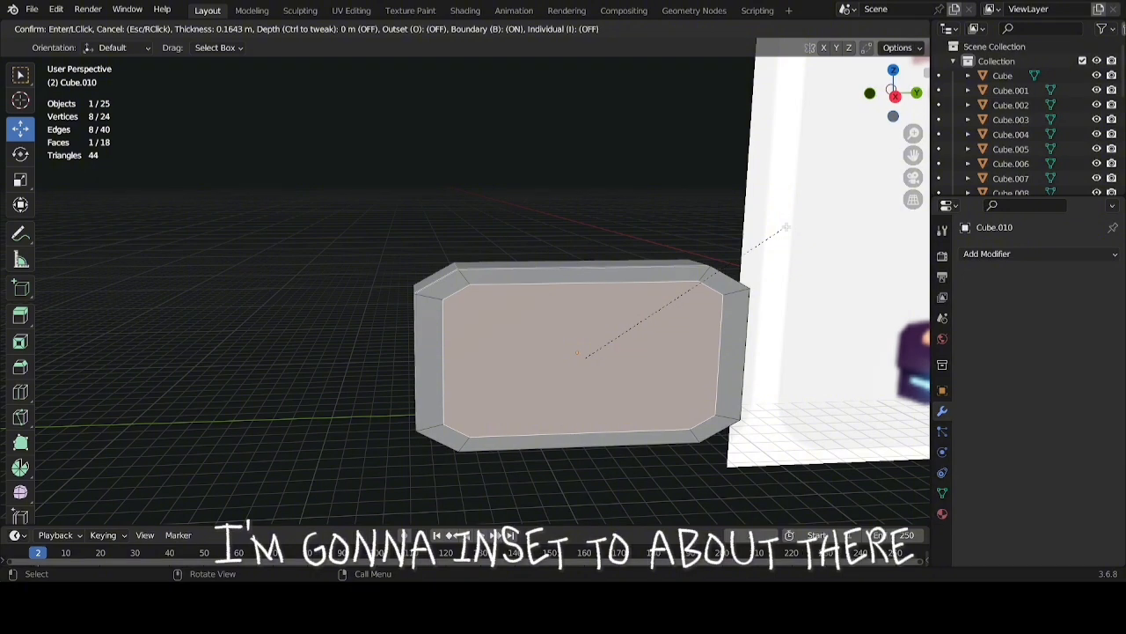
pyautogui.click(665, 313)
# Move the inset face about 0.22 m along negative X to recess it into the panel
pyautogui.moveTo(664, 313); pyautogui.dragTo(702, 255, button='middle')
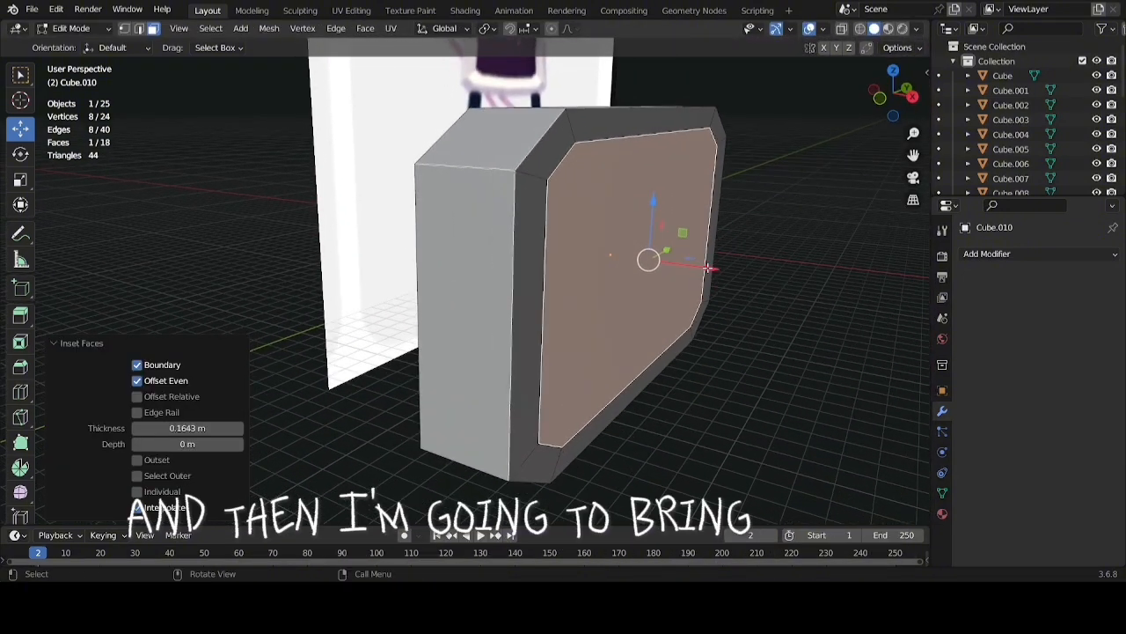
pyautogui.moveTo(709, 269); pyautogui.dragTo(676, 267)
pyautogui.moveTo(676, 267); pyautogui.dragTo(682, 232, button='middle')
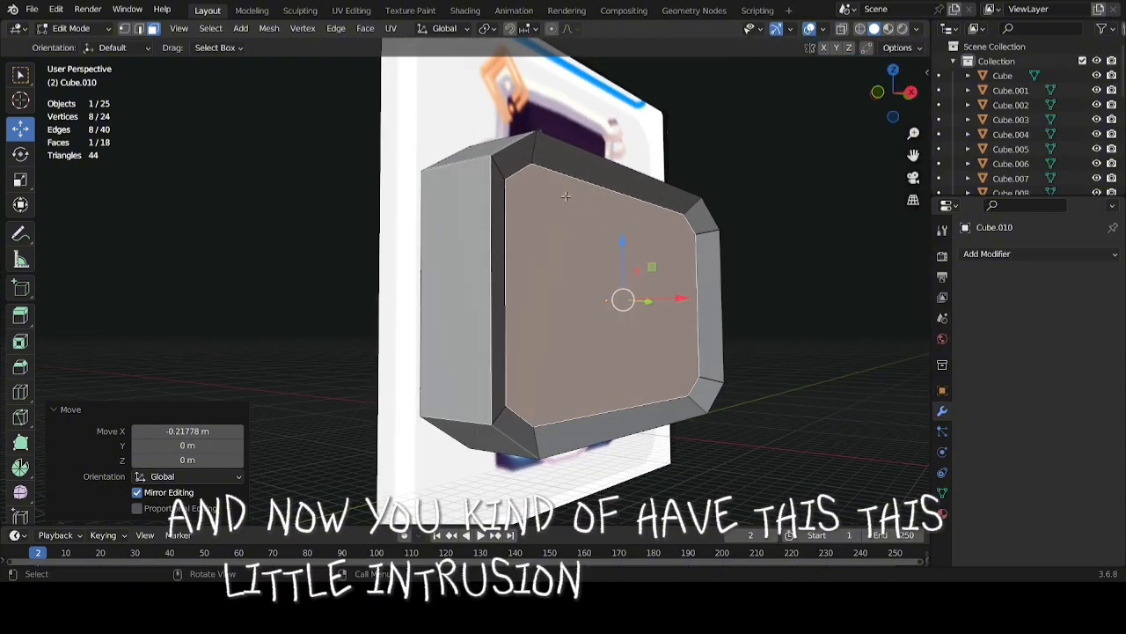
# Bevel the outer front edge loop of the frame by about 0.07 m with 1 segment
pyautogui.moveTo(561, 184); pyautogui.dragTo(742, 244, button='middle')
pyautogui.scroll(2, 572, 251)
pyautogui.press('2')
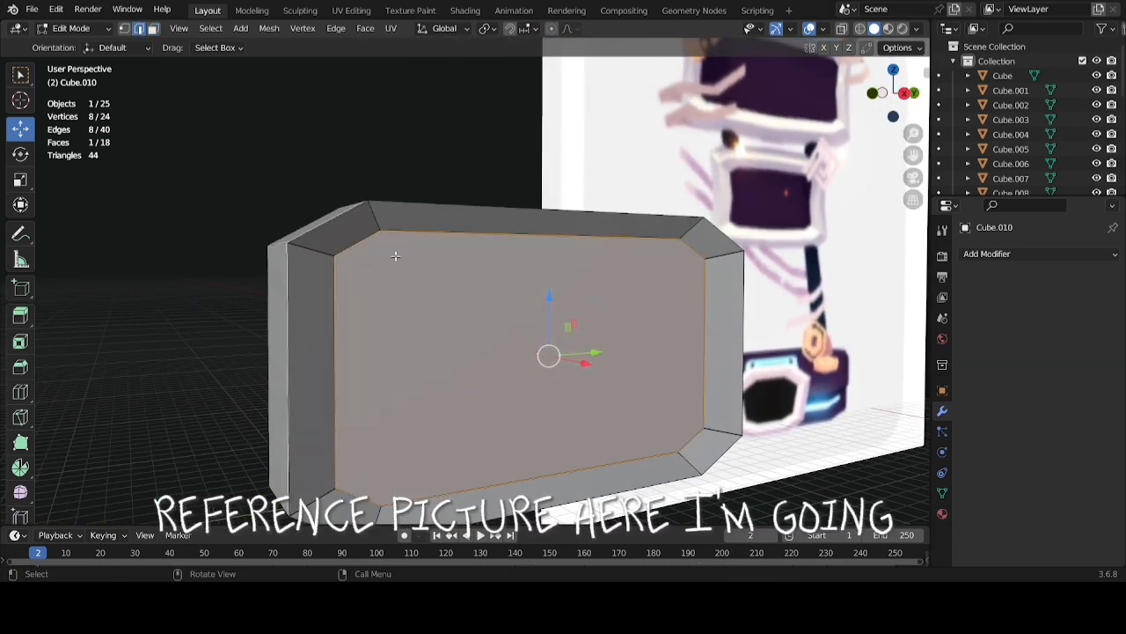
pyautogui.click(288, 295)
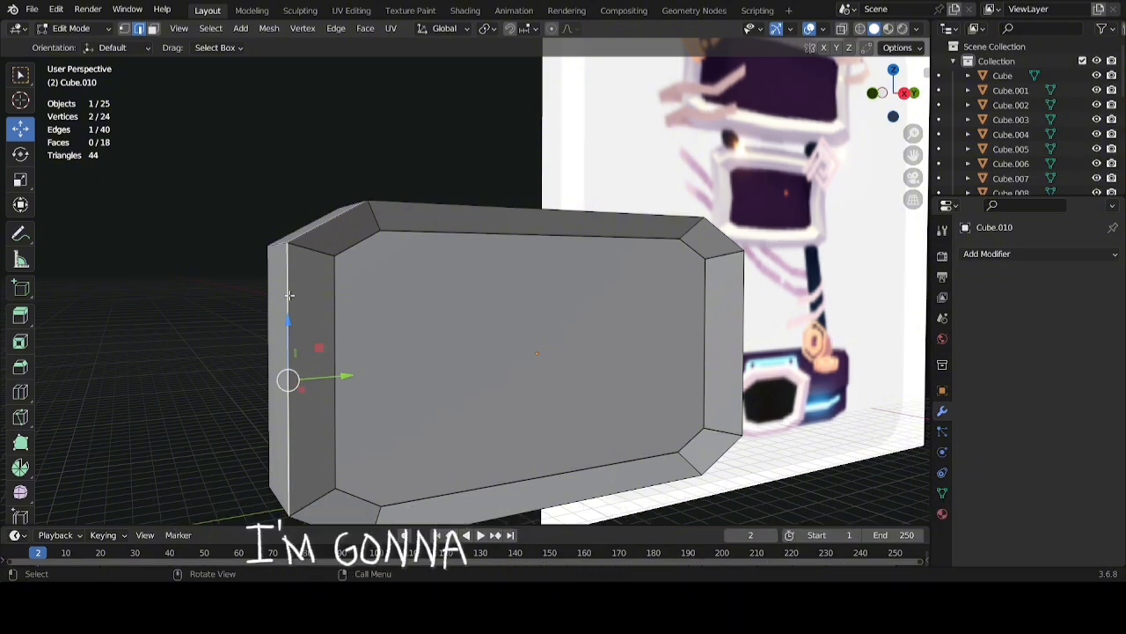
pyautogui.keyDown('alt'); pyautogui.keyDown('shift'); pyautogui.click(289, 295); pyautogui.keyUp('shift'); pyautogui.keyUp('alt')
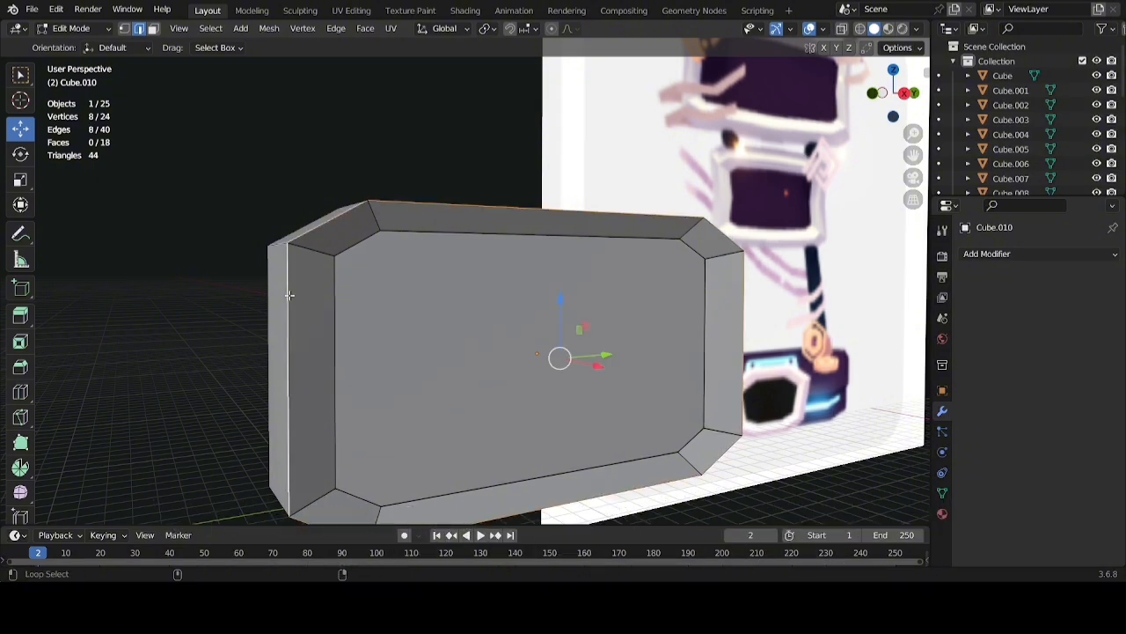
pyautogui.moveTo(287, 294); pyautogui.dragTo(523, 292, button='middle')
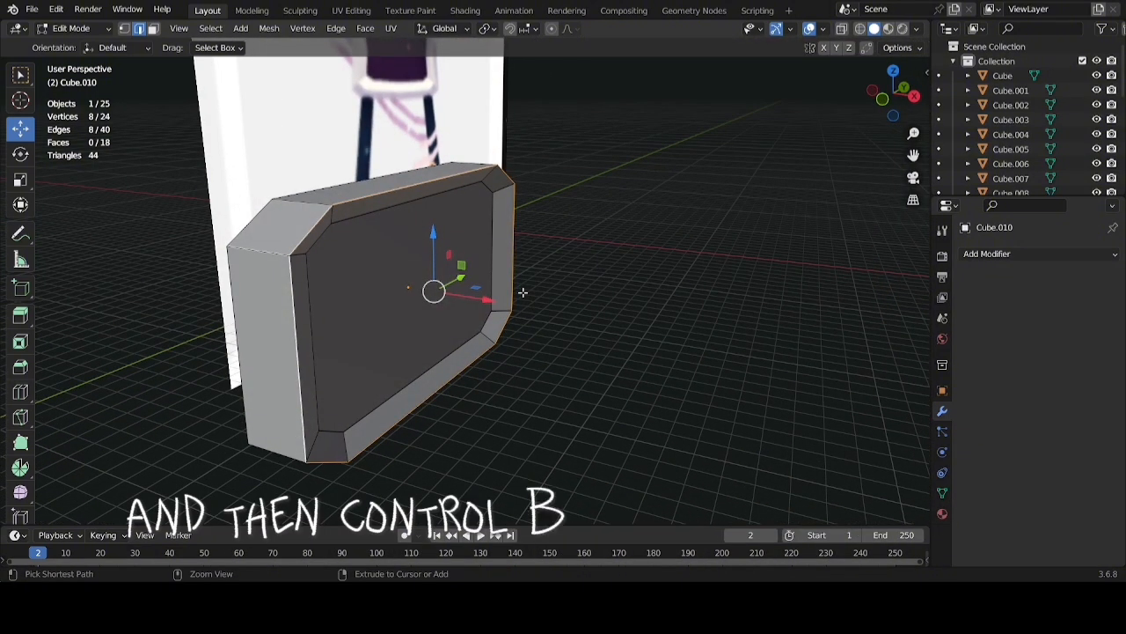
pyautogui.hotkey('ctrl', 'b')
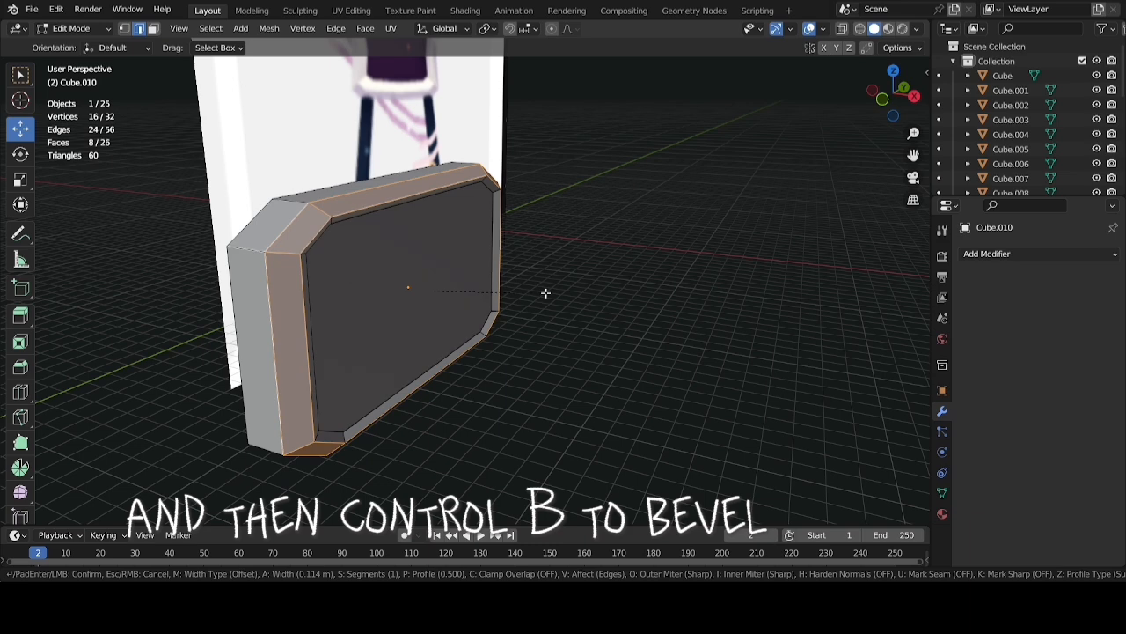
pyautogui.click(539, 292)
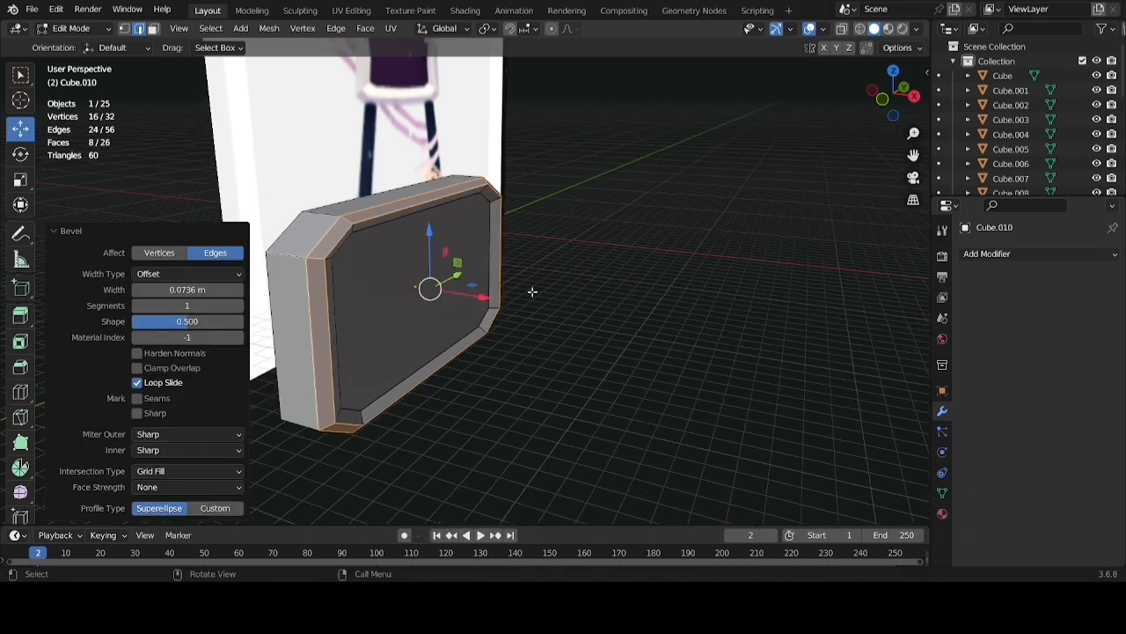
# Scale the recessed front face uniformly to about 0.9
pyautogui.moveTo(532, 291); pyautogui.dragTo(676, 271, button='middle')
pyautogui.scroll(5, 642, 281)
pyautogui.keyDown('shift'); pyautogui.moveTo(611, 300); pyautogui.dragTo(761, 310, button='middle'); pyautogui.keyUp('shift')
pyautogui.scroll(-2, 812, 322)
pyautogui.press('3')
pyautogui.click(647, 270)
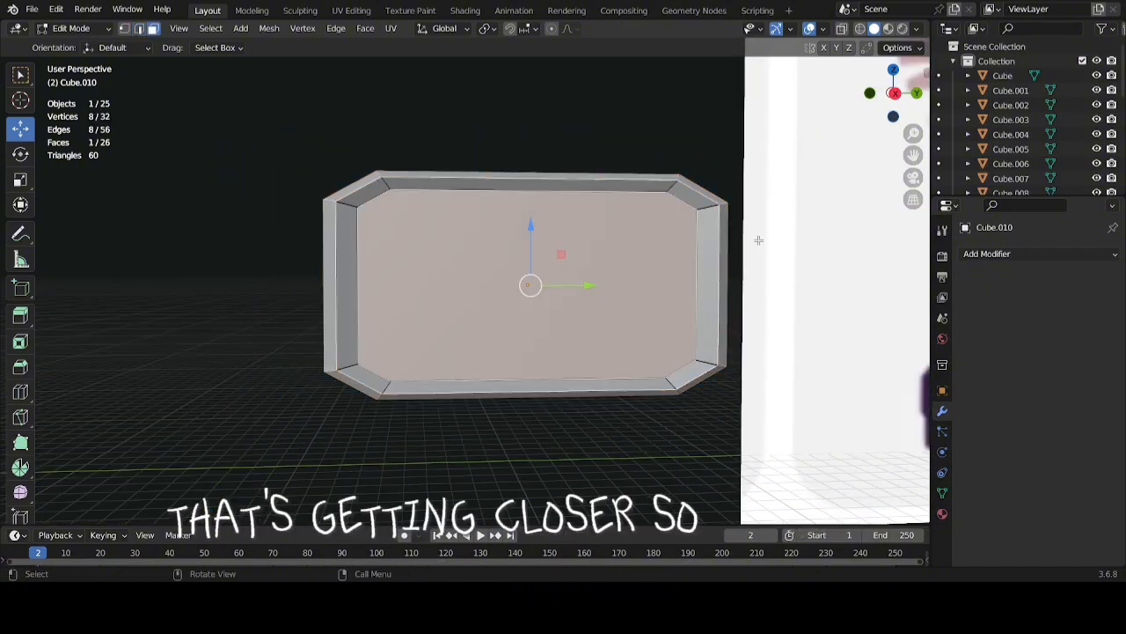
pyautogui.press('s')
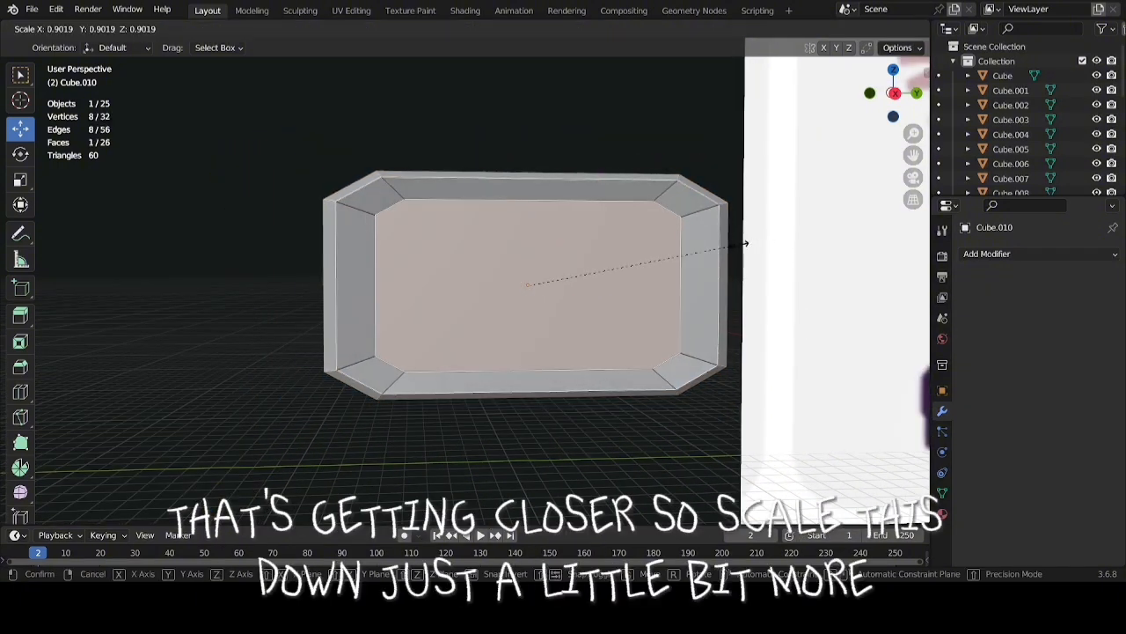
pyautogui.click(746, 244)
# Select the inner edge loop of the frame's front rim and scale it uniformly to about 0.93
pyautogui.scroll(-1, 735, 245)
pyautogui.moveTo(736, 246); pyautogui.dragTo(500, 296, button='middle')
pyautogui.press('2')
pyautogui.hotkey('alt', 'a')
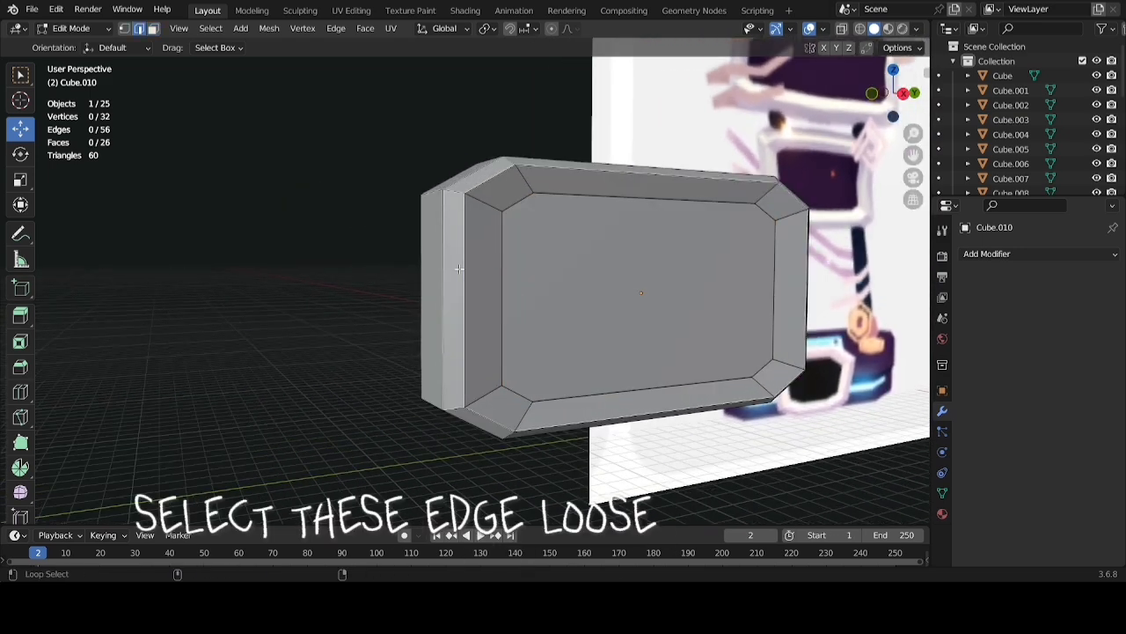
pyautogui.press('s')
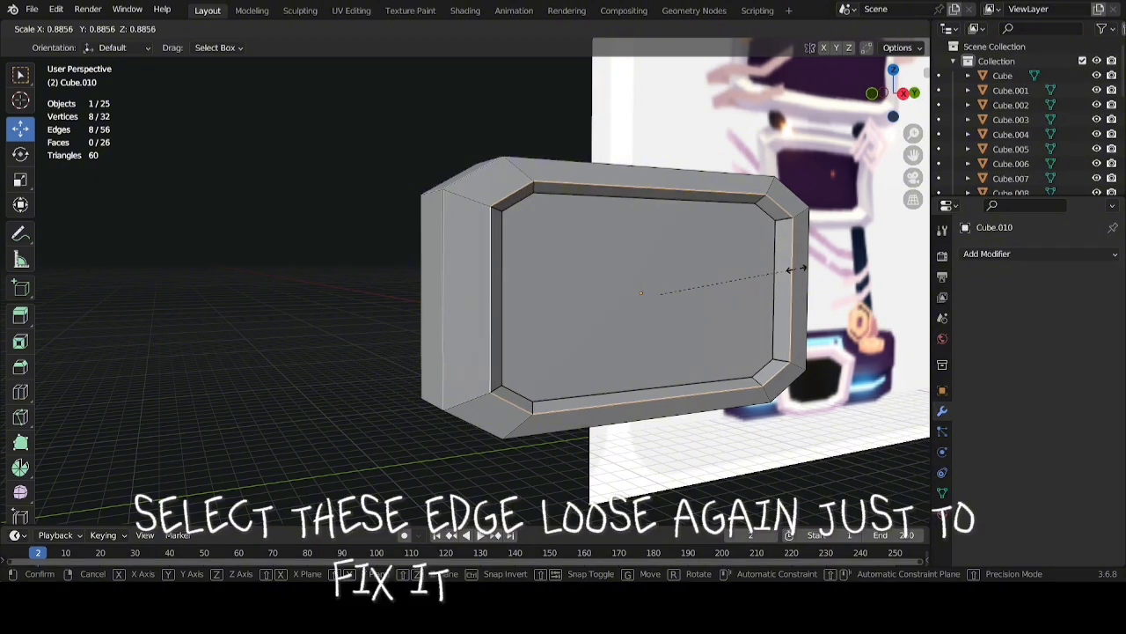
pyautogui.click(804, 268)
# Examine the sign frames in the reference image and compare their outline with the modelled panel
pyautogui.scroll(-1, 804, 269)
pyautogui.moveTo(804, 269); pyautogui.dragTo(722, 272, button='middle')
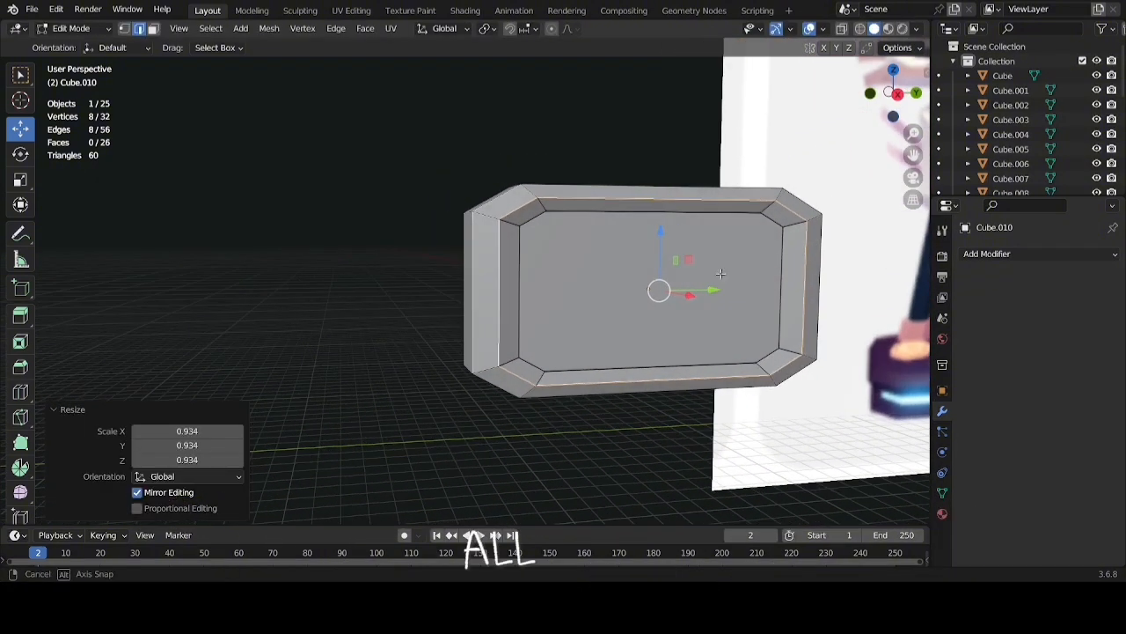
pyautogui.scroll(-2, 797, 314)
pyautogui.keyDown('shift'); pyautogui.moveTo(798, 314); pyautogui.dragTo(195, 374, button='middle'); pyautogui.keyUp('shift')
pyautogui.scroll(-5, 605, 288)
pyautogui.scroll(2, 423, 318)
pyautogui.moveTo(728, 186); pyautogui.dragTo(693, 230, button='middle')
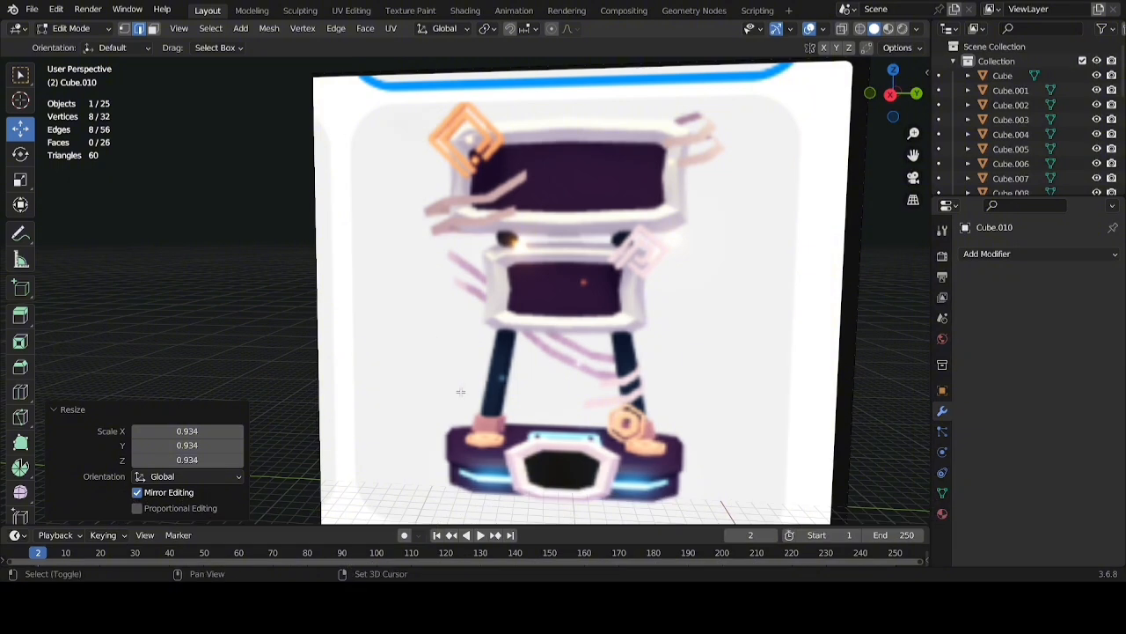
pyautogui.moveTo(505, 188); pyautogui.dragTo(506, 95, button='middle')
pyautogui.scroll(3, 508, 276)
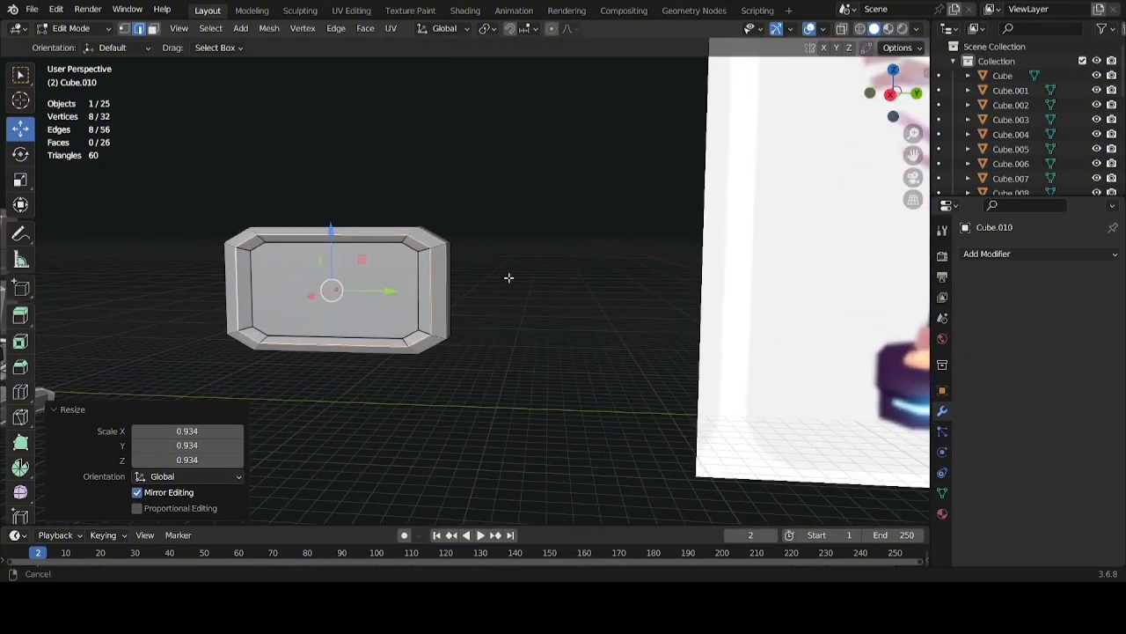
pyautogui.keyDown('shift'); pyautogui.moveTo(508, 276); pyautogui.dragTo(651, 293, button='middle'); pyautogui.keyUp('shift')
pyautogui.scroll(2, 651, 293)
pyautogui.scroll(1, 579, 296)
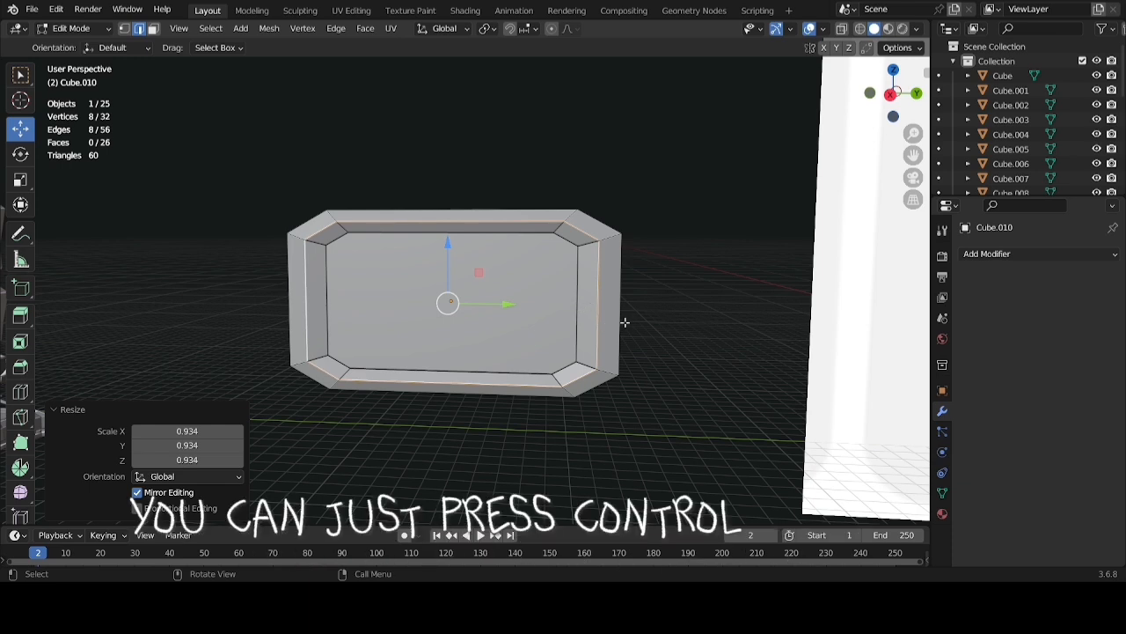
# Add one centred loop cut across the frame on each of its two short vertical sides
pyautogui.click(604, 317)
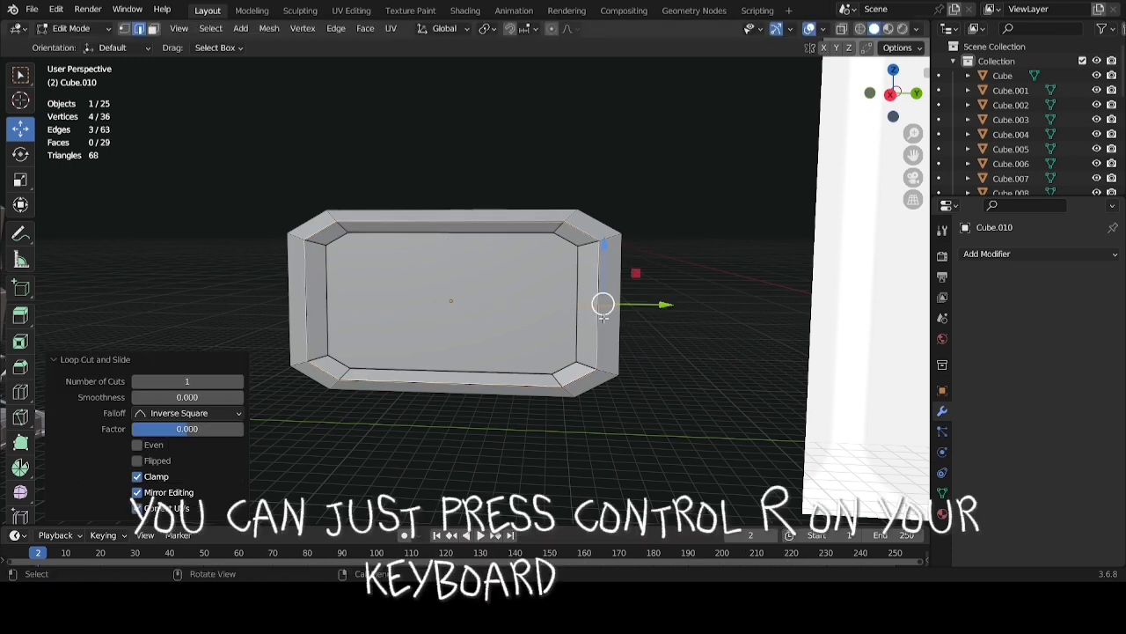
pyautogui.hotkey('ctrl', 'r')
pyautogui.click(303, 306)
# Select both side loop cuts and scale them along Y to about 0.96 to pinch the frame's sides inward
pyautogui.moveTo(485, 324); pyautogui.dragTo(440, 332, button='middle')
pyautogui.keyDown('shift'); pyautogui.moveTo(730, 171); pyautogui.dragTo(865, 103, button='middle'); pyautogui.keyUp('shift')
pyautogui.moveTo(583, 304); pyautogui.dragTo(630, 286, button='middle')
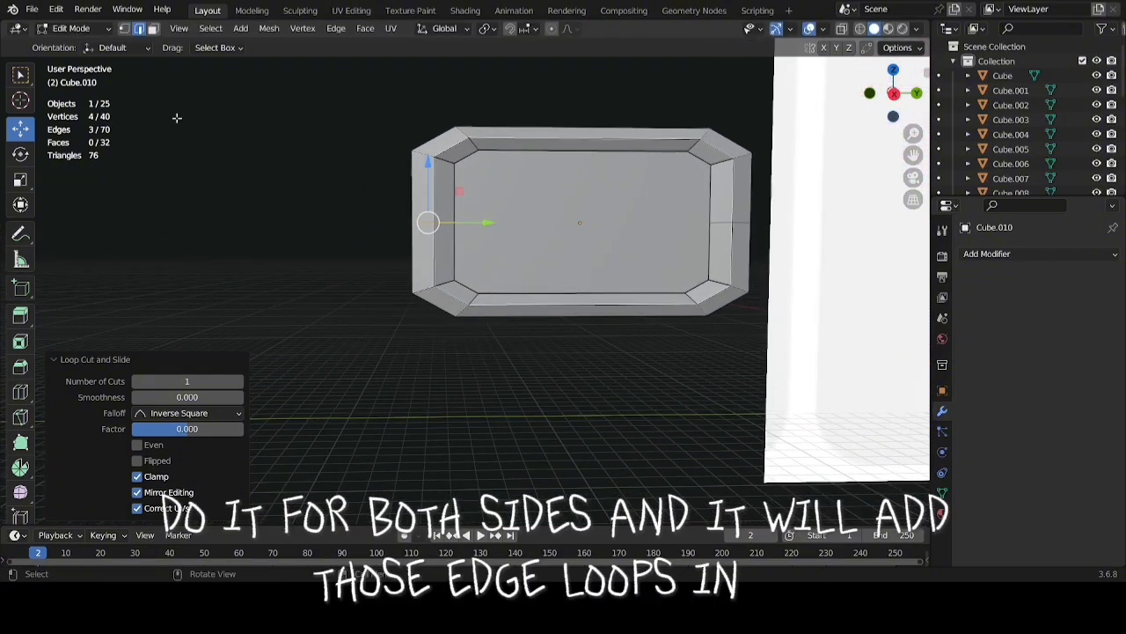
pyautogui.keyDown('alt'); pyautogui.keyDown('shift'); pyautogui.click(743, 225); pyautogui.keyUp('shift'); pyautogui.keyUp('alt')
pyautogui.keyDown('shift'); pyautogui.moveTo(588, 310); pyautogui.dragTo(521, 328, button='middle'); pyautogui.keyUp('shift')
pyautogui.press('s')
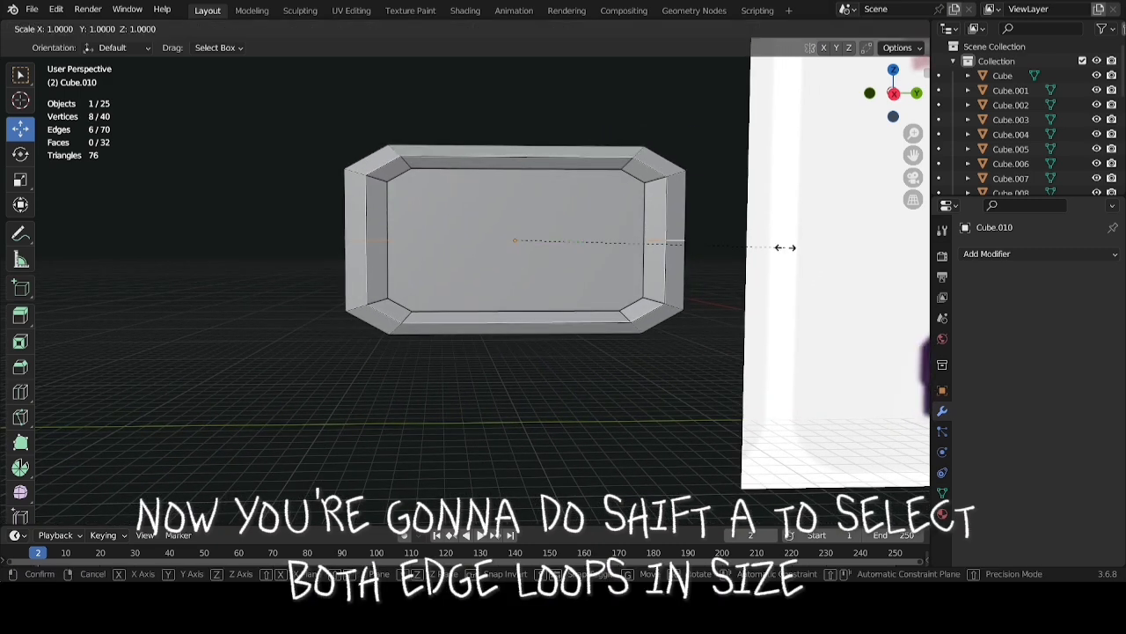
pyautogui.press('y')
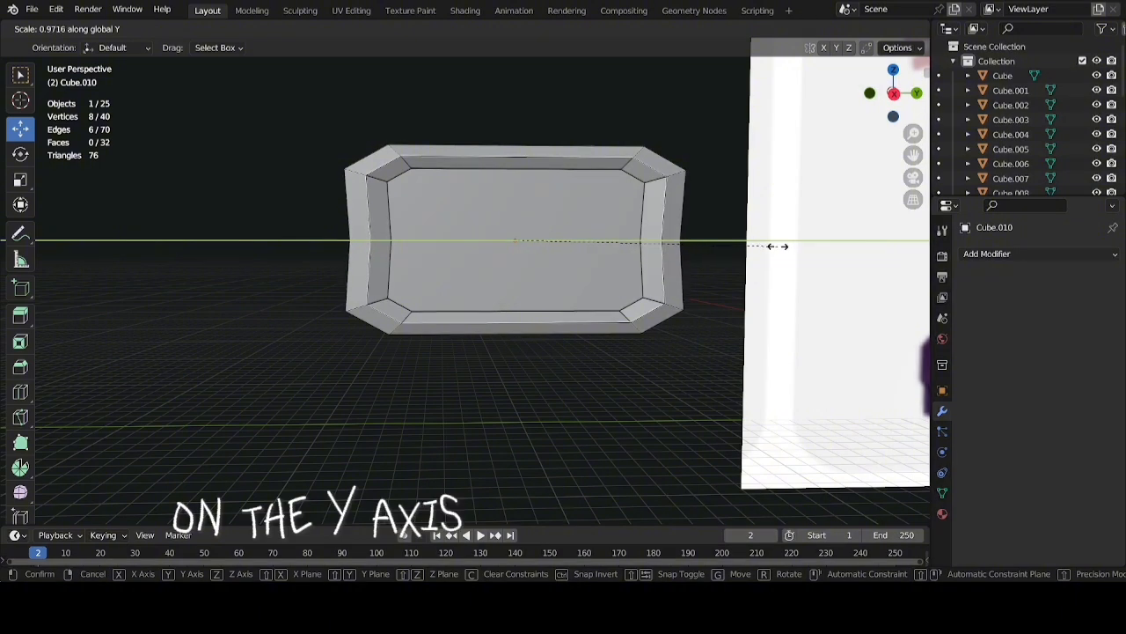
pyautogui.click(765, 245)
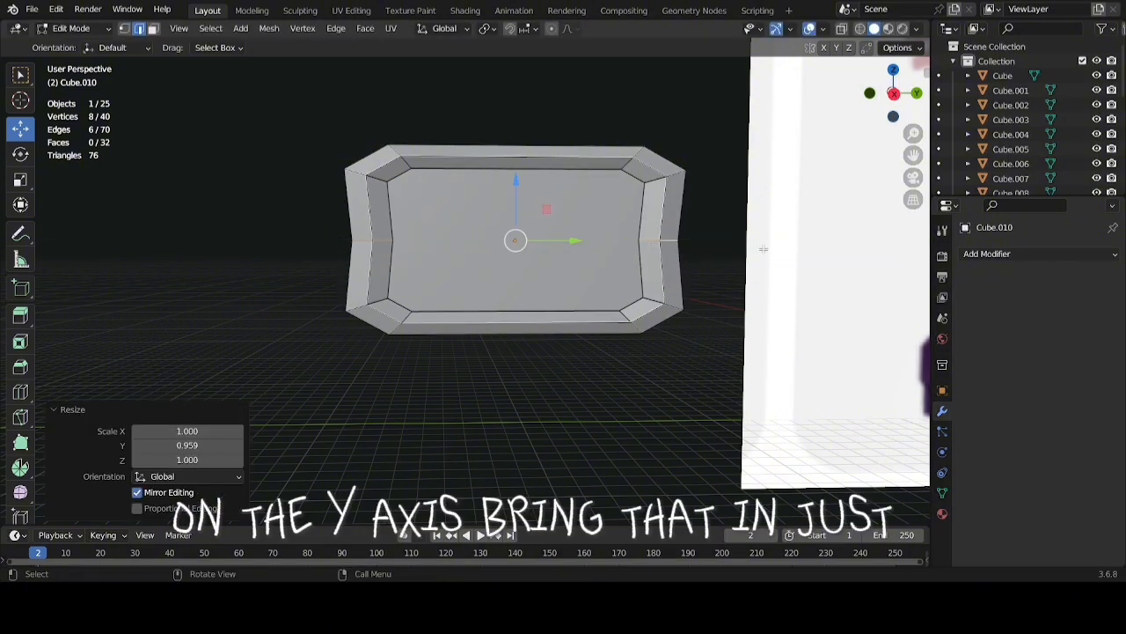
# Return to Edit Mode and add one centred loop cut across the frame's upper long side
pyautogui.scroll(-5, 660, 303)
pyautogui.keyDown('shift'); pyautogui.moveTo(660, 303); pyautogui.dragTo(285, 500, button='middle'); pyautogui.keyUp('shift')
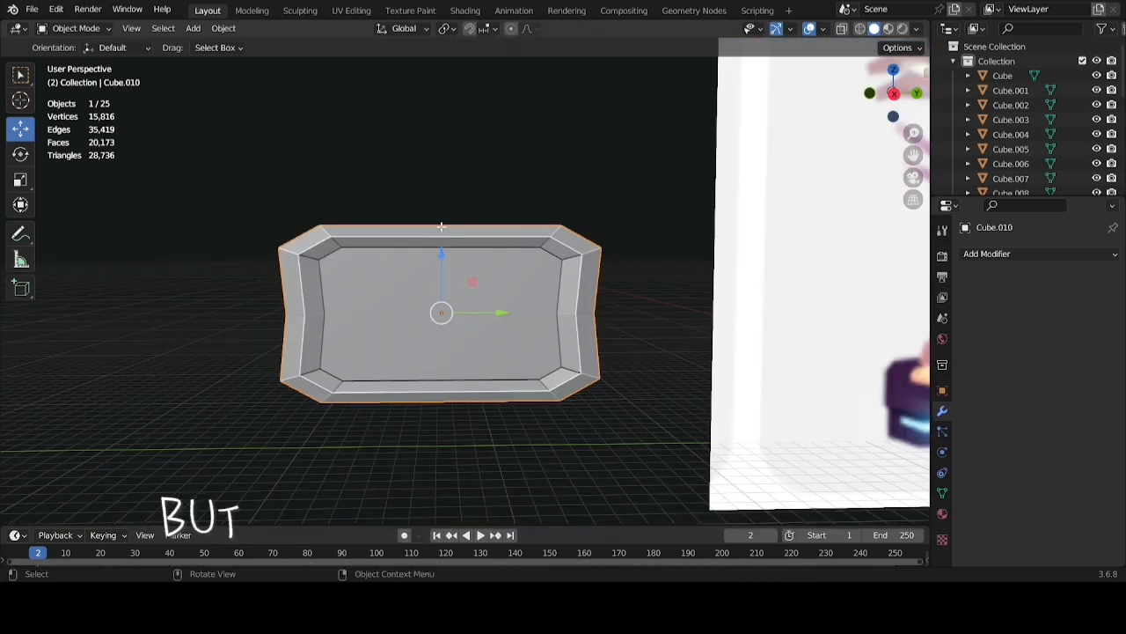
pyautogui.press('Tab')
pyautogui.hotkey('ctrl', 'r')
pyautogui.click(441, 233)
pyautogui.rightClick(441, 234)
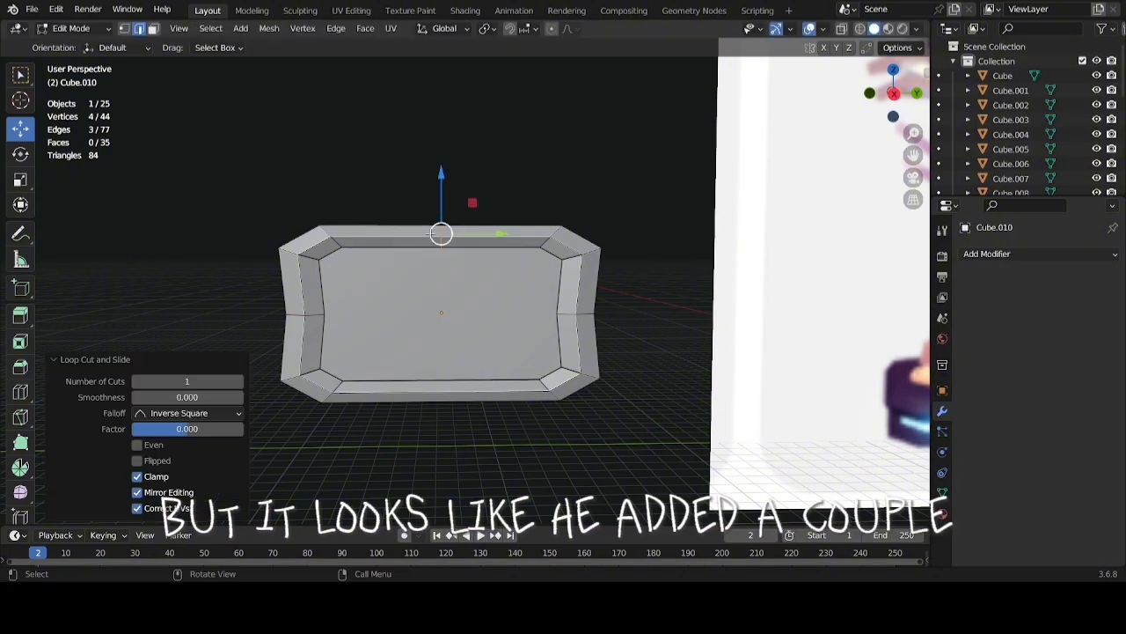
# Add one centred loop cut across the frame's lower long side
pyautogui.hotkey('ctrl', 'r')
pyautogui.click(442, 390)
pyautogui.rightClick(441, 389)
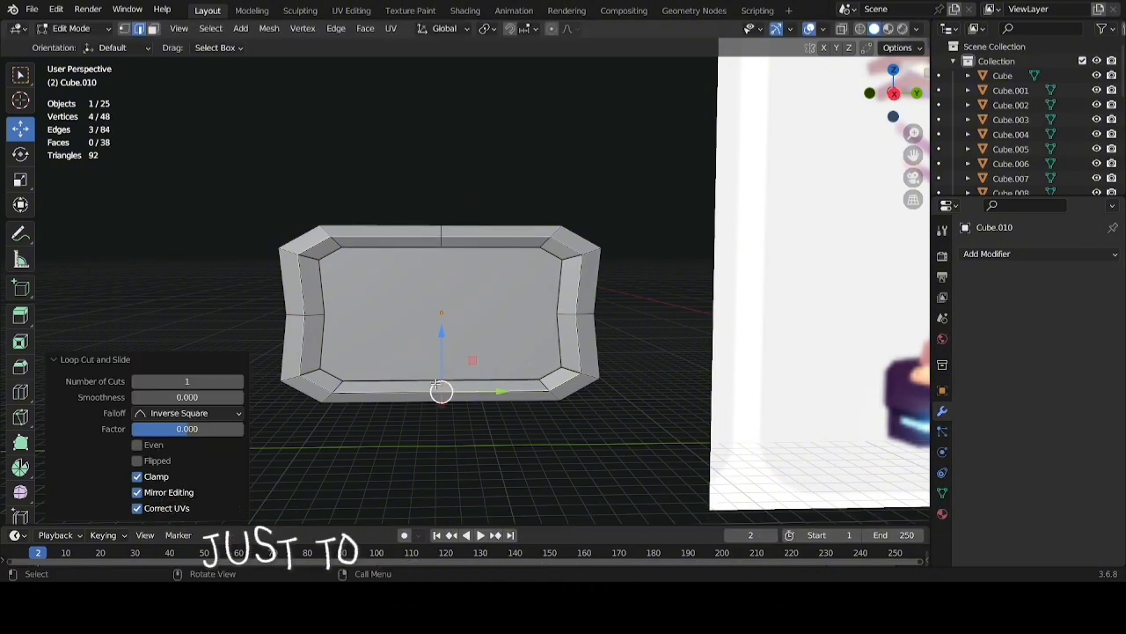
# Select the upper and lower loop cuts together, scale them along Z to about 1.06, and return to Object Mode
pyautogui.keyDown('alt'); pyautogui.keyDown('shift'); pyautogui.click(437, 229); pyautogui.keyUp('shift'); pyautogui.keyUp('alt')
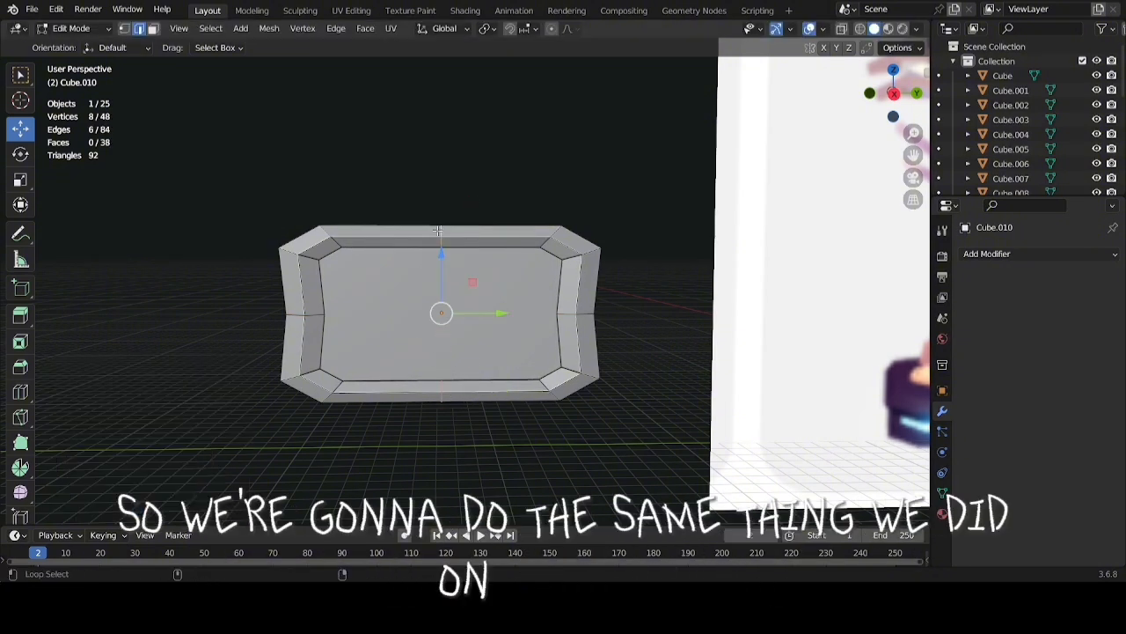
pyautogui.press('s')
pyautogui.press('z')
pyautogui.click(518, 189)
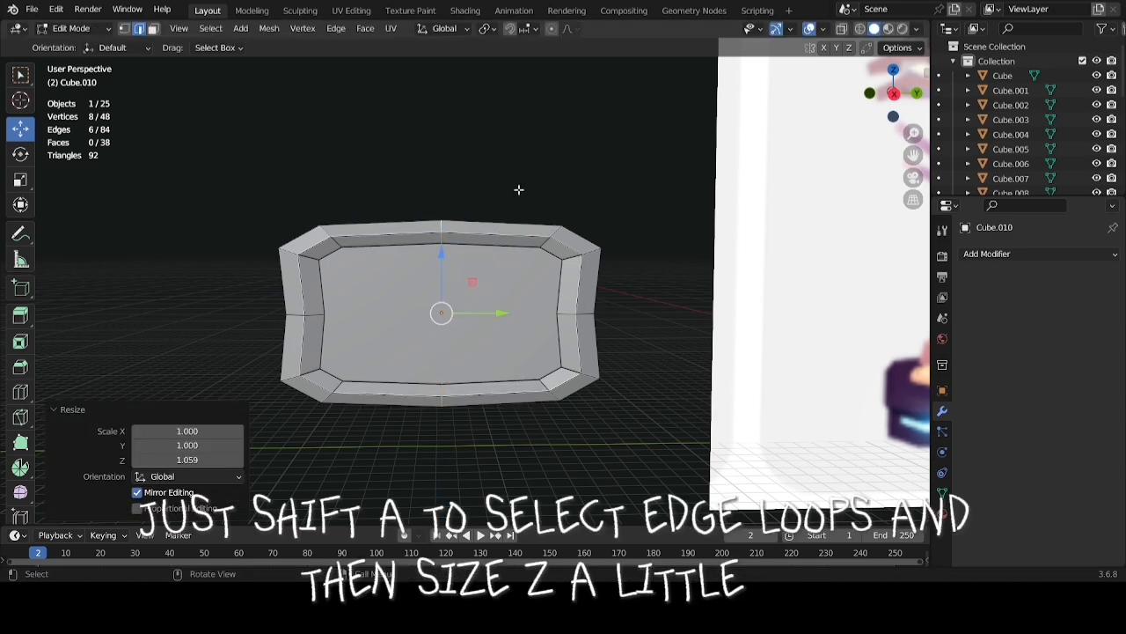
pyautogui.scroll(-5, 458, 290)
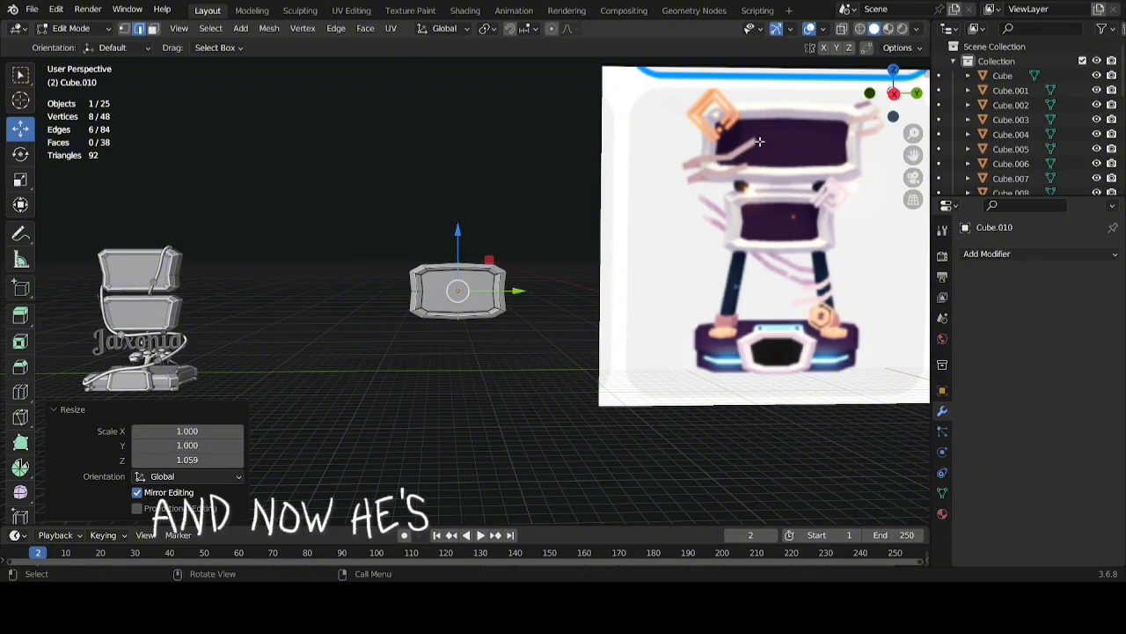
pyautogui.scroll(5, 616, 220)
pyautogui.scroll(-5, 564, 259)
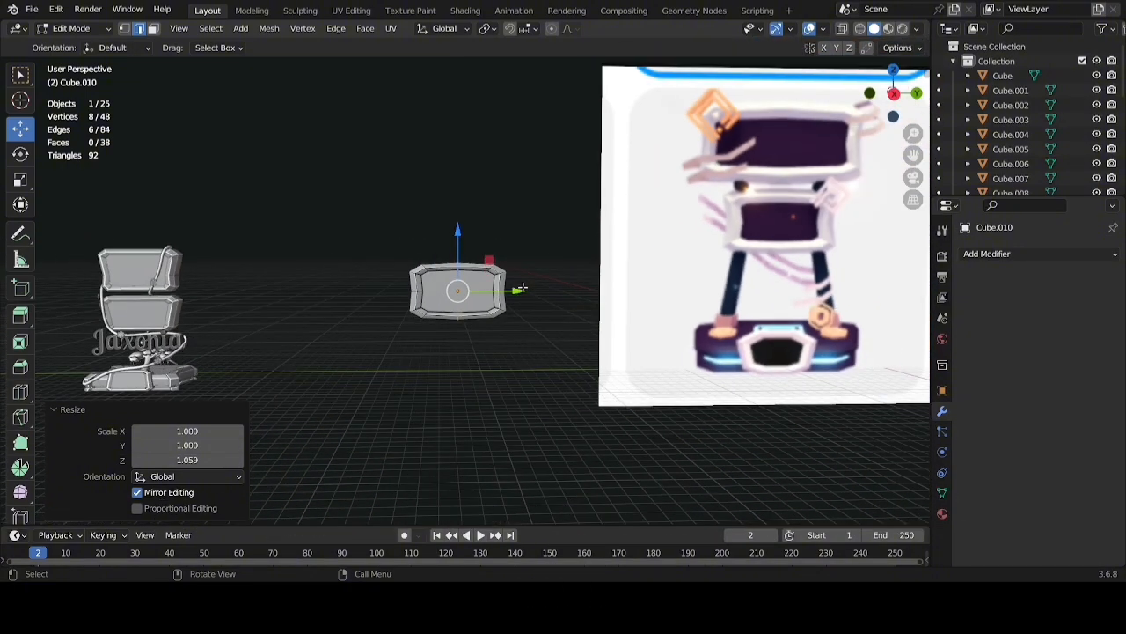
pyautogui.scroll(5, 466, 337)
pyautogui.press('Tab')
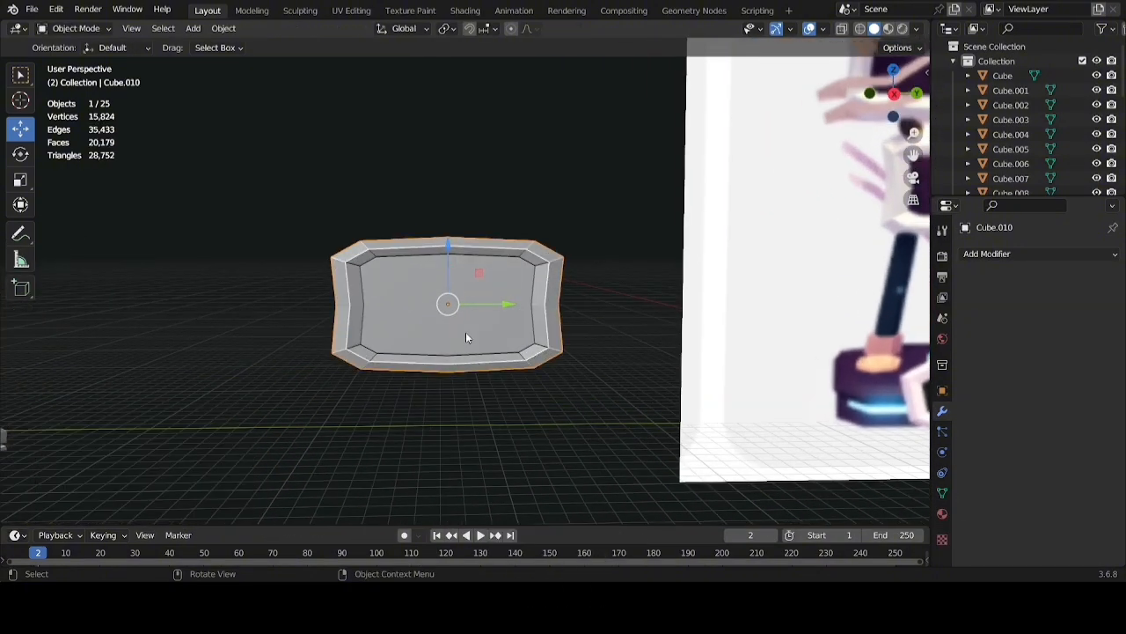
# Duplicate the finished sign and move the copy about 3.97 m straight down along Z
pyautogui.scroll(-5, 516, 377)
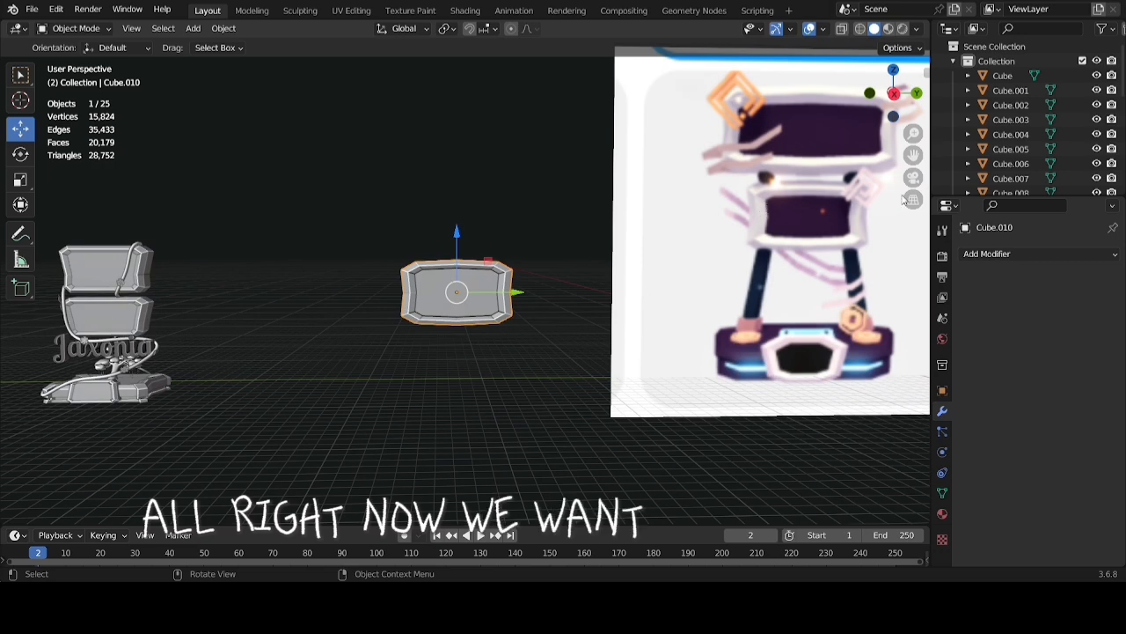
pyautogui.keyDown('shift'); pyautogui.moveTo(724, 305); pyautogui.dragTo(707, 226, button='middle'); pyautogui.keyUp('shift')
pyautogui.scroll(2, 427, 242)
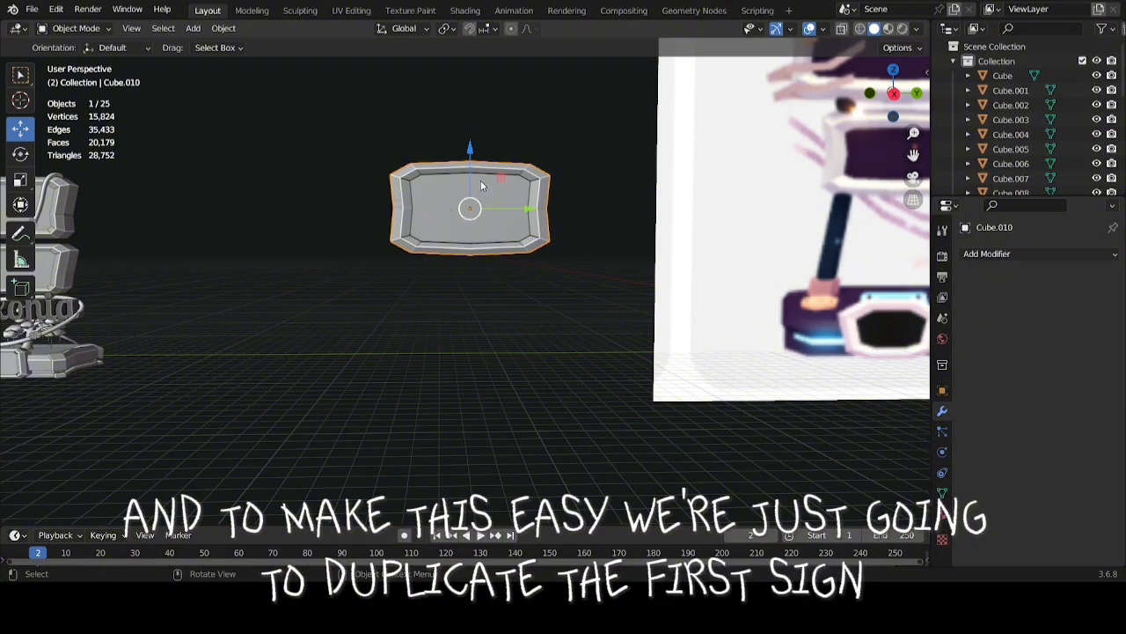
pyautogui.scroll(2, 454, 186)
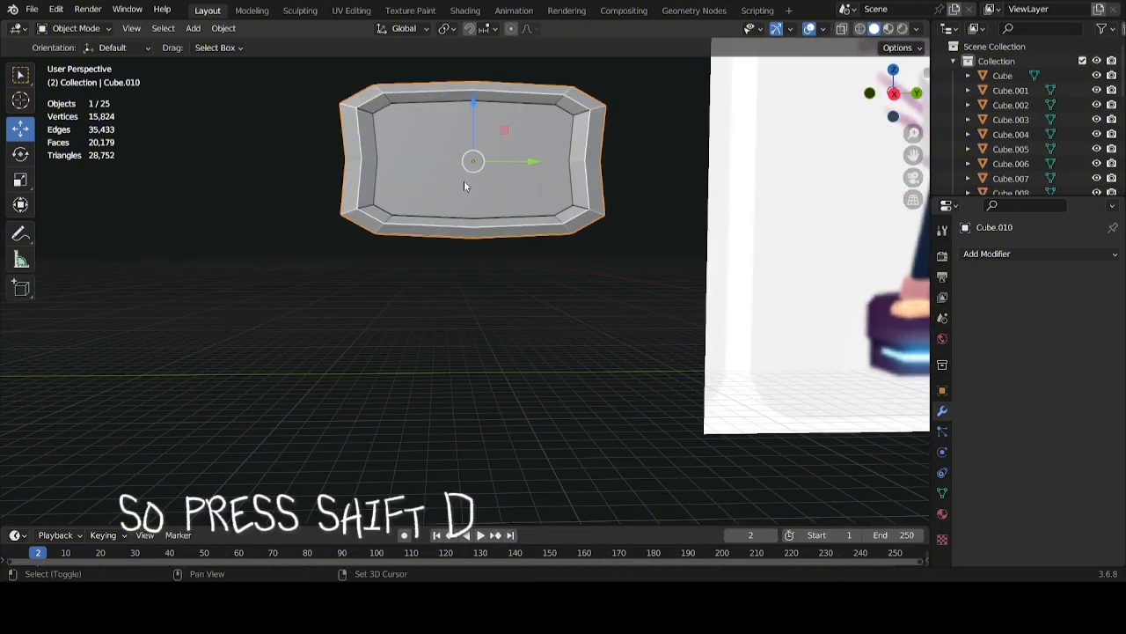
pyautogui.hotkey('shift', 'd')
pyautogui.rightClick(464, 181)
pyautogui.press('g')
pyautogui.press('z')
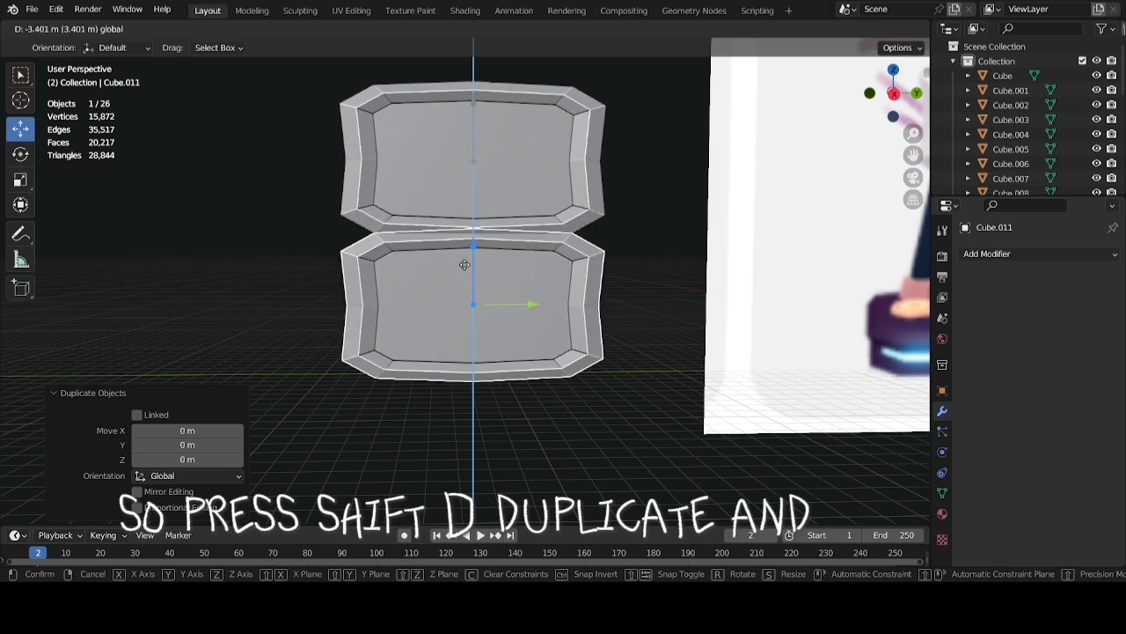
pyautogui.click(464, 281)
pyautogui.scroll(-5, 457, 281)
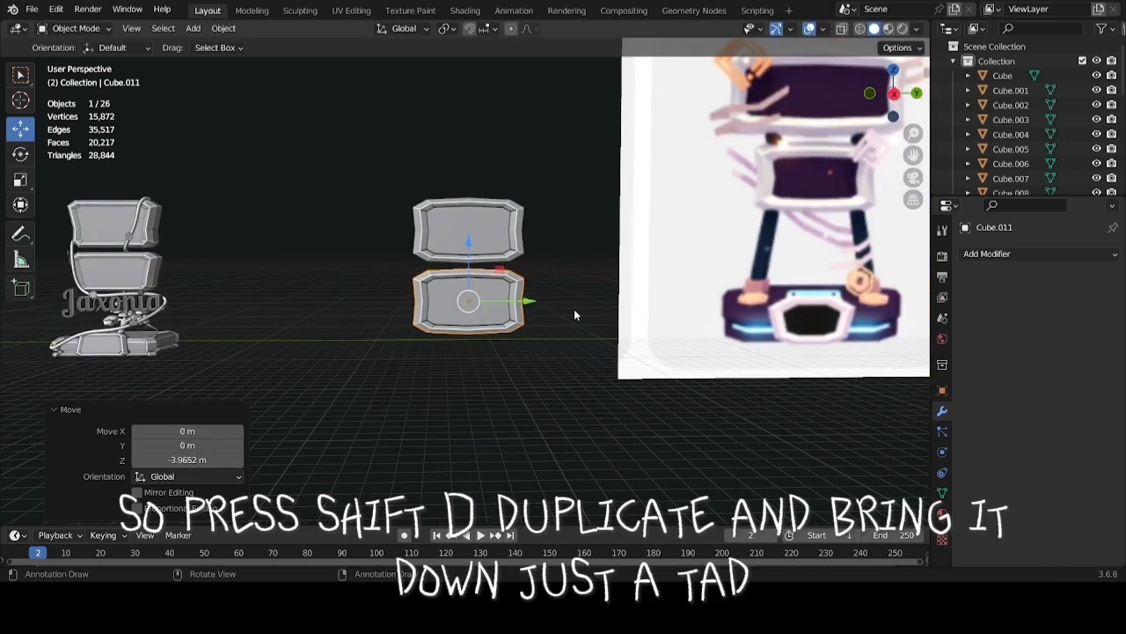
pyautogui.keyDown('shift'); pyautogui.moveTo(432, 336); pyautogui.dragTo(390, 336, button='middle'); pyautogui.keyUp('shift')
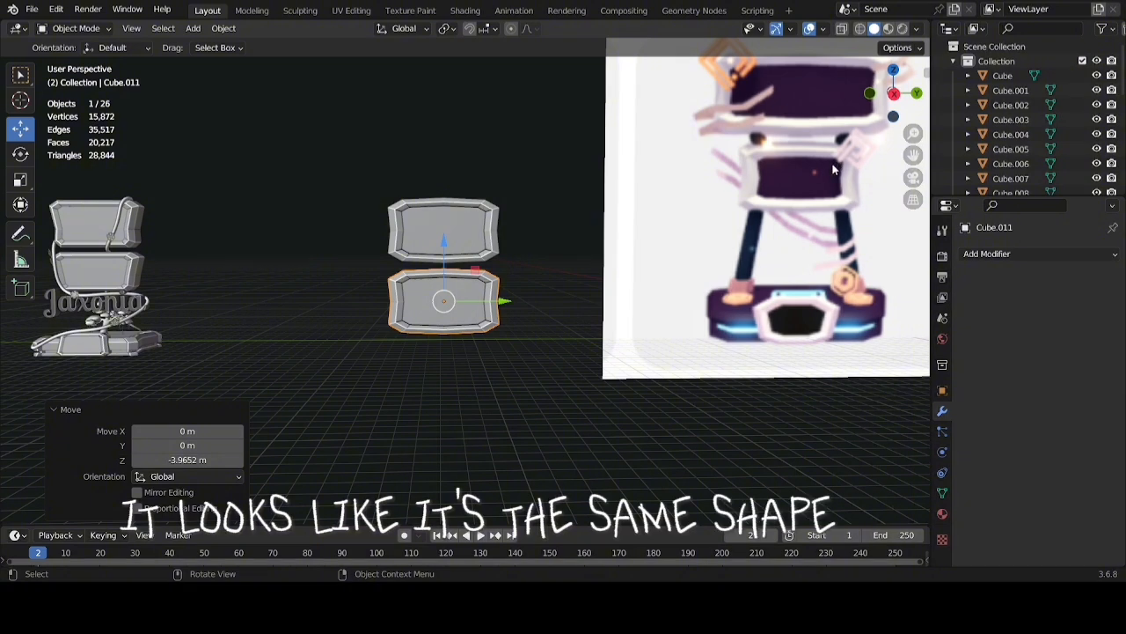
# Scale the duplicated lower sign uniformly to 0.85 and raise it about 0.17 m along Z
pyautogui.scroll(2, 647, 262)
pyautogui.scroll(2, 638, 277)
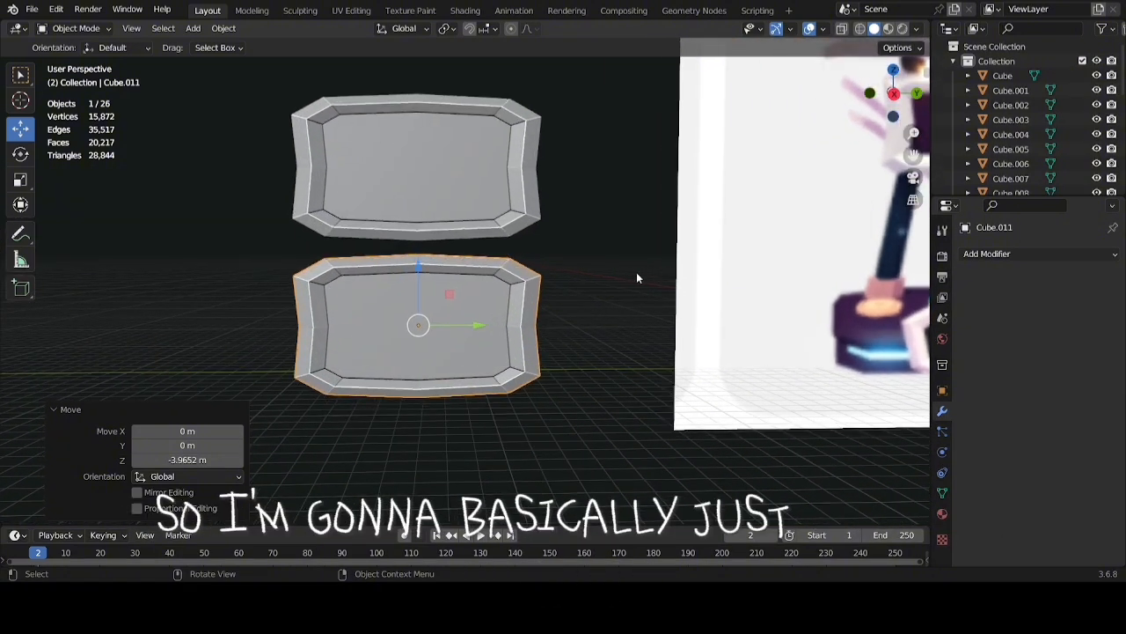
pyautogui.press('s')
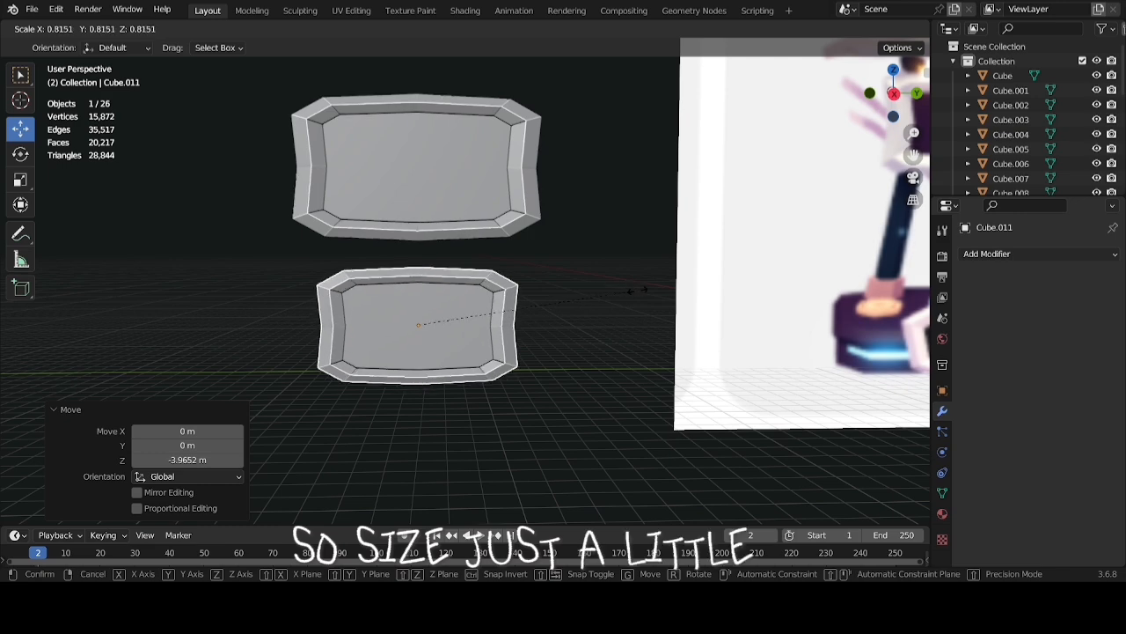
pyautogui.click(643, 294)
pyautogui.scroll(-4, 644, 294)
pyautogui.scroll(4, 638, 296)
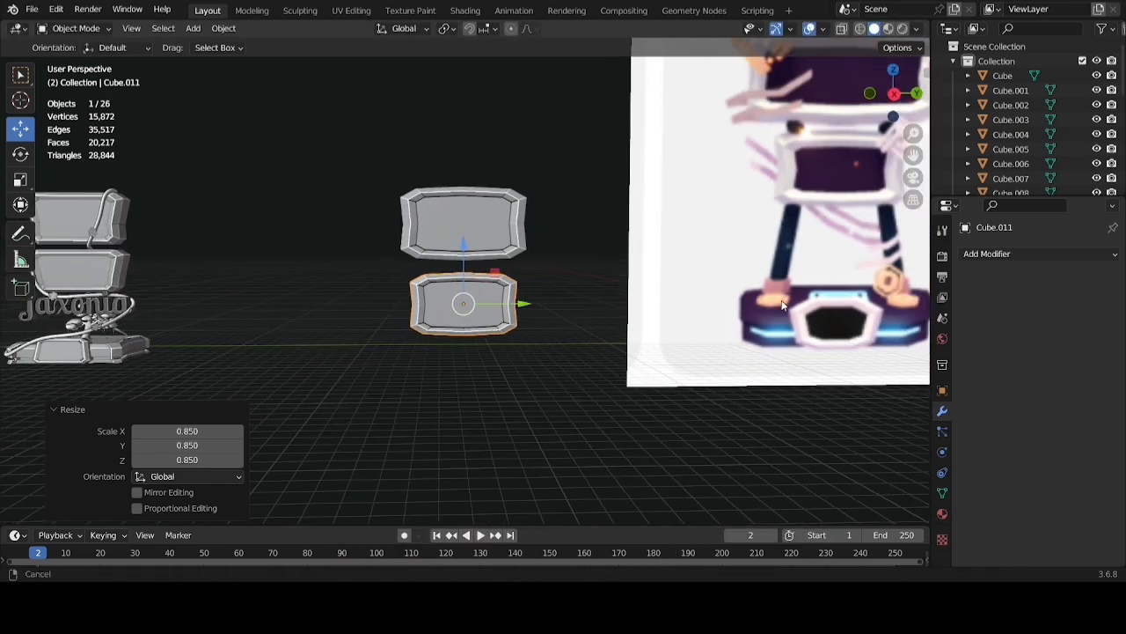
pyautogui.moveTo(565, 272); pyautogui.dragTo(565, 266)
pyautogui.scroll(-2, 563, 266)
# Place the 3D cursor at the centre of the lower sign's screen and add a 2 m cube there
pyautogui.moveTo(564, 265); pyautogui.dragTo(553, 269, button='middle')
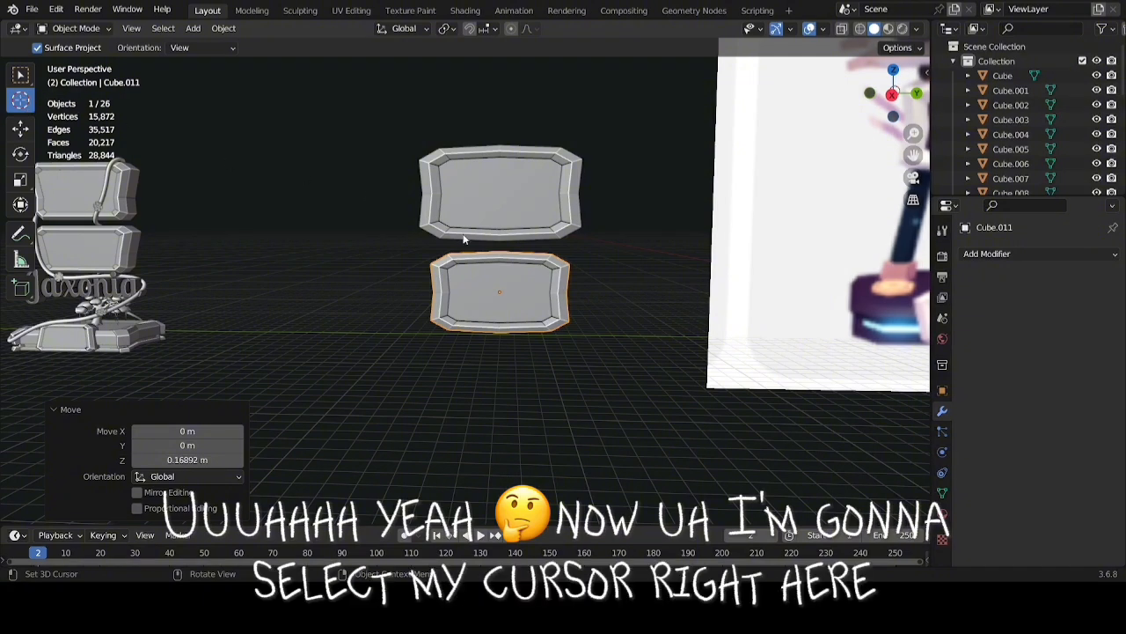
pyautogui.click(500, 288)
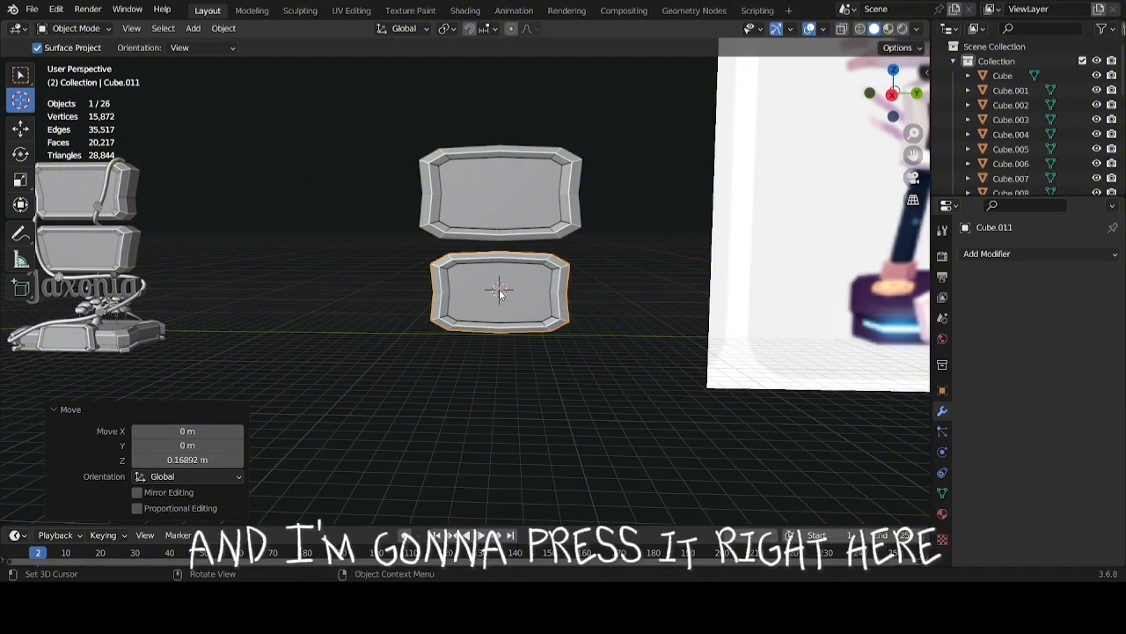
pyautogui.scroll(-2, 487, 301)
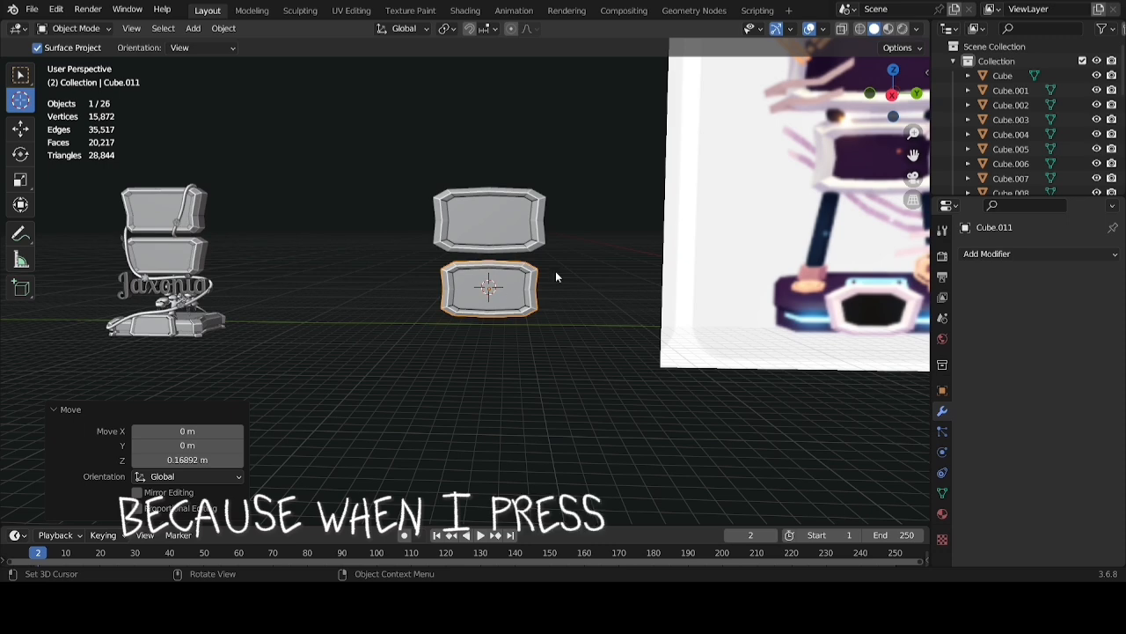
pyautogui.scroll(-3, 528, 260)
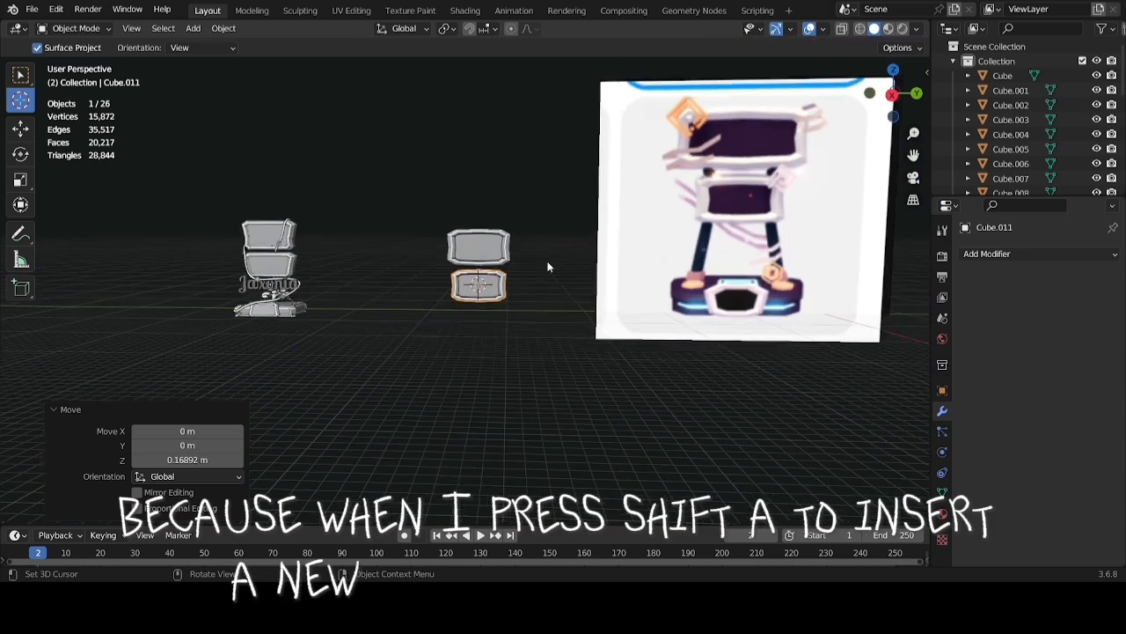
pyautogui.scroll(6, 580, 273)
pyautogui.moveTo(524, 299); pyautogui.dragTo(632, 247, button='middle')
pyautogui.hotkey('shift', 'a')
pyautogui.moveTo(508, 262)
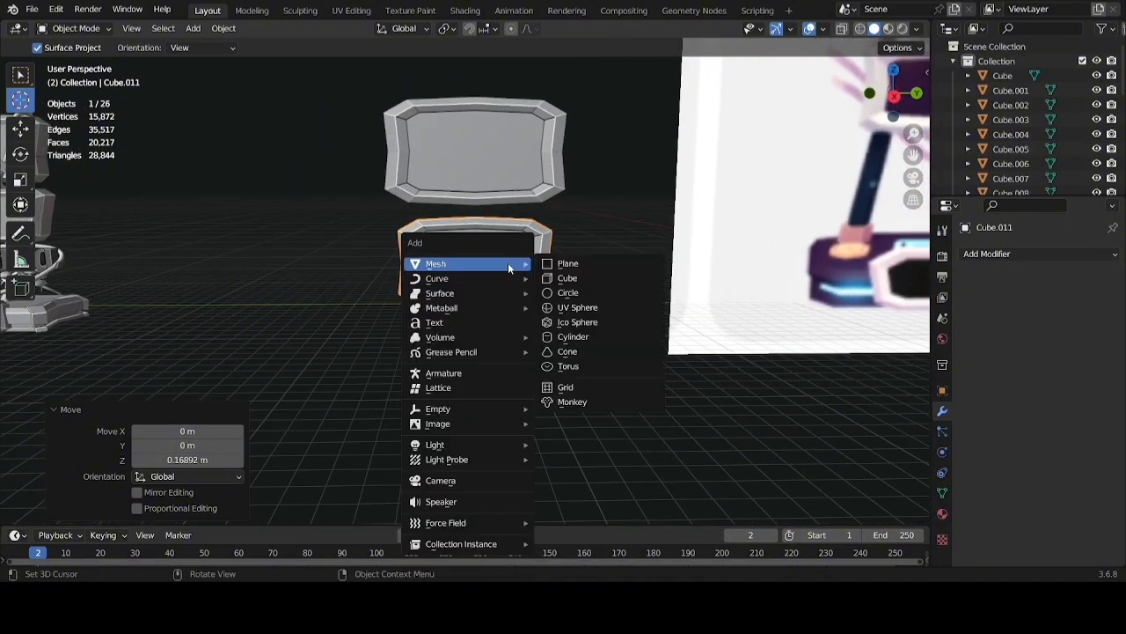
pyautogui.click(564, 278)
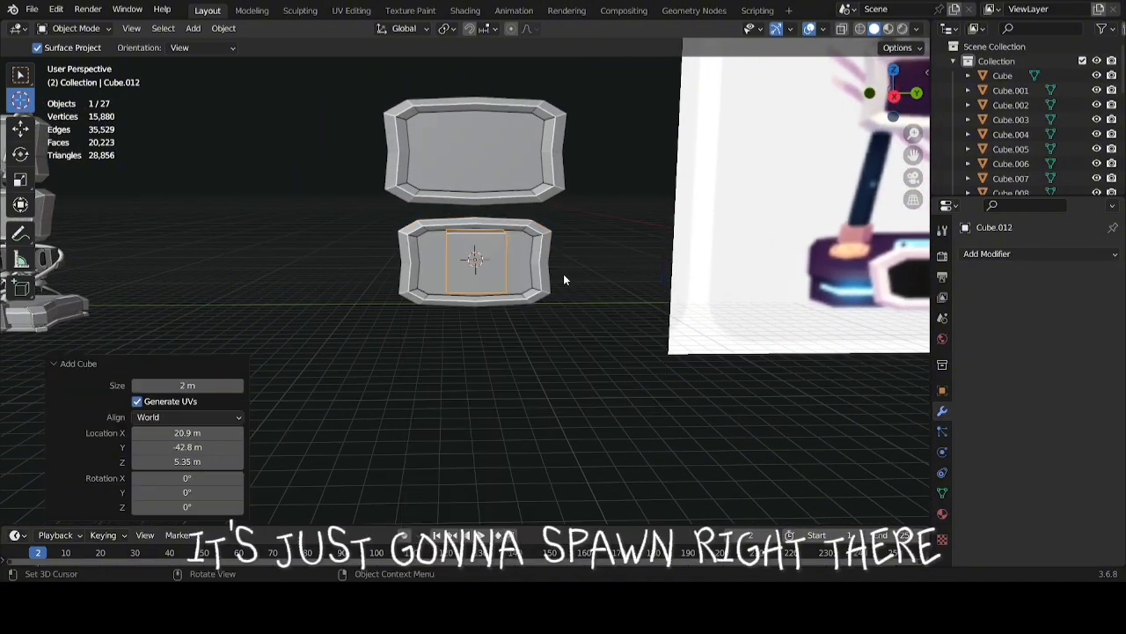
# Move the new cube about 4.87 m down along Z, below the lower sign, to serve as the base
pyautogui.scroll(-2, 675, 266)
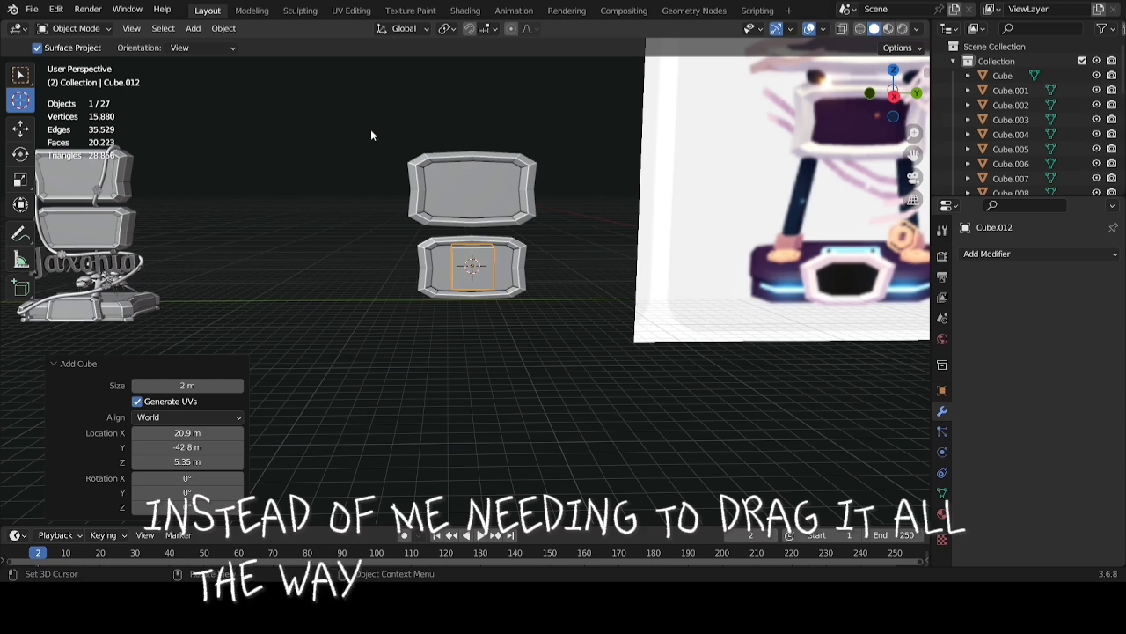
pyautogui.scroll(-4, 371, 132)
pyautogui.scroll(3, 494, 275)
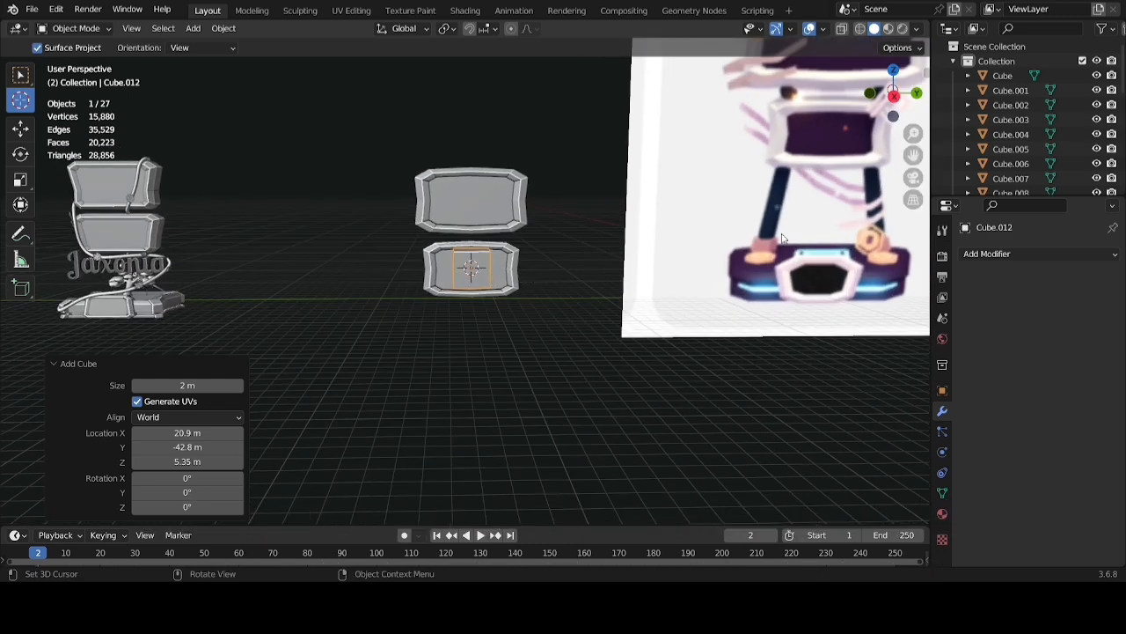
pyautogui.keyDown('shift'); pyautogui.moveTo(817, 270); pyautogui.dragTo(22, 275, button='middle'); pyautogui.keyUp('shift')
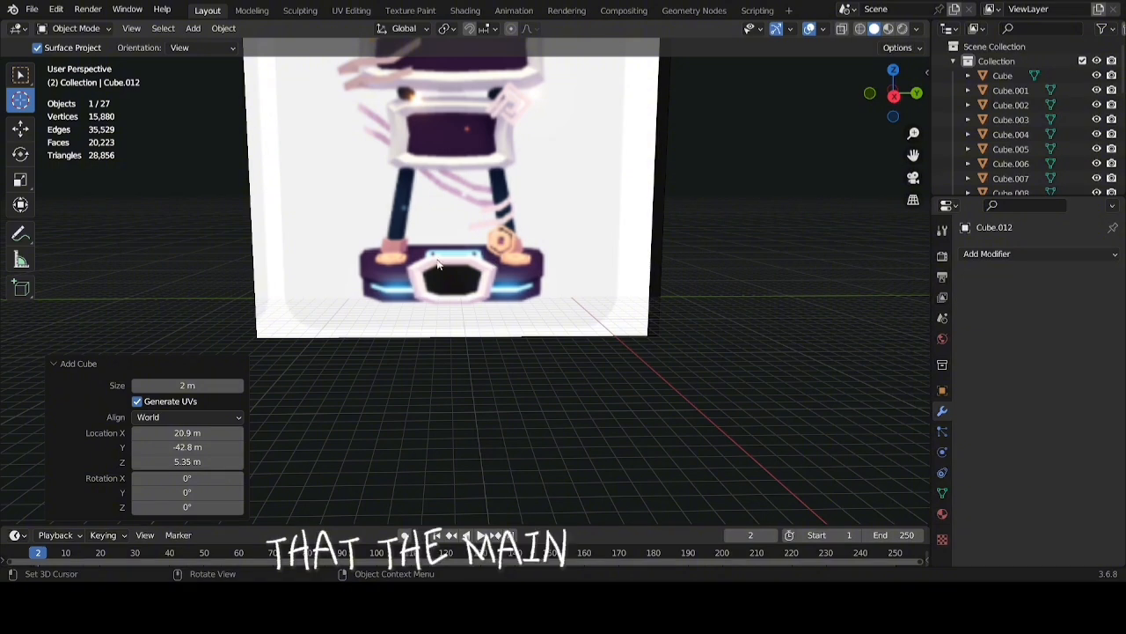
pyautogui.keyDown('shift'); pyautogui.moveTo(463, 317); pyautogui.dragTo(393, 242, button='middle'); pyautogui.keyUp('shift')
pyautogui.scroll(3, 392, 242)
pyautogui.click(21, 129)
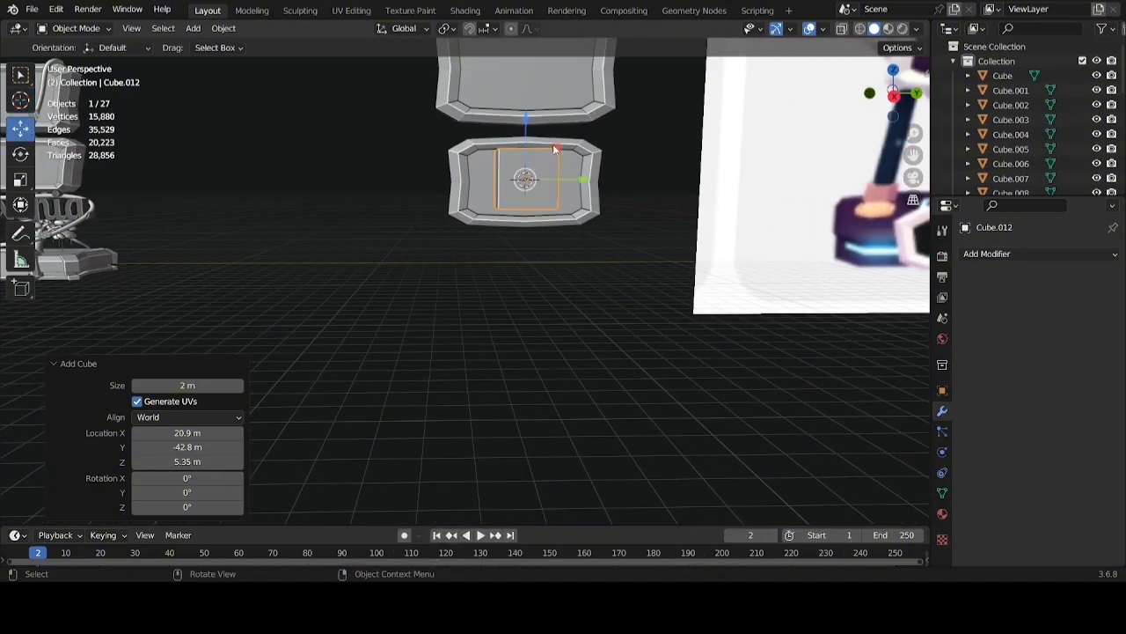
pyautogui.moveTo(529, 141); pyautogui.dragTo(528, 279)
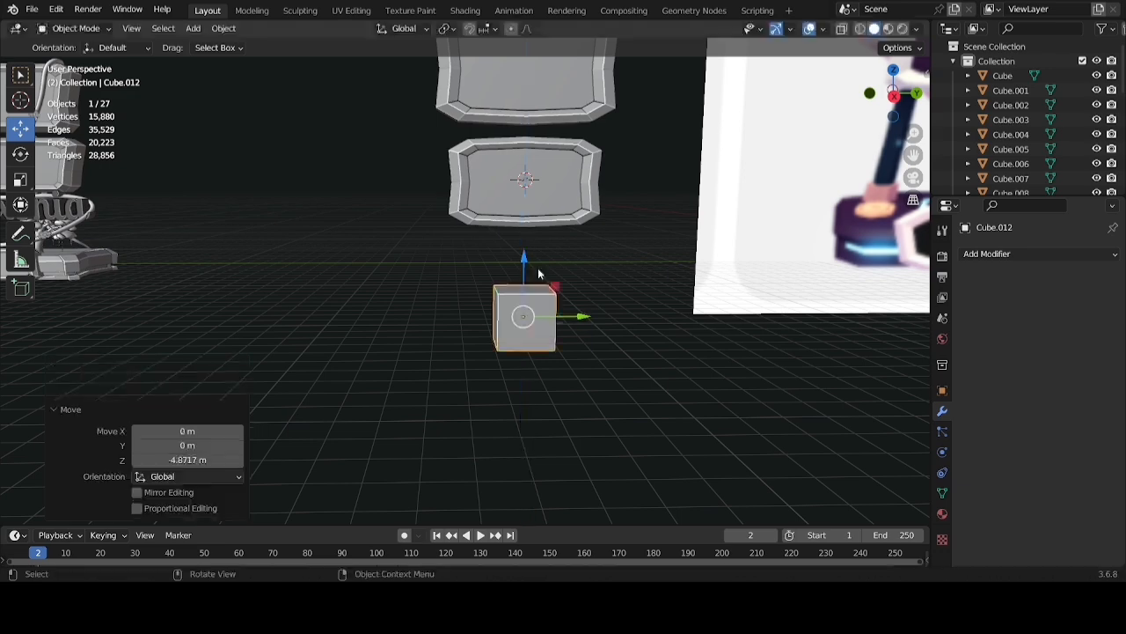
# Scale the base cube along Y to about 2.97 to make it a wide block
pyautogui.scroll(-2, 473, 216)
pyautogui.keyDown('shift'); pyautogui.moveTo(474, 217); pyautogui.dragTo(412, 203, button='middle'); pyautogui.keyUp('shift')
pyautogui.scroll(2, 412, 203)
pyautogui.keyDown('shift'); pyautogui.moveTo(495, 226); pyautogui.dragTo(515, 228, button='middle'); pyautogui.keyUp('shift')
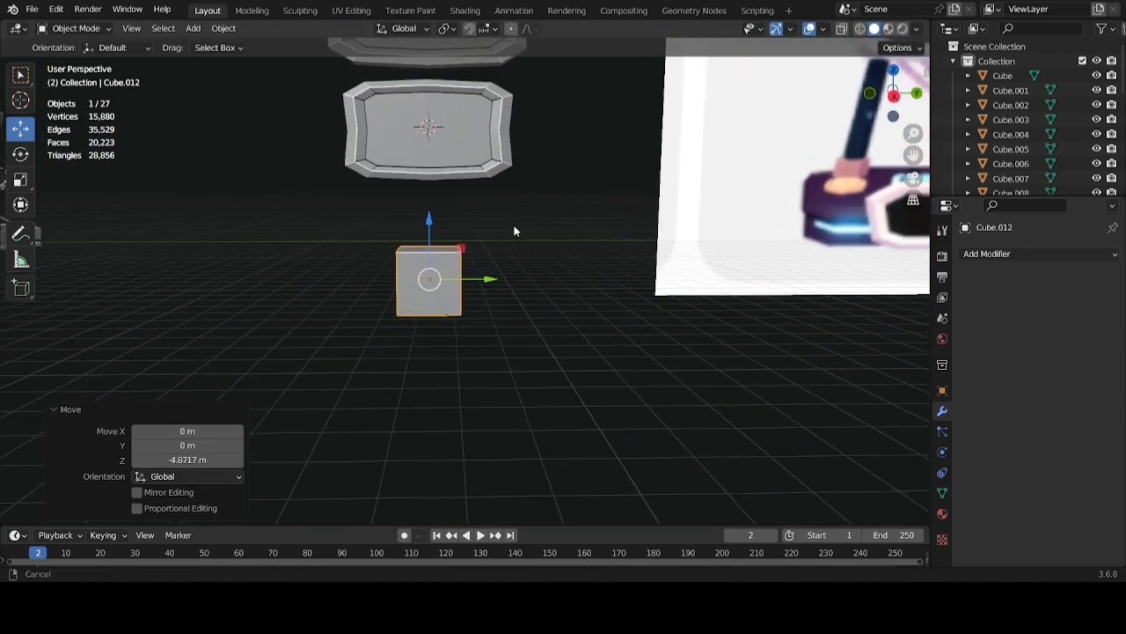
pyautogui.press('s')
pyautogui.press('y')
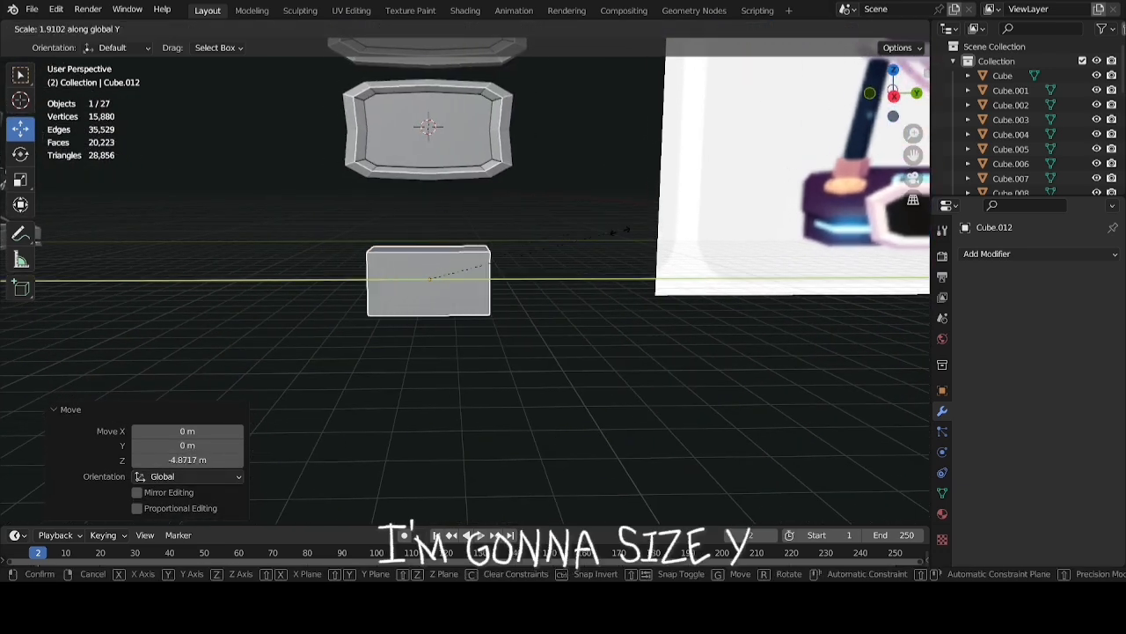
pyautogui.click(724, 246)
# Scale the base block along X to about 2.0 to deepen it
pyautogui.moveTo(723, 250); pyautogui.dragTo(590, 265, button='middle')
pyautogui.scroll(3, 634, 279)
pyautogui.scroll(3, 702, 280)
pyautogui.press('s')
pyautogui.press('x')
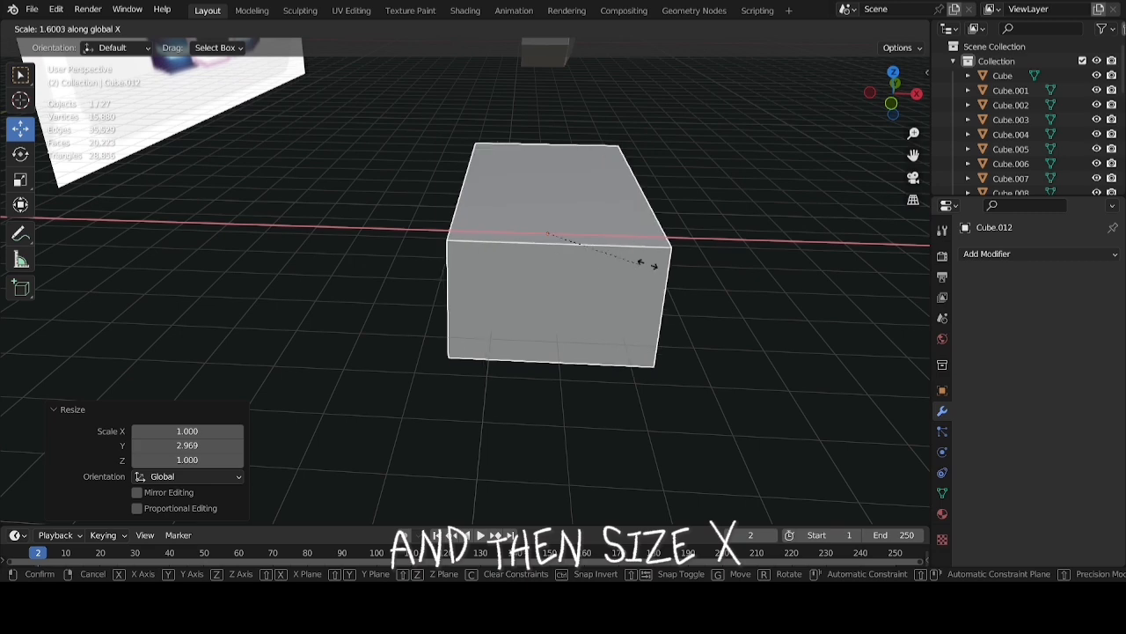
pyautogui.click(666, 267)
# Centre the base block under the signs by moving it about 0.10 m along Y, then about -0.04 m in right orthographic view
pyautogui.scroll(-3, 667, 267)
pyautogui.moveTo(656, 262); pyautogui.dragTo(531, 238, button='middle')
pyautogui.scroll(-3, 545, 242)
pyautogui.keyDown('shift'); pyautogui.moveTo(619, 266); pyautogui.dragTo(414, 246, button='middle'); pyautogui.keyUp('shift')
pyautogui.scroll(-2, 528, 246)
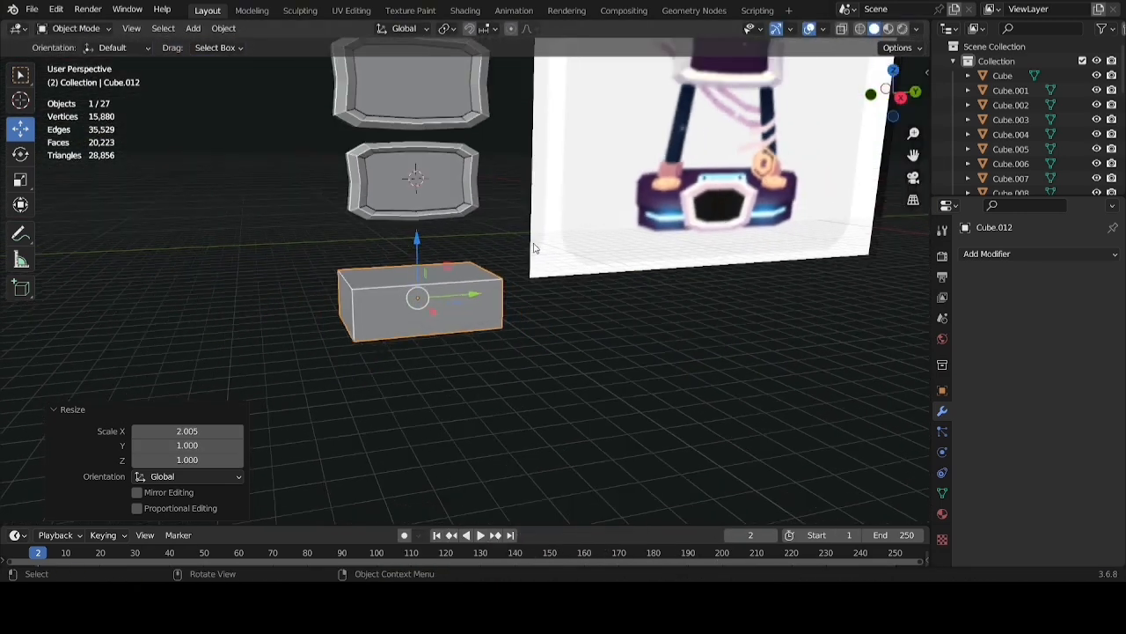
pyautogui.moveTo(537, 247); pyautogui.dragTo(507, 244, button='middle')
pyautogui.scroll(1, 508, 244)
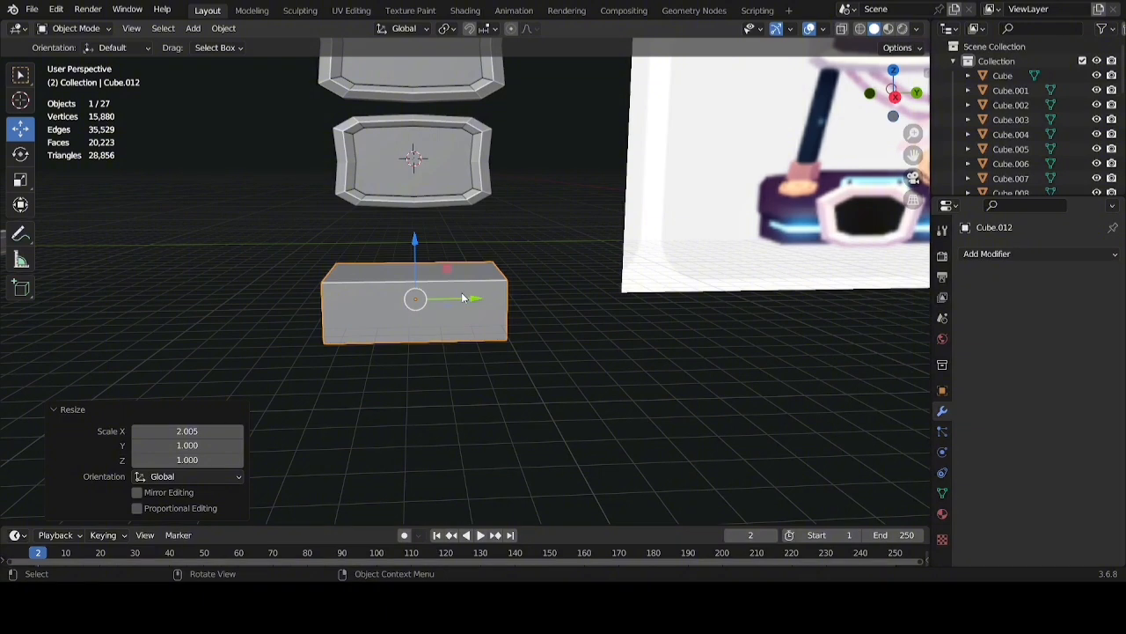
pyautogui.press('g')
pyautogui.press('y')
pyautogui.click(469, 298)
pyautogui.keyDown('shift'); pyautogui.moveTo(496, 284); pyautogui.dragTo(546, 318, button='middle'); pyautogui.keyUp('shift')
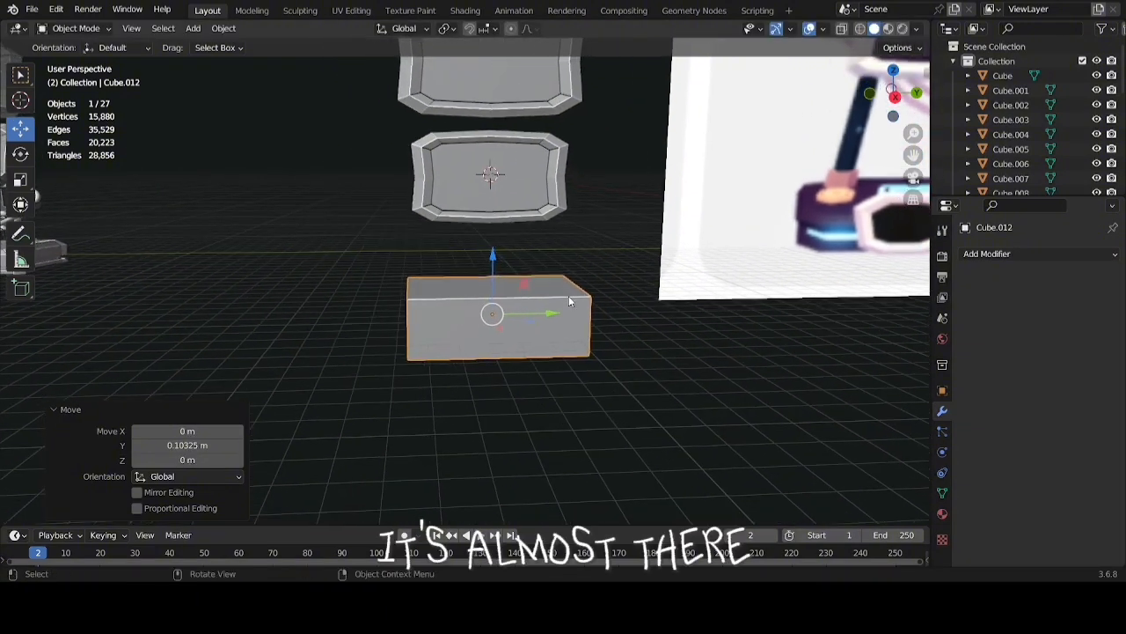
pyautogui.click(896, 97)
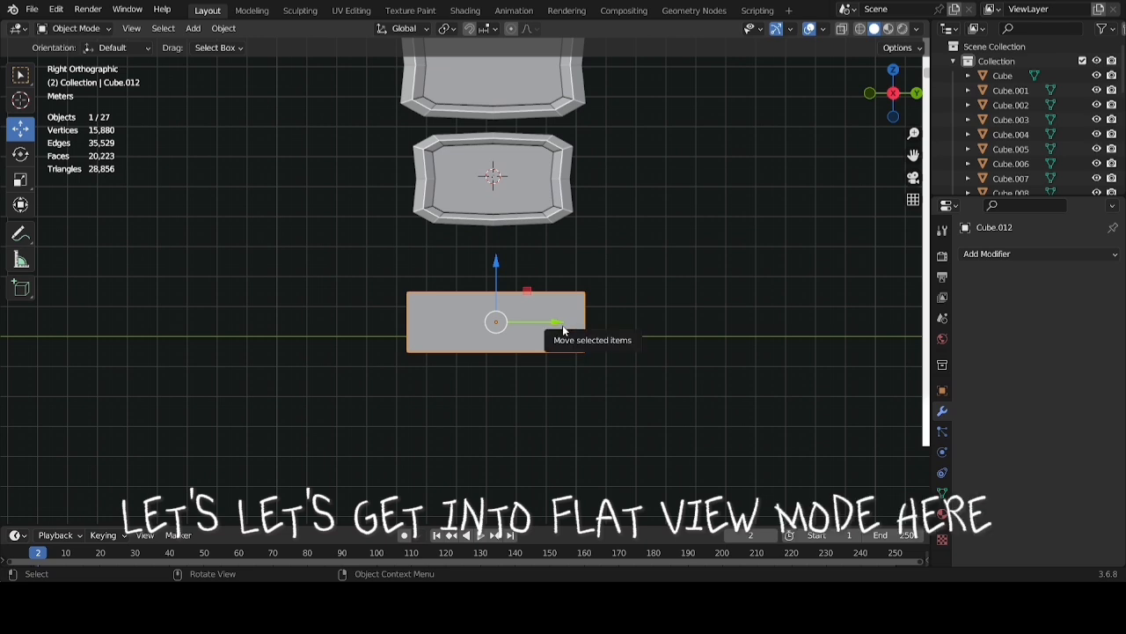
pyautogui.moveTo(563, 325); pyautogui.dragTo(560, 326)
# Scale the base block to about 1.13 along X and about 1.255 along Y
pyautogui.press('s')
pyautogui.press('x')
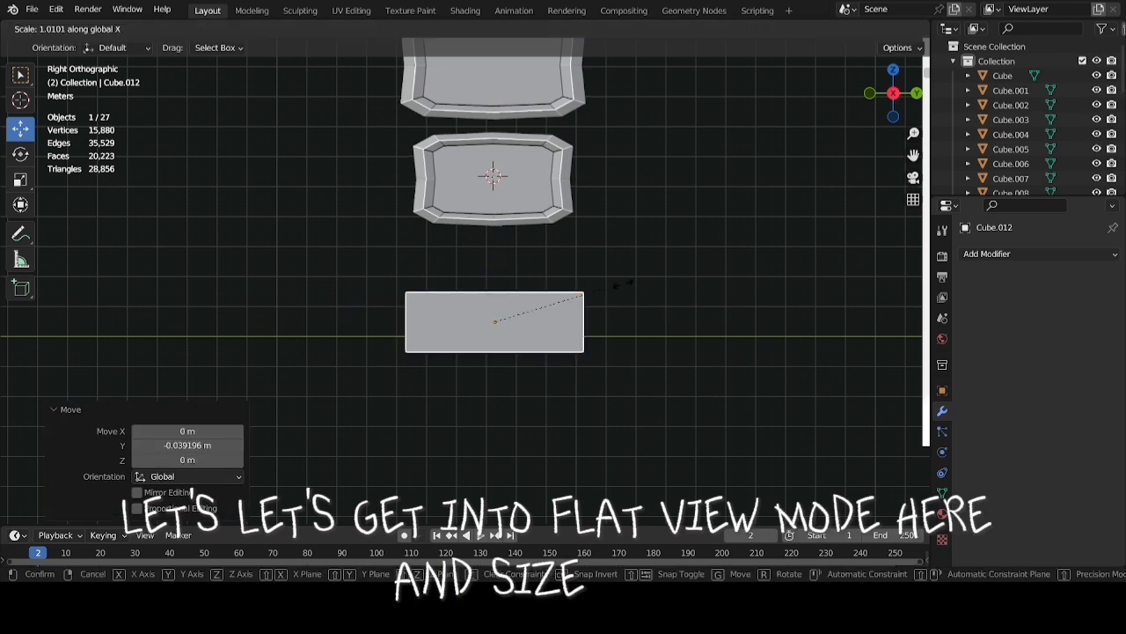
pyautogui.click(636, 283)
pyautogui.press('s')
pyautogui.press('y')
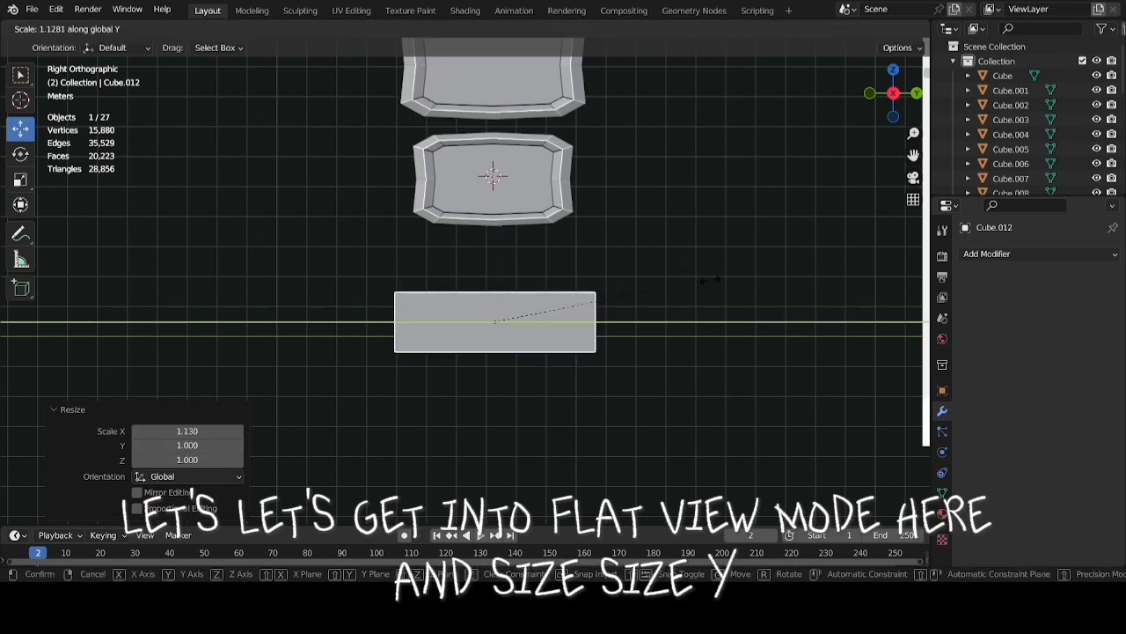
pyautogui.click(619, 283)
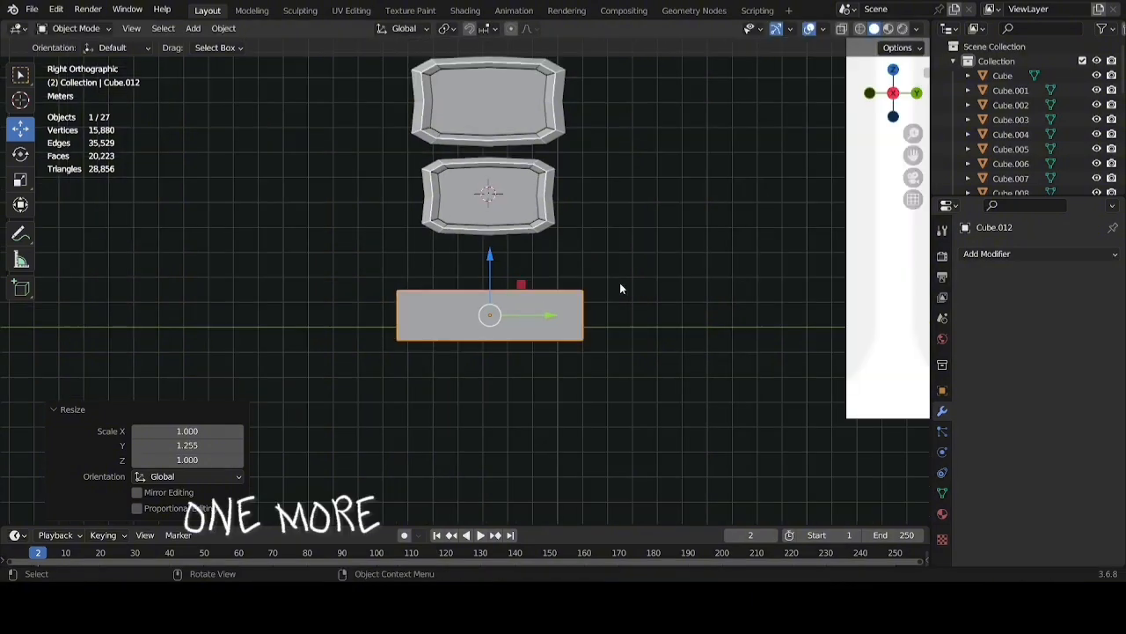
# Thin the base block into a slab by moving its bottom face about 1.62 m up along Z, then about 0.10 m down
pyautogui.moveTo(620, 282); pyautogui.dragTo(378, 332, button='middle')
pyautogui.scroll(-1, 679, 335)
pyautogui.scroll(1, 652, 334)
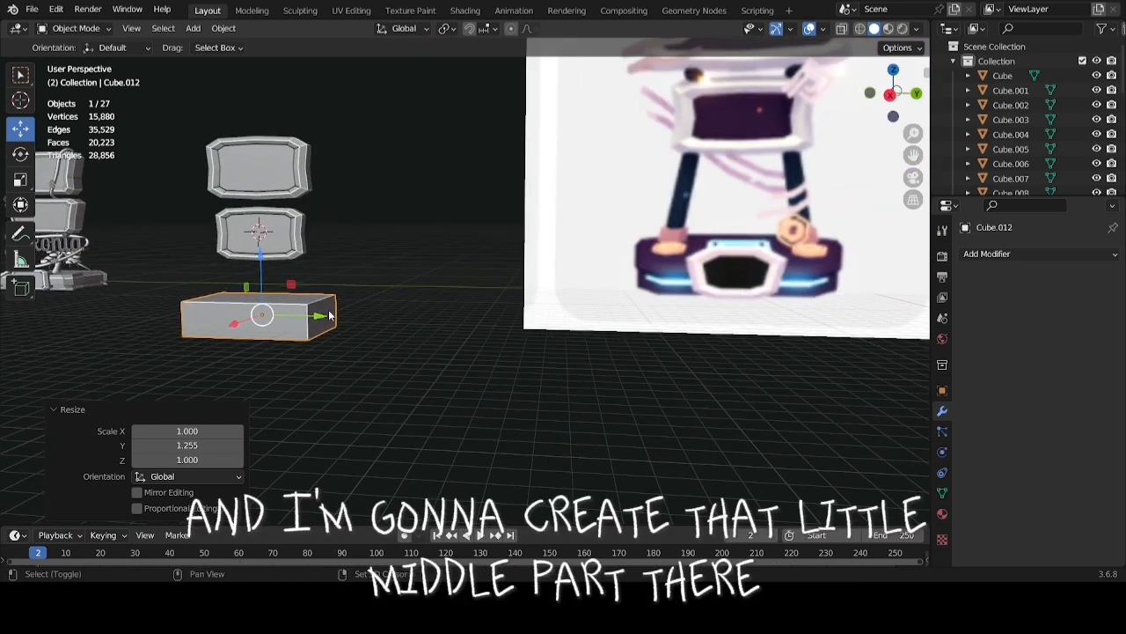
pyautogui.keyDown('shift'); pyautogui.moveTo(449, 308); pyautogui.dragTo(588, 264, button='middle'); pyautogui.keyUp('shift')
pyautogui.scroll(6, 599, 295)
pyautogui.press('Tab')
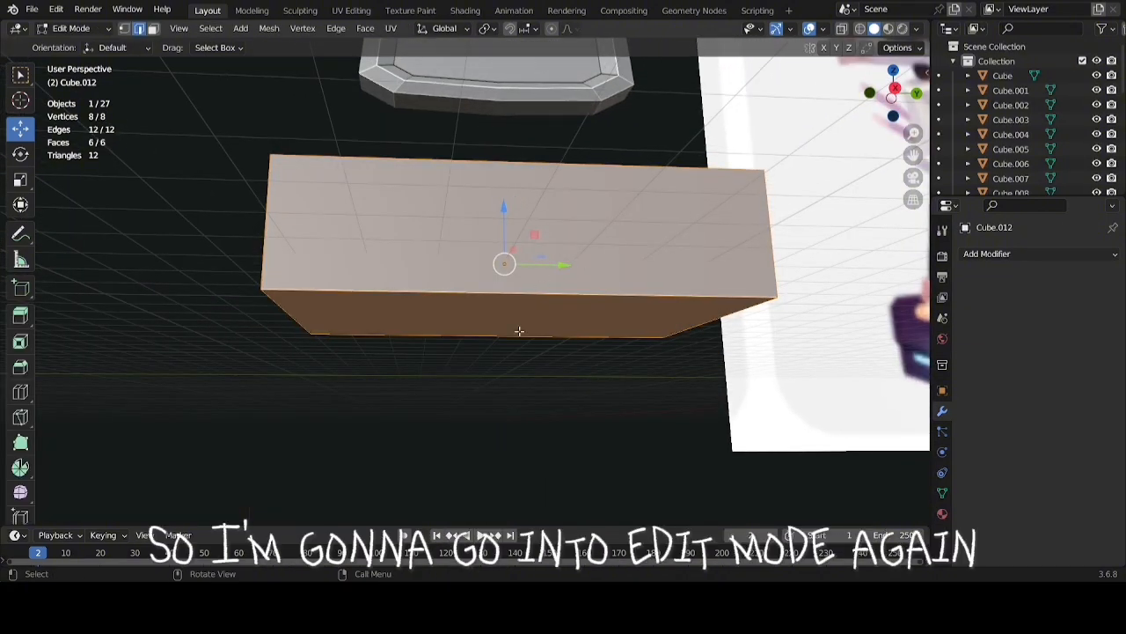
pyautogui.press('3')
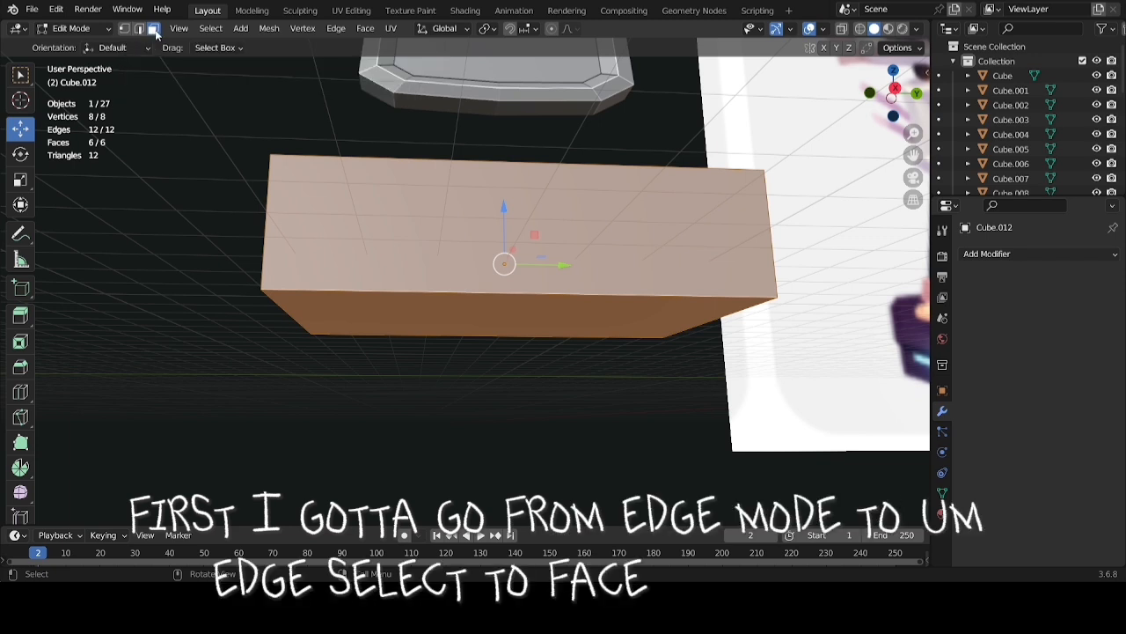
pyautogui.click(487, 308)
pyautogui.scroll(-3, 504, 273)
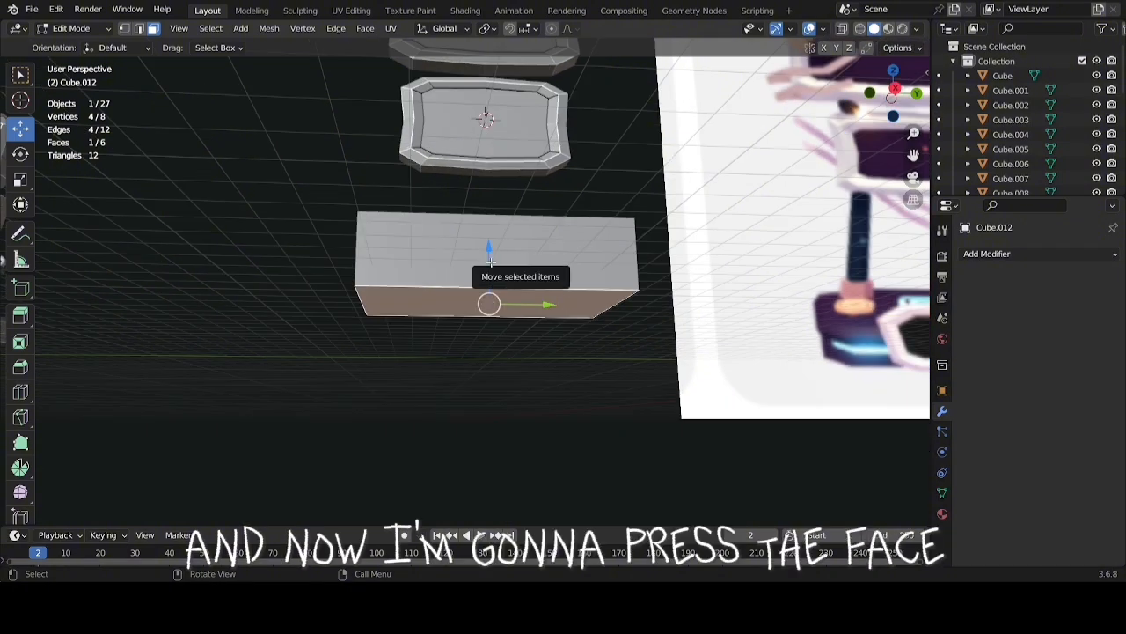
pyautogui.moveTo(490, 261); pyautogui.dragTo(564, 209)
pyautogui.moveTo(564, 209); pyautogui.dragTo(476, 236, button='middle')
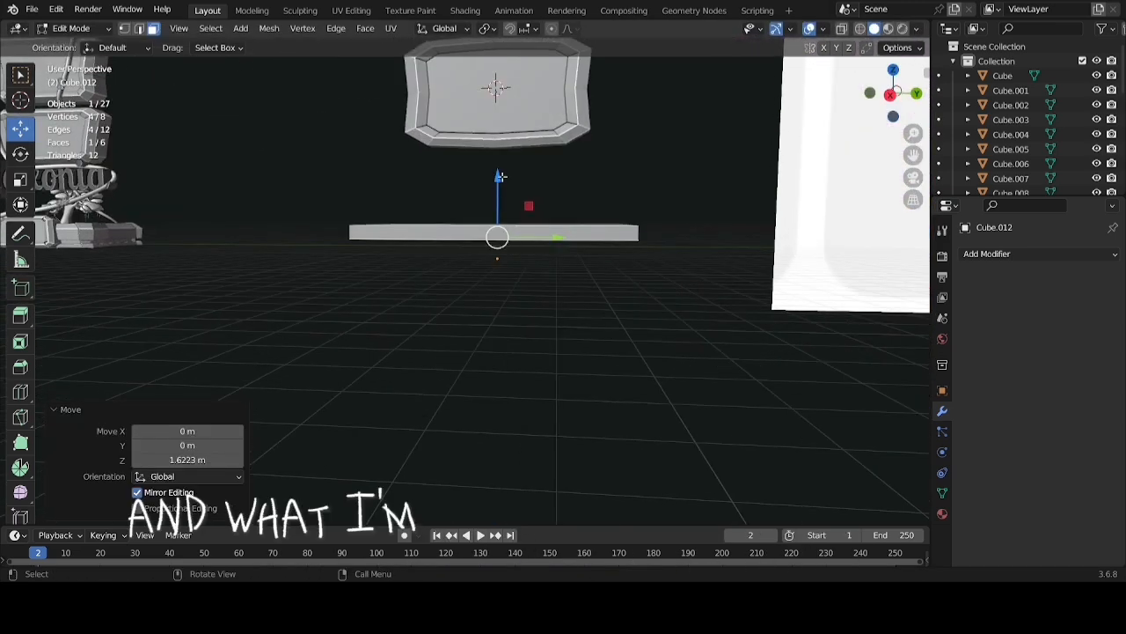
pyautogui.moveTo(501, 198); pyautogui.dragTo(500, 205)
pyautogui.scroll(-2, 538, 221)
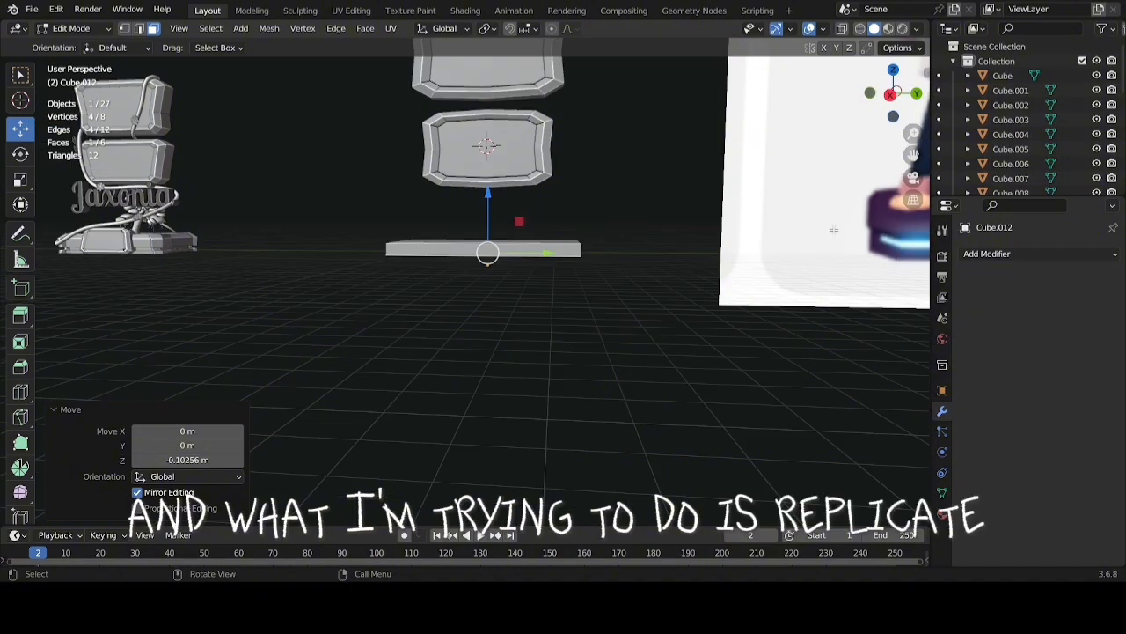
# Try insetting the slab's top face about 0.15 m with a second smaller inset inside it, and undo both insets
pyautogui.moveTo(835, 228); pyautogui.dragTo(701, 246, button='middle')
pyautogui.keyDown('shift'); pyautogui.moveTo(431, 246); pyautogui.dragTo(539, 305, button='middle'); pyautogui.keyUp('shift')
pyautogui.scroll(3, 405, 259)
pyautogui.scroll(3, 516, 321)
pyautogui.moveTo(556, 267); pyautogui.dragTo(638, 295, button='middle')
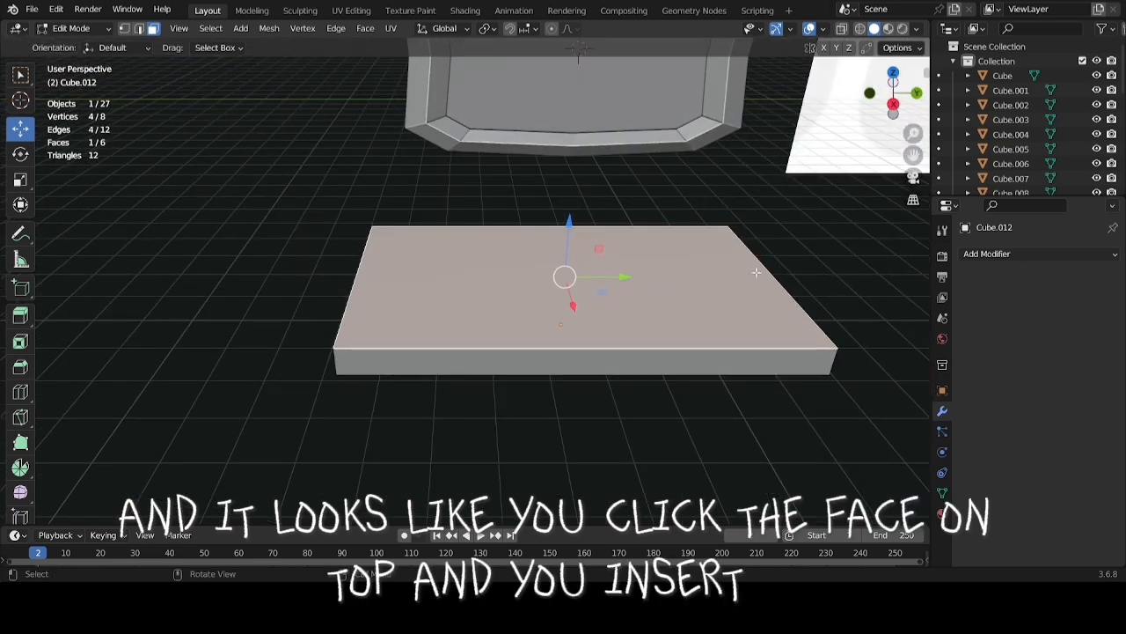
pyautogui.press('i')
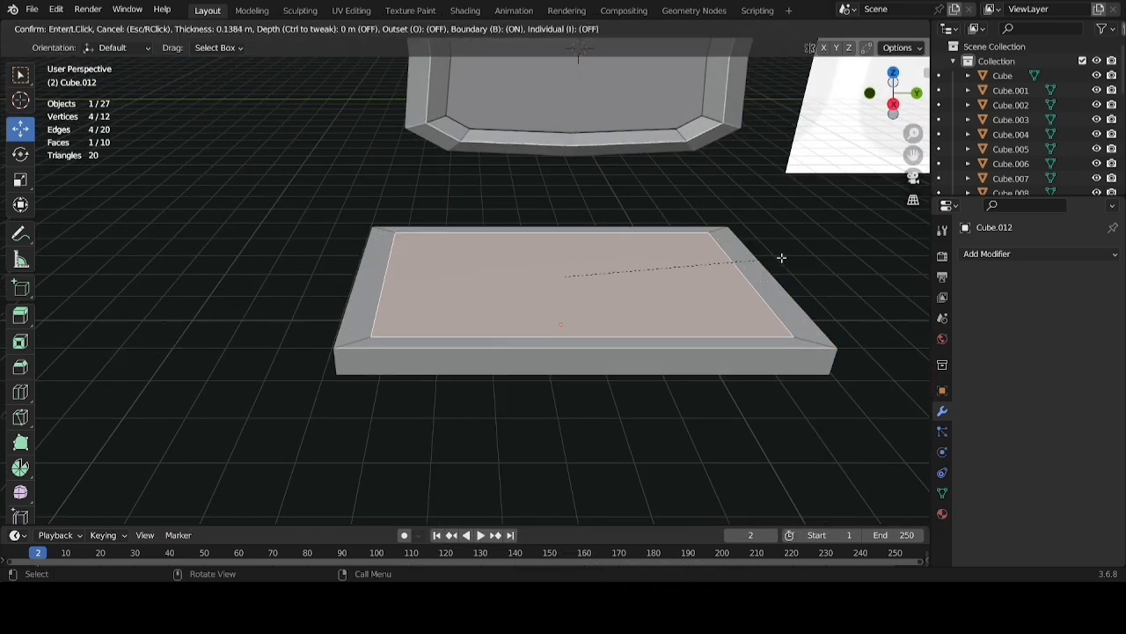
pyautogui.click(780, 257)
pyautogui.keyDown('shift'); pyautogui.moveTo(767, 235); pyautogui.dragTo(671, 289, button='middle'); pyautogui.keyUp('shift')
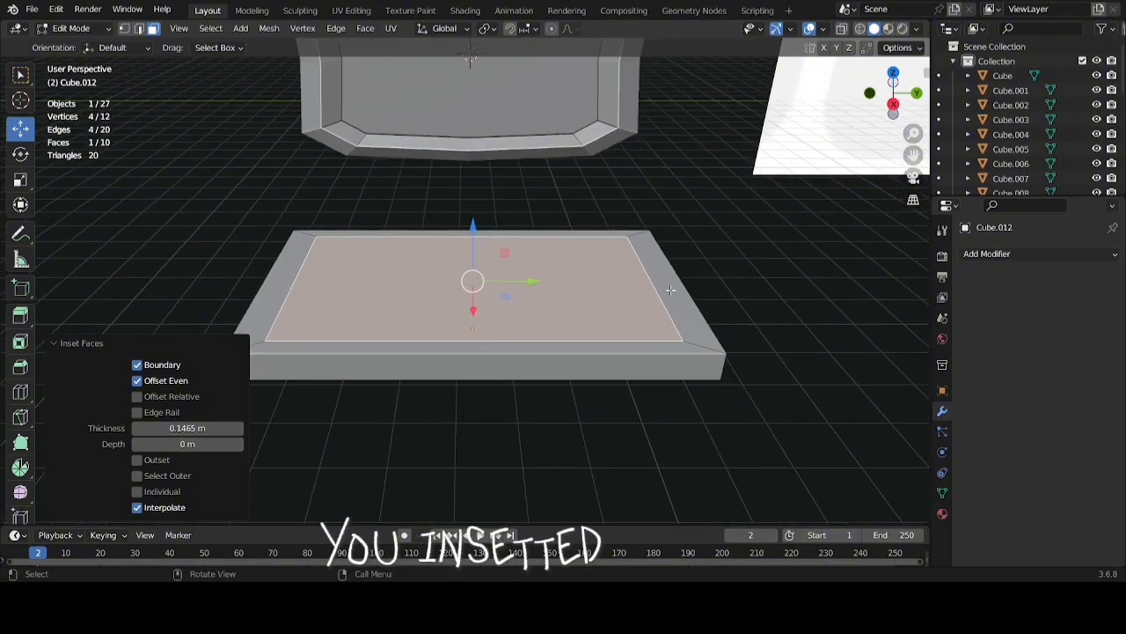
pyautogui.press('i')
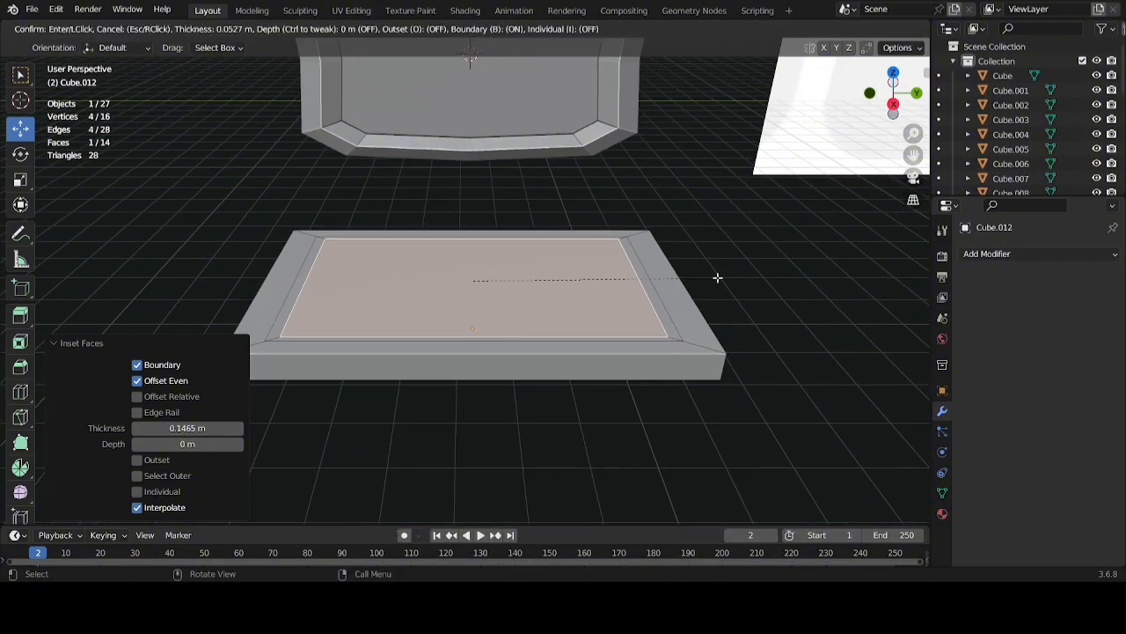
pyautogui.click(719, 279)
pyautogui.hotkey('ctrl', 'z')
pyautogui.hotkey('ctrl', 'z')
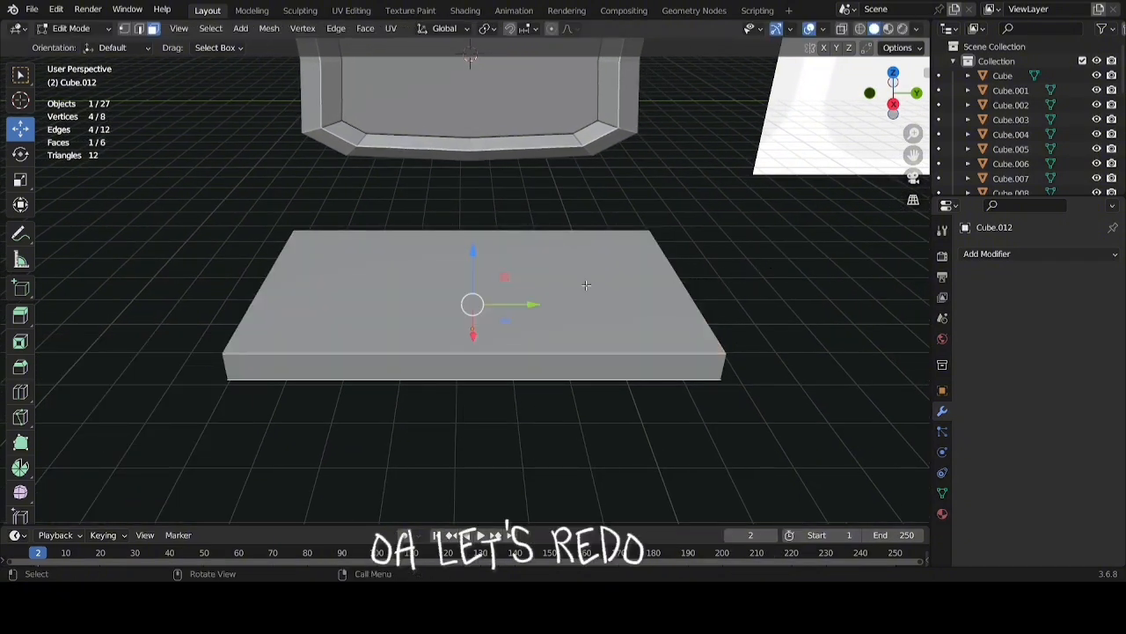
# Inset the slab's top face by about 0.14 m and lower the inner face about 0.24 m along Z
pyautogui.press('i')
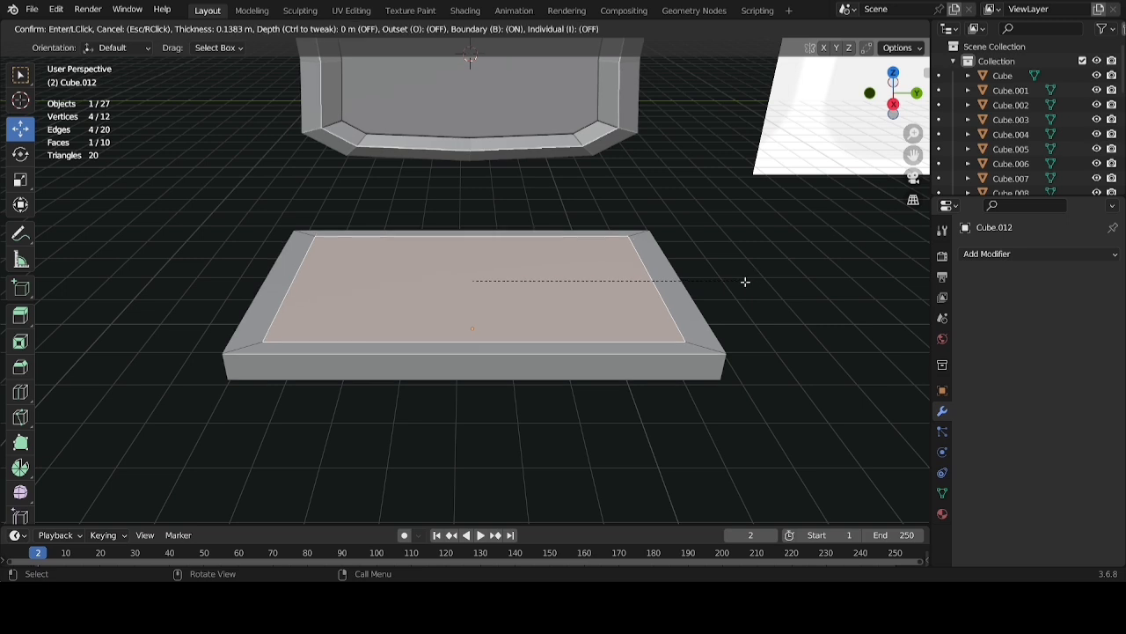
pyautogui.click(741, 281)
pyautogui.moveTo(480, 237); pyautogui.dragTo(513, 254)
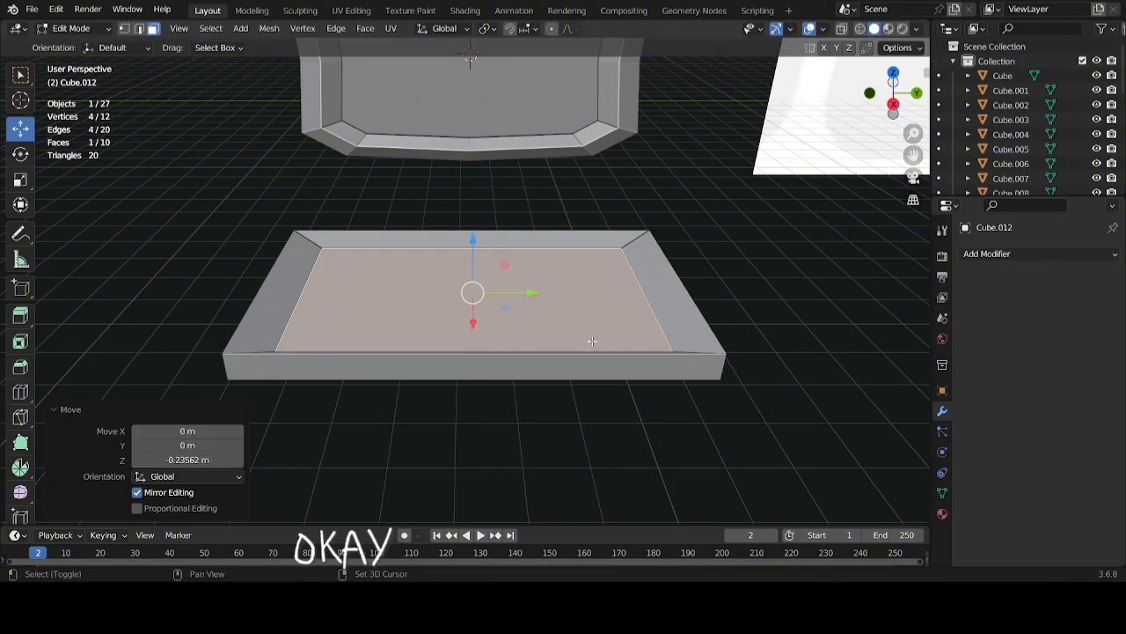
# Bevel the edge loops at the slab's four corners with a width of about 0.20 m and one segment
pyautogui.moveTo(591, 340); pyautogui.dragTo(466, 314, button='middle')
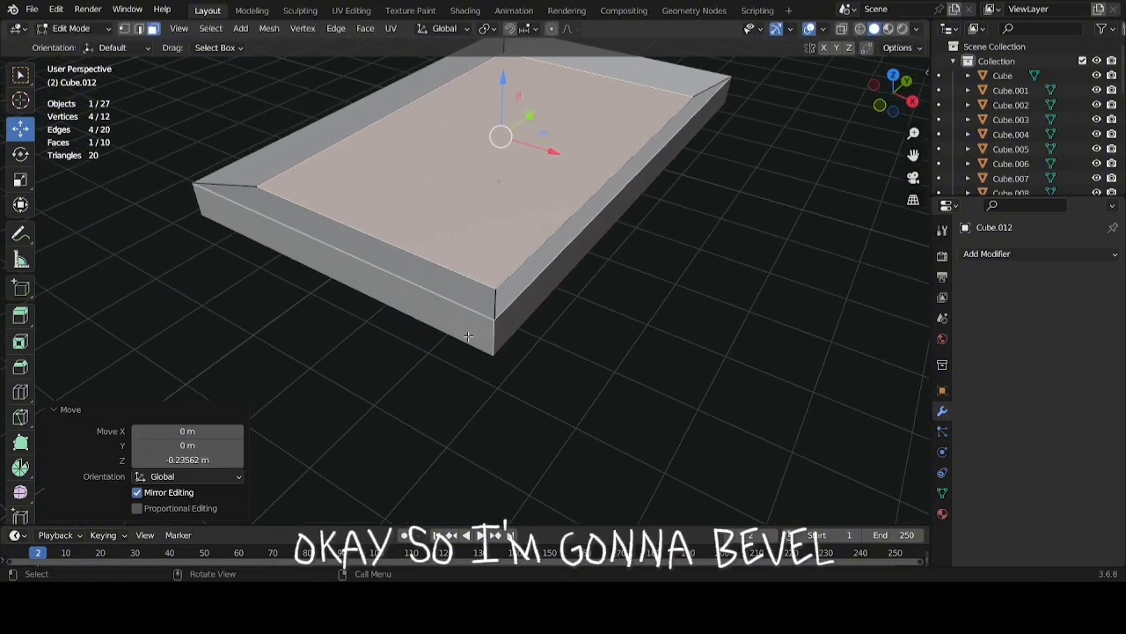
pyautogui.click(499, 337)
pyautogui.press('2')
pyautogui.click(494, 338)
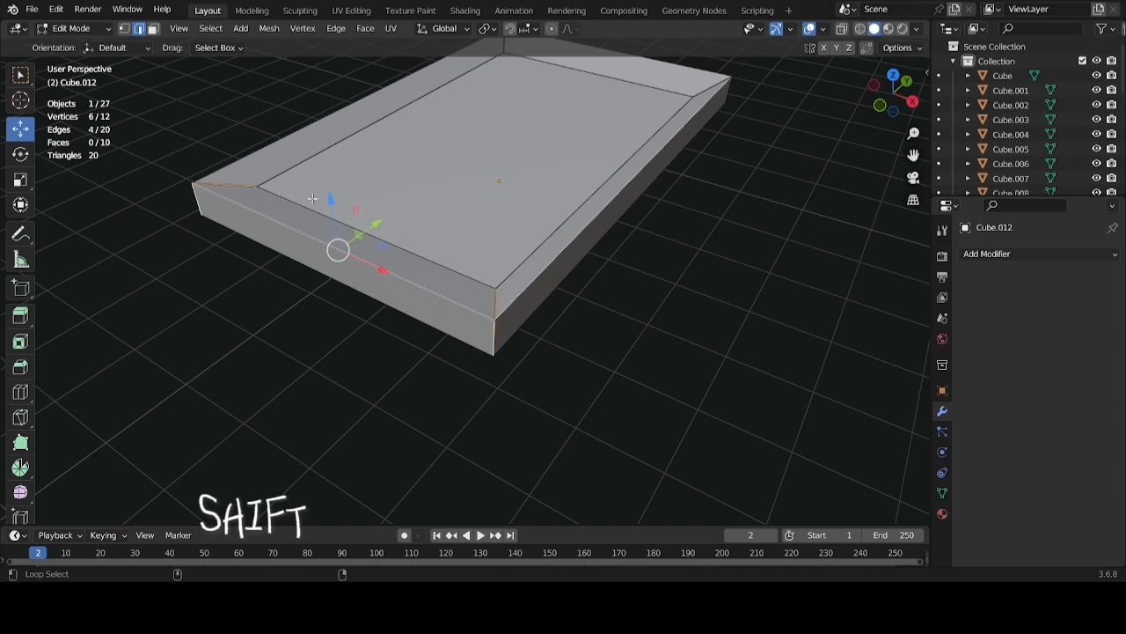
pyautogui.moveTo(313, 198); pyautogui.dragTo(548, 320, button='middle')
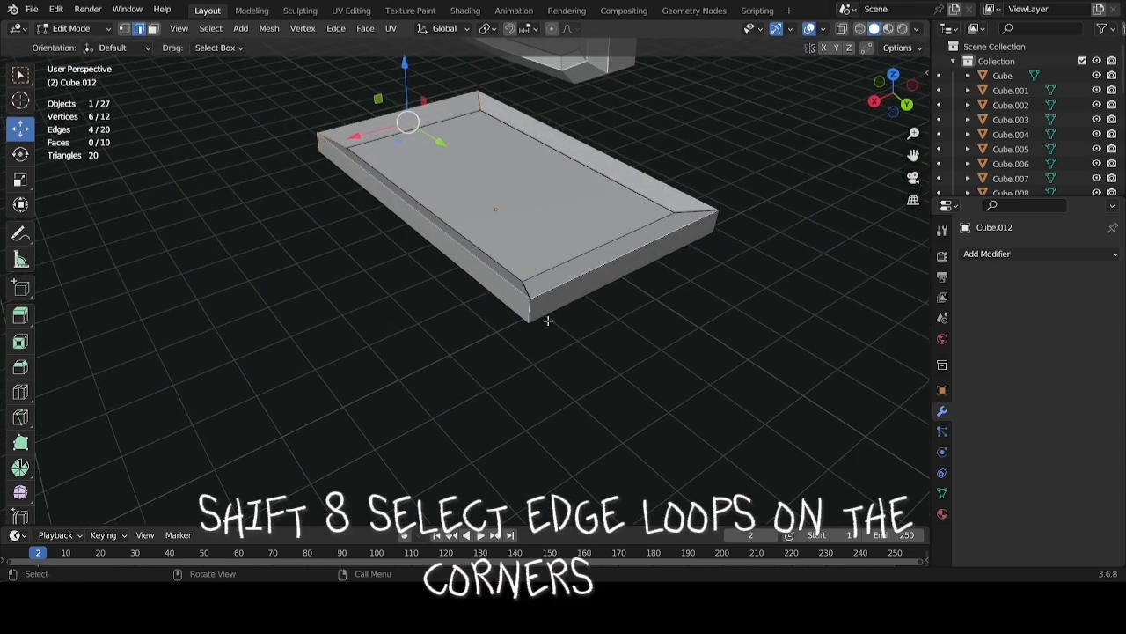
pyautogui.keyDown('alt'); pyautogui.keyDown('shift'); pyautogui.click(532, 317); pyautogui.keyUp('shift'); pyautogui.keyUp('alt')
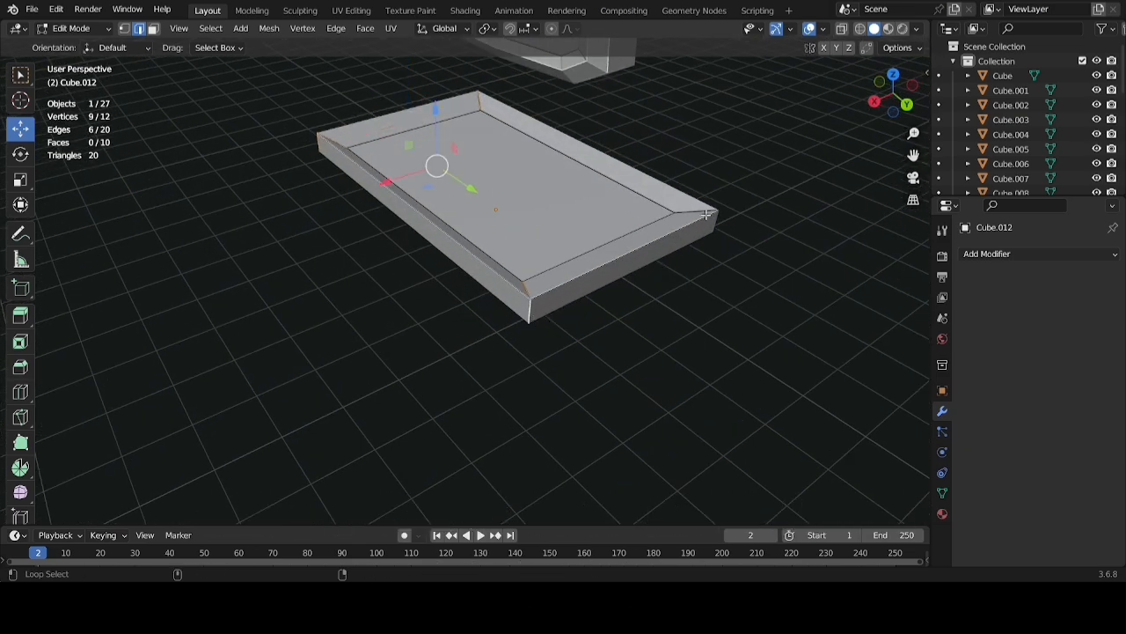
pyautogui.moveTo(696, 211); pyautogui.dragTo(645, 285, button='middle')
pyautogui.hotkey('ctrl', 'b')
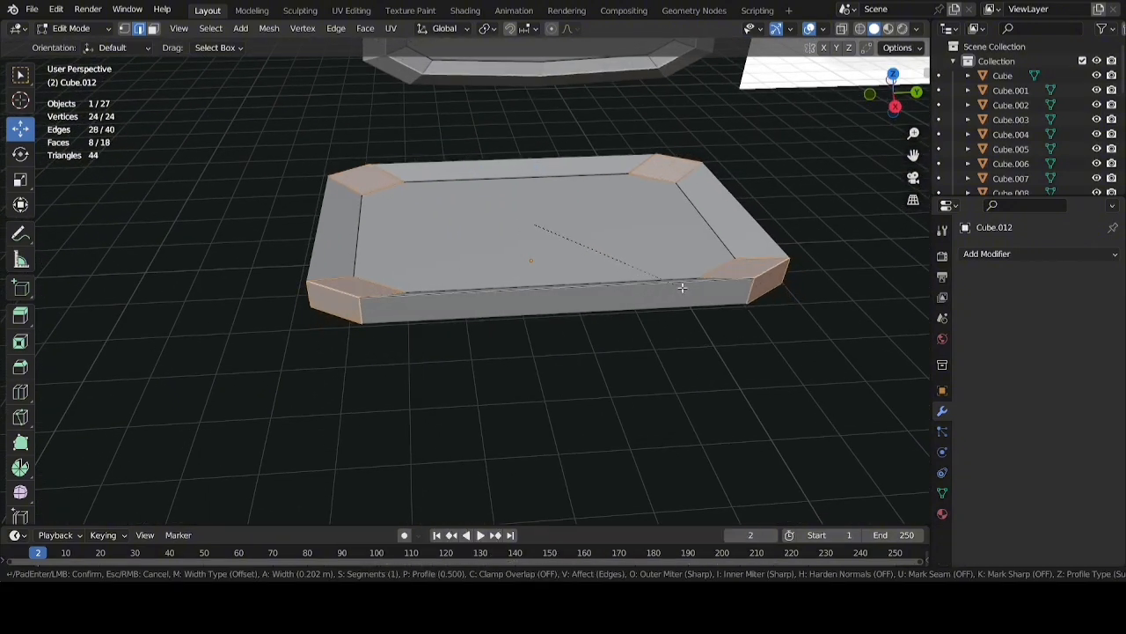
pyautogui.click(682, 287)
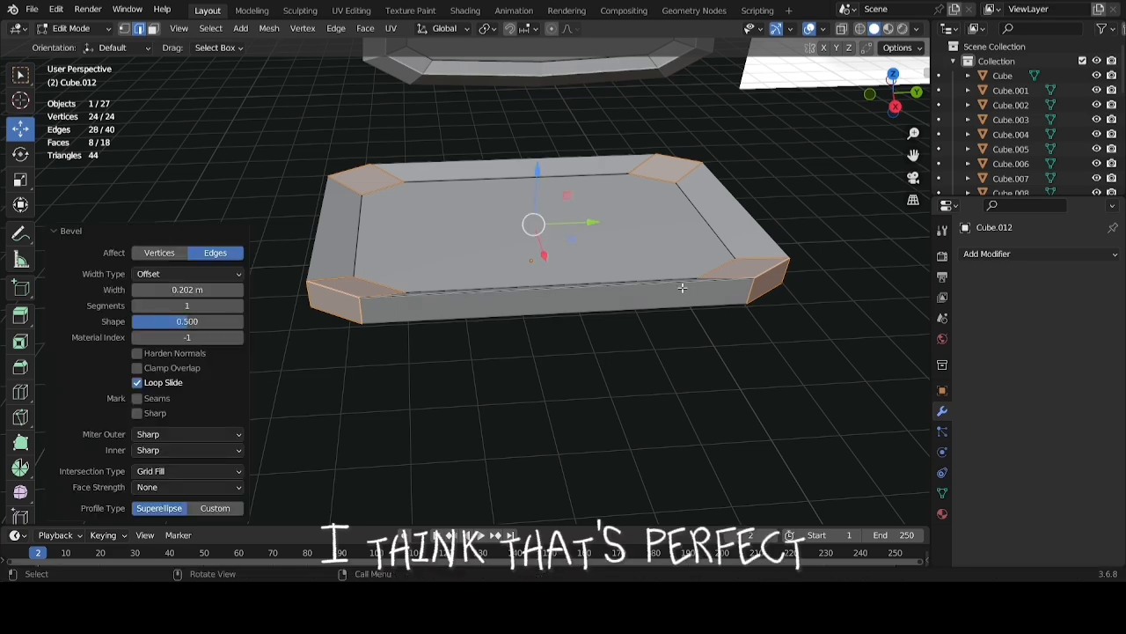
# Inset the slab's bottom face by about 0.11 m
pyautogui.moveTo(682, 287); pyautogui.dragTo(636, 244, button='middle')
pyautogui.scroll(4, 540, 287)
pyautogui.click(494, 355)
pyautogui.moveTo(494, 355); pyautogui.dragTo(524, 278, button='middle')
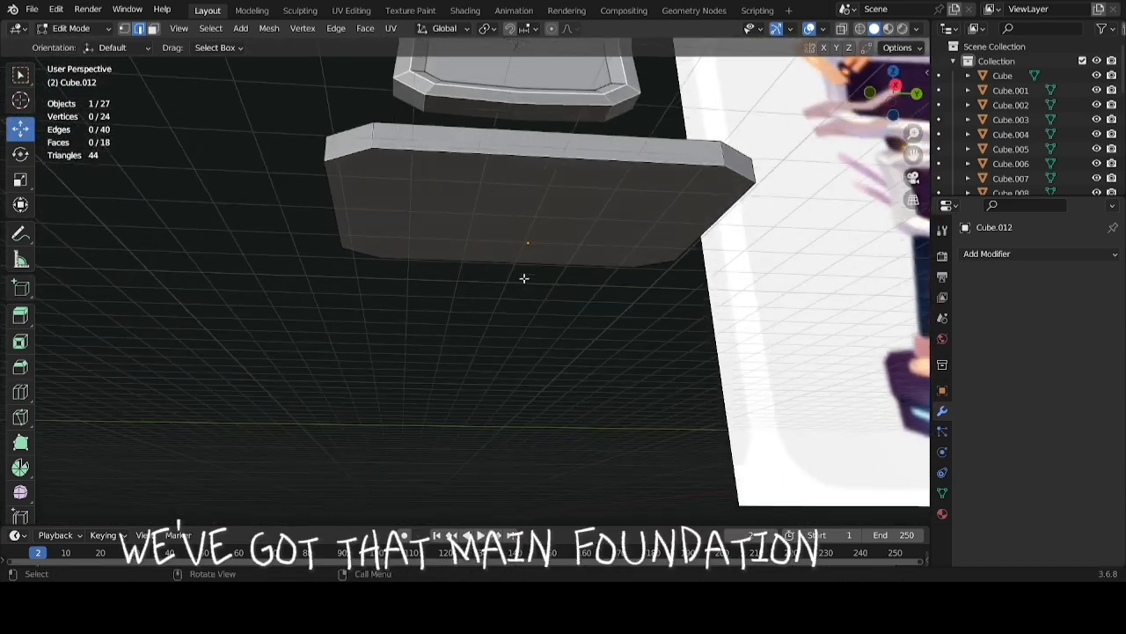
pyautogui.press('3')
pyautogui.click(516, 197)
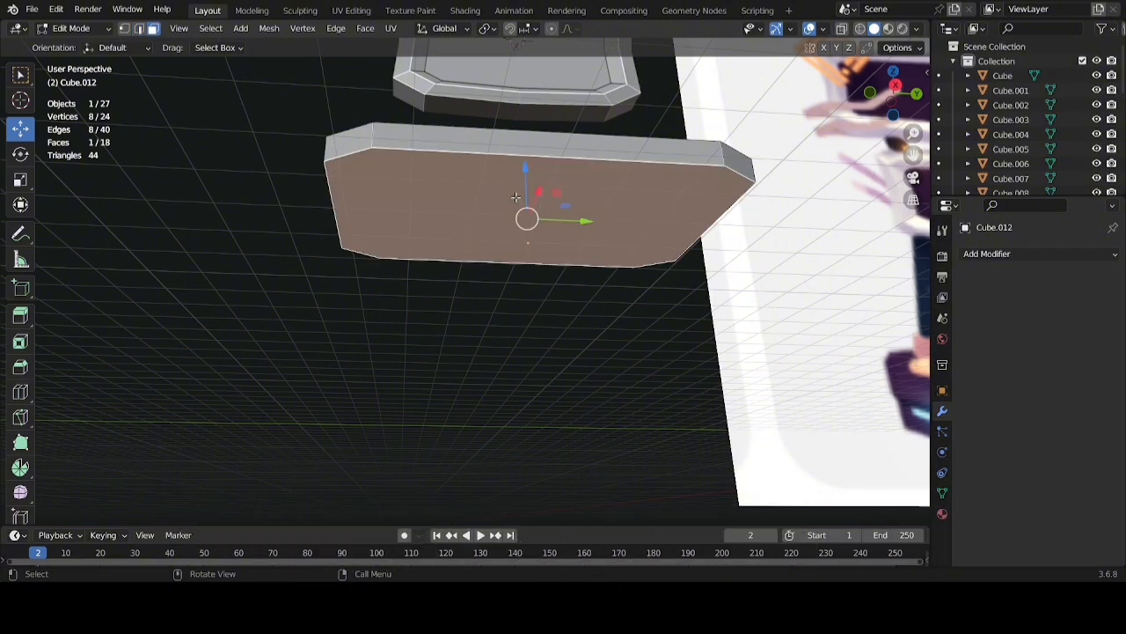
pyautogui.moveTo(516, 197); pyautogui.dragTo(616, 186, button='middle')
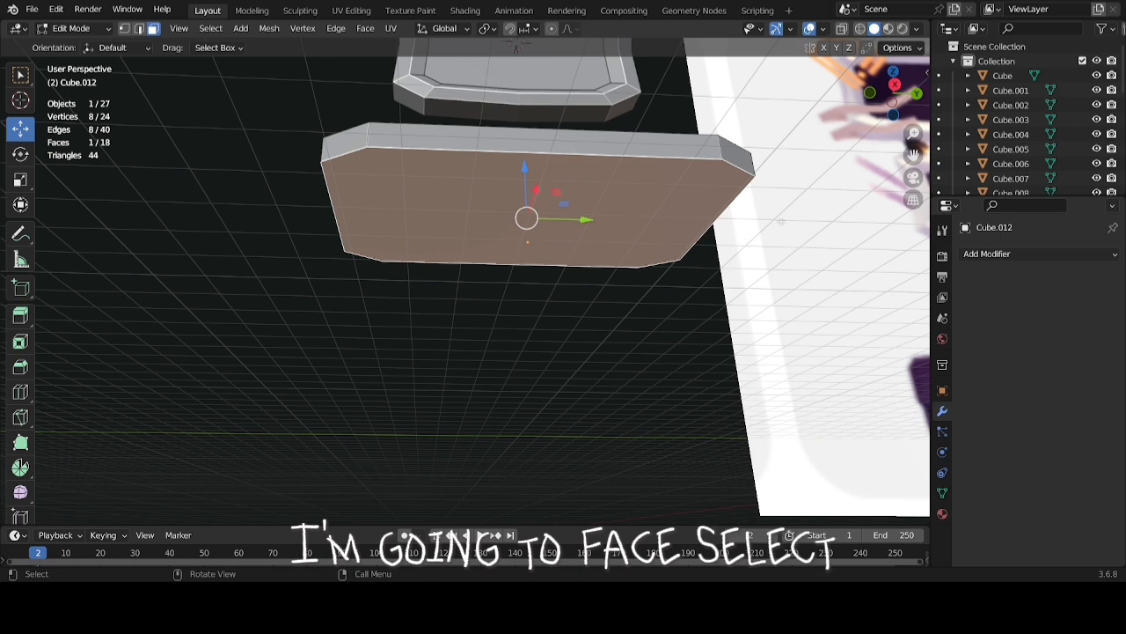
pyautogui.press('i')
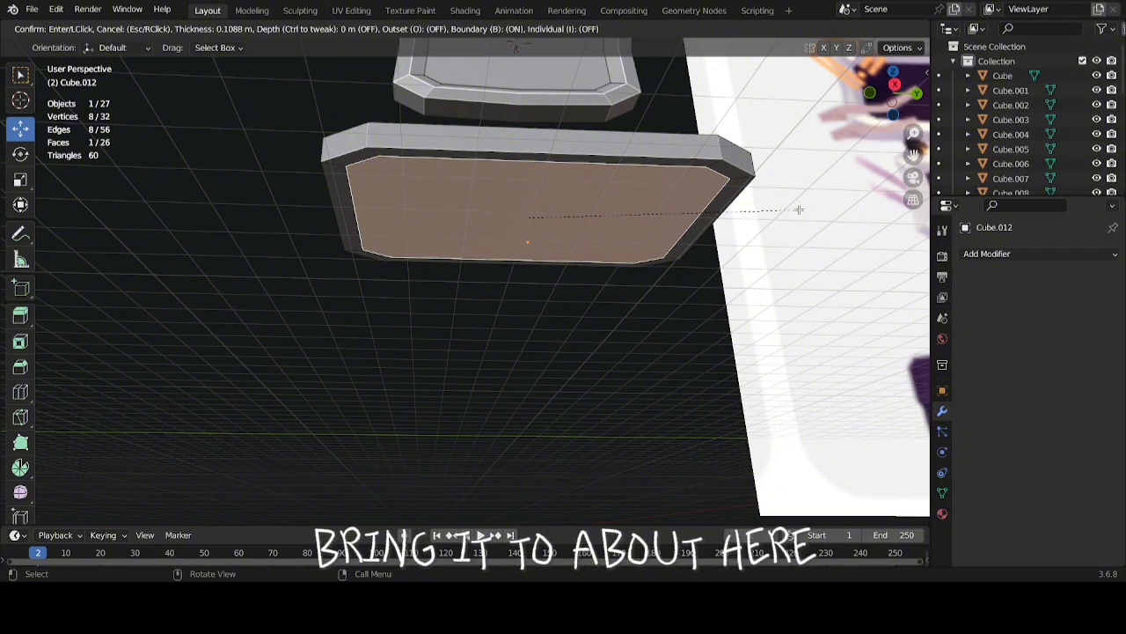
pyautogui.click(735, 198)
# Extrude the inset bottom face about 0.20 m down along Z to form a recessed band
pyautogui.moveTo(735, 198); pyautogui.dragTo(744, 264, button='middle')
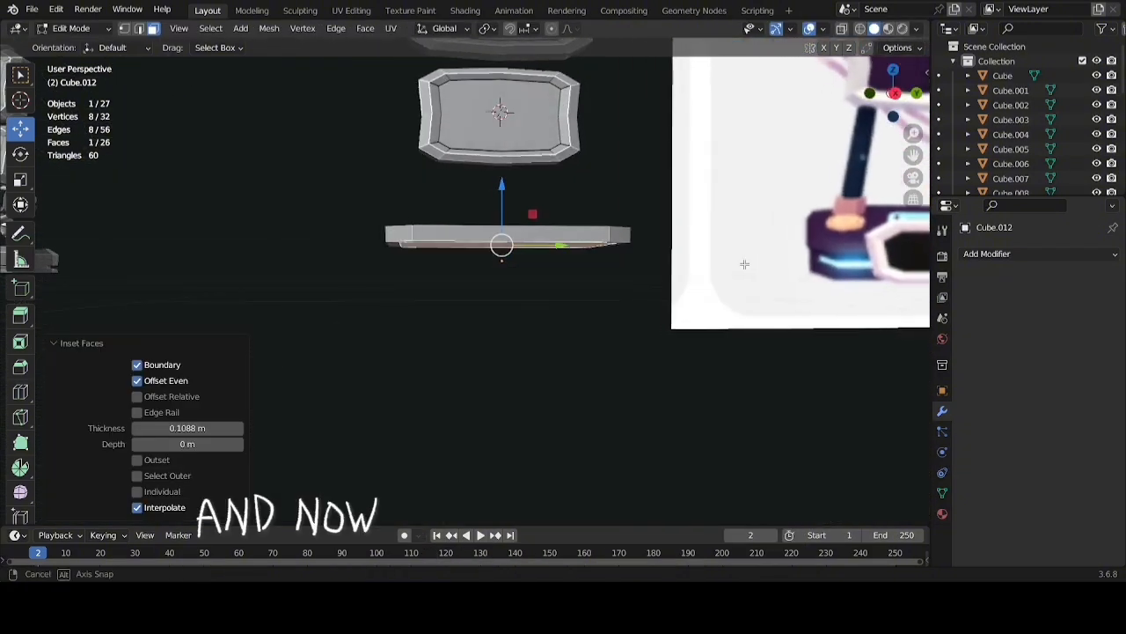
pyautogui.scroll(3, 571, 214)
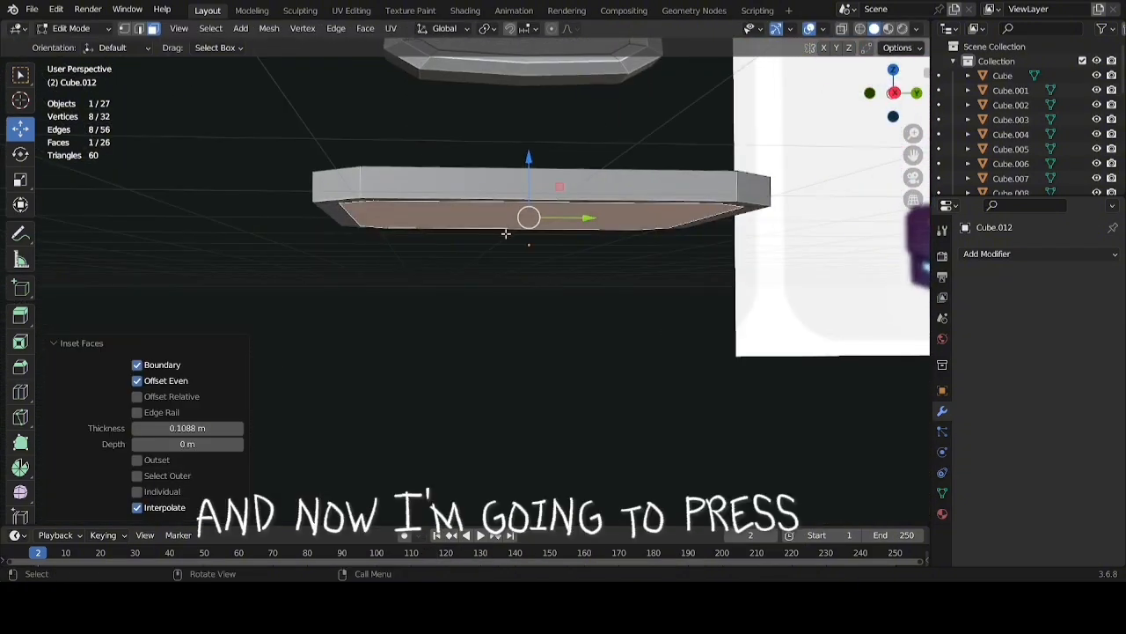
pyautogui.press('e')
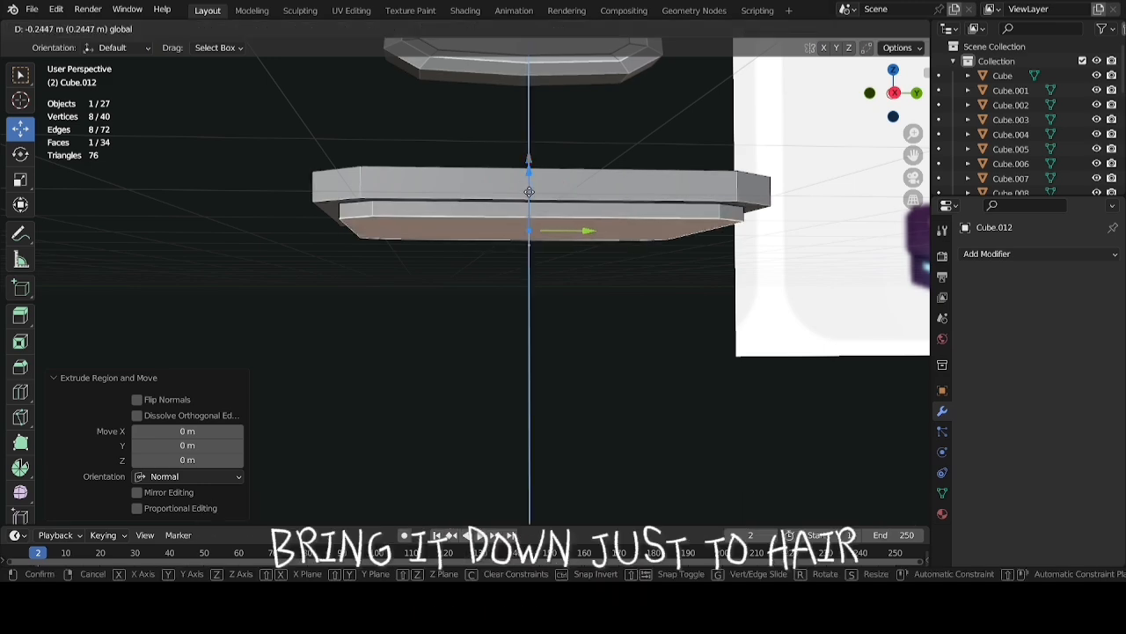
pyautogui.click(535, 192)
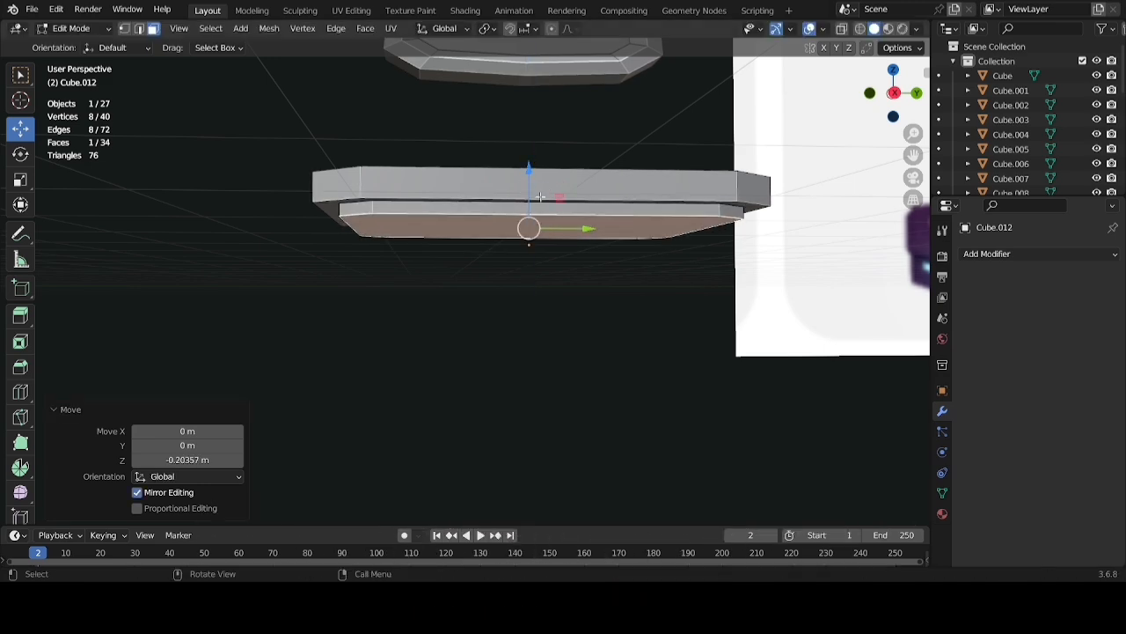
# Extrude the bottom face in place and scale it to about 1.10 to match the slab's upper edge
pyautogui.moveTo(535, 192); pyautogui.dragTo(589, 213, button='middle')
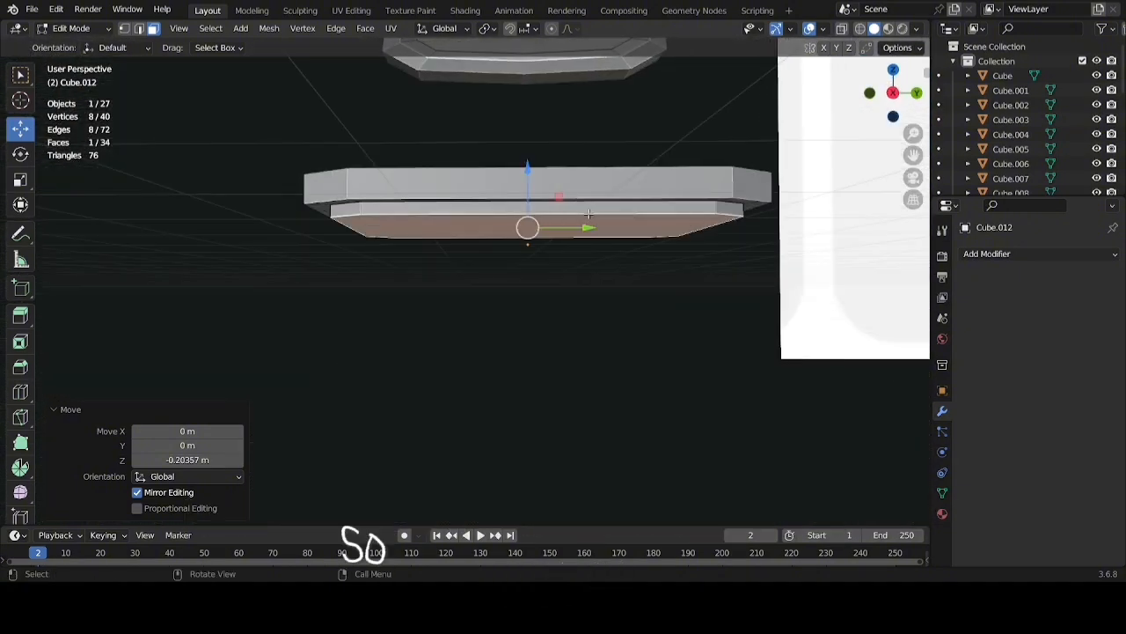
pyautogui.press('e')
pyautogui.rightClick(529, 226)
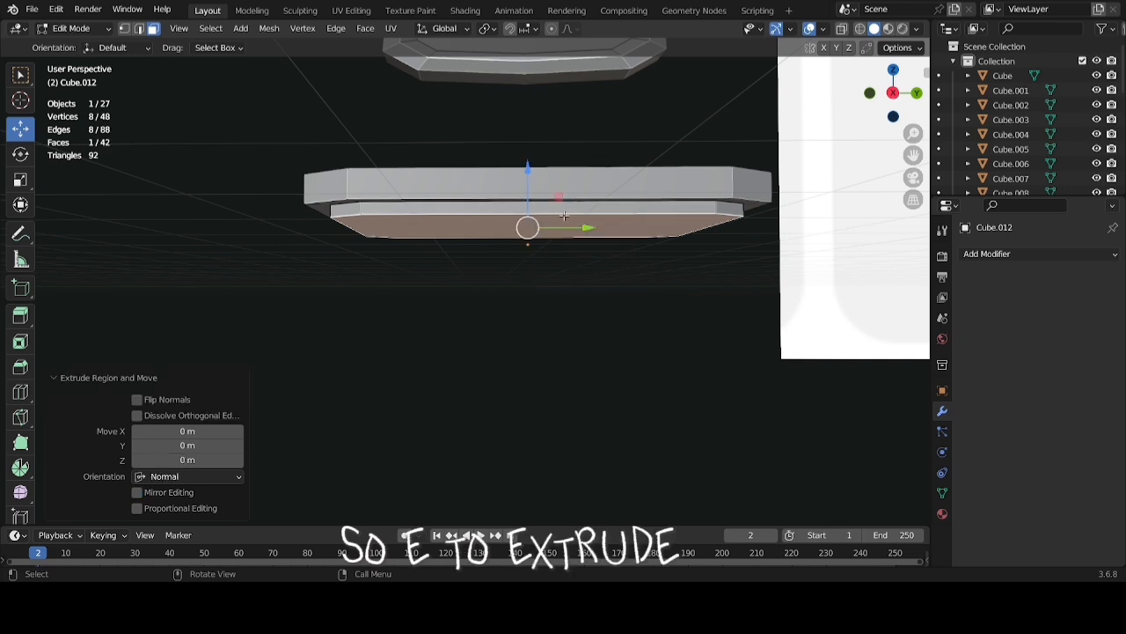
pyautogui.press('s')
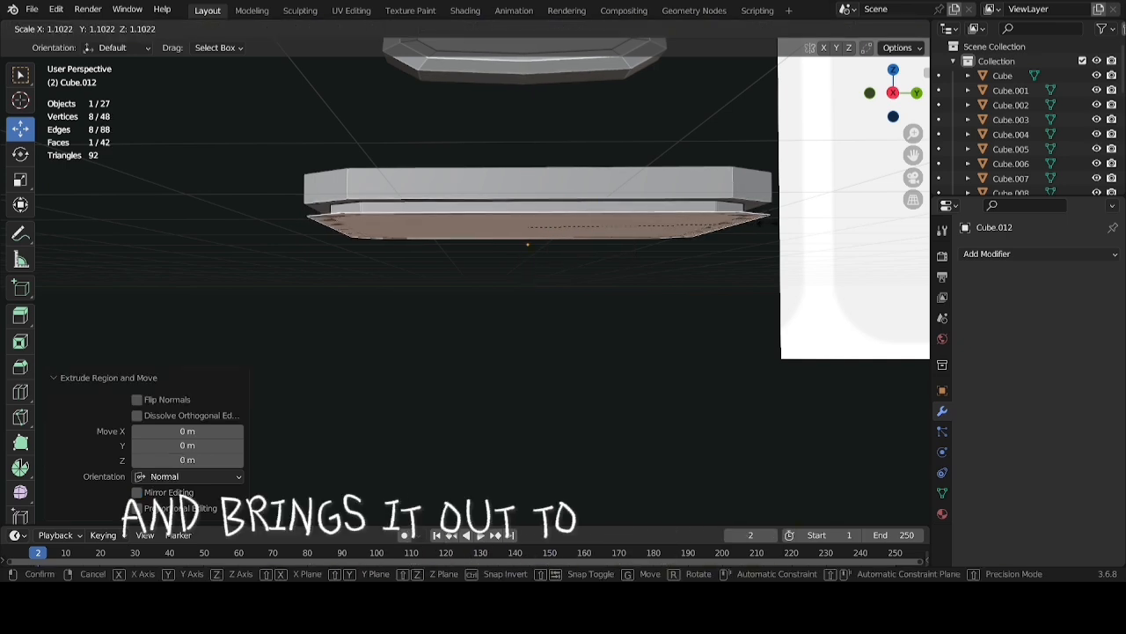
pyautogui.click(767, 225)
# Extrude the base's widened bottom face about 0.29 m down along Z to form a lower tier
pyautogui.moveTo(767, 225); pyautogui.dragTo(592, 202, button='middle')
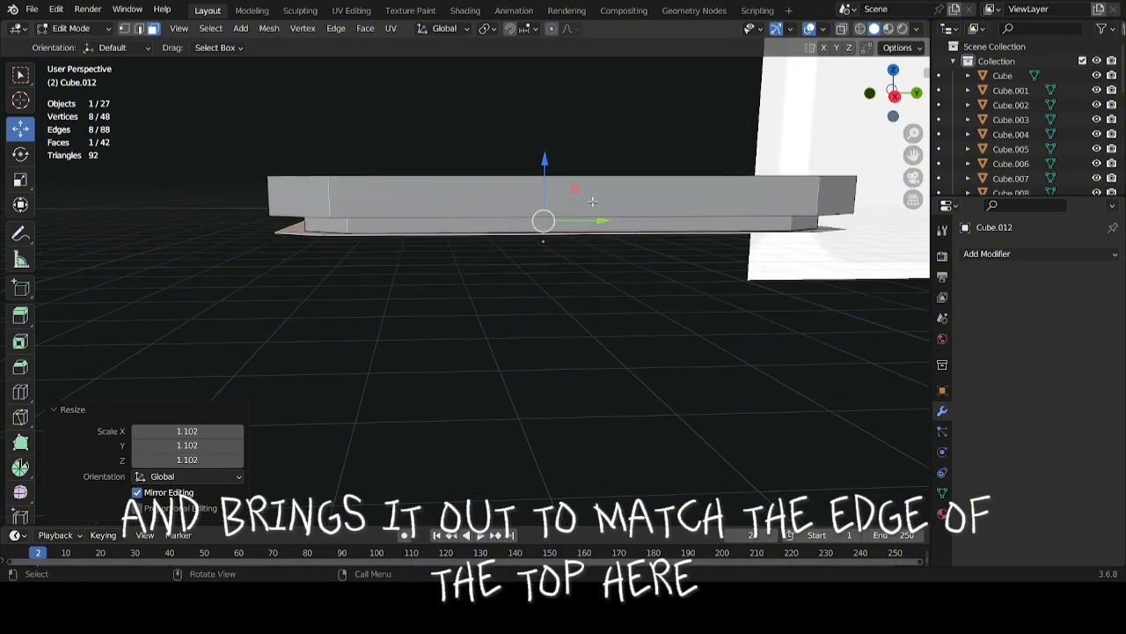
pyautogui.press('e')
pyautogui.rightClick(536, 175)
pyautogui.press('e')
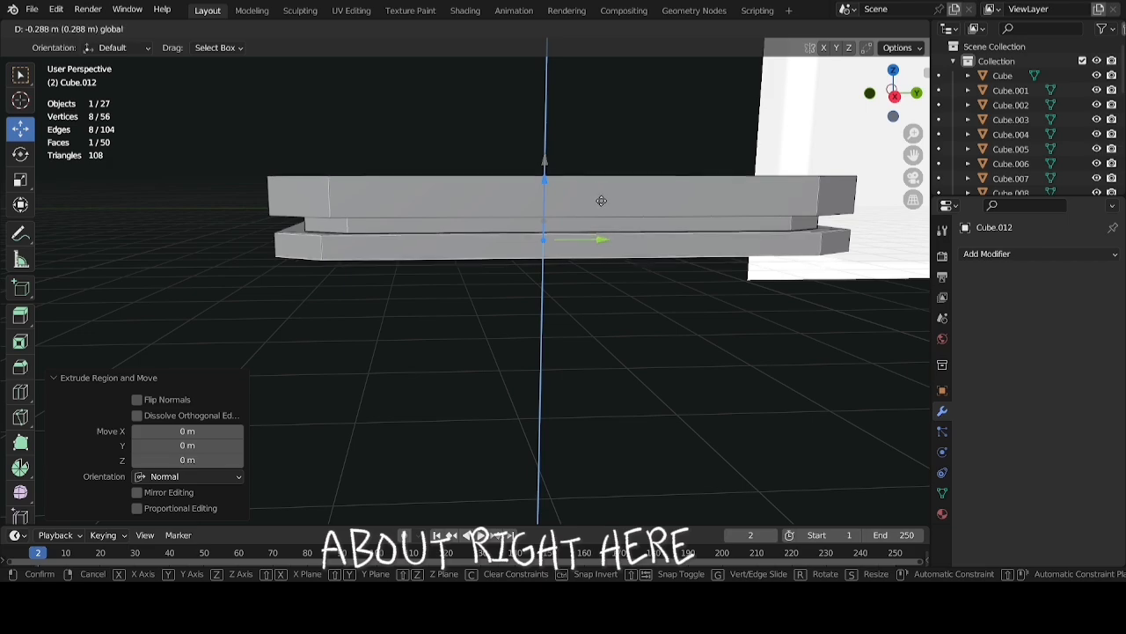
pyautogui.moveTo(602, 200); pyautogui.dragTo(602, 200)
pyautogui.scroll(-4, 716, 307)
pyautogui.moveTo(716, 307); pyautogui.dragTo(606, 360, button='middle')
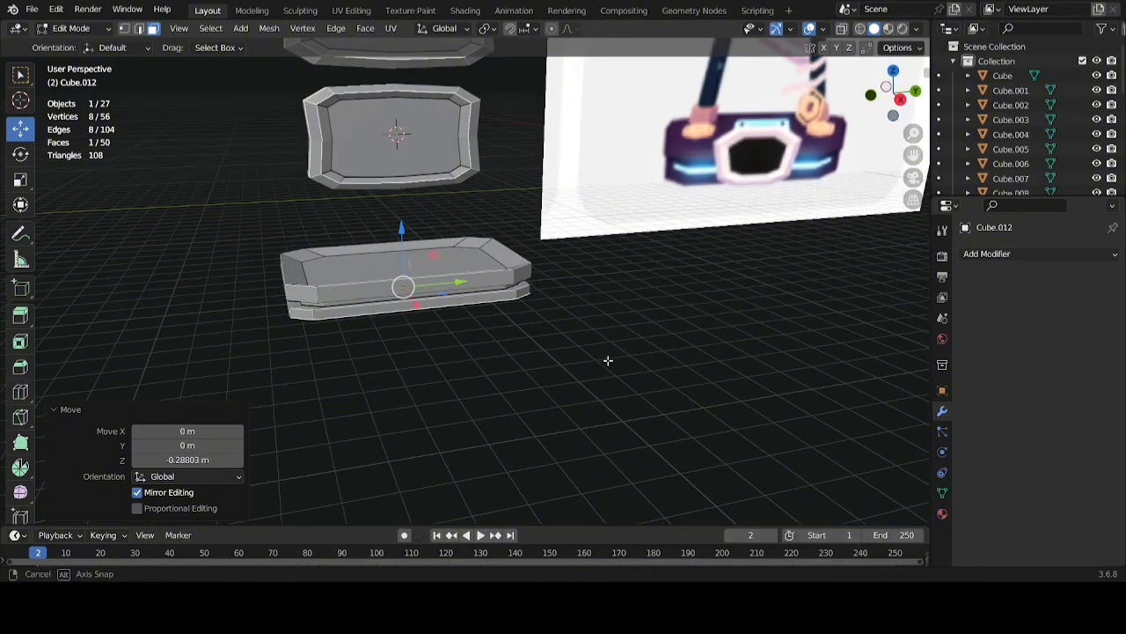
pyautogui.keyDown('shift'); pyautogui.moveTo(528, 316); pyautogui.dragTo(664, 383, button='middle'); pyautogui.keyUp('shift')
pyautogui.scroll(2, 670, 300)
pyautogui.scroll(2, 616, 352)
pyautogui.hotkey('ctrl', 'r')
pyautogui.click(394, 202)
pyautogui.rightClick(392, 204)
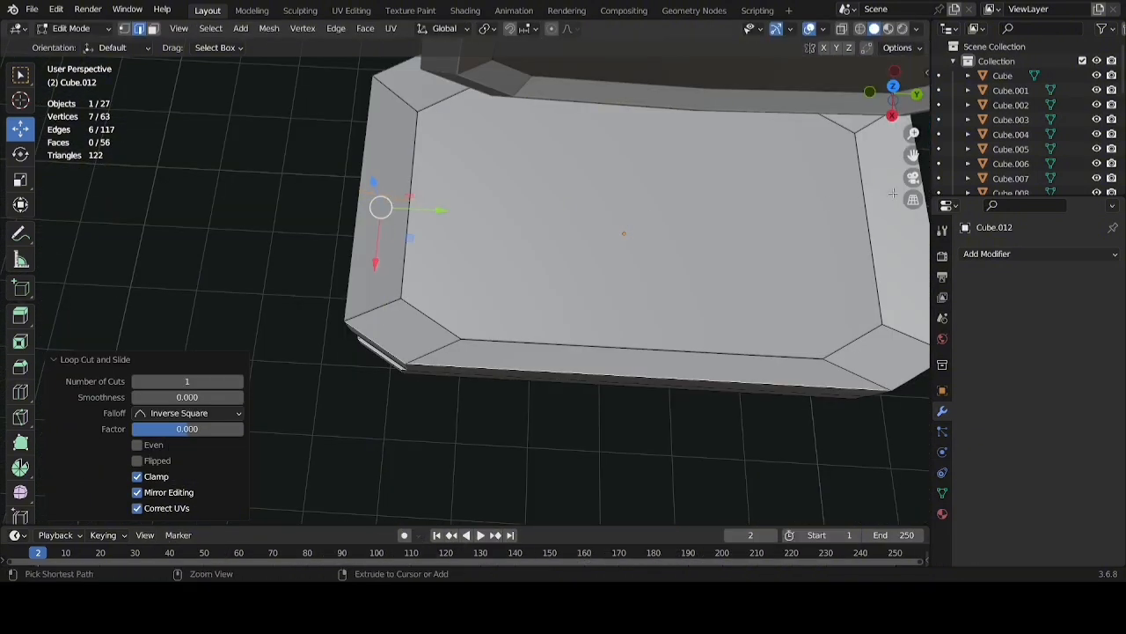
pyautogui.keyDown('shift'); pyautogui.moveTo(689, 325); pyautogui.dragTo(645, 356, button='middle'); pyautogui.keyUp('shift')
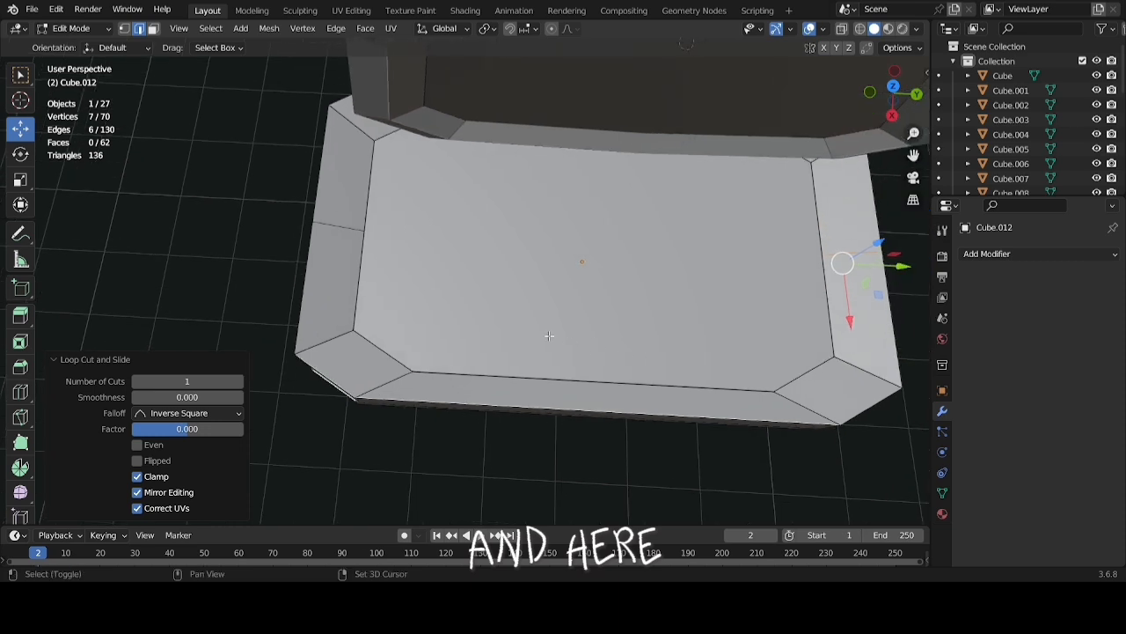
pyautogui.click(338, 229)
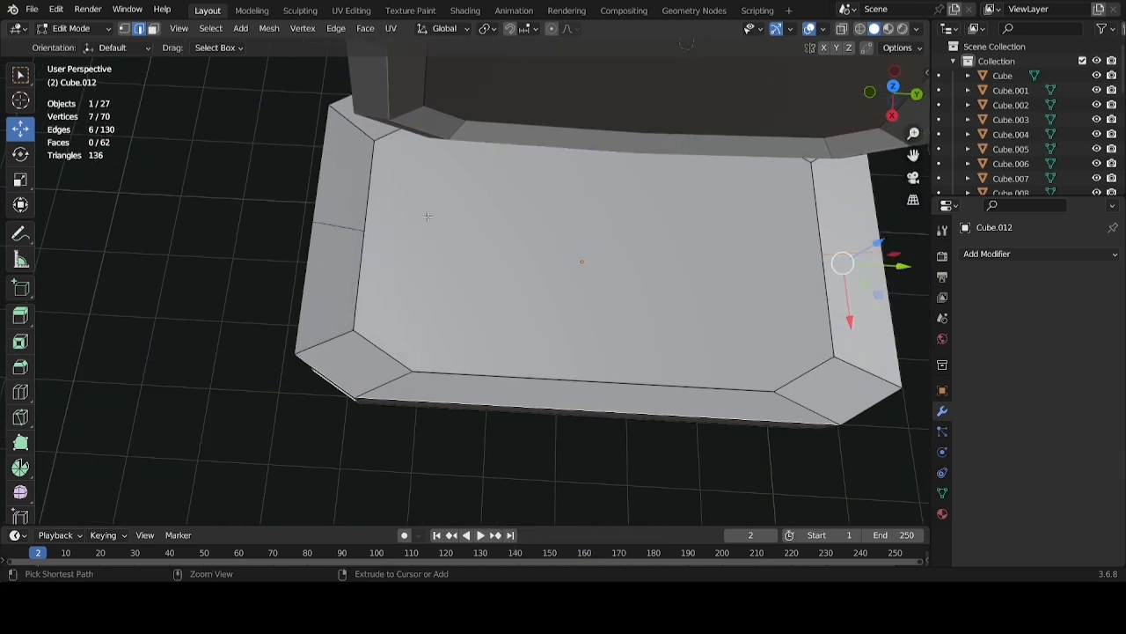
pyautogui.hotkey('ctrl', 'z')
pyautogui.hotkey('ctrl', 'z')
pyautogui.hotkey('ctrl', 'z')
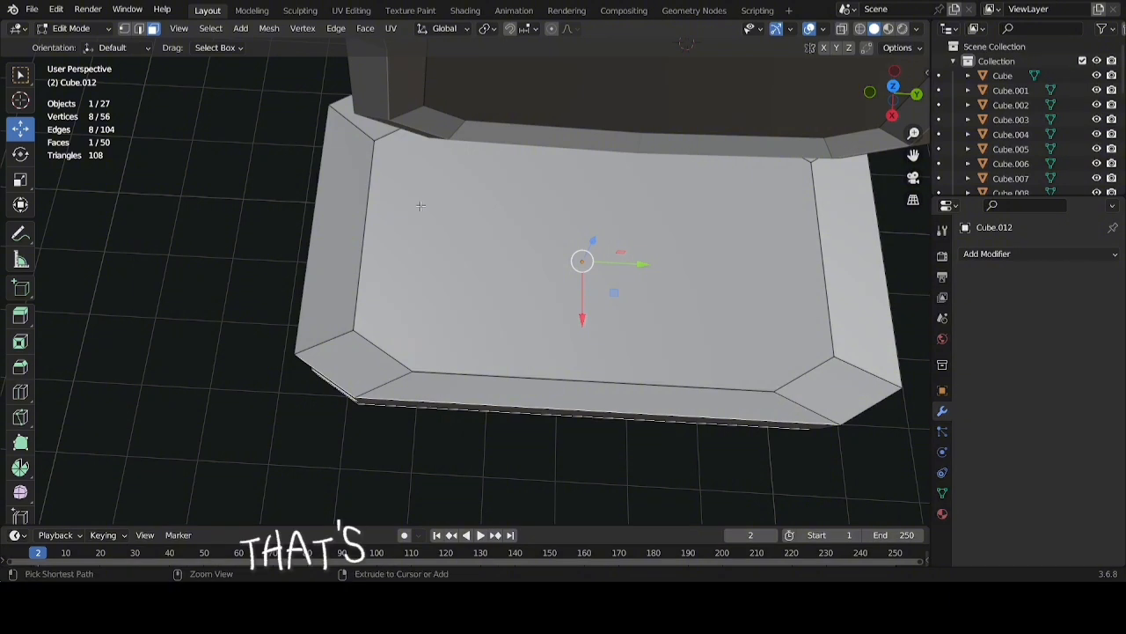
# Add one centred loop cut across each of the base's two short ends
pyautogui.click(323, 224)
pyautogui.rightClick(329, 221)
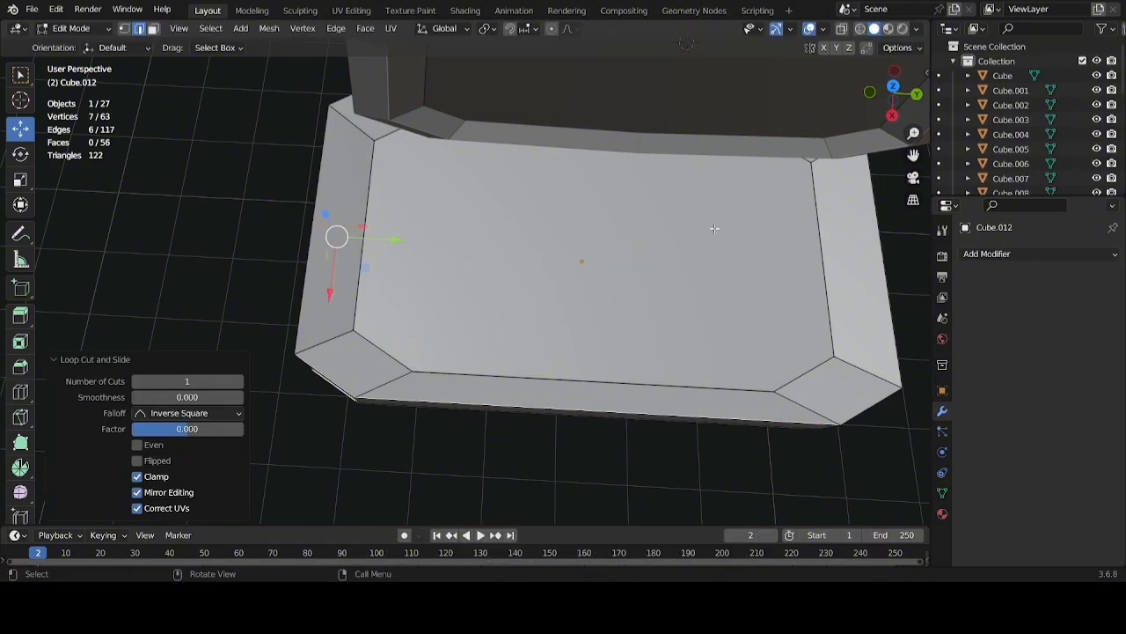
pyautogui.hotkey('ctrl', 'r')
pyautogui.click(872, 236)
pyautogui.rightClick(872, 236)
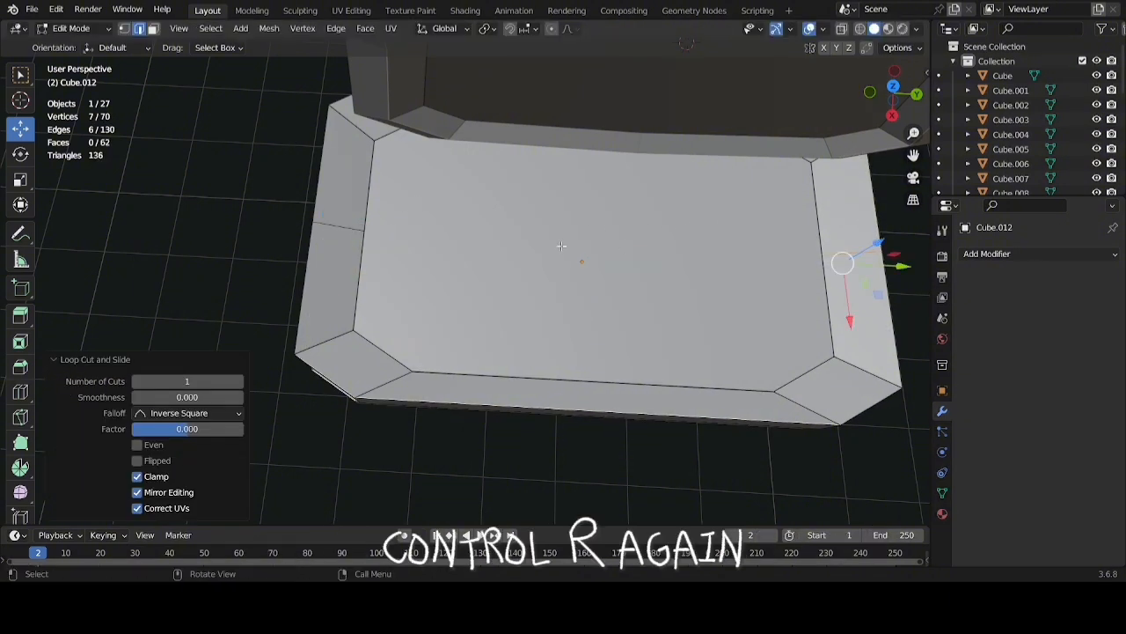
# Select the loops at both short ends and scale them along Y to about 0.93 to pinch the sides
pyautogui.keyDown('alt'); pyautogui.click(340, 225); pyautogui.keyUp('alt')
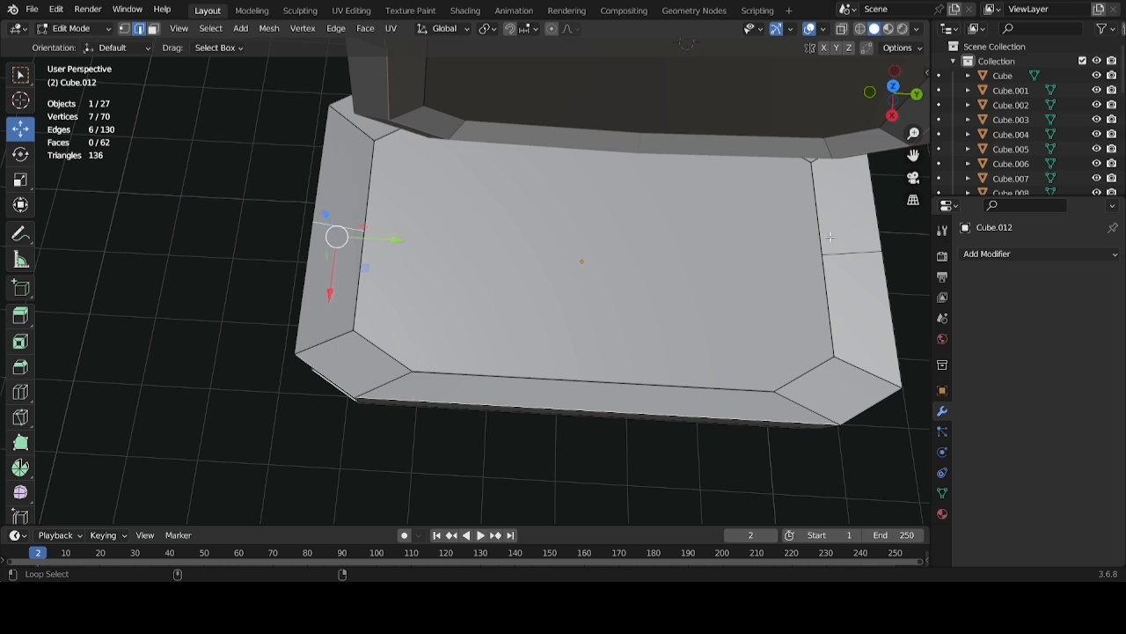
pyautogui.keyDown('shift'); pyautogui.moveTo(894, 289); pyautogui.dragTo(804, 296, button='middle'); pyautogui.keyUp('shift')
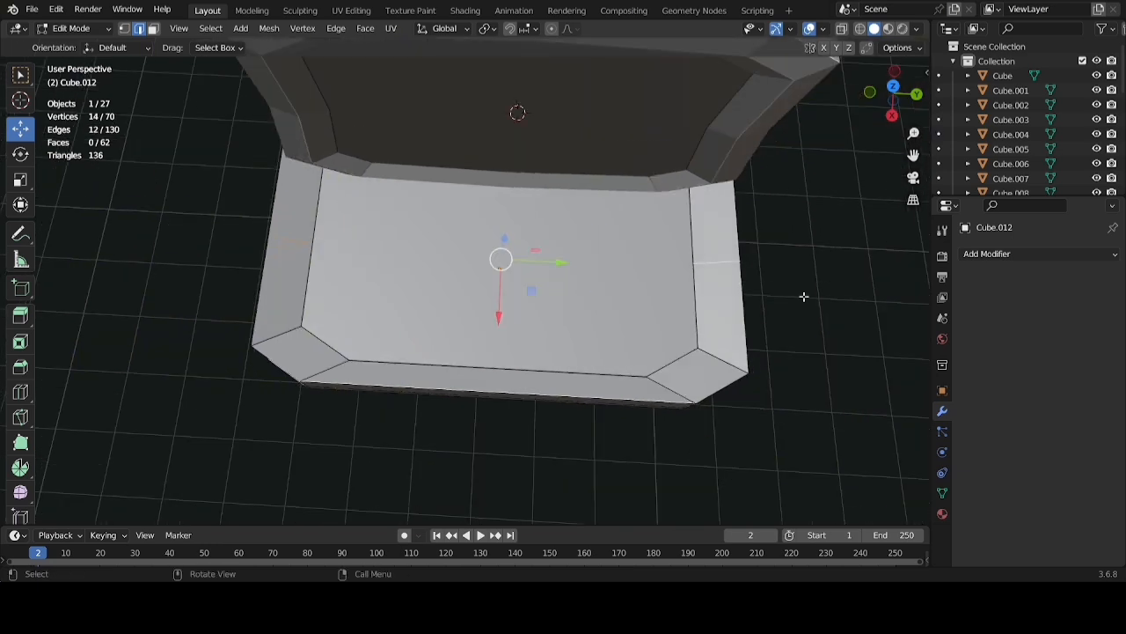
pyautogui.press('s')
pyautogui.press('y')
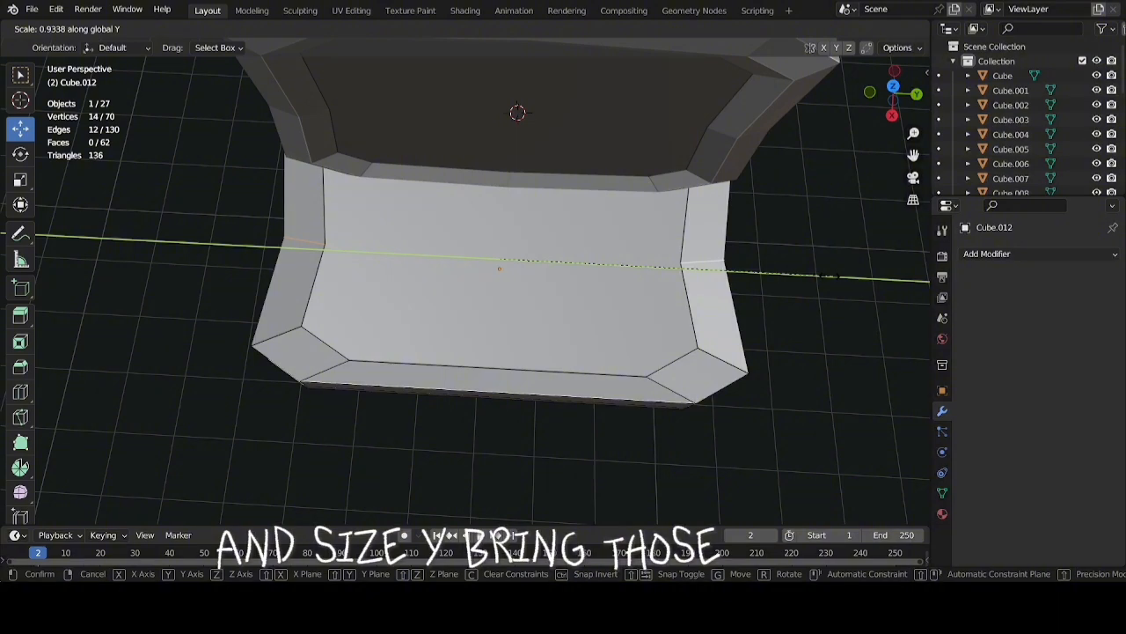
pyautogui.click(824, 277)
pyautogui.moveTo(767, 291); pyautogui.dragTo(714, 264, button='middle')
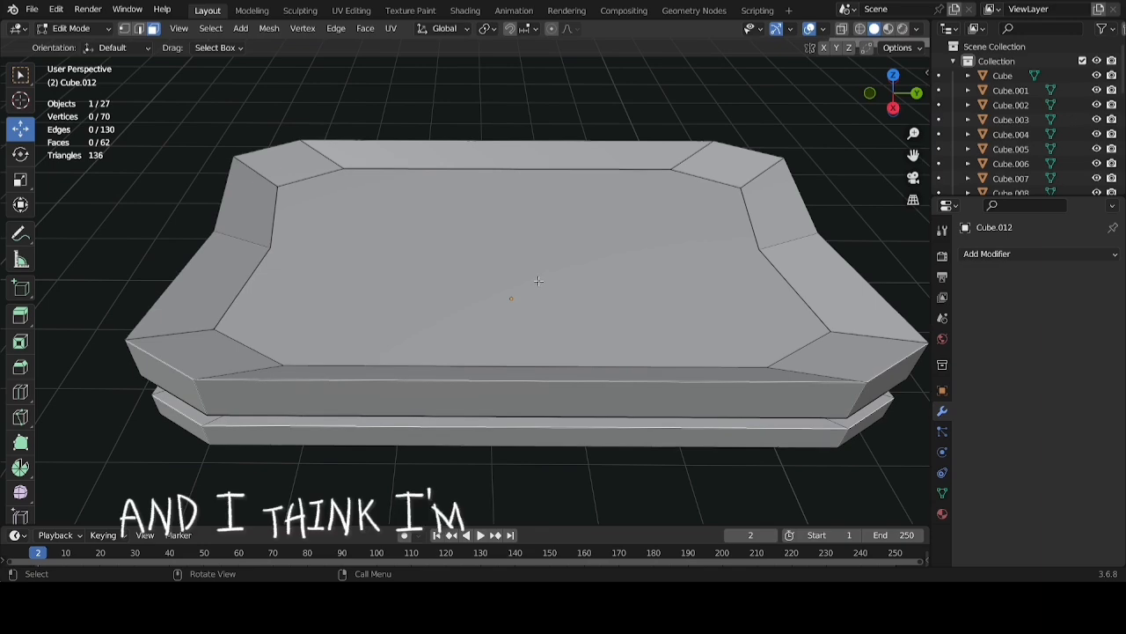
# Scale the base's top face to about 0.84 and readjust it by a factor of about 1.02
pyautogui.click(696, 249)
pyautogui.press('s')
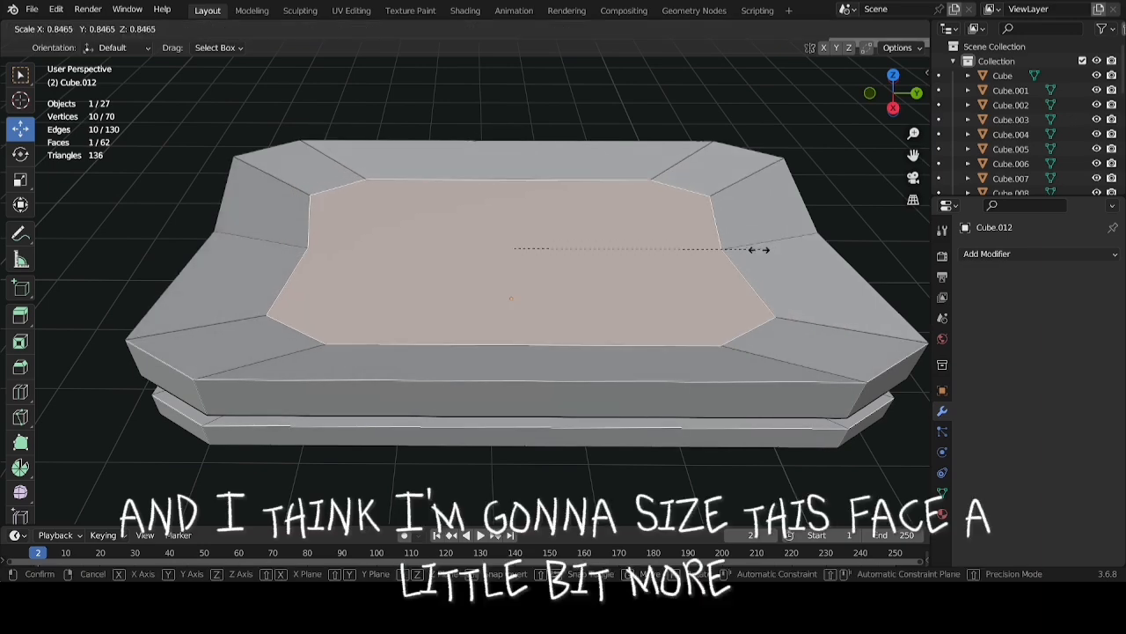
pyautogui.click(758, 249)
pyautogui.scroll(-3, 760, 250)
pyautogui.press('s')
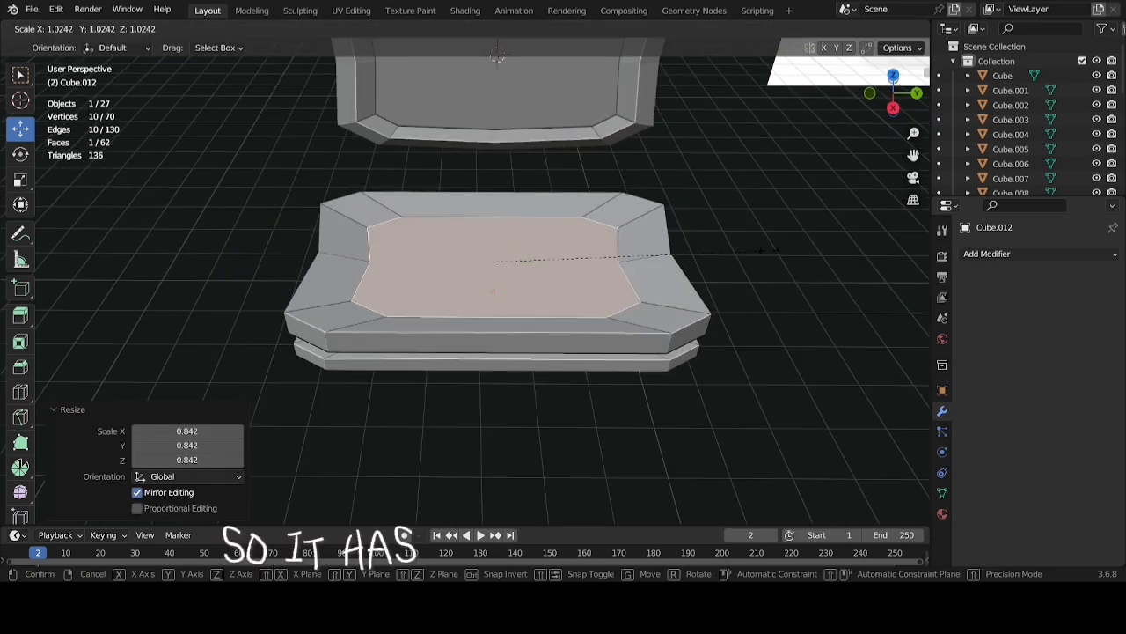
pyautogui.click(775, 247)
pyautogui.moveTo(775, 247); pyautogui.dragTo(392, 219, button='middle')
# Select the face loops at the base's four corners and extrude them along their normals by about 0.11 m
pyautogui.click(432, 312)
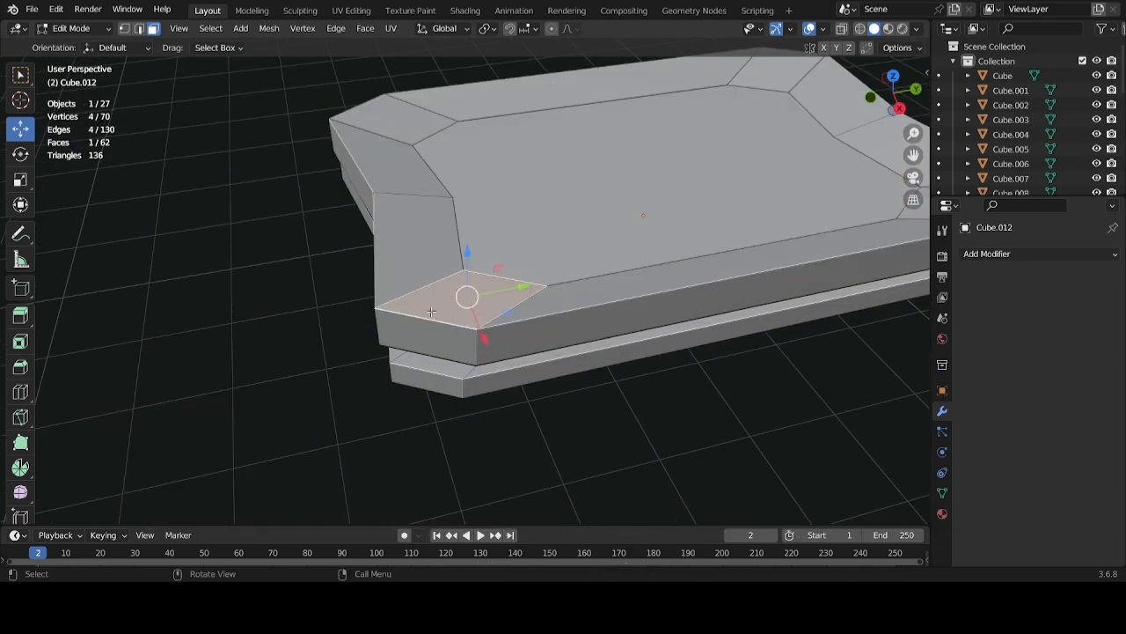
pyautogui.hotkey('alt', 'a')
pyautogui.keyDown('alt'); pyautogui.click(432, 314); pyautogui.keyUp('alt')
pyautogui.scroll(-3, 432, 314)
pyautogui.moveTo(431, 314); pyautogui.dragTo(516, 297, button='middle')
pyautogui.scroll(4, 516, 308)
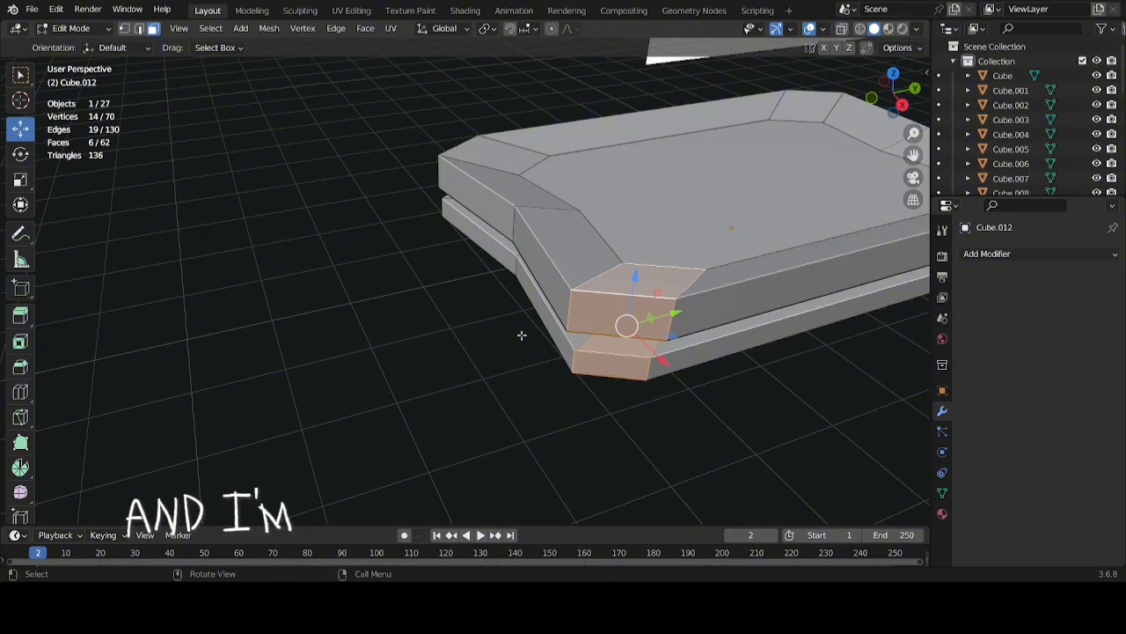
pyautogui.keyDown('alt'); pyautogui.keyDown('shift'); pyautogui.click(642, 286); pyautogui.keyUp('shift'); pyautogui.keyUp('alt')
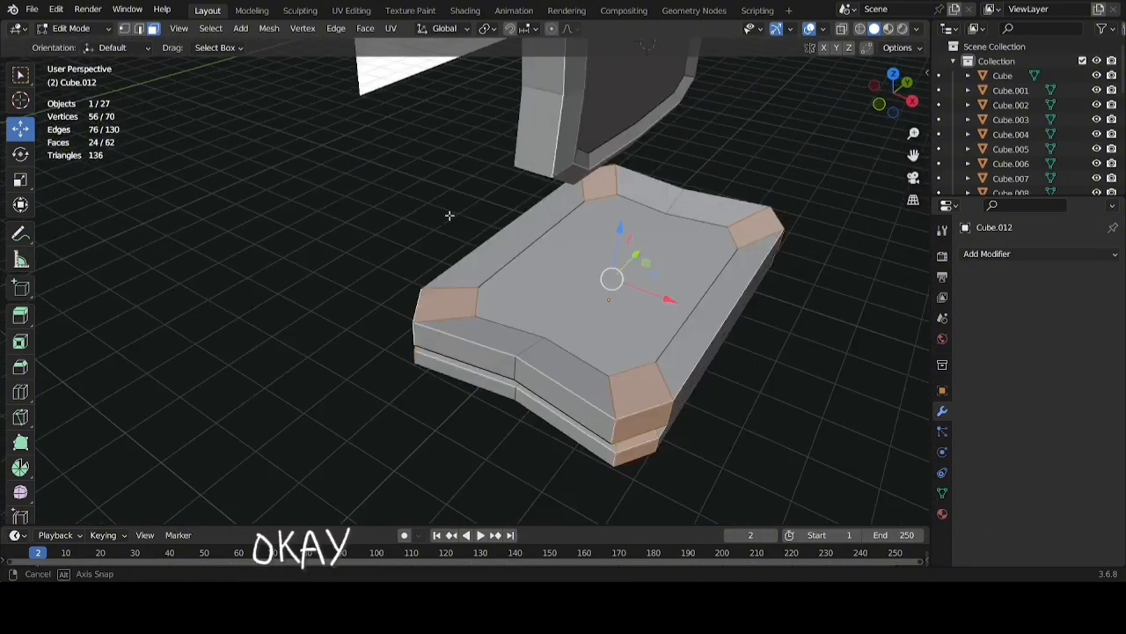
pyautogui.moveTo(449, 215); pyautogui.dragTo(348, 230, button='middle')
pyautogui.rightClick(342, 230)
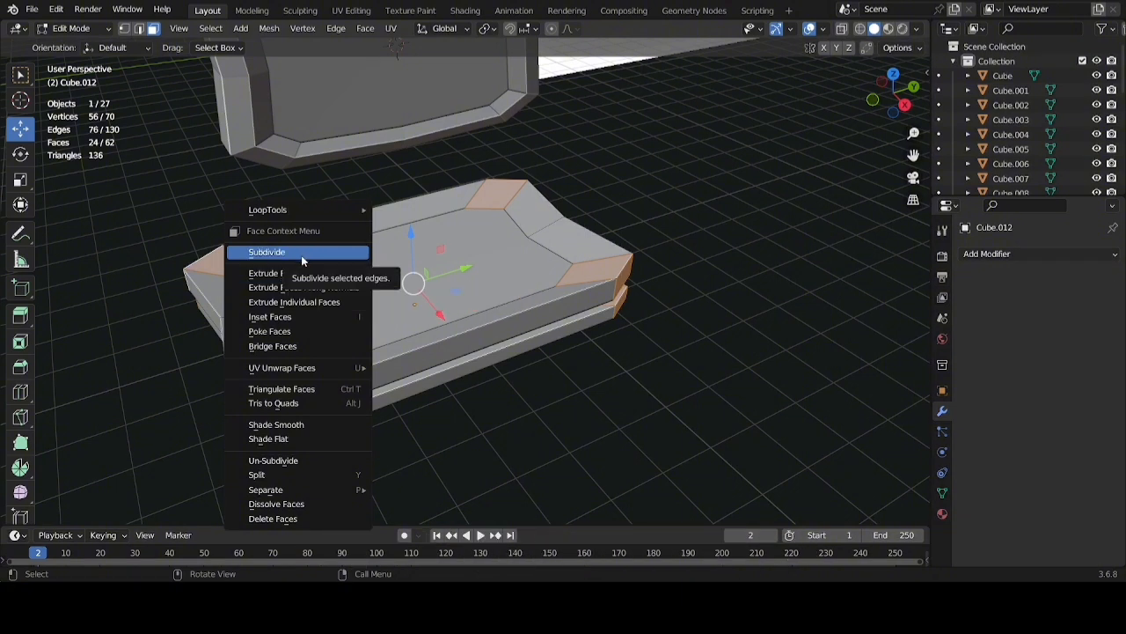
pyautogui.click(335, 290)
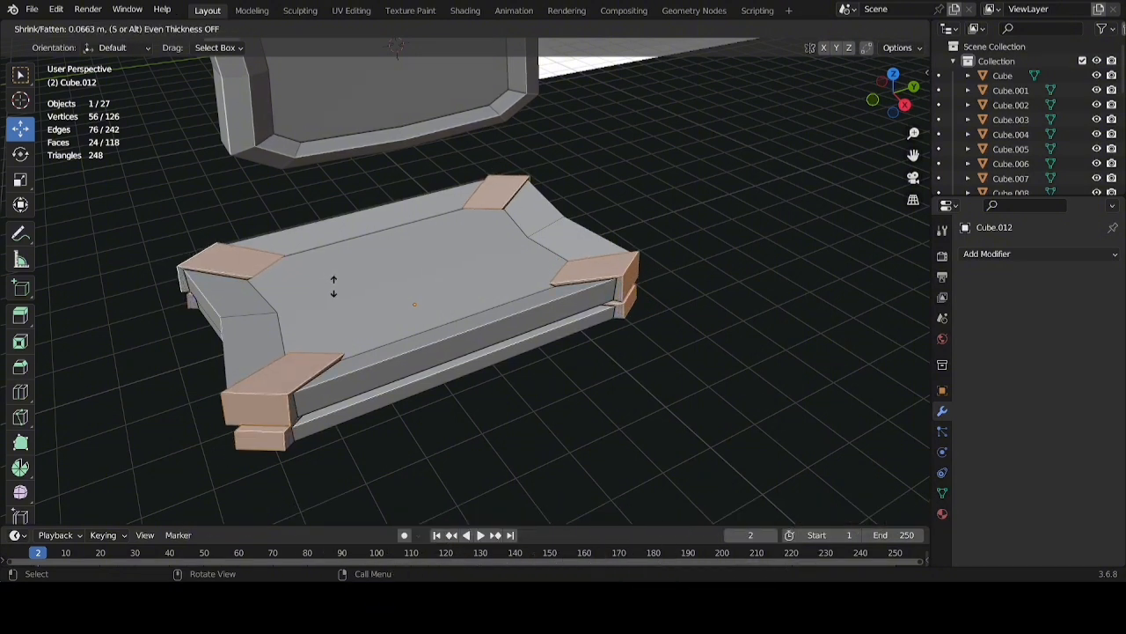
pyautogui.click(335, 286)
pyautogui.scroll(-4, 334, 285)
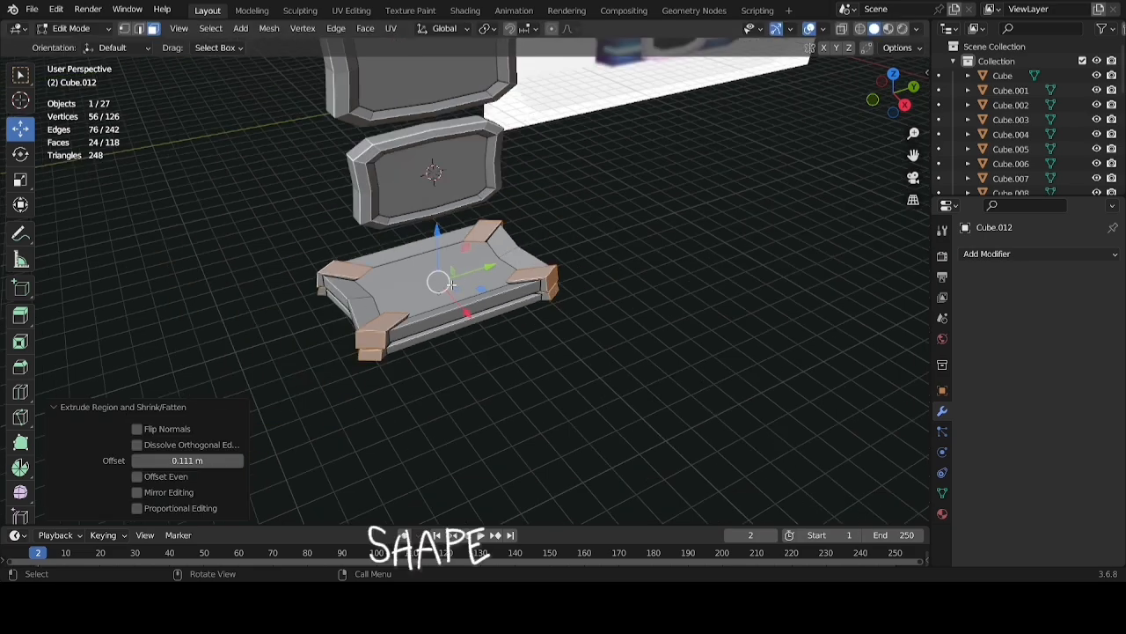
pyautogui.moveTo(476, 310); pyautogui.dragTo(390, 250, button='middle')
pyautogui.click(497, 234)
# Leave Edit Mode, duplicate the smaller sign panel and move the copy down along Z towards the base
pyautogui.scroll(-3, 501, 235)
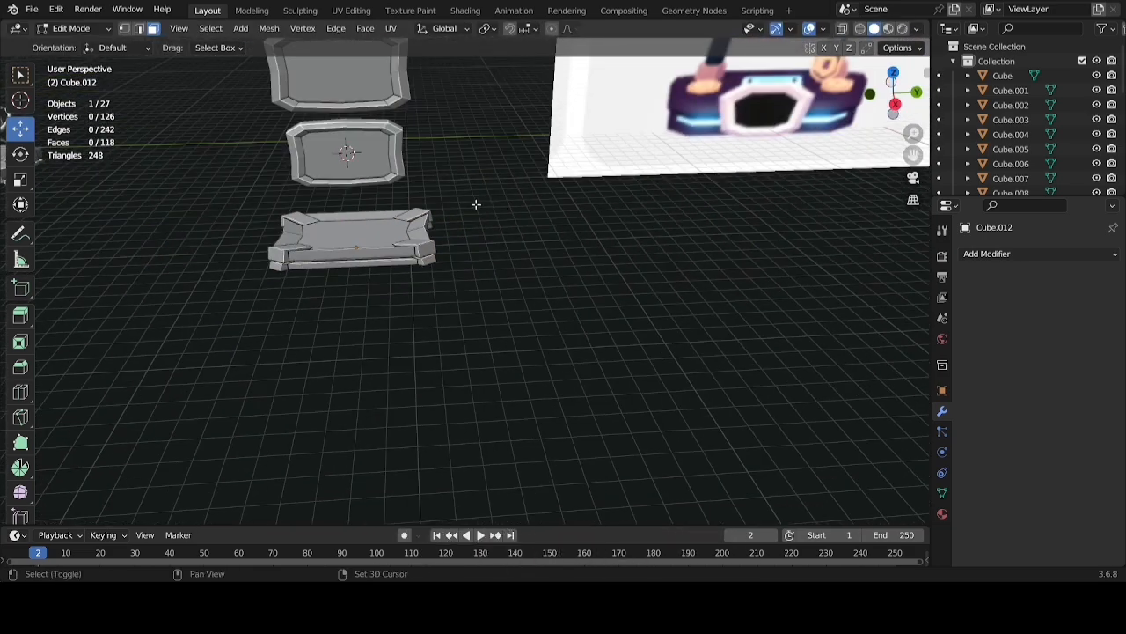
pyautogui.keyDown('shift'); pyautogui.moveTo(475, 204); pyautogui.dragTo(554, 230, button='middle'); pyautogui.keyUp('shift')
pyautogui.scroll(-1, 571, 244)
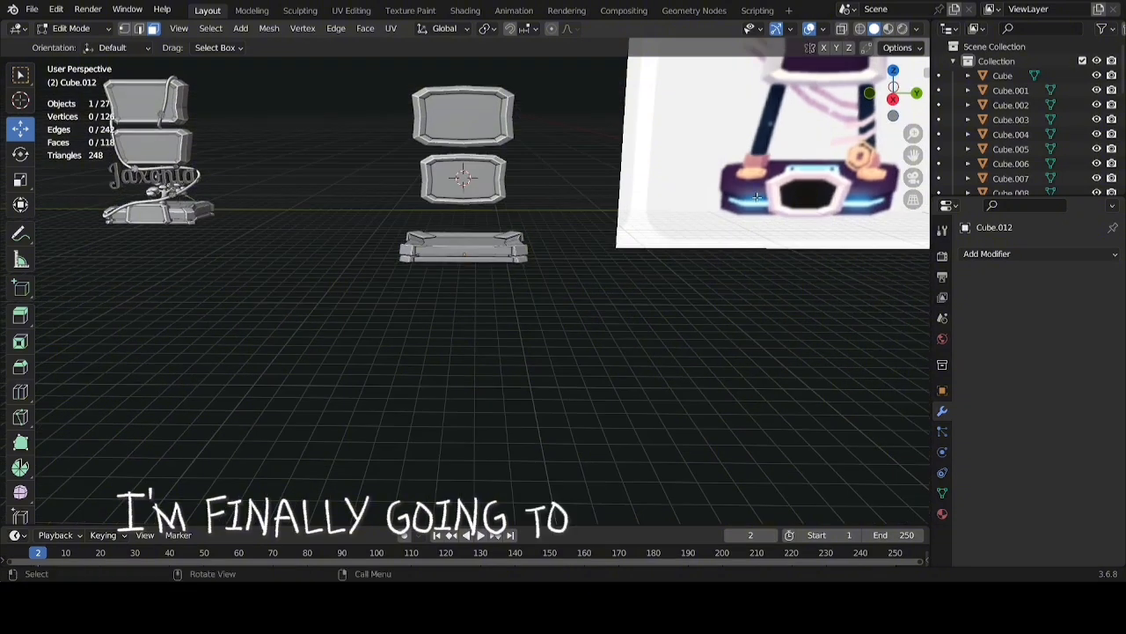
pyautogui.scroll(3, 533, 199)
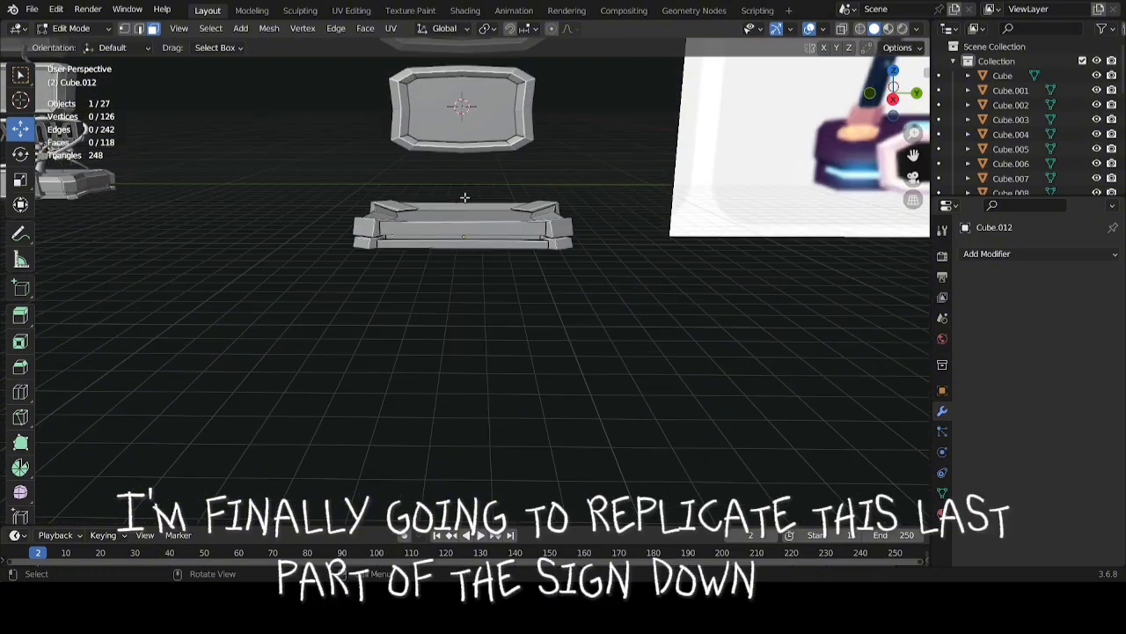
pyautogui.keyDown('shift'); pyautogui.moveTo(482, 199); pyautogui.dragTo(487, 248, button='middle'); pyautogui.keyUp('shift')
pyautogui.press('Tab')
pyautogui.click(501, 203)
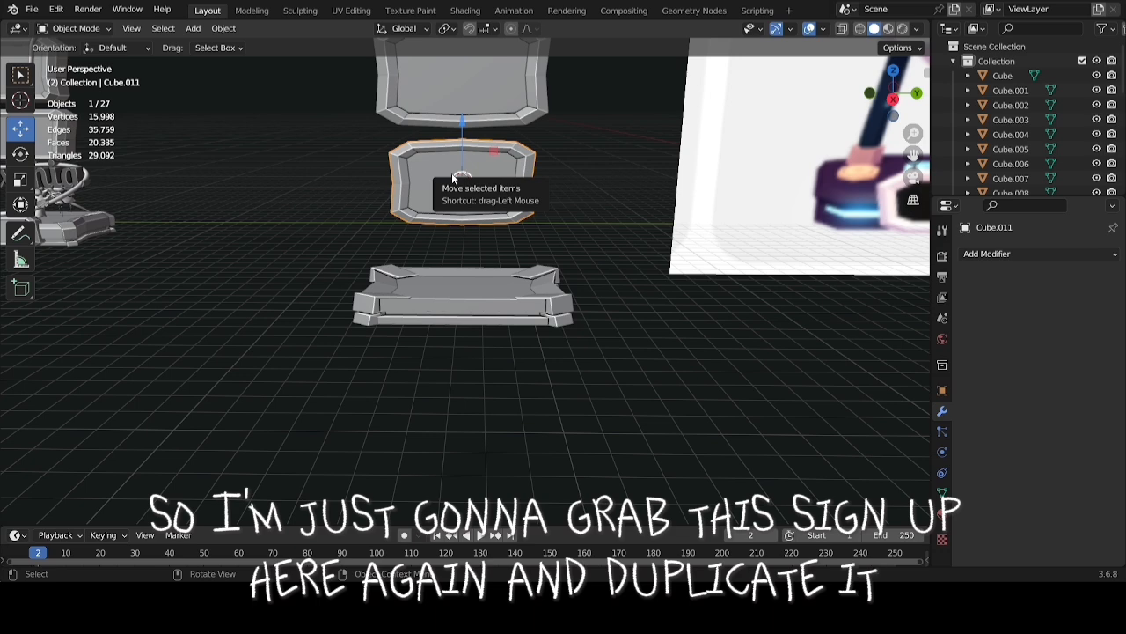
pyautogui.hotkey('shift', 'd')
pyautogui.press('z')
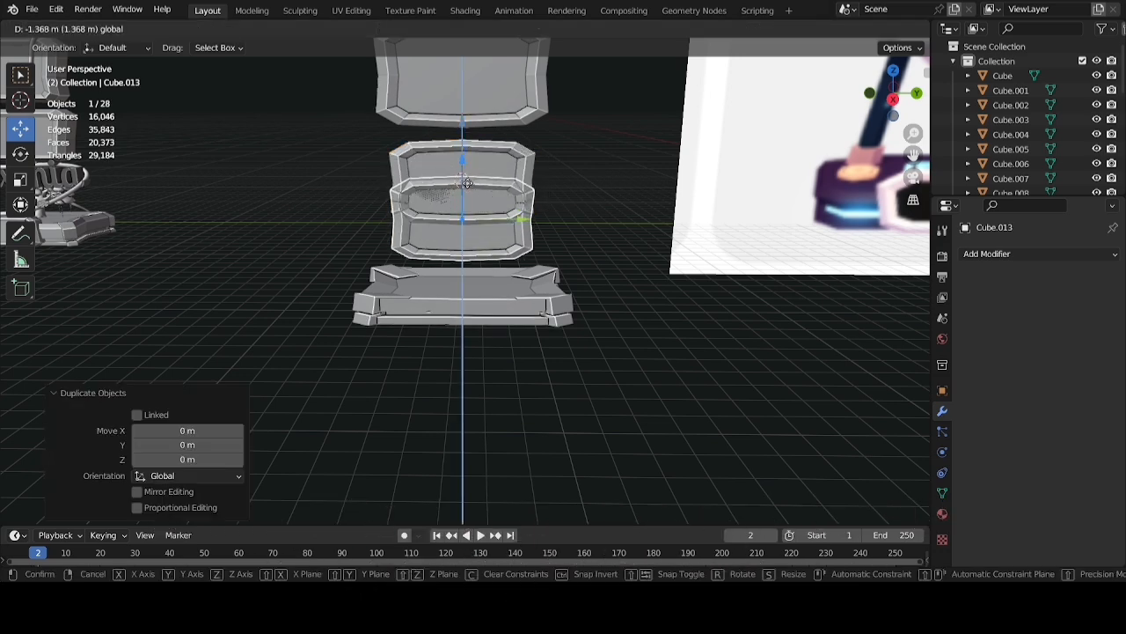
pyautogui.moveTo(467, 183); pyautogui.dragTo(468, 205)
# Move the duplicated panel out along X in front of the base and lower it about 1.51 m along Z
pyautogui.scroll(-2, 468, 205)
pyautogui.moveTo(467, 205); pyautogui.dragTo(323, 202, button='middle')
pyautogui.scroll(3, 323, 203)
pyautogui.keyDown('shift'); pyautogui.moveTo(387, 222); pyautogui.dragTo(462, 268, button='middle'); pyautogui.keyUp('shift')
pyautogui.moveTo(258, 253); pyautogui.dragTo(217, 309)
pyautogui.moveTo(239, 204); pyautogui.dragTo(253, 241)
pyautogui.moveTo(252, 241); pyautogui.dragTo(353, 233, button='middle')
pyautogui.keyDown('shift'); pyautogui.moveTo(790, 254); pyautogui.dragTo(755, 244, button='middle'); pyautogui.keyUp('shift')
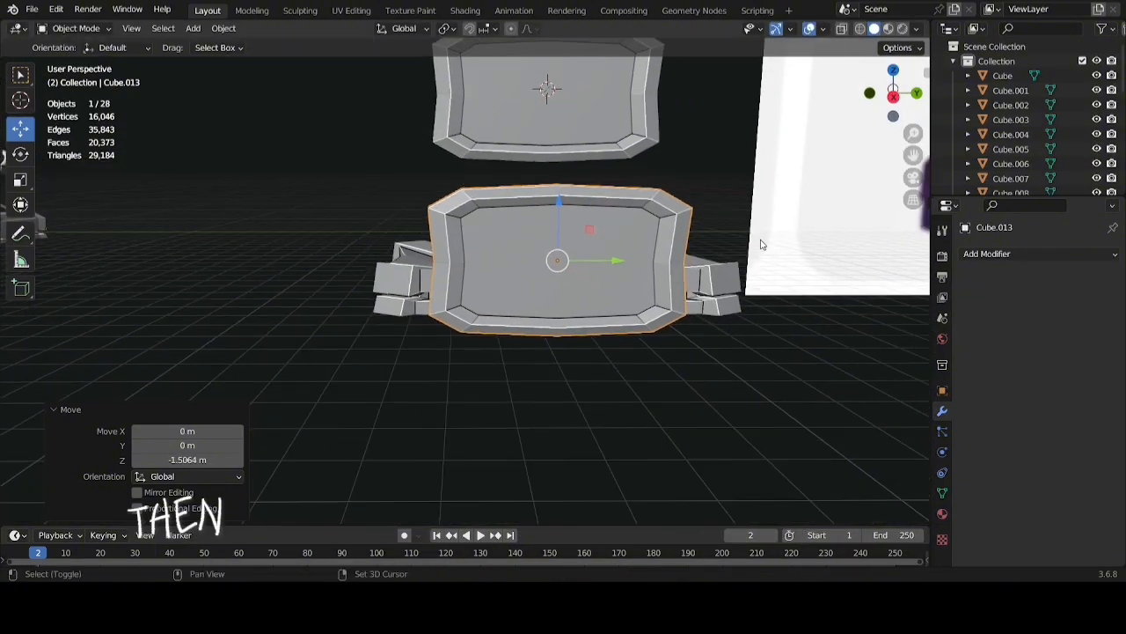
# Scale the duplicated panel to about 0.54 and lower it about 0.46 m along Z against the base's front
pyautogui.press('s')
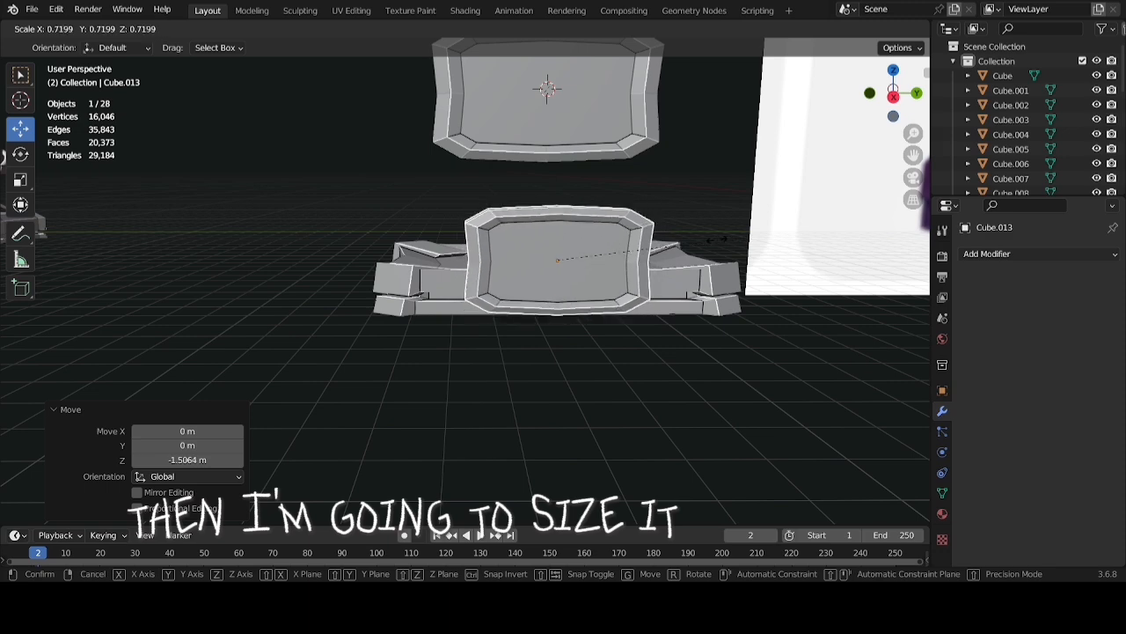
pyautogui.click(680, 252)
pyautogui.keyDown('shift'); pyautogui.moveTo(699, 251); pyautogui.dragTo(609, 273, button='middle'); pyautogui.keyUp('shift')
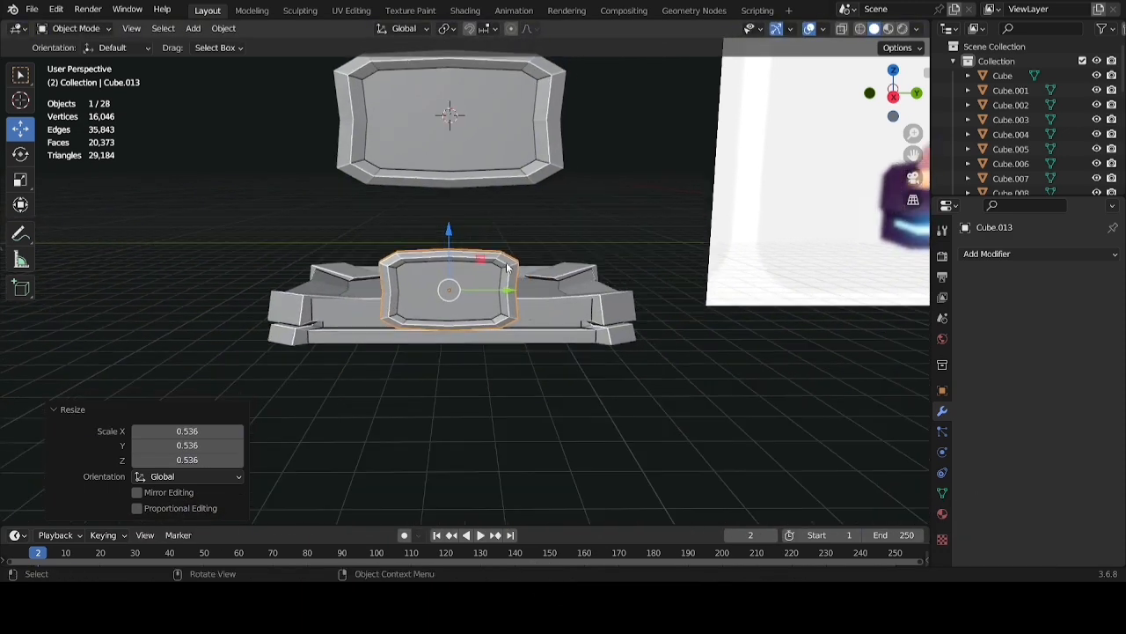
pyautogui.moveTo(449, 256); pyautogui.dragTo(449, 280)
# In front orthographic view, rotate the small panel by about -11.9° to tilt it against the base
pyautogui.moveTo(492, 281); pyautogui.dragTo(635, 257, button='middle')
pyautogui.click(892, 94)
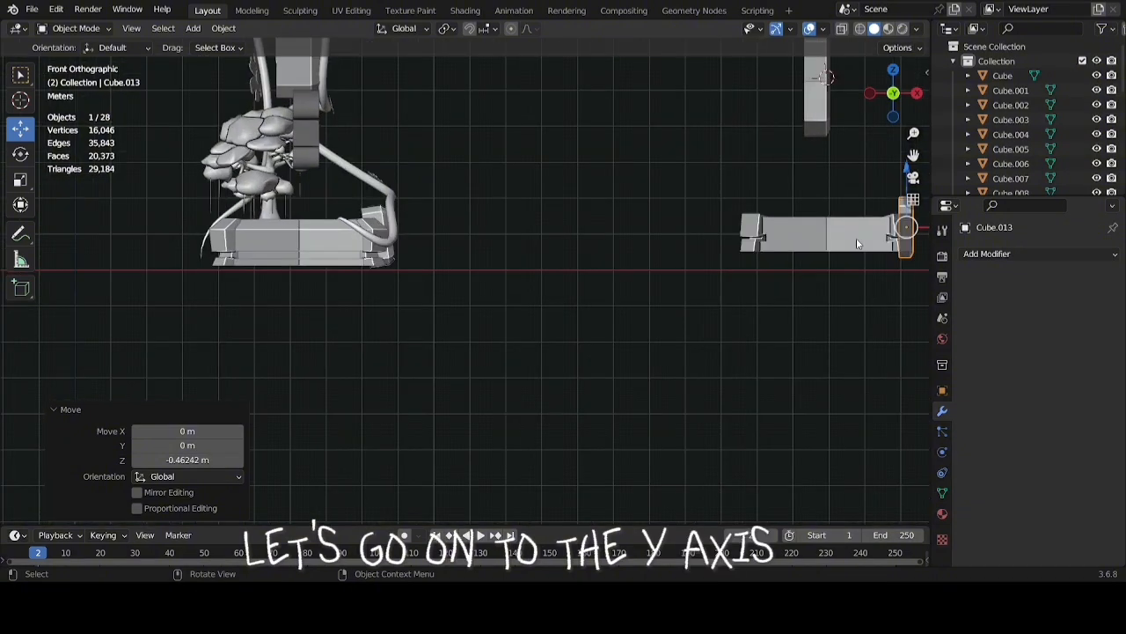
pyautogui.keyDown('shift'); pyautogui.moveTo(855, 237); pyautogui.dragTo(486, 309, button='middle'); pyautogui.keyUp('shift')
pyautogui.scroll(3, 694, 287)
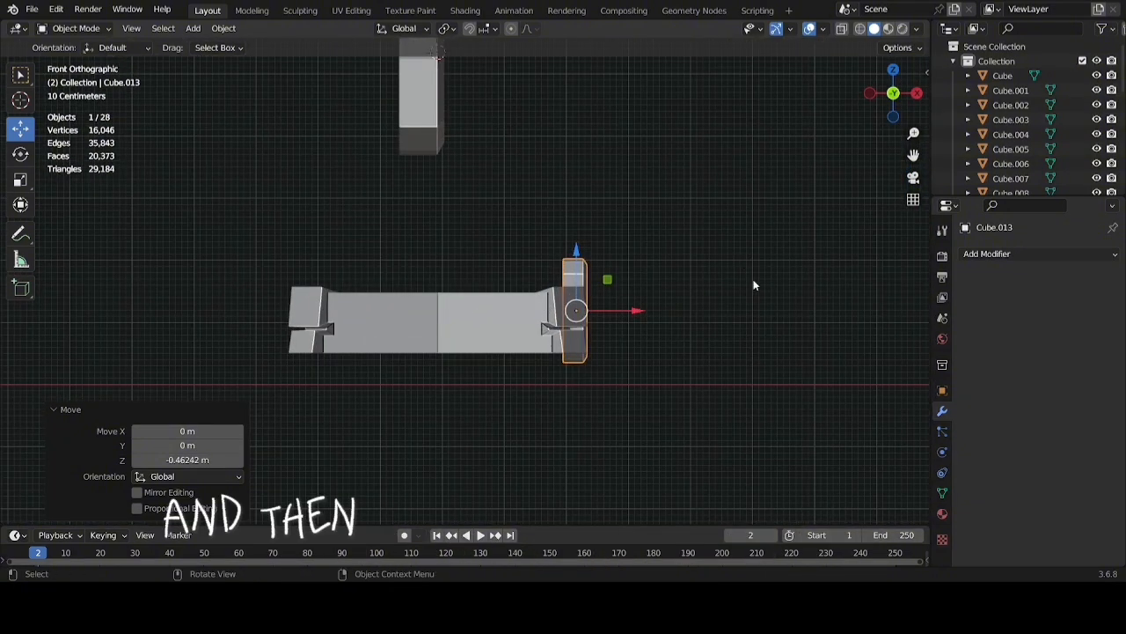
pyautogui.press('r')
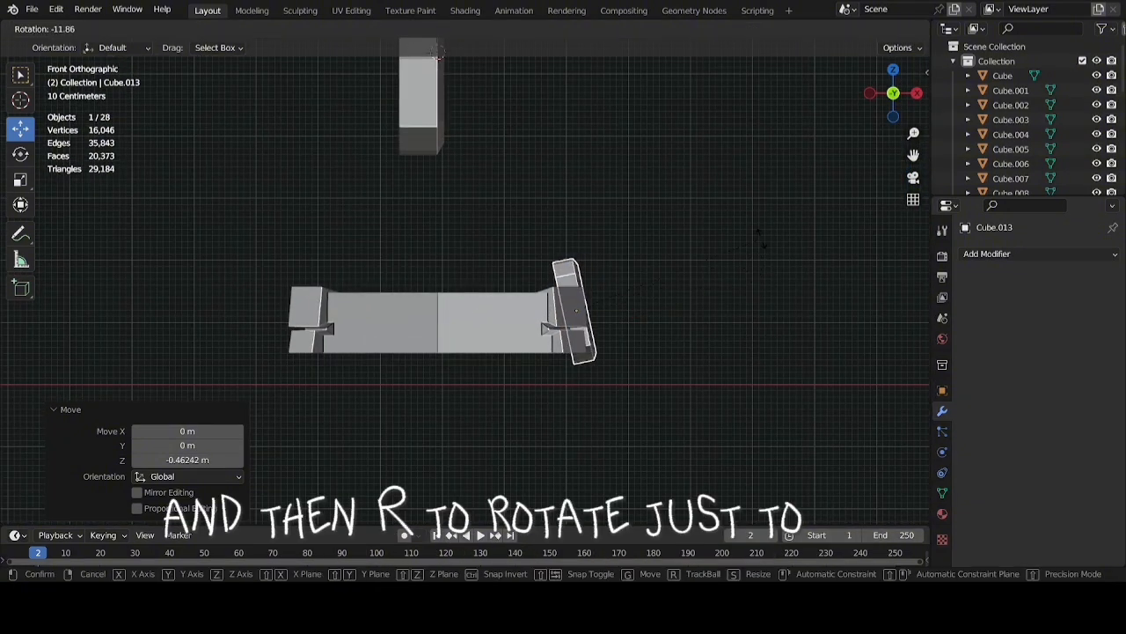
pyautogui.click(759, 237)
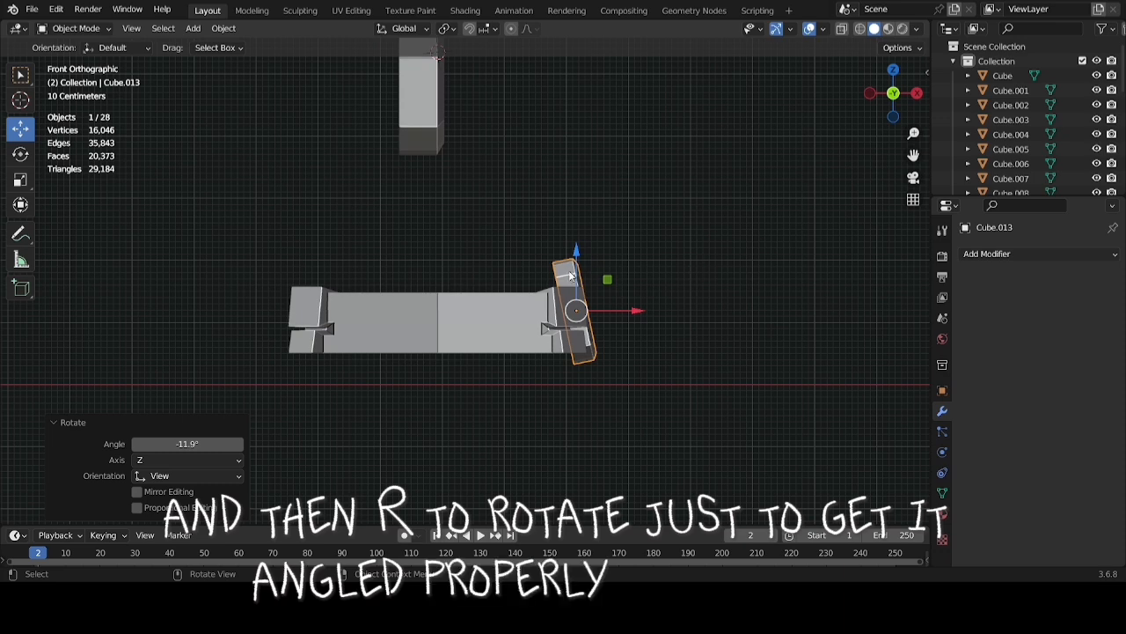
# Raise the tilted panel about 0.18 m along Z and lower it about 0.07 m to fit the base's front
pyautogui.moveTo(579, 273); pyautogui.dragTo(581, 262)
pyautogui.moveTo(630, 308); pyautogui.dragTo(539, 328, button='middle')
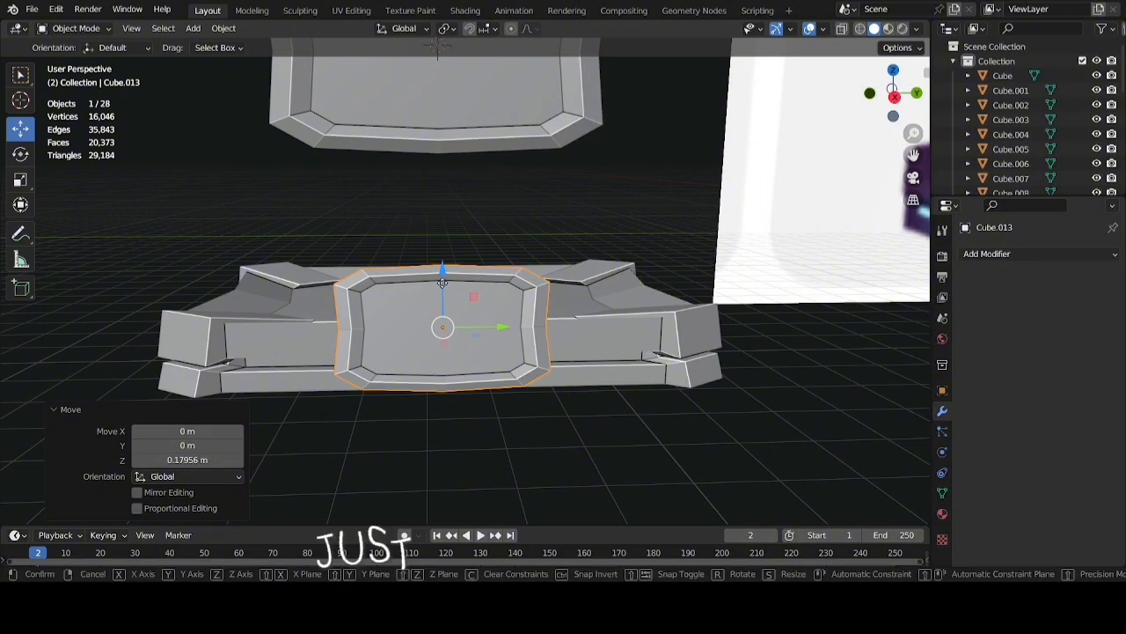
pyautogui.moveTo(442, 283); pyautogui.dragTo(442, 306)
pyautogui.scroll(-3, 701, 288)
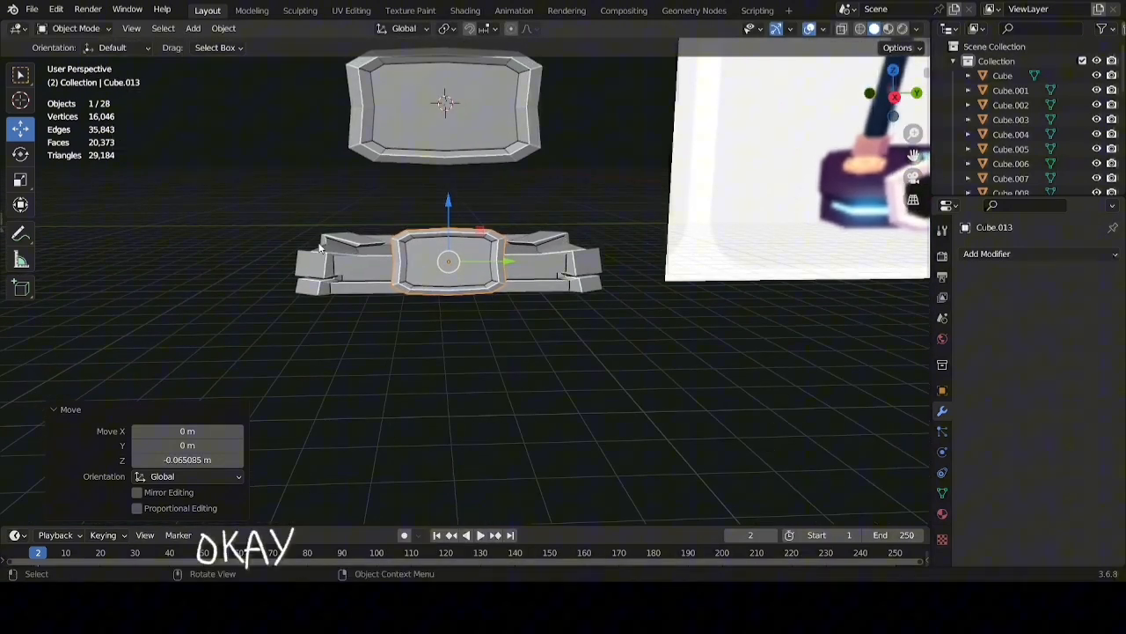
# In Edit Mode with edge selection, dissolve the centre edges across the top of the small front panel's frame
pyautogui.scroll(4, 321, 246)
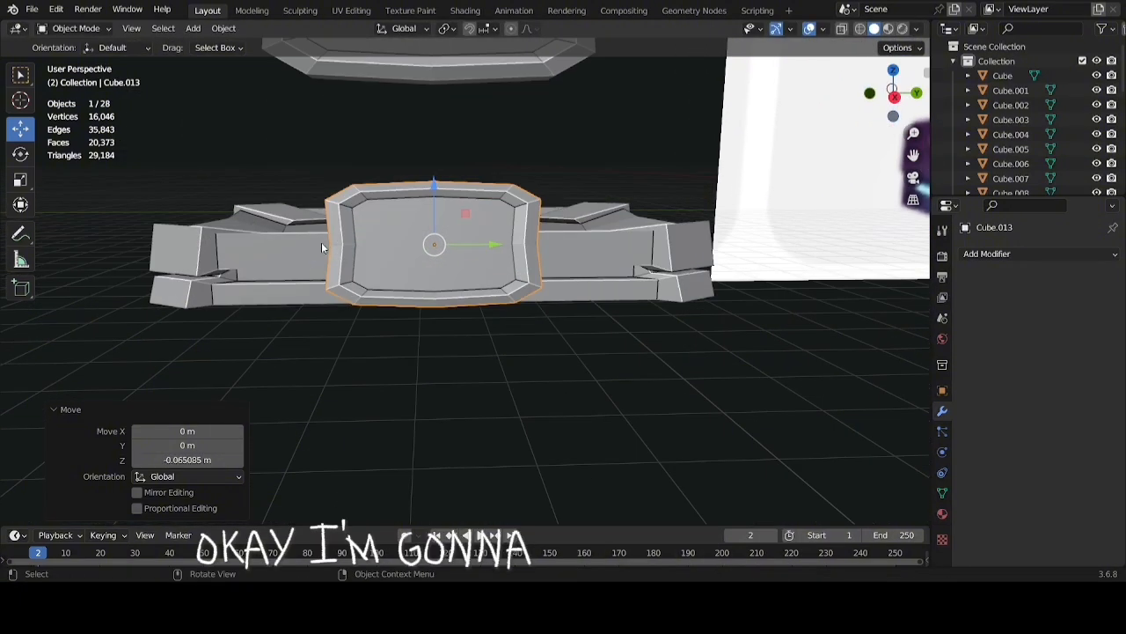
pyautogui.press('Tab')
pyautogui.scroll(-2, 464, 295)
pyautogui.scroll(4, 465, 295)
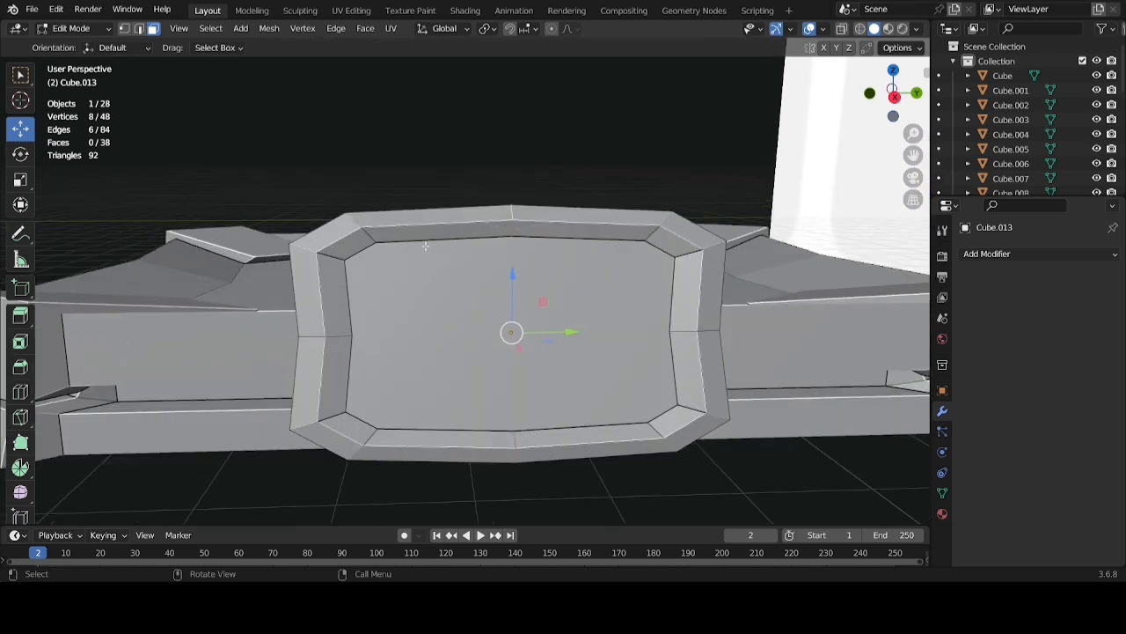
pyautogui.press('2')
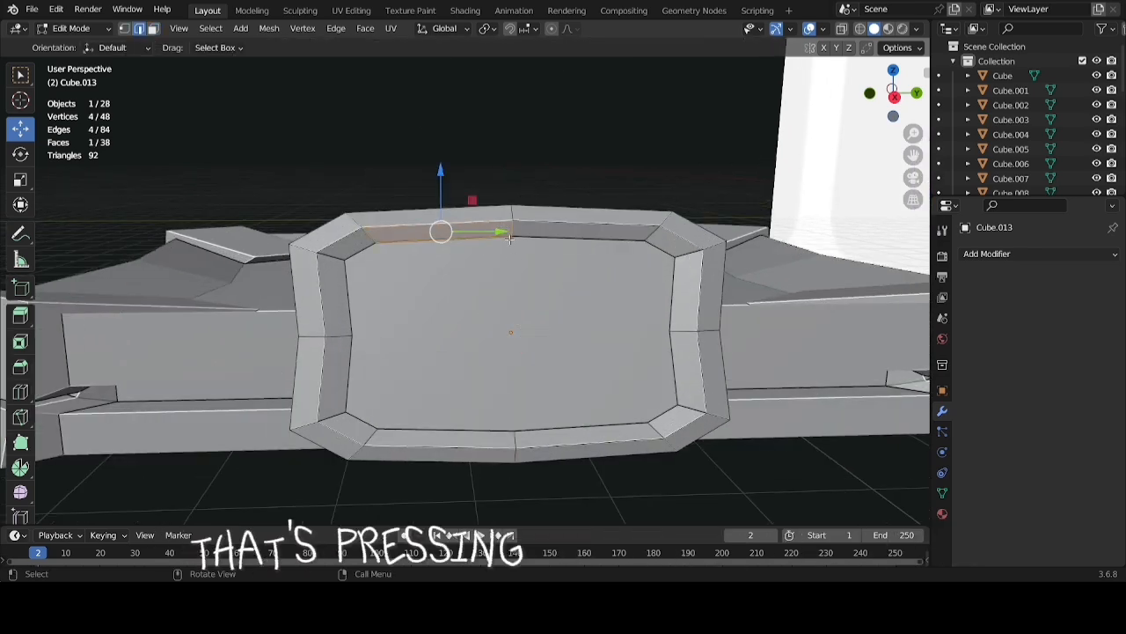
pyautogui.scroll(-3, 610, 270)
pyautogui.scroll(2, 610, 270)
pyautogui.keyDown('shift'); pyautogui.moveTo(609, 271); pyautogui.dragTo(499, 272, button='middle'); pyautogui.keyUp('shift')
pyautogui.scroll(-3, 500, 272)
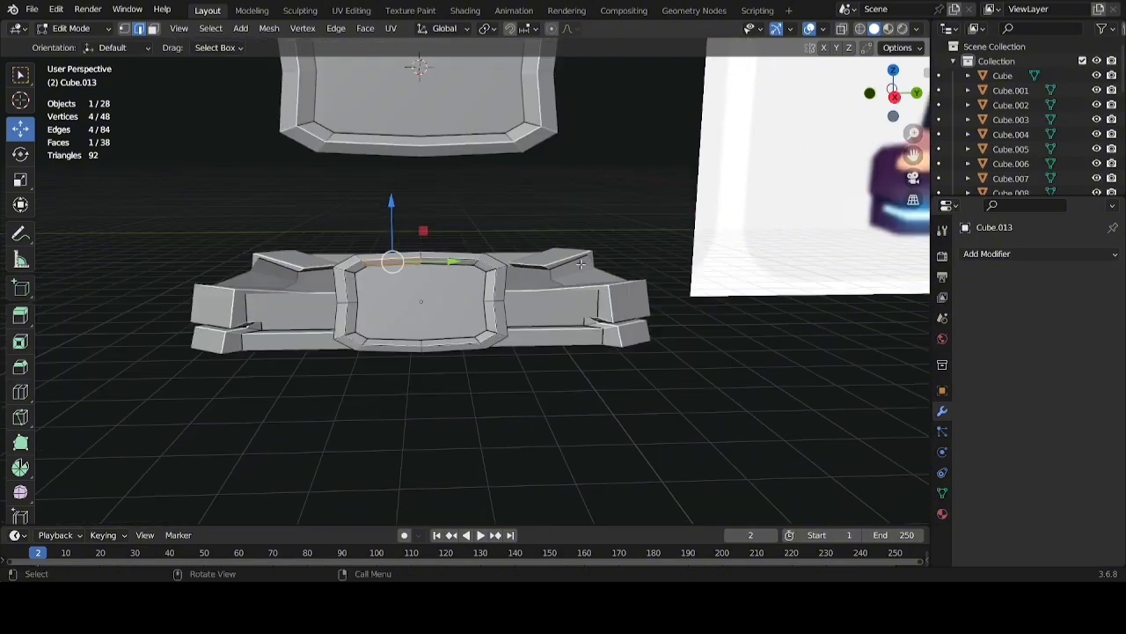
pyautogui.keyDown('shift'); pyautogui.moveTo(757, 275); pyautogui.dragTo(829, 245, button='middle'); pyautogui.keyUp('shift')
pyautogui.scroll(4, 467, 178)
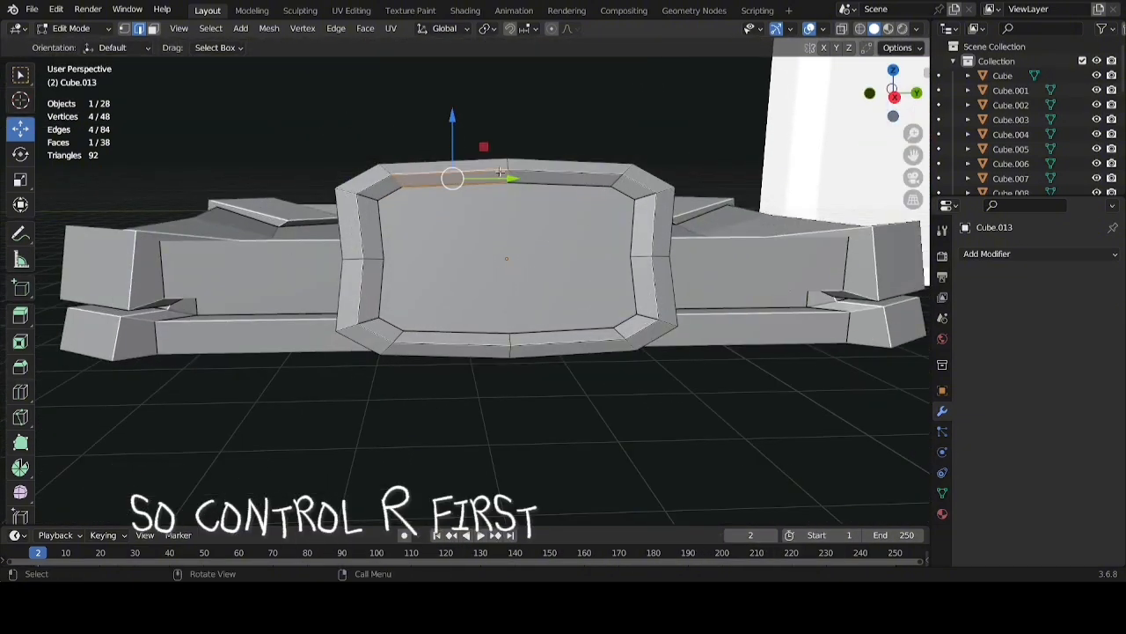
pyautogui.hotkey('alt', 'a')
pyautogui.keyDown('alt'); pyautogui.click(506, 165); pyautogui.keyUp('alt')
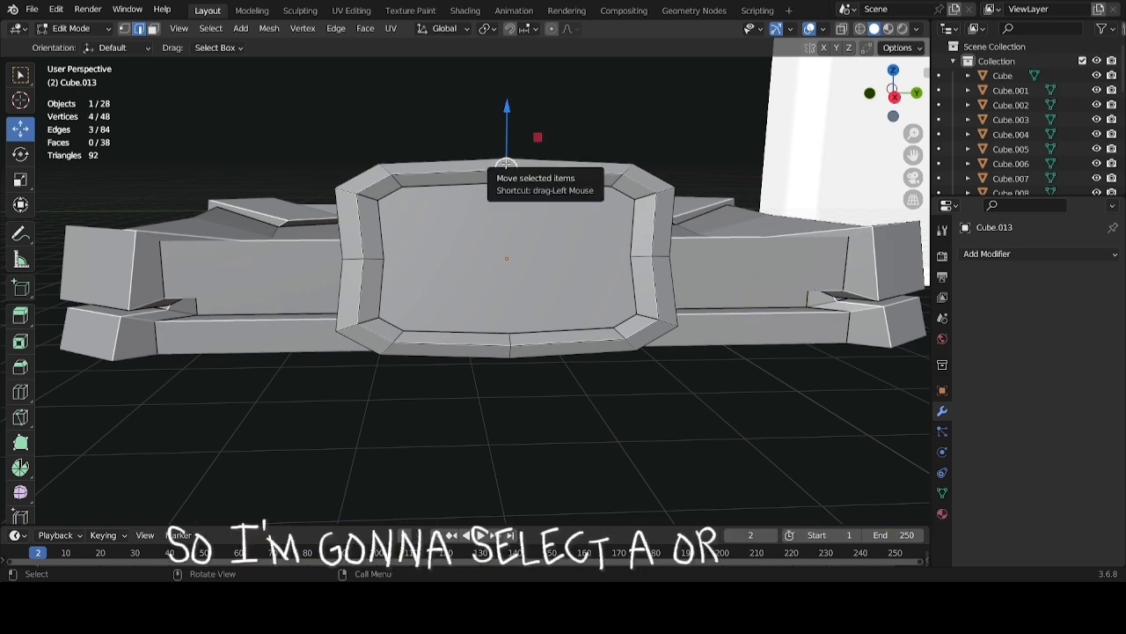
pyautogui.rightClick(507, 168)
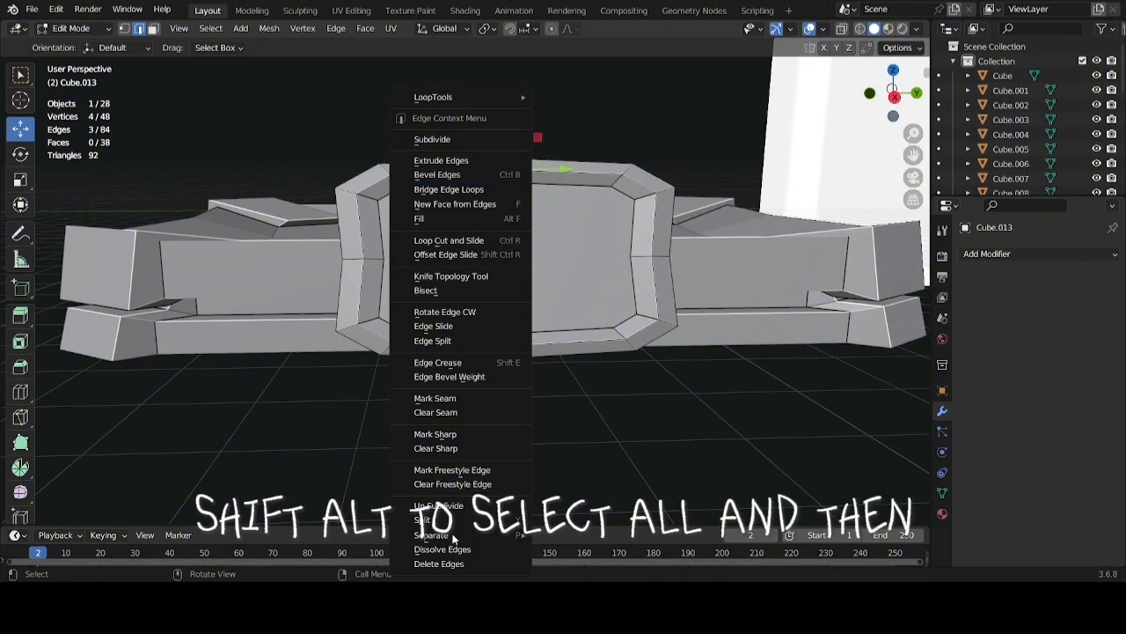
pyautogui.click(448, 547)
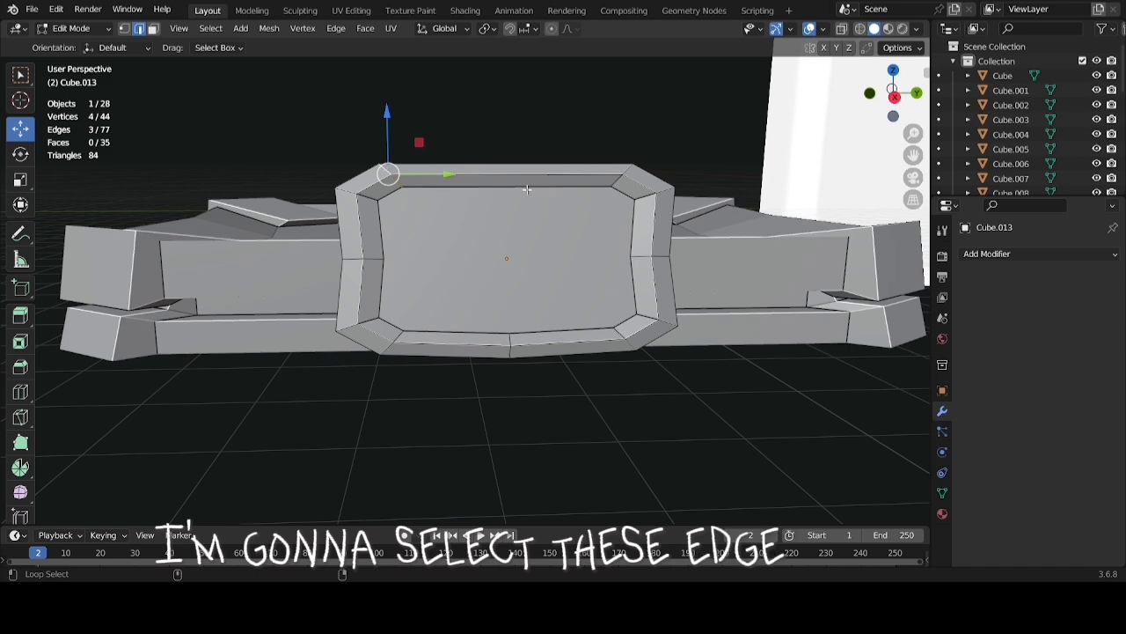
# Select the corner edges at both ends of the frame's top side and raise them about 0.2 m along Z
pyautogui.scroll(-7, 668, 176)
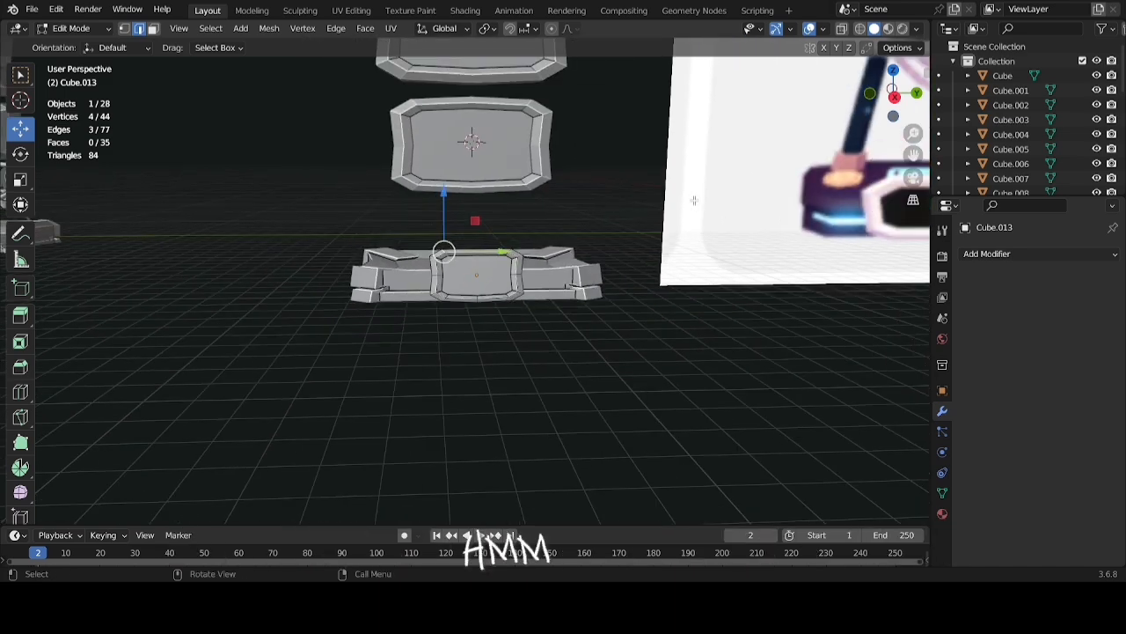
pyautogui.scroll(6, 693, 201)
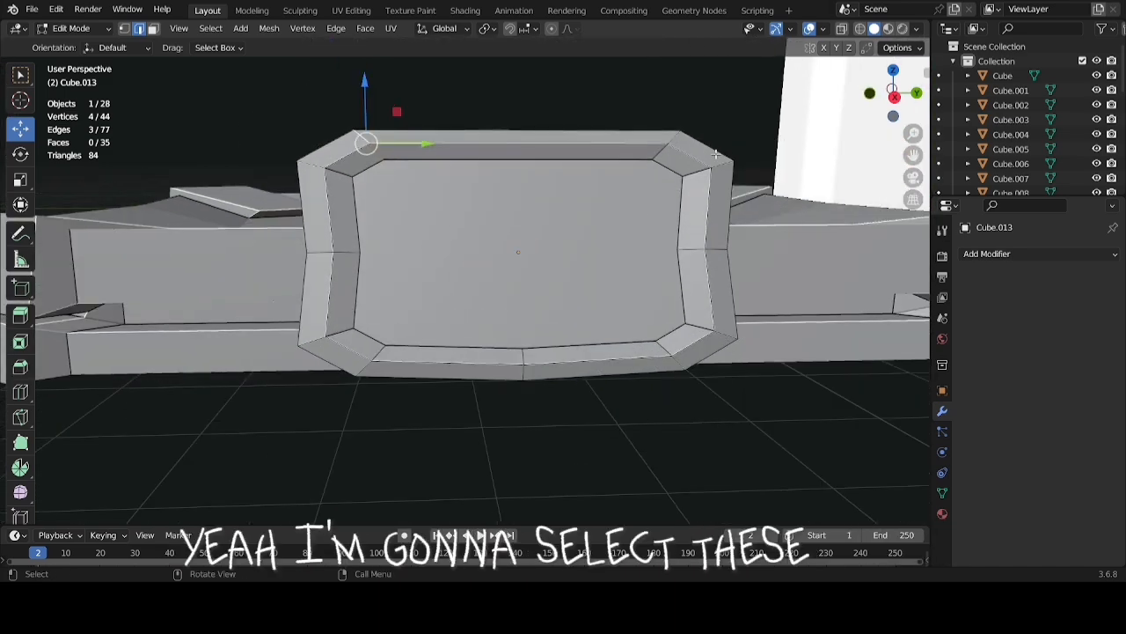
pyautogui.keyDown('alt'); pyautogui.keyDown('shift'); pyautogui.click(662, 137); pyautogui.keyUp('shift'); pyautogui.keyUp('alt')
pyautogui.scroll(-3, 543, 133)
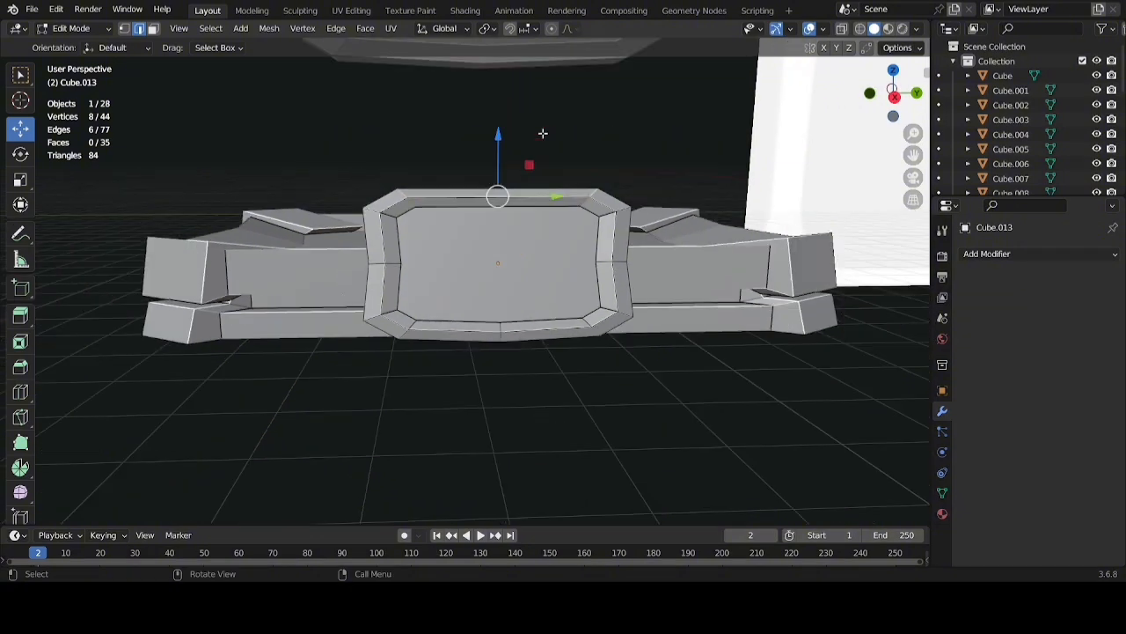
pyautogui.moveTo(494, 155); pyautogui.dragTo(494, 134)
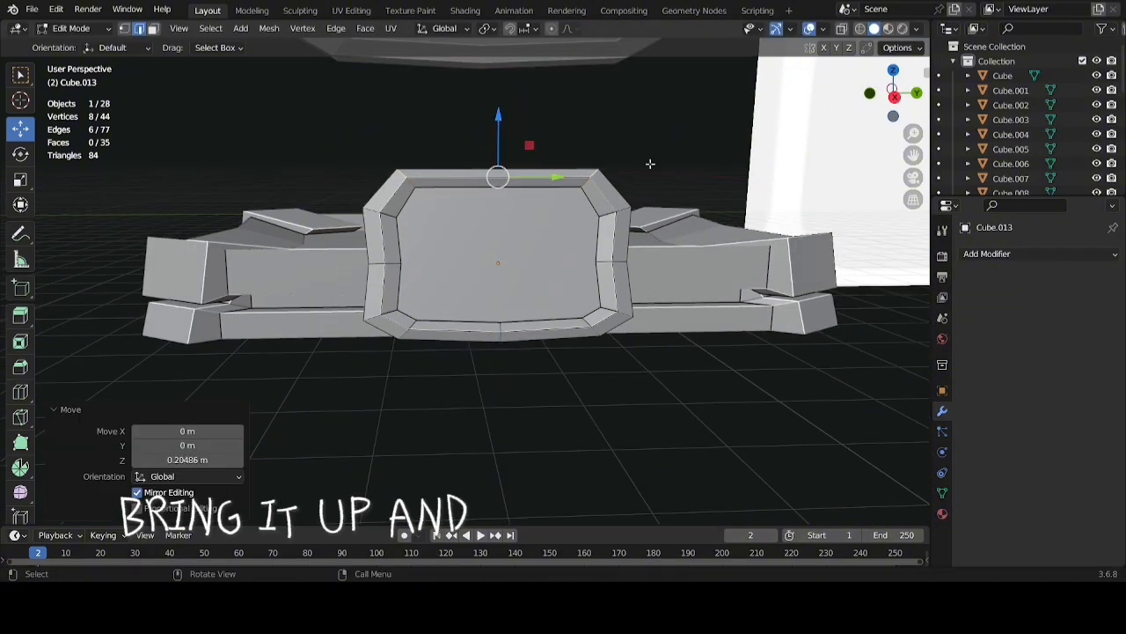
# Scale the top corner edges to about 0.78 along Y and lower them about 0.13 m along Z
pyautogui.press('s')
pyautogui.press('y')
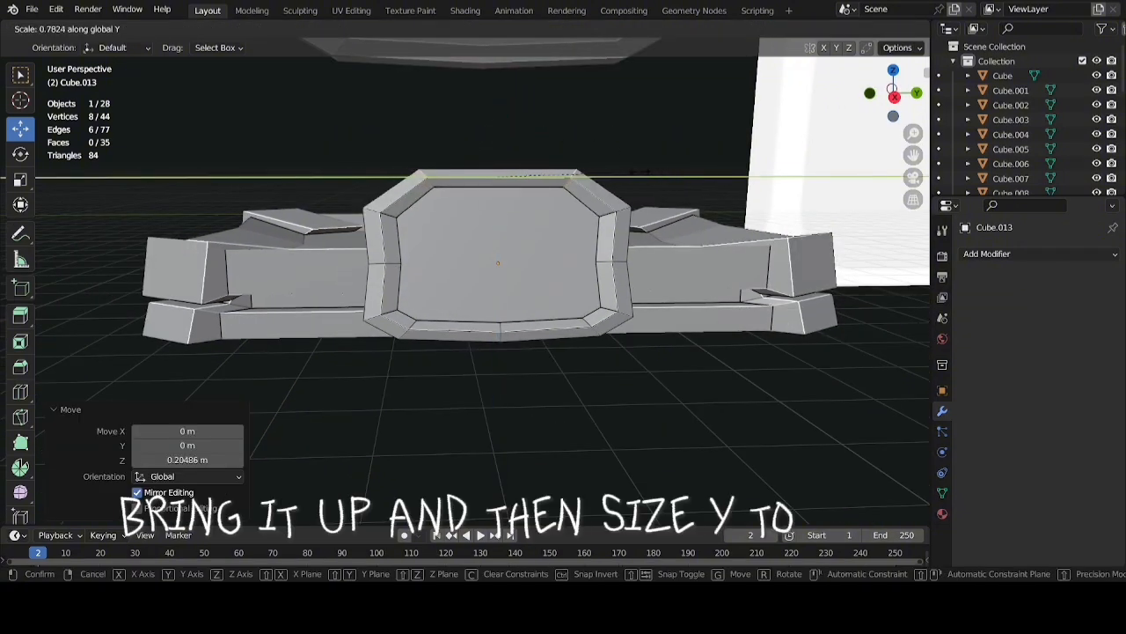
pyautogui.click(634, 172)
pyautogui.moveTo(495, 140)
pyautogui.mouseDown()
pyautogui.moveTo(492, 156)
pyautogui.moveTo(503, 153)
pyautogui.mouseUp()
pyautogui.scroll(3, 572, 325)
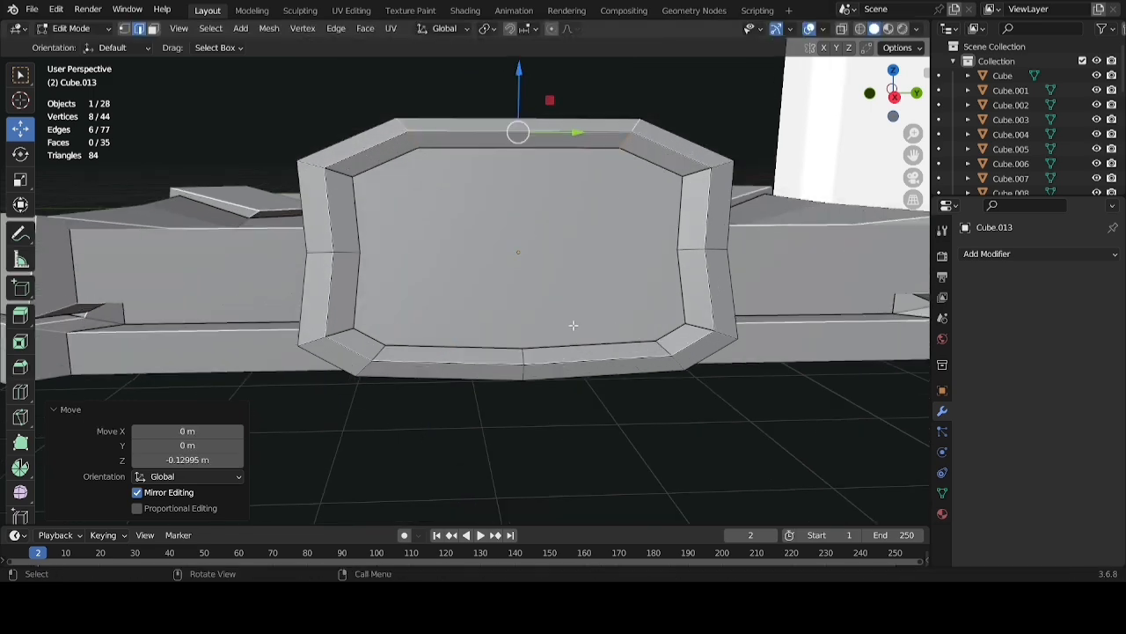
# Dissolve the centre edges across the bottom of the small panel's frame
pyautogui.scroll(-5, 650, 350)
pyautogui.keyDown('shift'); pyautogui.moveTo(651, 351); pyautogui.dragTo(579, 350, button='middle'); pyautogui.keyUp('shift')
pyautogui.scroll(4, 563, 350)
pyautogui.keyDown('shift'); pyautogui.moveTo(451, 355); pyautogui.dragTo(561, 349, button='middle'); pyautogui.keyUp('shift')
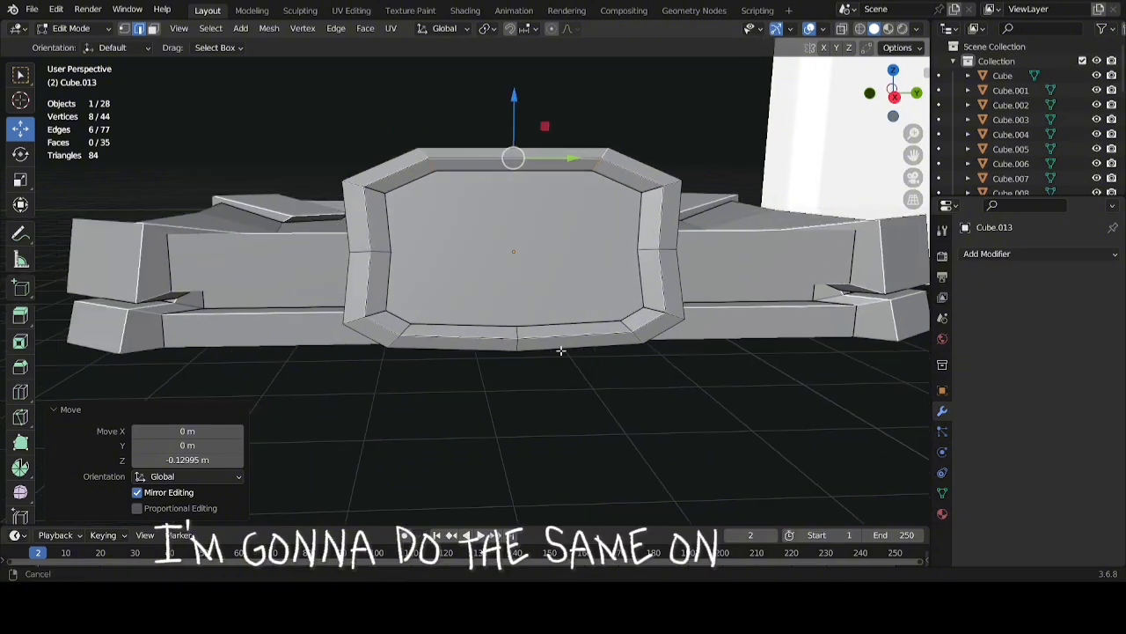
pyautogui.keyDown('alt'); pyautogui.click(520, 334); pyautogui.keyUp('alt')
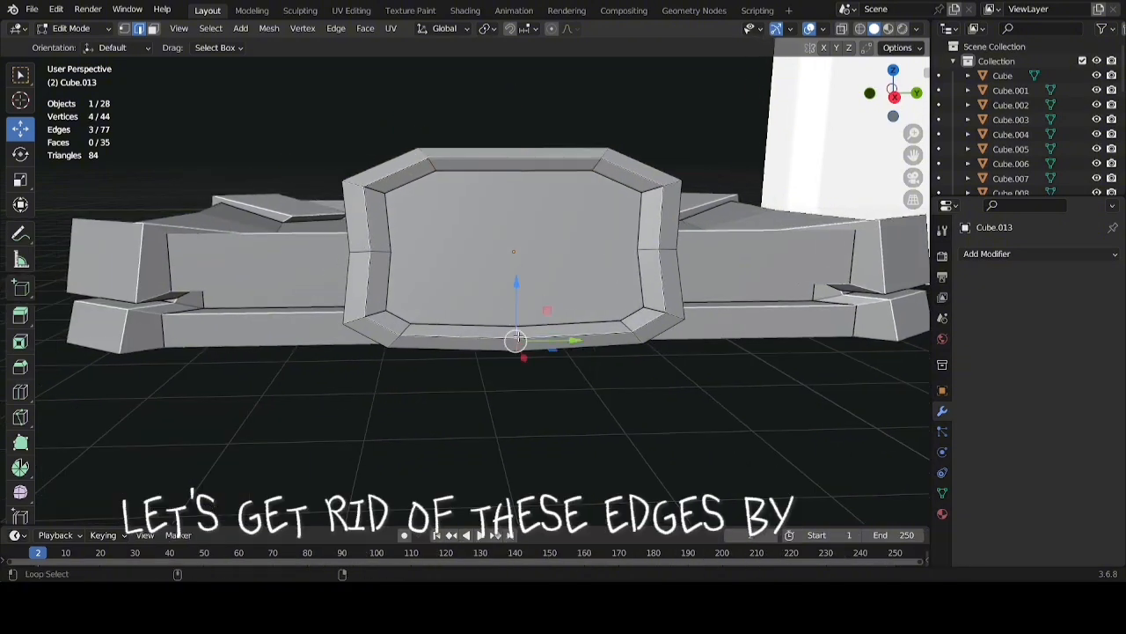
pyautogui.rightClick(517, 337)
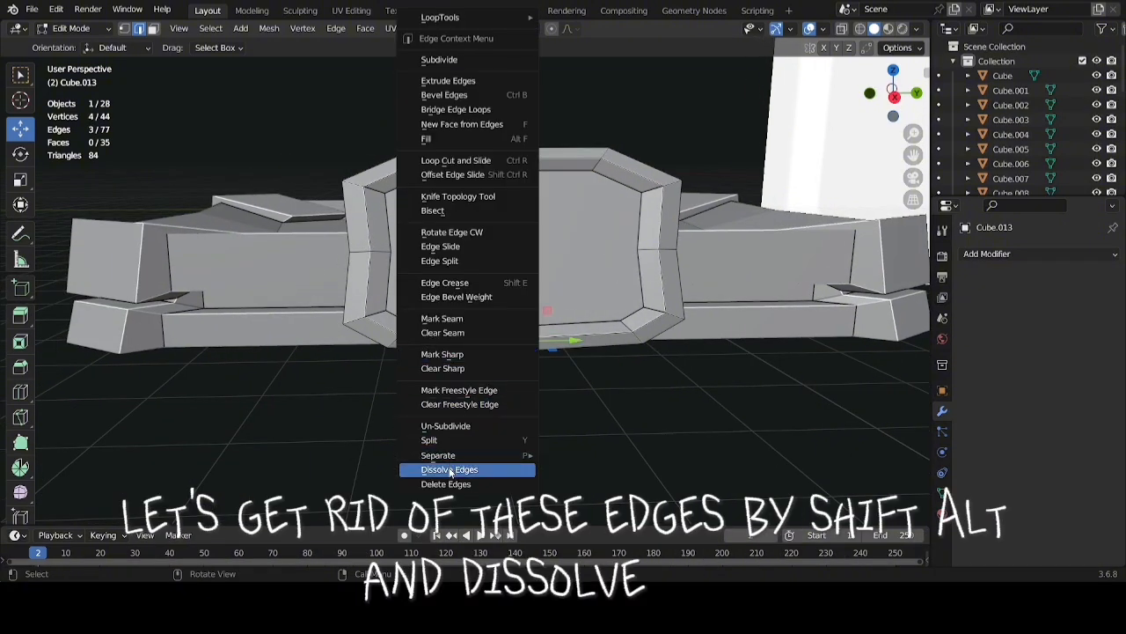
pyautogui.click(450, 471)
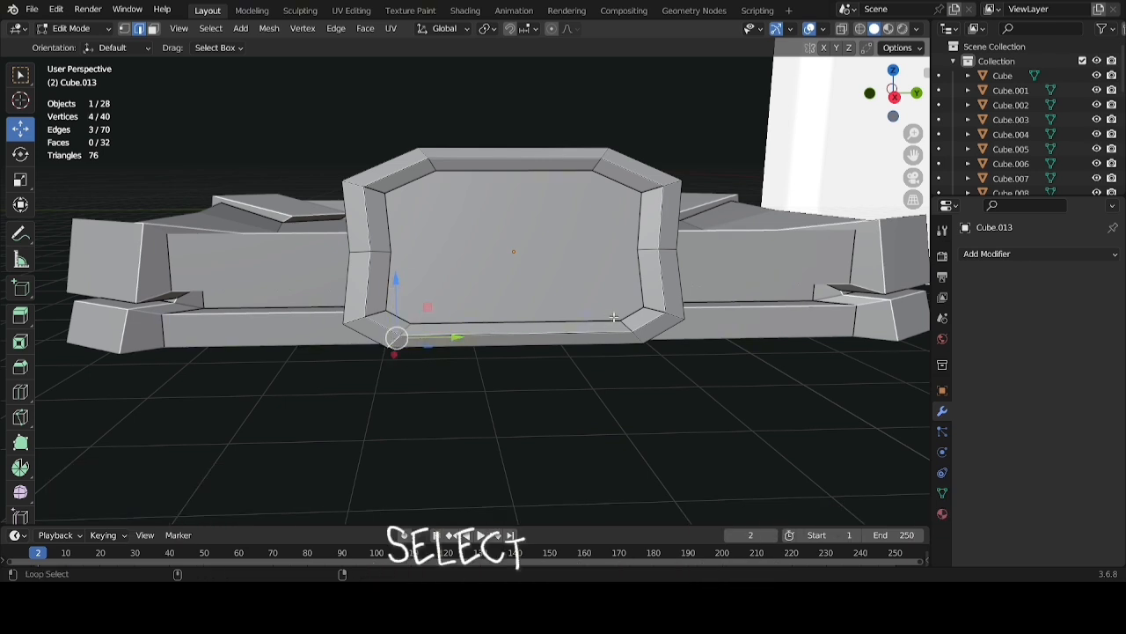
# Lower the corner edges at both ends of the frame's bottom side about 0.15 m along Z and scale them to 0.826 along Y
pyautogui.keyDown('alt'); pyautogui.keyDown('shift'); pyautogui.click(637, 330); pyautogui.keyUp('shift'); pyautogui.keyUp('alt')
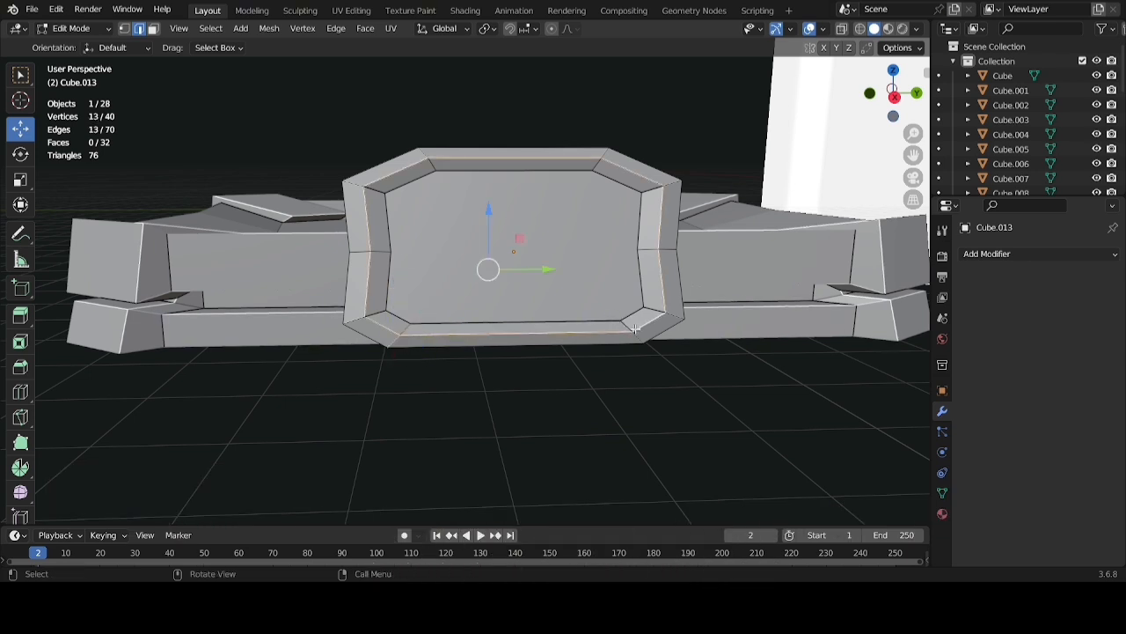
pyautogui.keyDown('alt'); pyautogui.keyDown('shift'); pyautogui.click(624, 328); pyautogui.keyUp('shift'); pyautogui.keyUp('alt')
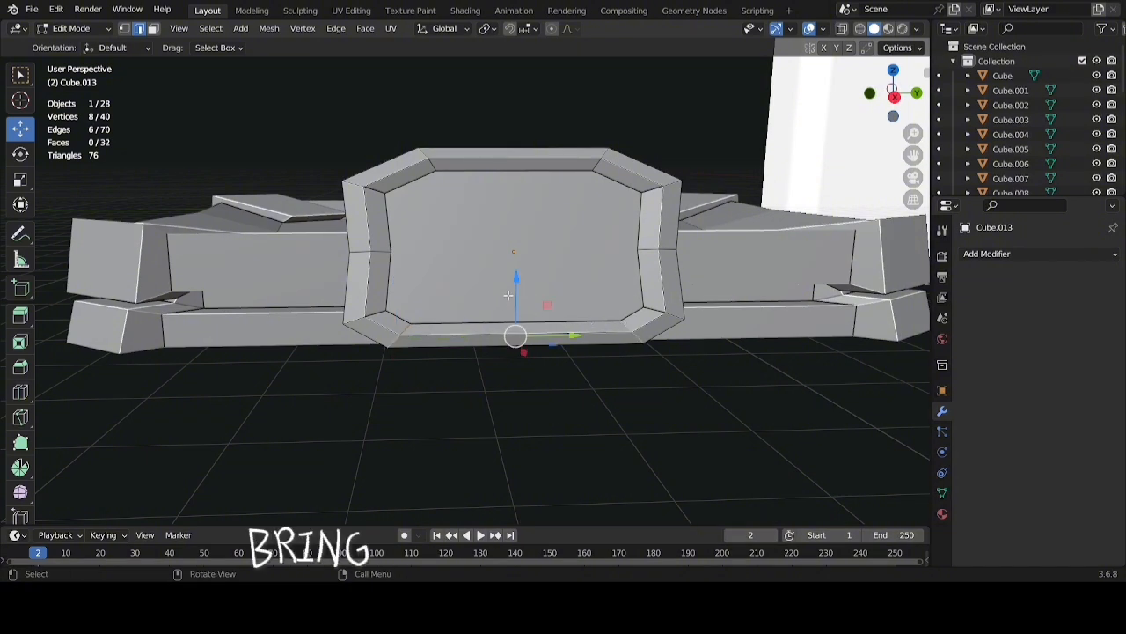
pyautogui.press('g')
pyautogui.press('z')
pyautogui.press('Return')
pyautogui.press('s')
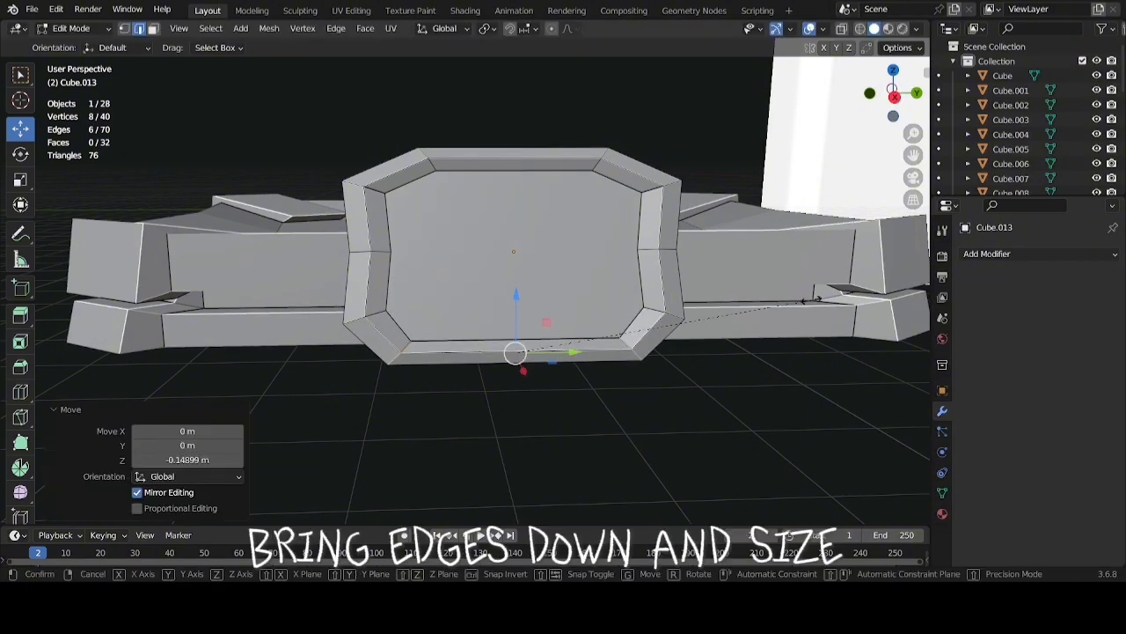
pyautogui.press('y')
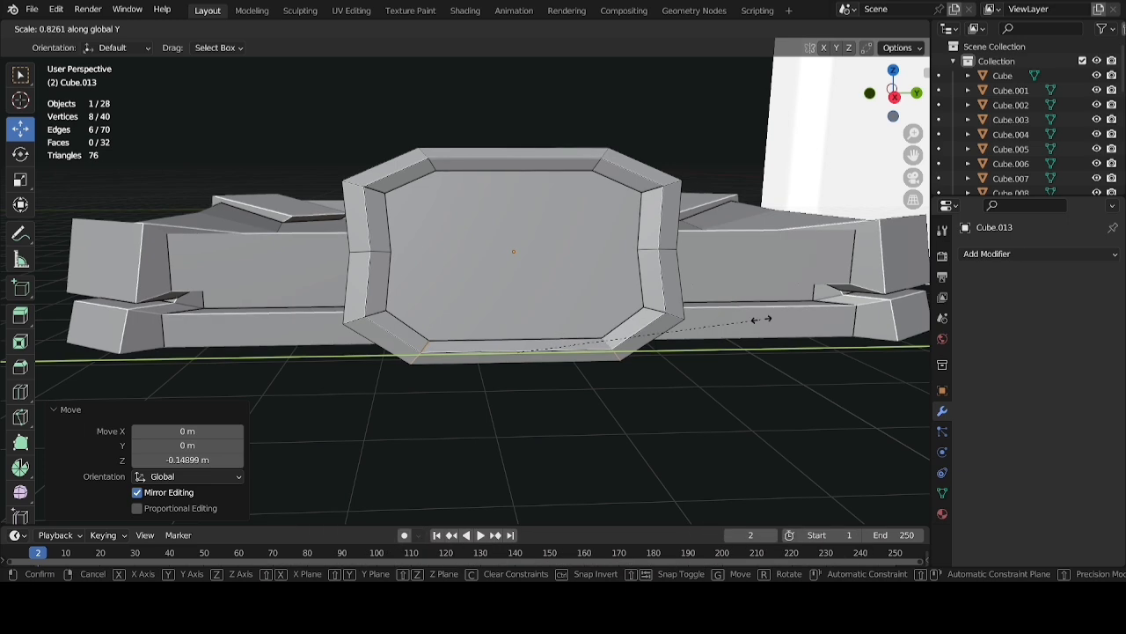
pyautogui.click(759, 320)
# Compare the small panel's outline with the base panel in the reference image
pyautogui.scroll(-5, 759, 319)
pyautogui.keyDown('shift'); pyautogui.moveTo(760, 319); pyautogui.dragTo(645, 310, button='middle'); pyautogui.keyUp('shift')
pyautogui.scroll(2, 645, 310)
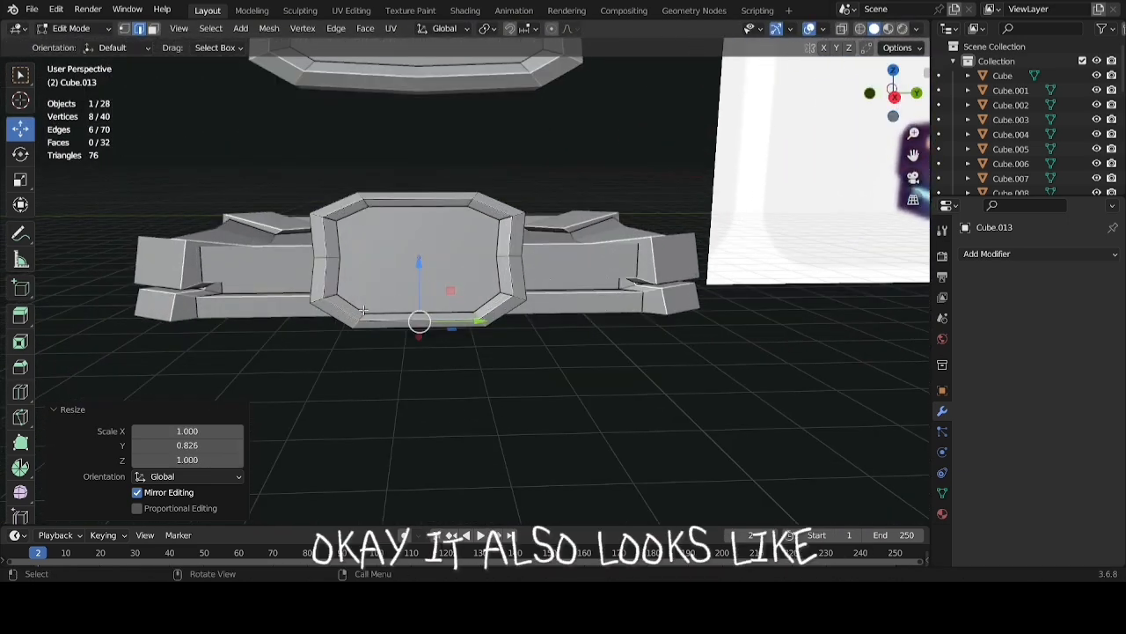
pyautogui.scroll(-4, 779, 272)
pyautogui.keyDown('shift'); pyautogui.moveTo(779, 272); pyautogui.dragTo(204, 283, button='middle'); pyautogui.keyUp('shift')
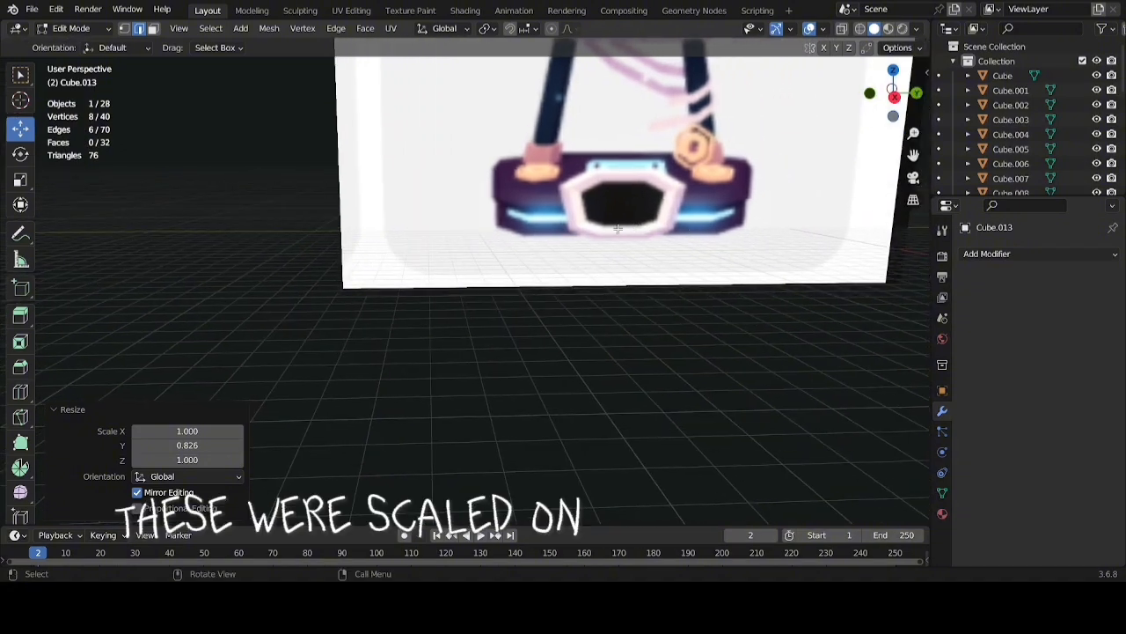
pyautogui.keyDown('shift'); pyautogui.moveTo(368, 271); pyautogui.dragTo(206, 217, button='middle'); pyautogui.keyUp('shift')
pyautogui.scroll(3, 371, 258)
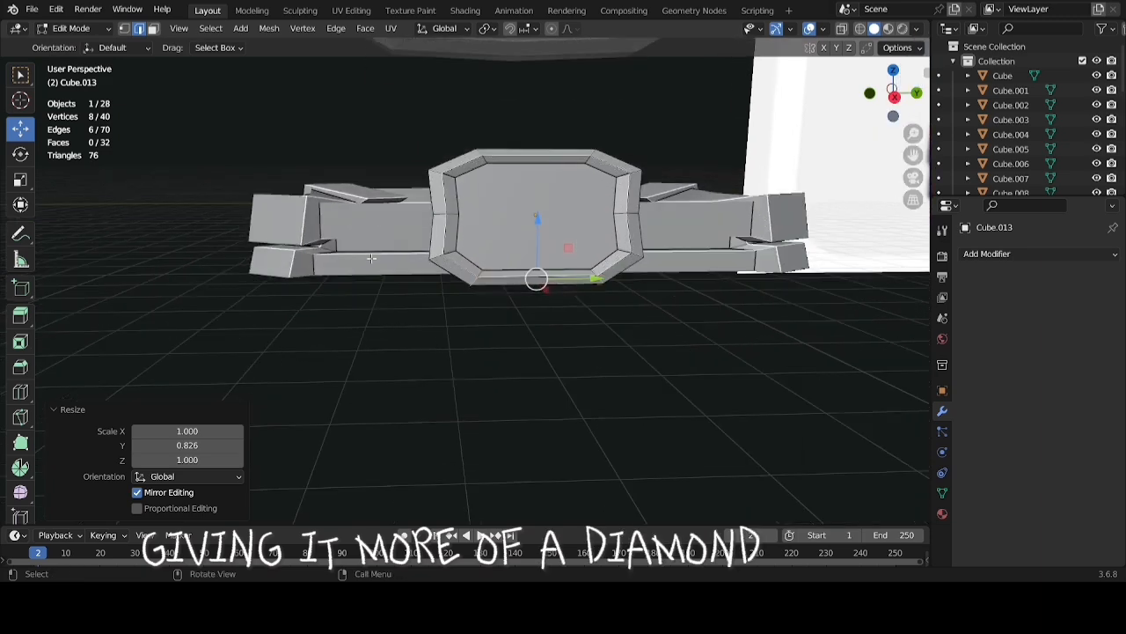
# Dissolve the middle edges on both vertical sides of the small panel's frame
pyautogui.keyDown('shift'); pyautogui.moveTo(461, 280); pyautogui.dragTo(465, 356, button='middle'); pyautogui.keyUp('shift')
pyautogui.scroll(4, 389, 283)
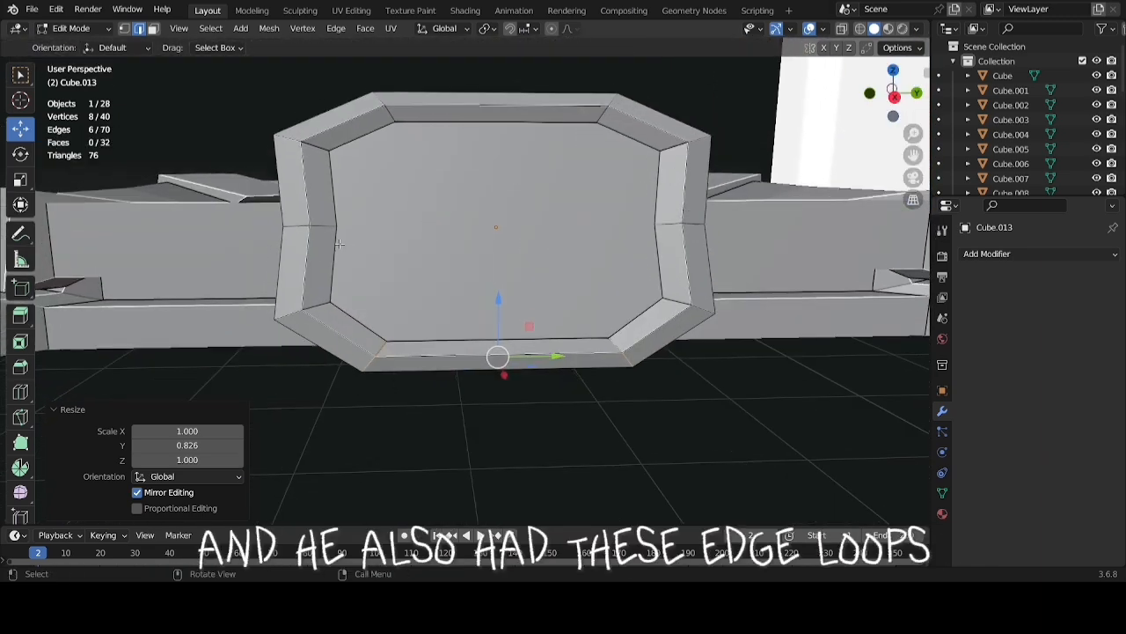
pyautogui.click(318, 226)
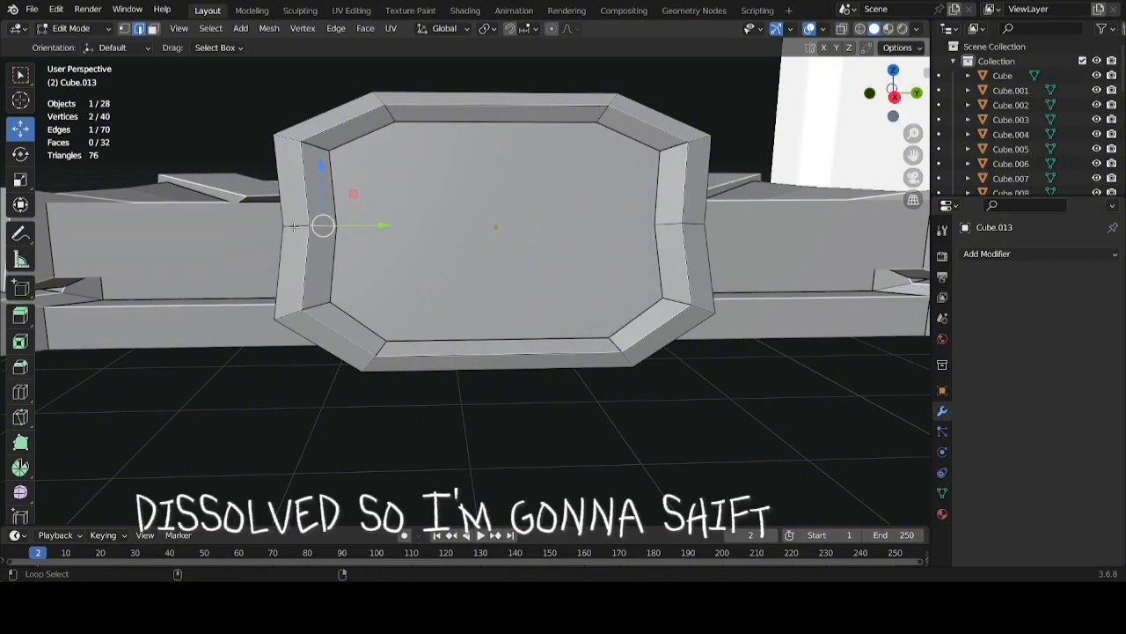
pyautogui.keyDown('alt'); pyautogui.keyDown('shift'); pyautogui.click(710, 207); pyautogui.keyUp('shift'); pyautogui.keyUp('alt')
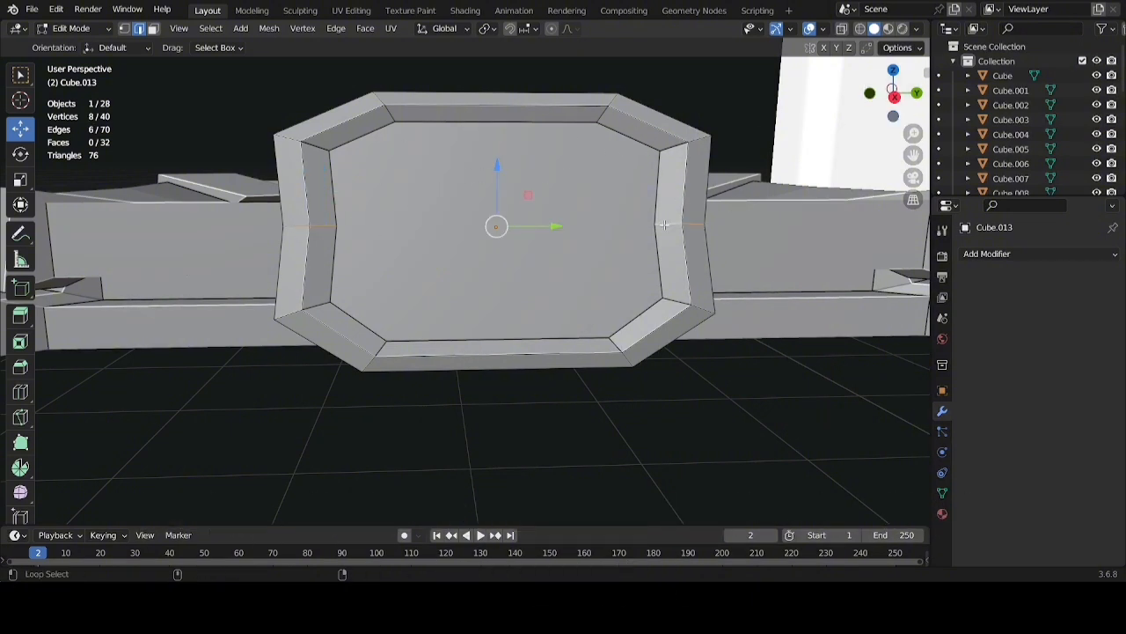
pyautogui.rightClick(663, 226)
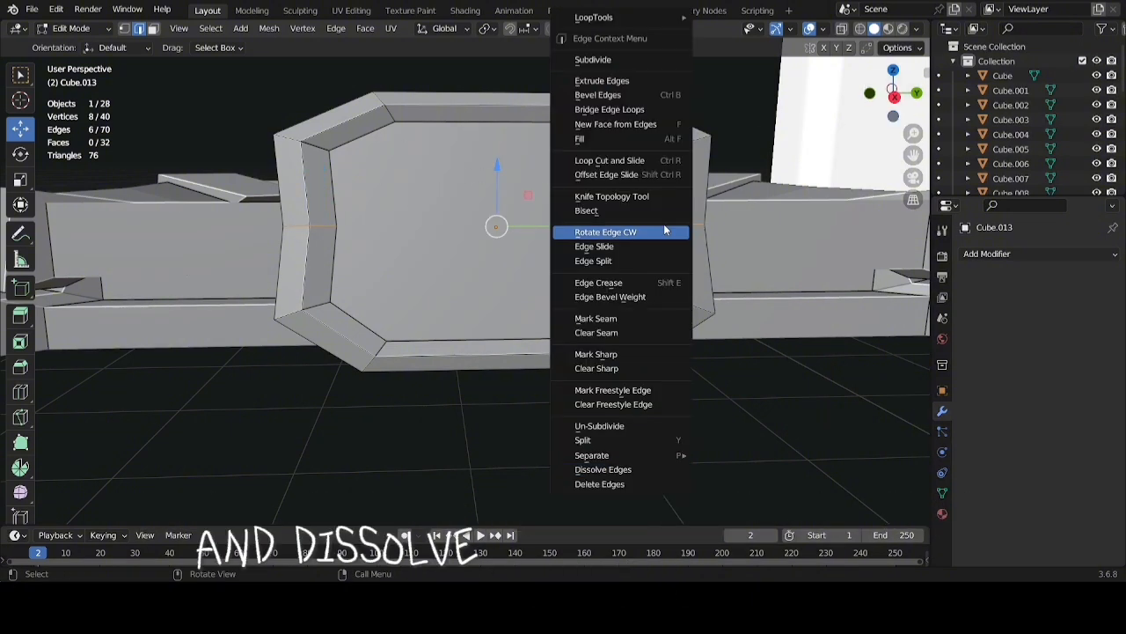
pyautogui.click(639, 468)
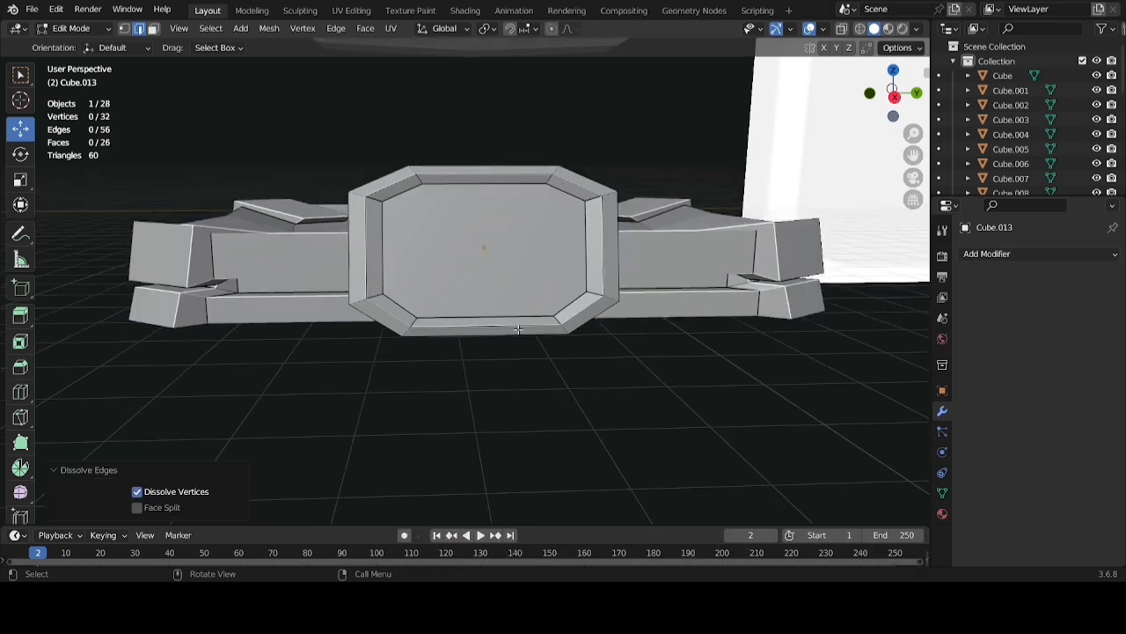
# Scale the lower section of the small octagonal panel, including its frame, to 0.895 along Y so its sides taper downward
pyautogui.scroll(2, 518, 330)
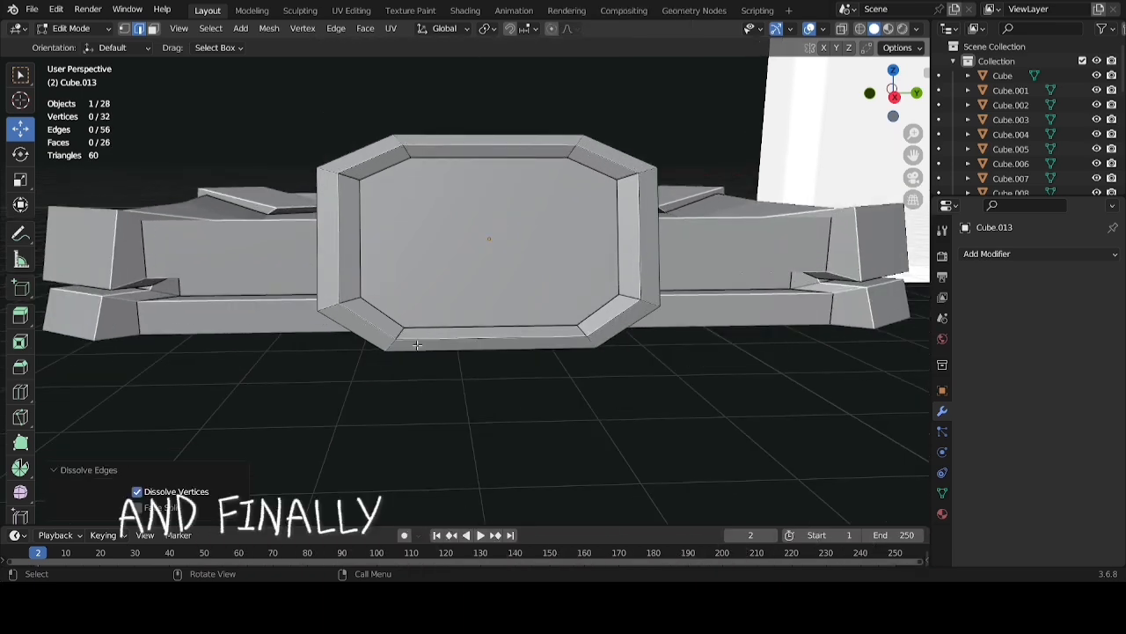
pyautogui.click(895, 97)
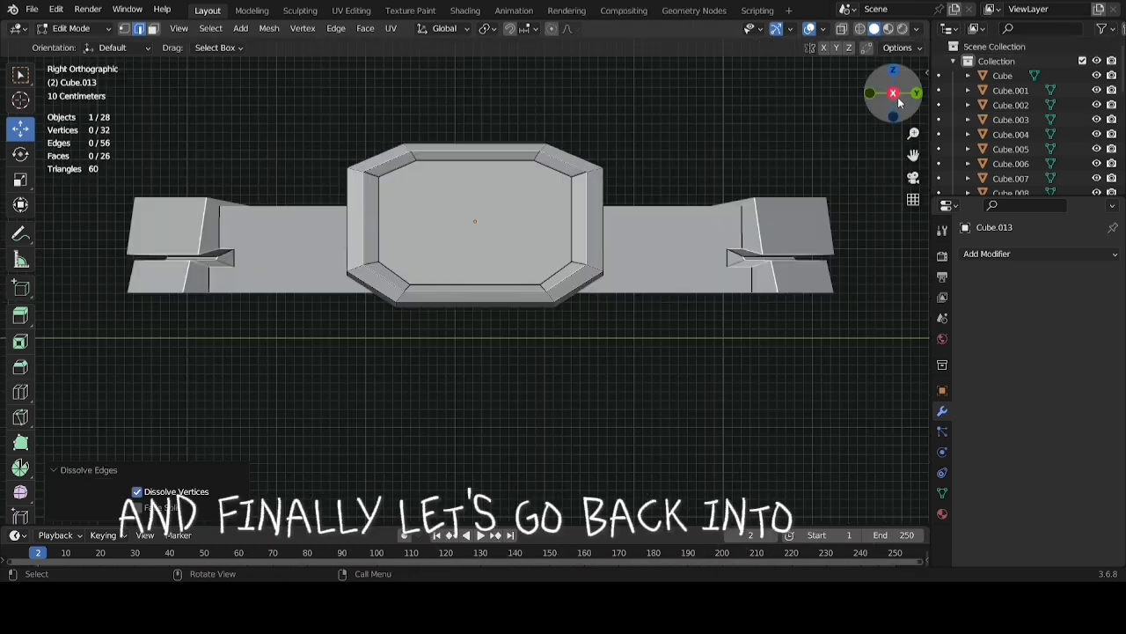
pyautogui.press('z')
pyautogui.click(470, 215)
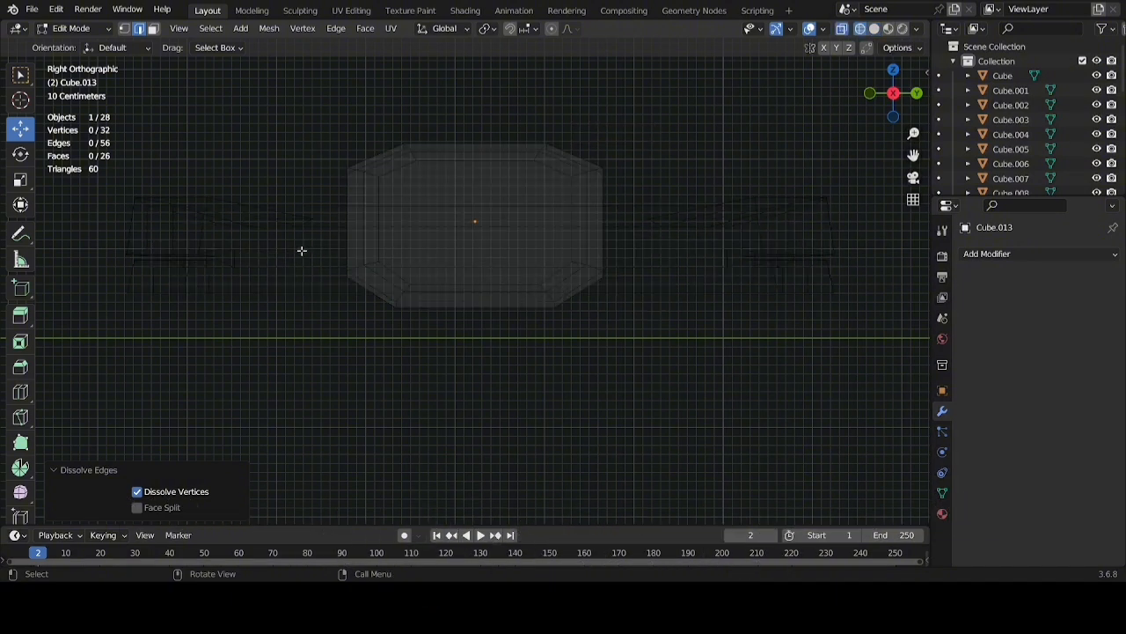
pyautogui.moveTo(290, 244); pyautogui.dragTo(695, 343)
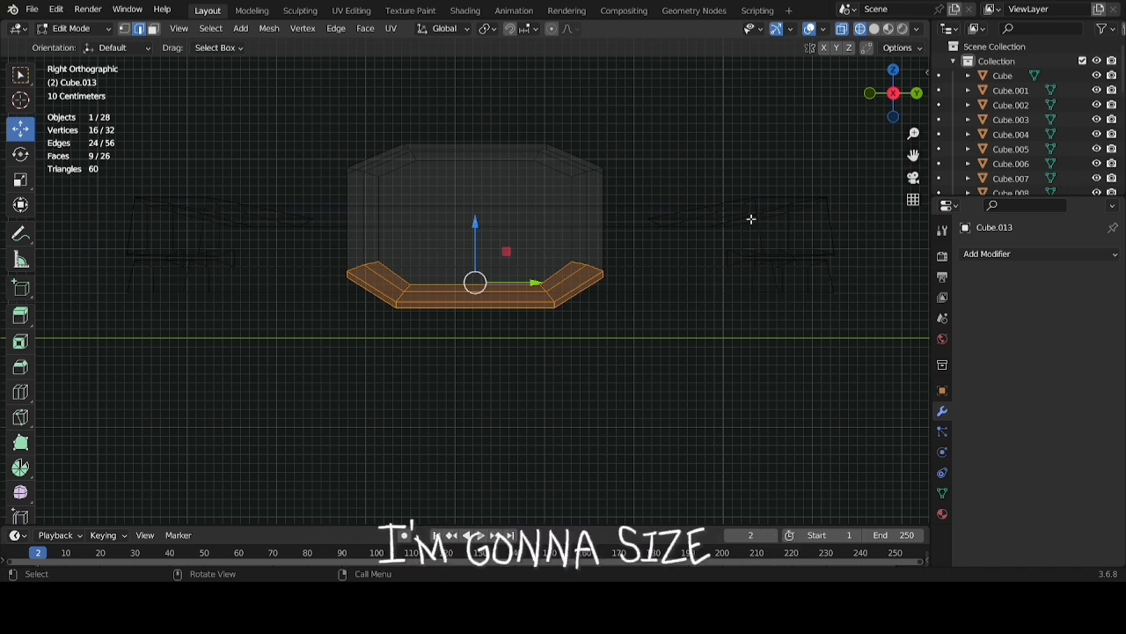
pyautogui.press('s')
pyautogui.press('y')
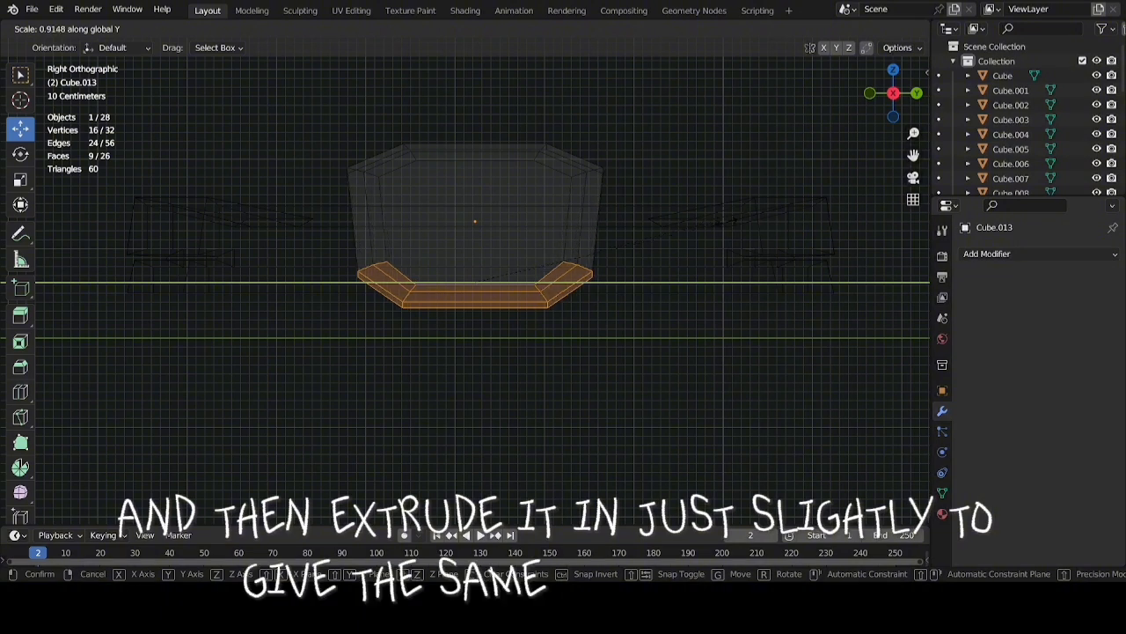
pyautogui.click(701, 272)
pyautogui.press('z')
pyautogui.click(851, 277)
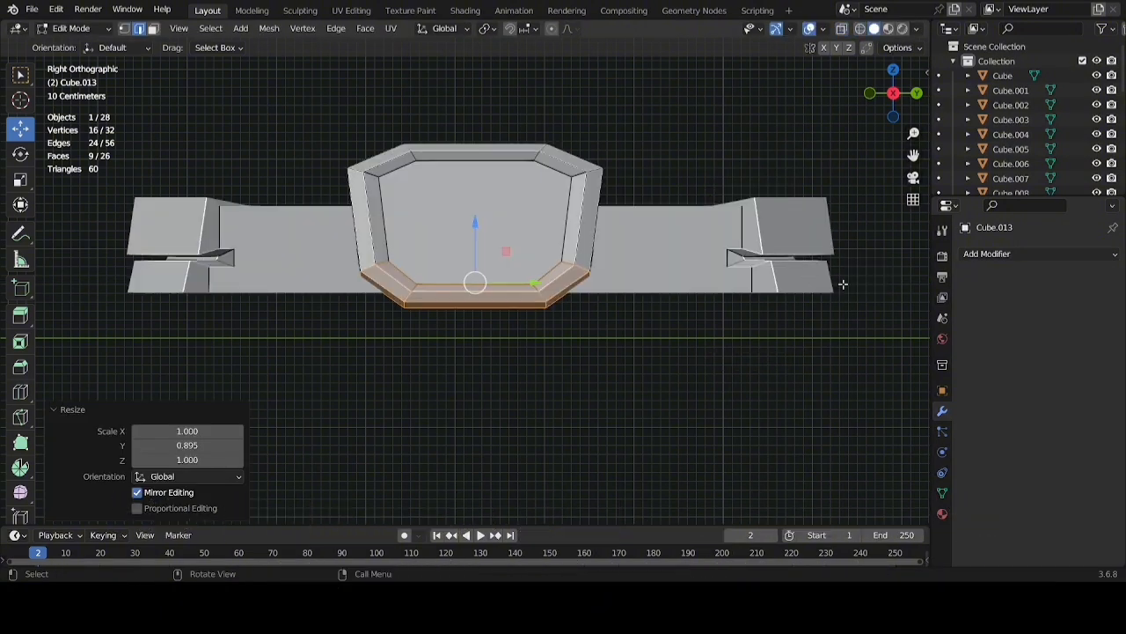
pyautogui.scroll(-3, 794, 272)
pyautogui.moveTo(794, 273); pyautogui.dragTo(755, 318, button='middle')
pyautogui.scroll(-3, 686, 343)
pyautogui.press('Tab')
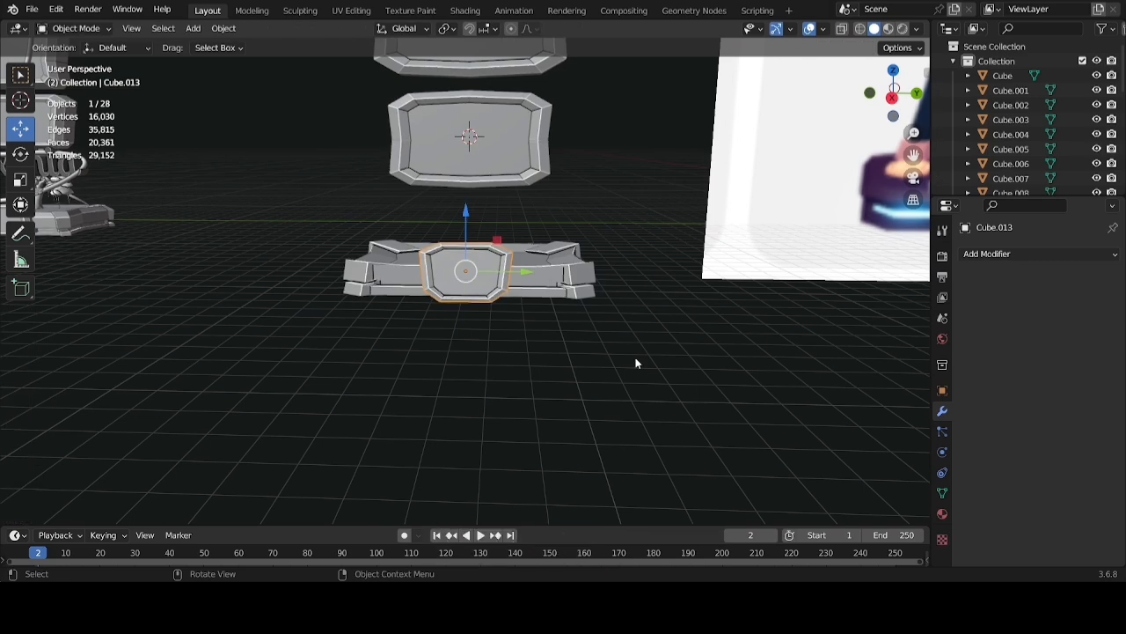
# Scale the tiered base to about 1.529 along Z to make it taller
pyautogui.scroll(2, 591, 262)
pyautogui.scroll(-2, 593, 264)
pyautogui.moveTo(694, 283)
pyautogui.keyDown('shift'); pyautogui.mouseDown(button='middle')
pyautogui.moveTo(533, 285)
pyautogui.moveTo(713, 284)
pyautogui.mouseUp(button='middle'); pyautogui.keyUp('shift')
pyautogui.scroll(3, 629, 249)
pyautogui.keyDown('shift'); pyautogui.moveTo(679, 250); pyautogui.dragTo(648, 255, button='middle'); pyautogui.keyUp('shift')
pyautogui.scroll(-1, 543, 264)
pyautogui.press('s')
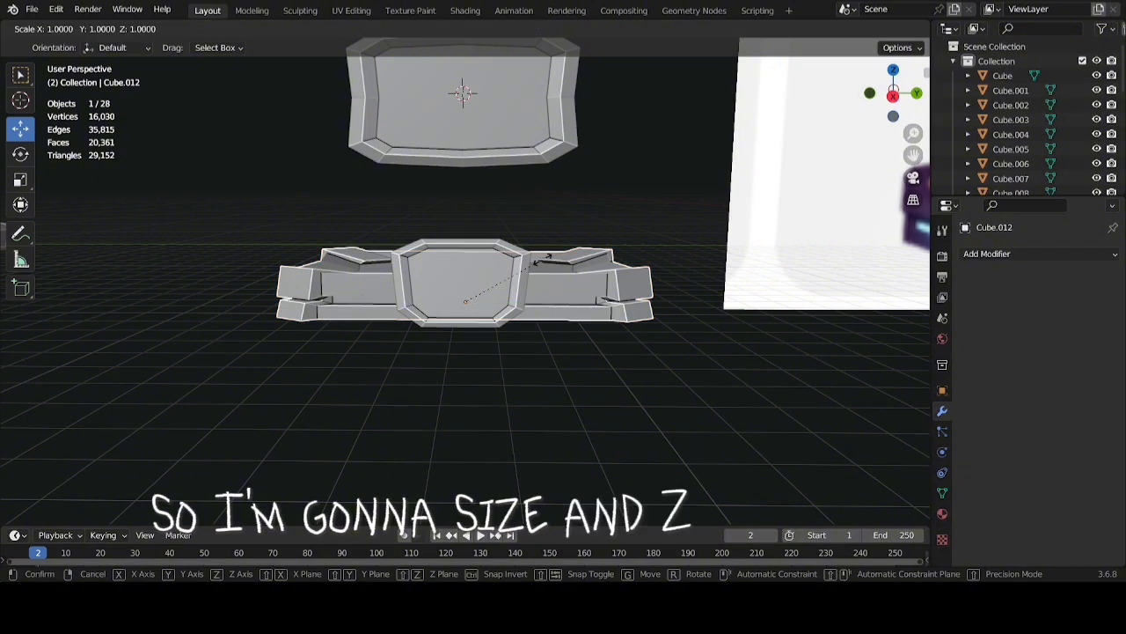
pyautogui.press('z')
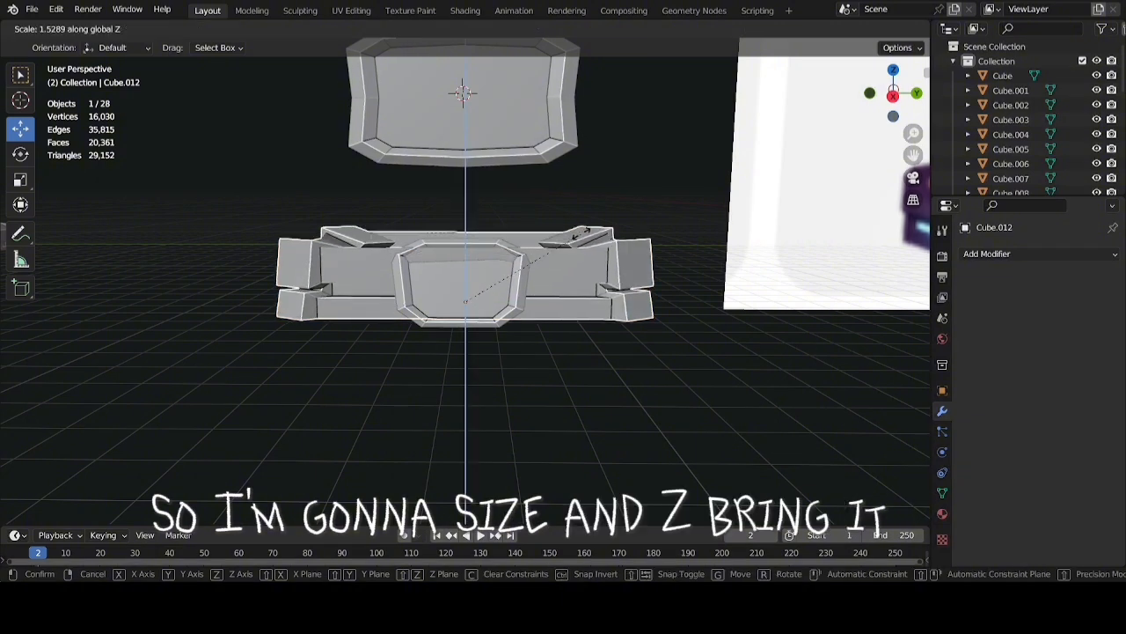
pyautogui.click(585, 234)
# Reposition the small front panel against the taller base, moving it about 0.068 m along X and 0.159 m along Z
pyautogui.moveTo(541, 261); pyautogui.dragTo(642, 266, button='middle')
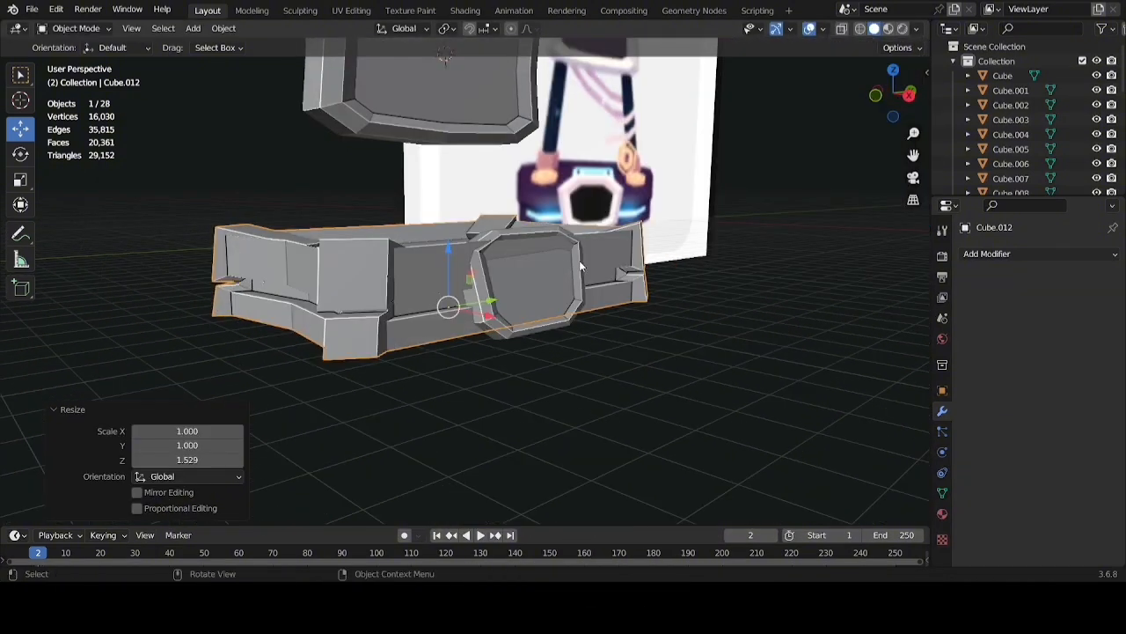
pyautogui.click(540, 265)
pyautogui.moveTo(539, 266); pyautogui.dragTo(825, 157, button='middle')
pyautogui.click(893, 94)
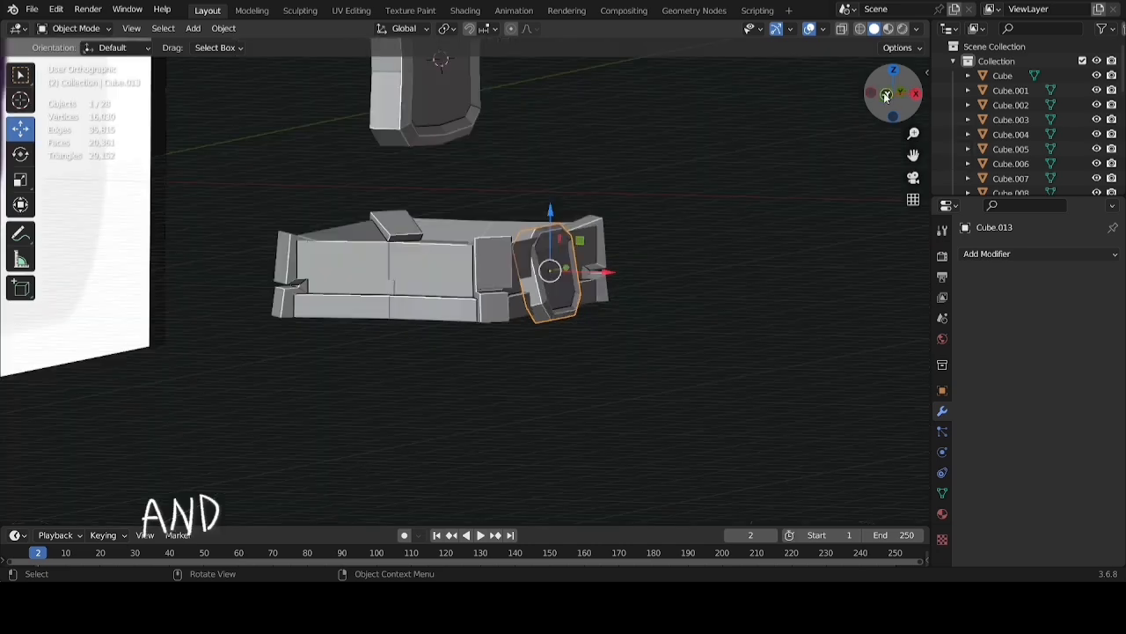
pyautogui.moveTo(605, 275); pyautogui.dragTo(612, 270)
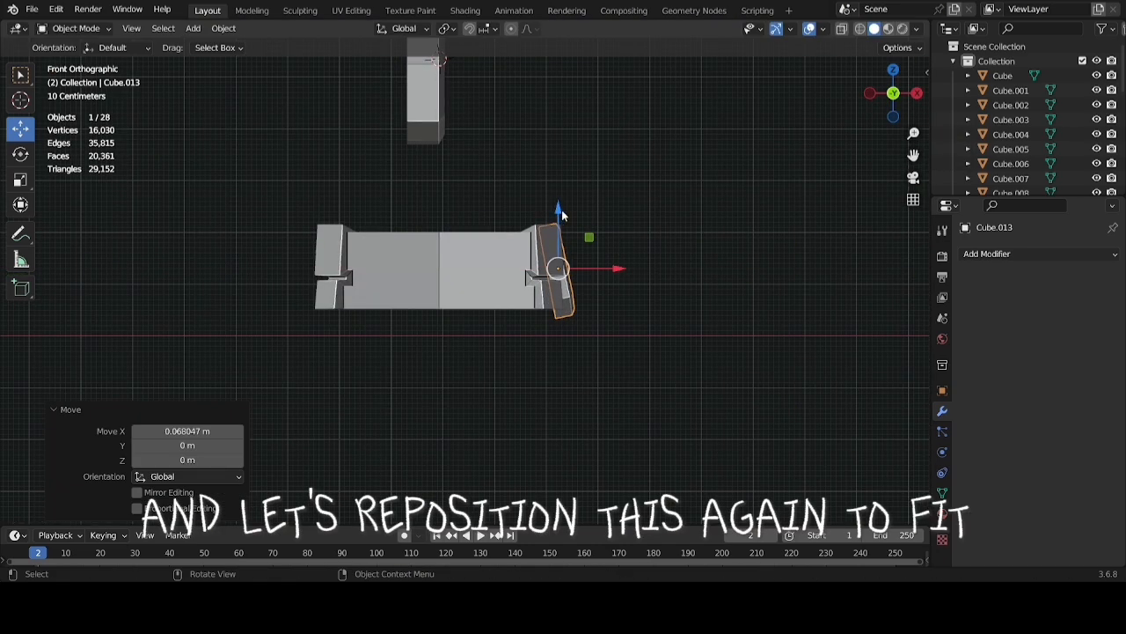
pyautogui.moveTo(558, 213); pyautogui.dragTo(564, 203)
pyautogui.moveTo(563, 202); pyautogui.dragTo(415, 345, button='middle')
pyautogui.scroll(-1, 415, 347)
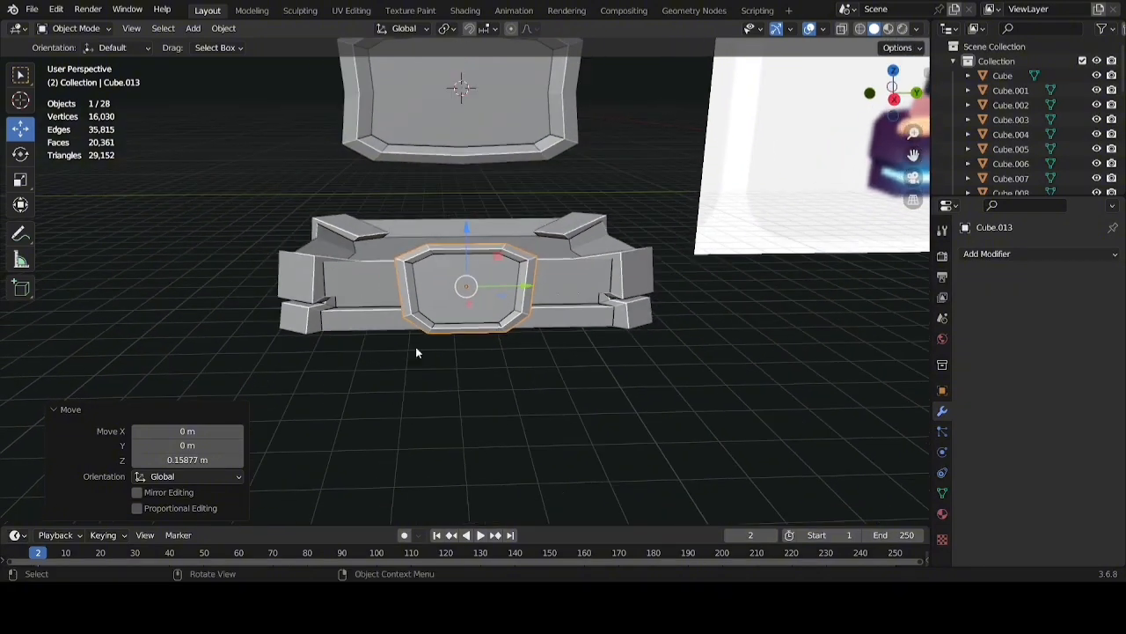
# Deselect the small panel and save the file
pyautogui.click(423, 419)
pyautogui.scroll(-3, 430, 407)
pyautogui.moveTo(430, 407); pyautogui.dragTo(539, 444, button='middle')
pyautogui.scroll(1, 444, 356)
pyautogui.scroll(-2, 577, 385)
pyautogui.hotkey('ctrl', 's')
# Compare the stacked panels and base with the finished stand and the reference image
pyautogui.scroll(-1, 617, 446)
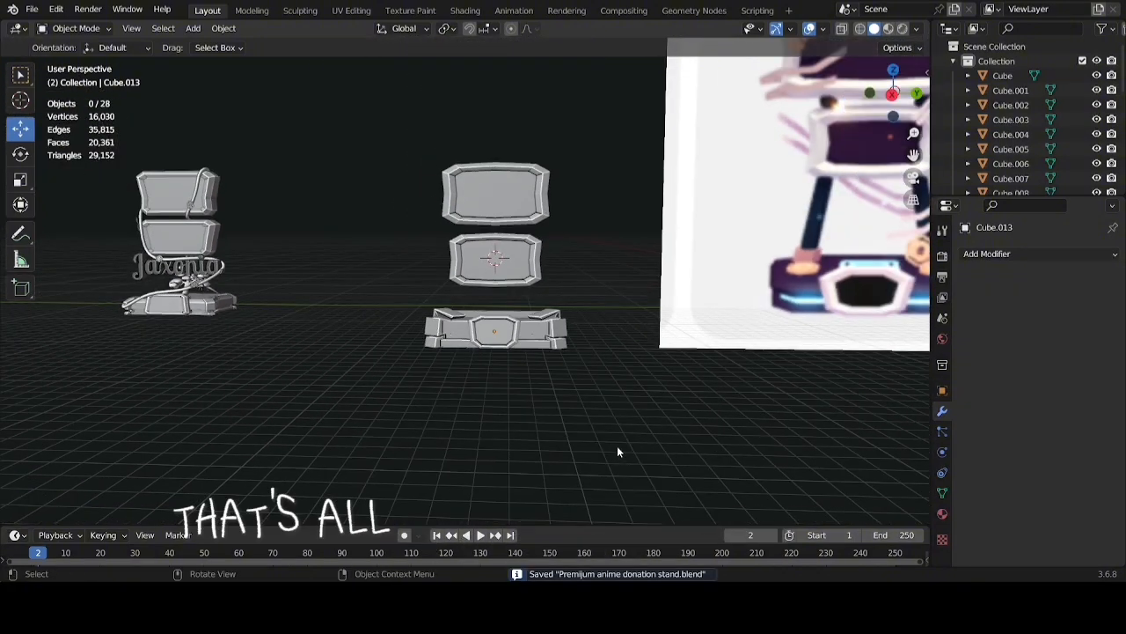
pyautogui.moveTo(617, 445); pyautogui.dragTo(624, 467, button='middle')
pyautogui.scroll(3, 620, 463)
pyautogui.moveTo(570, 414); pyautogui.dragTo(554, 356, button='middle')
pyautogui.scroll(-3, 582, 330)
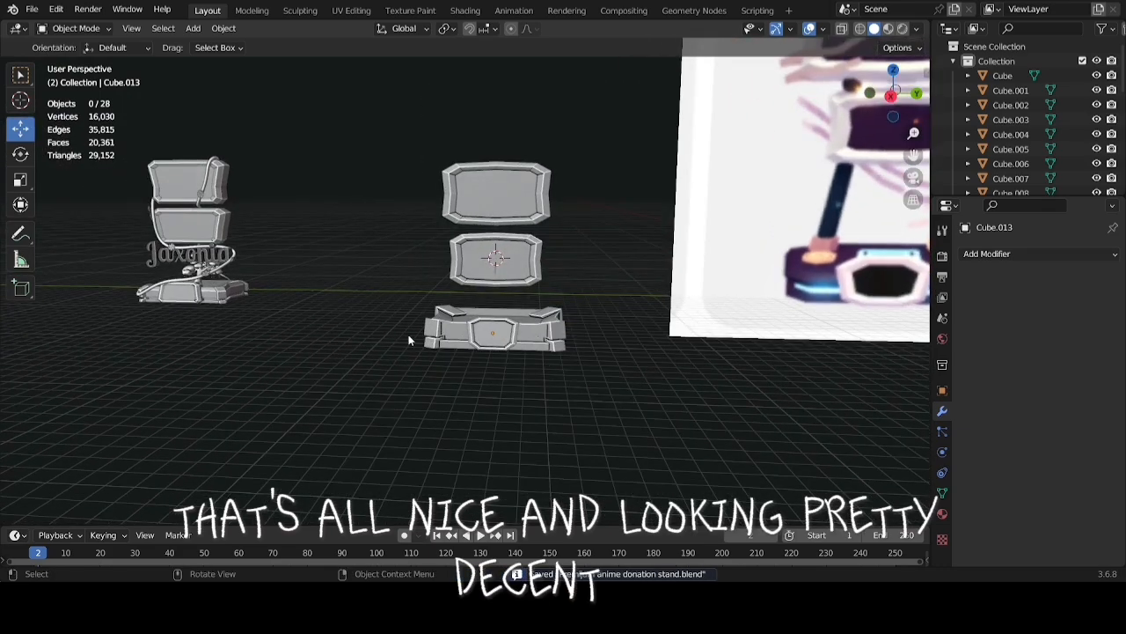
pyautogui.keyDown('shift'); pyautogui.moveTo(596, 308); pyautogui.dragTo(665, 305, button='middle'); pyautogui.keyUp('shift')
pyautogui.scroll(1, 488, 262)
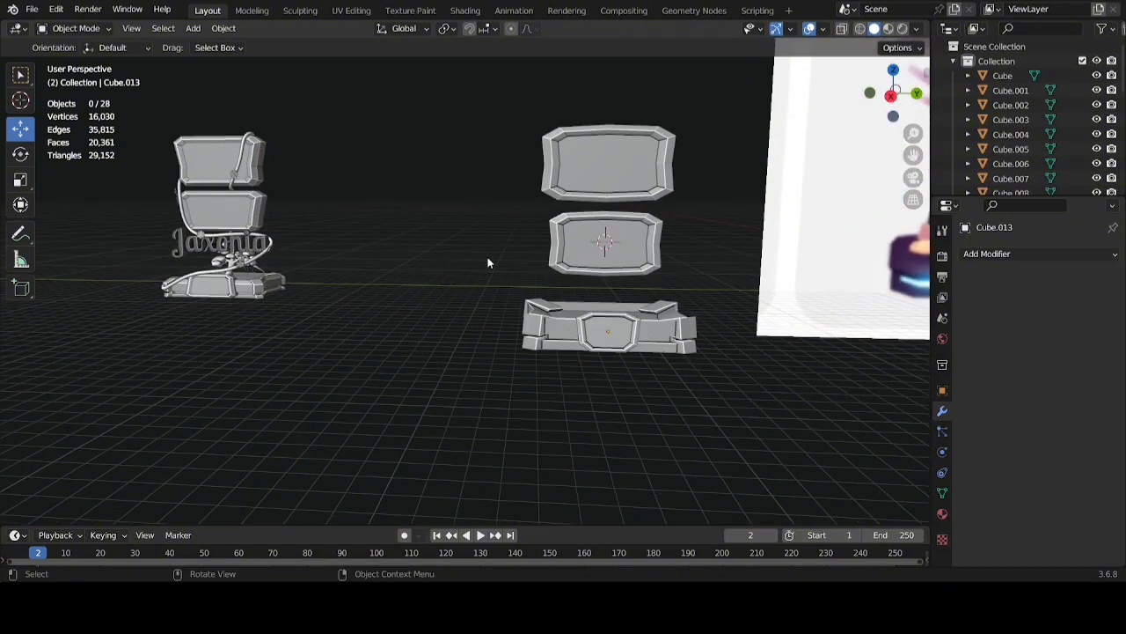
pyautogui.keyDown('shift'); pyautogui.moveTo(578, 301); pyautogui.dragTo(556, 302, button='middle'); pyautogui.keyUp('shift')
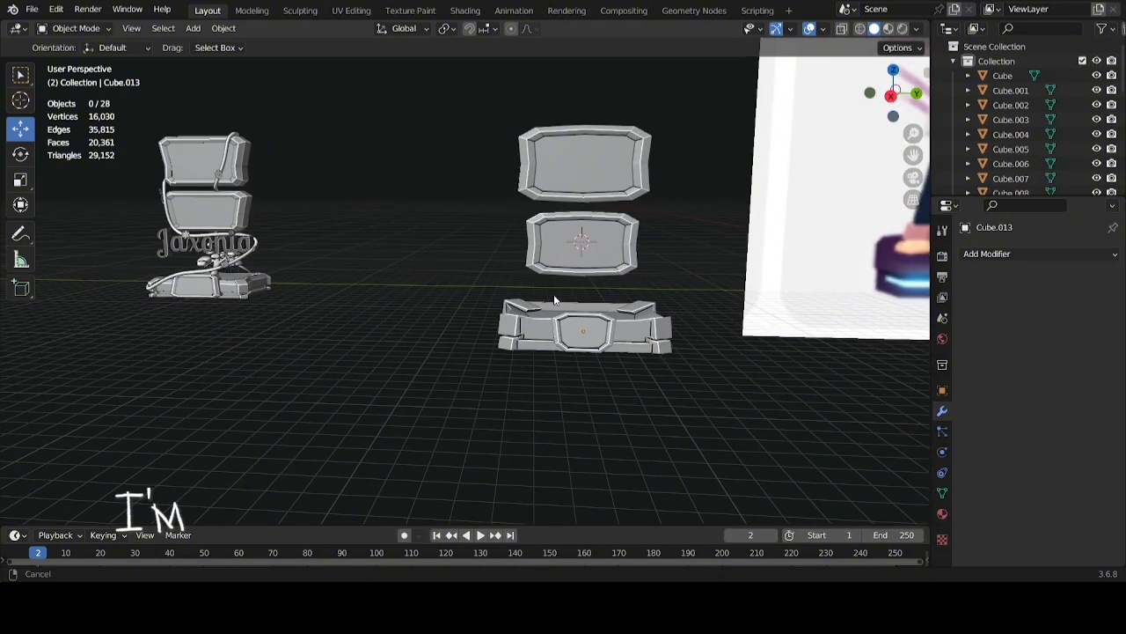
# Duplicate the 3D name lettering from the finished stand toward the new model and set its origin to geometry
pyautogui.click(230, 251)
pyautogui.hotkey('shift', 'd')
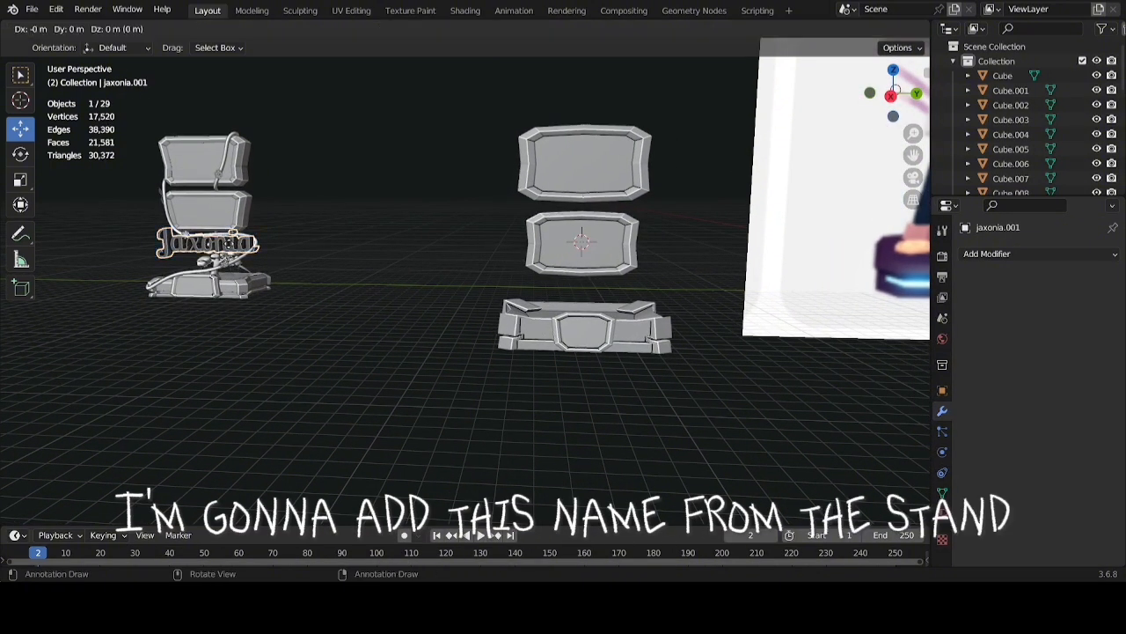
pyautogui.click(540, 293)
pyautogui.moveTo(539, 293); pyautogui.dragTo(592, 308, button='middle')
pyautogui.moveTo(556, 269); pyautogui.dragTo(261, 241, button='middle')
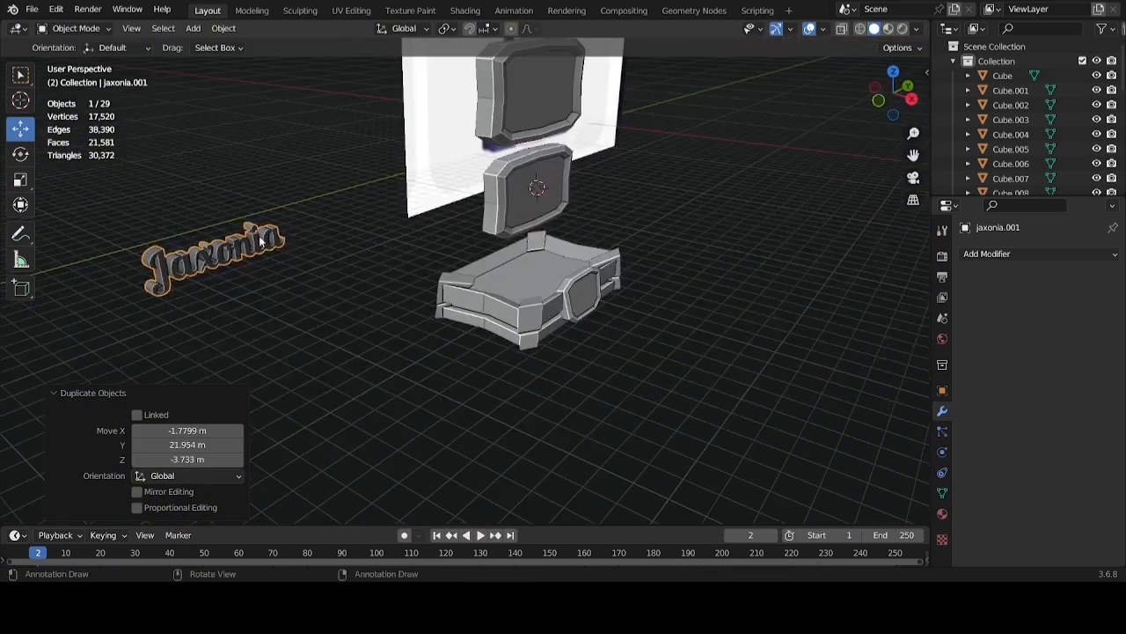
pyautogui.rightClick(258, 239)
pyautogui.moveTo(220, 290)
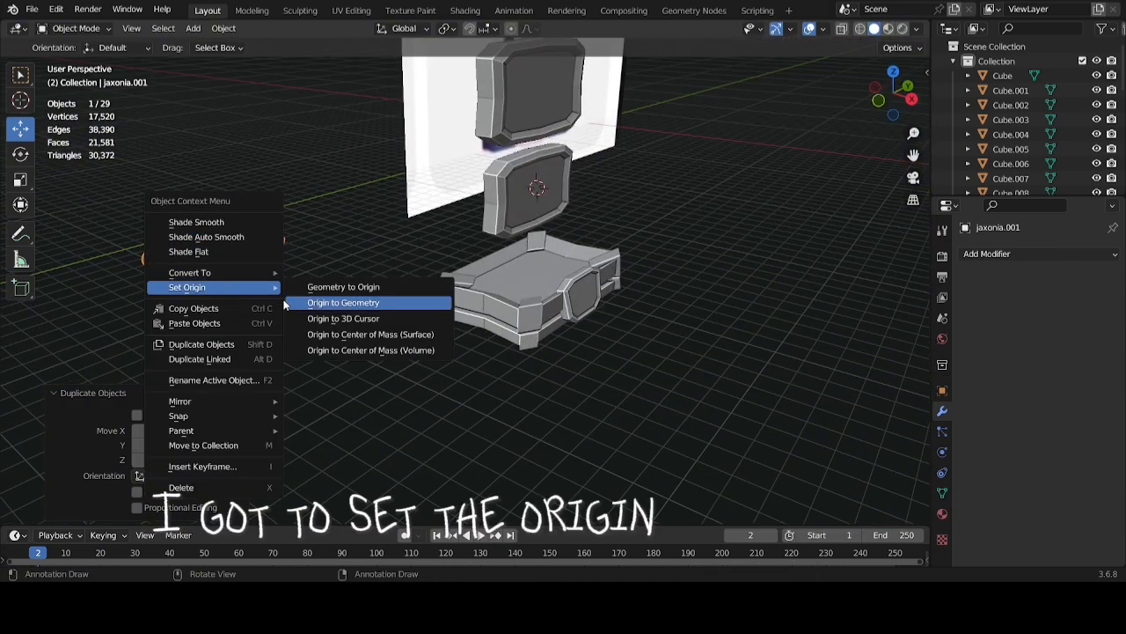
pyautogui.click(344, 305)
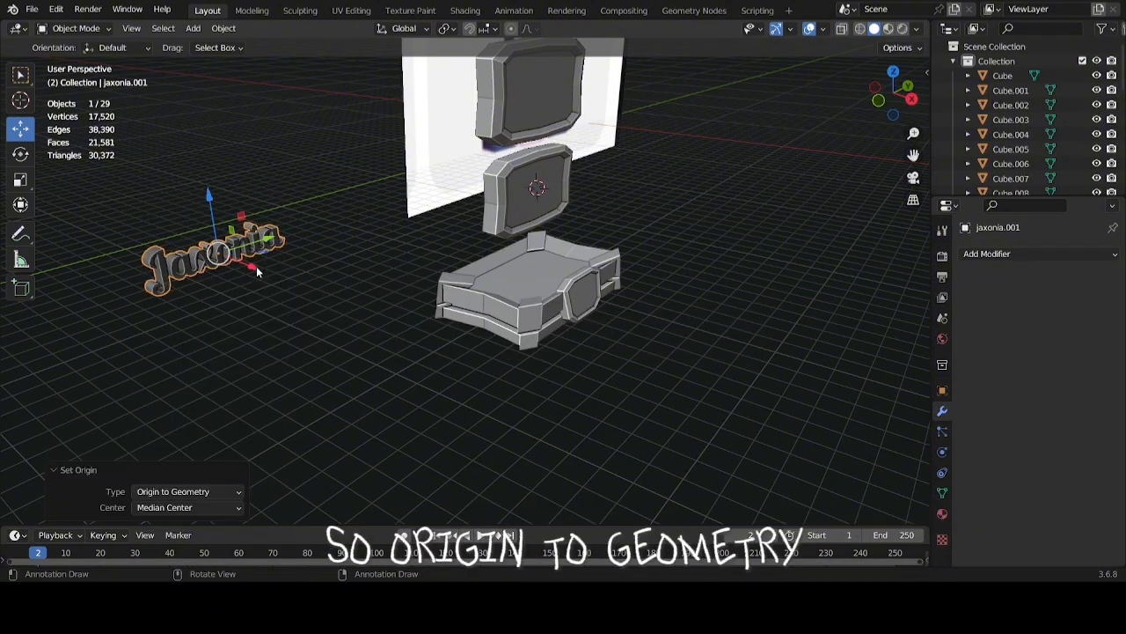
# Move the duplicated lettering 17.72 m along X, raise it above the base, and shift it about 4.13 m along Y
pyautogui.press('g')
pyautogui.press('x')
pyautogui.click(528, 313)
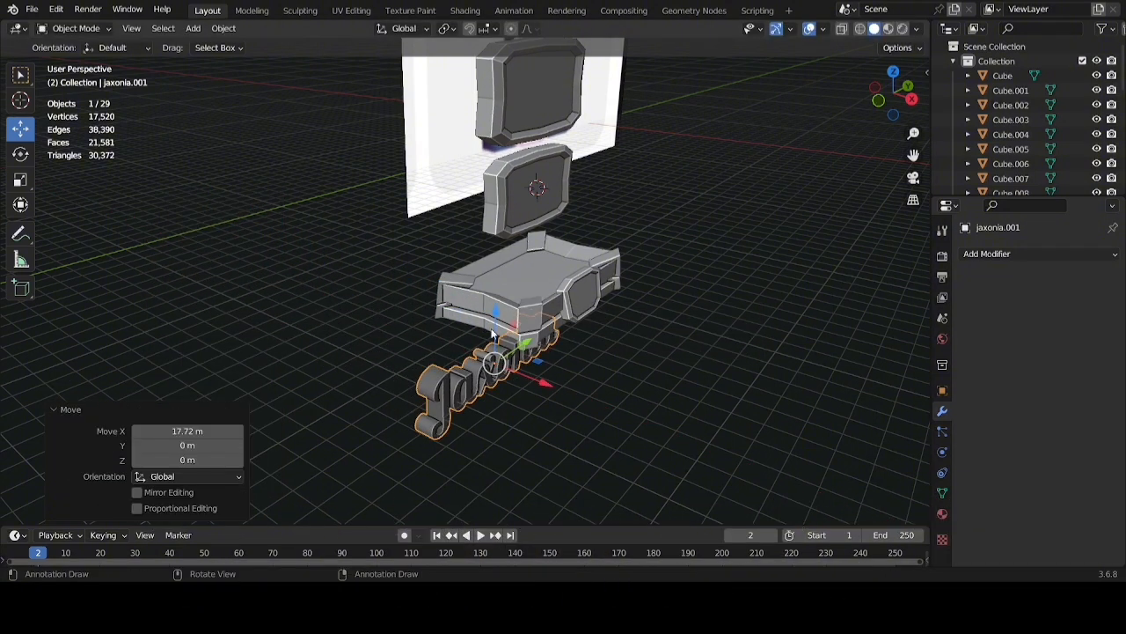
pyautogui.press('g')
pyautogui.press('z')
pyautogui.click(486, 215)
pyautogui.moveTo(487, 215); pyautogui.dragTo(380, 196, button='middle')
pyautogui.moveTo(546, 263); pyautogui.dragTo(660, 264)
pyautogui.keyDown('shift'); pyautogui.moveTo(672, 263); pyautogui.dragTo(567, 205, button='middle'); pyautogui.keyUp('shift')
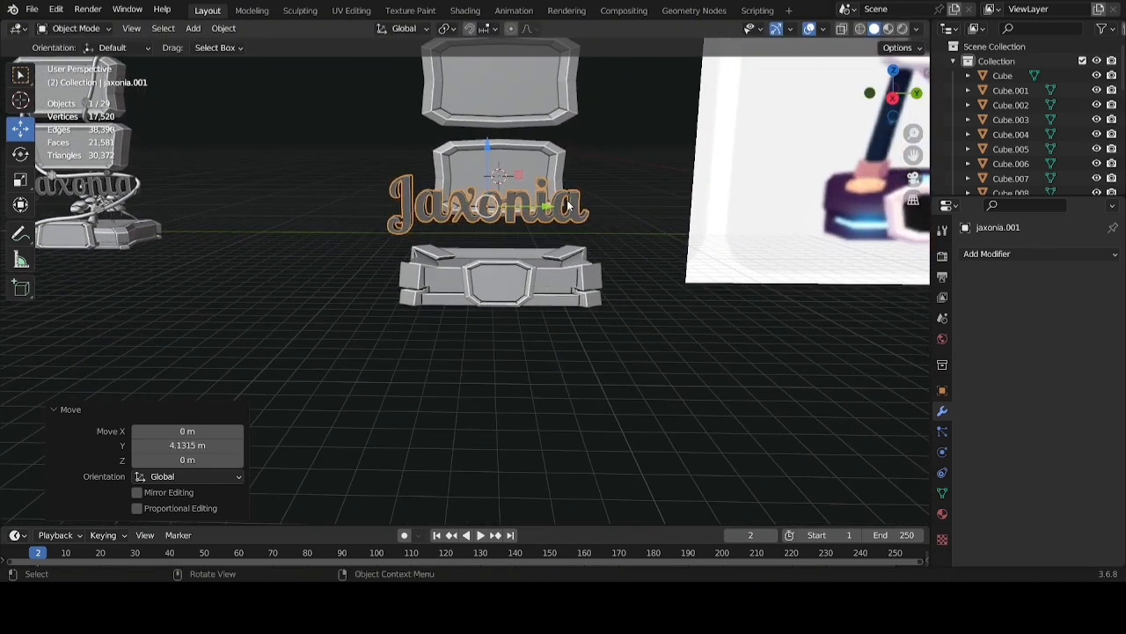
# Centre the lettering on the stand, lower it toward the base, and move it about -1.73 m along X
pyautogui.moveTo(532, 211); pyautogui.dragTo(543, 214)
pyautogui.moveTo(499, 145); pyautogui.dragTo(499, 179)
pyautogui.moveTo(499, 178); pyautogui.dragTo(628, 196, button='middle')
pyautogui.moveTo(526, 237); pyautogui.dragTo(493, 240)
pyautogui.moveTo(493, 240); pyautogui.dragTo(459, 239, button='middle')
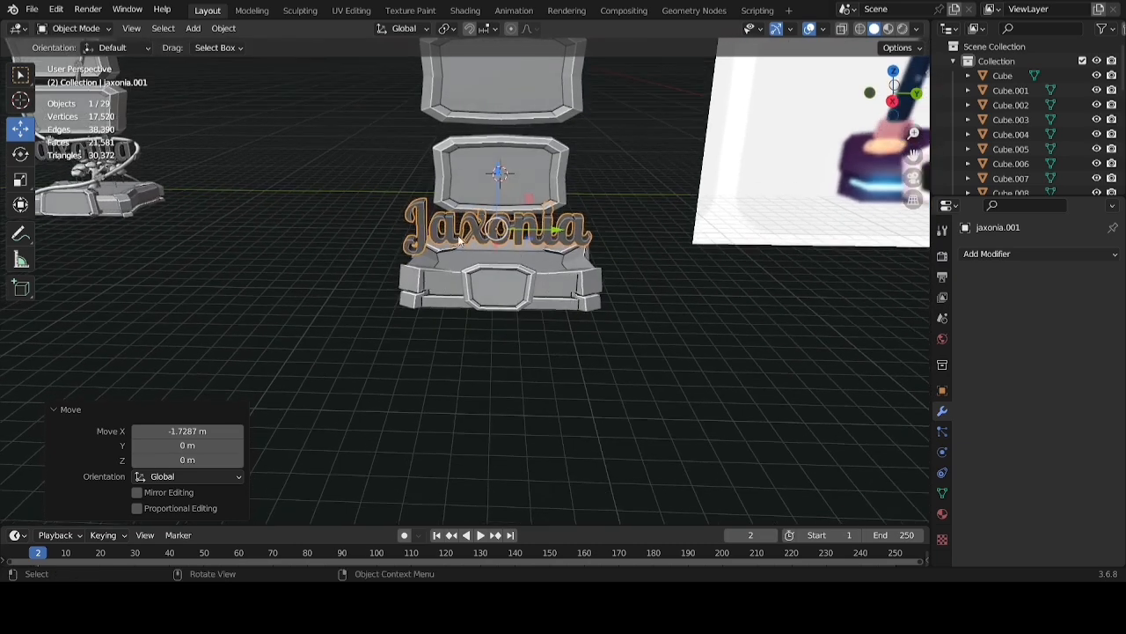
# Lower the base and its small front panel together by about 0.817 m along Z
pyautogui.click(507, 284)
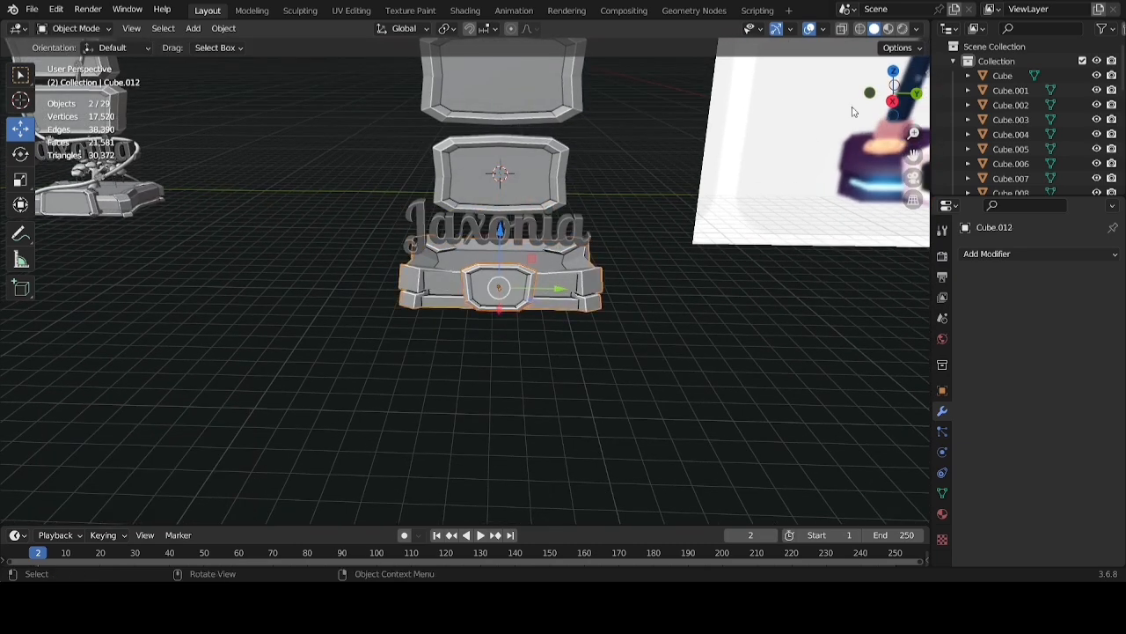
pyautogui.click(895, 102)
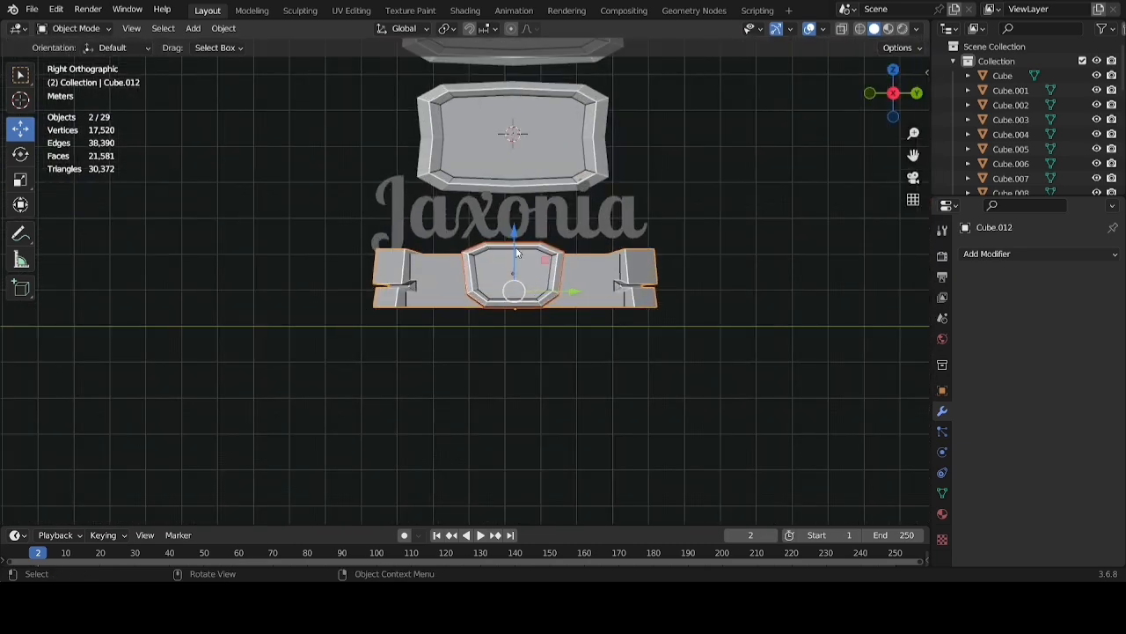
pyautogui.moveTo(516, 253); pyautogui.dragTo(516, 282)
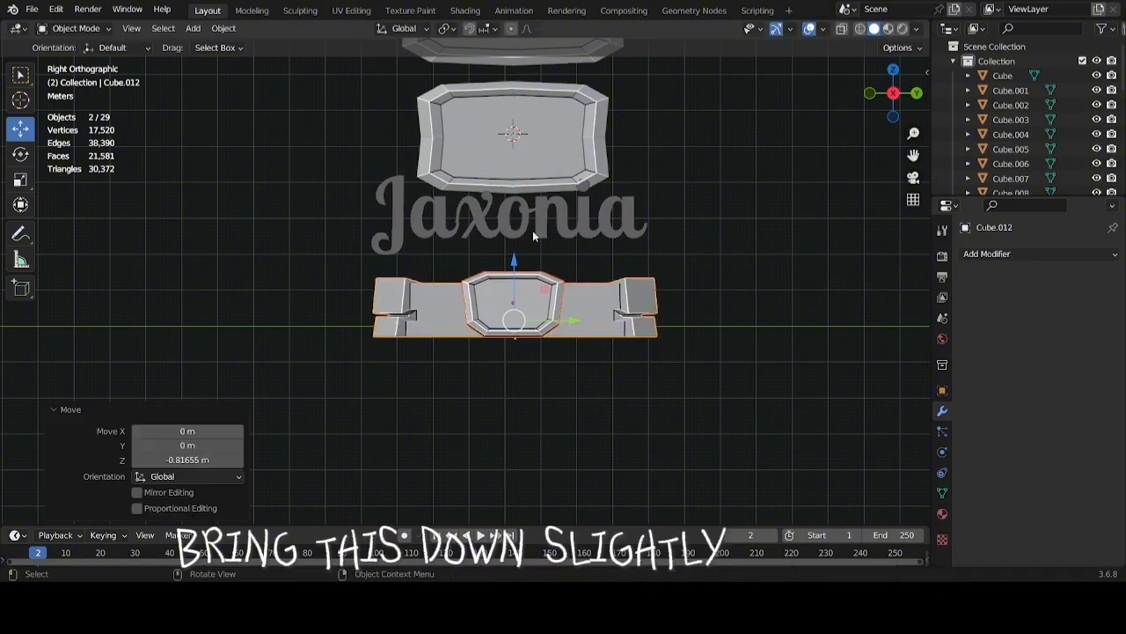
# Lower the lettering about 0.278 m along Z and shift it about 0.082 m along Y to centre it above the base
pyautogui.click(532, 235)
pyautogui.moveTo(506, 185); pyautogui.dragTo(506, 195)
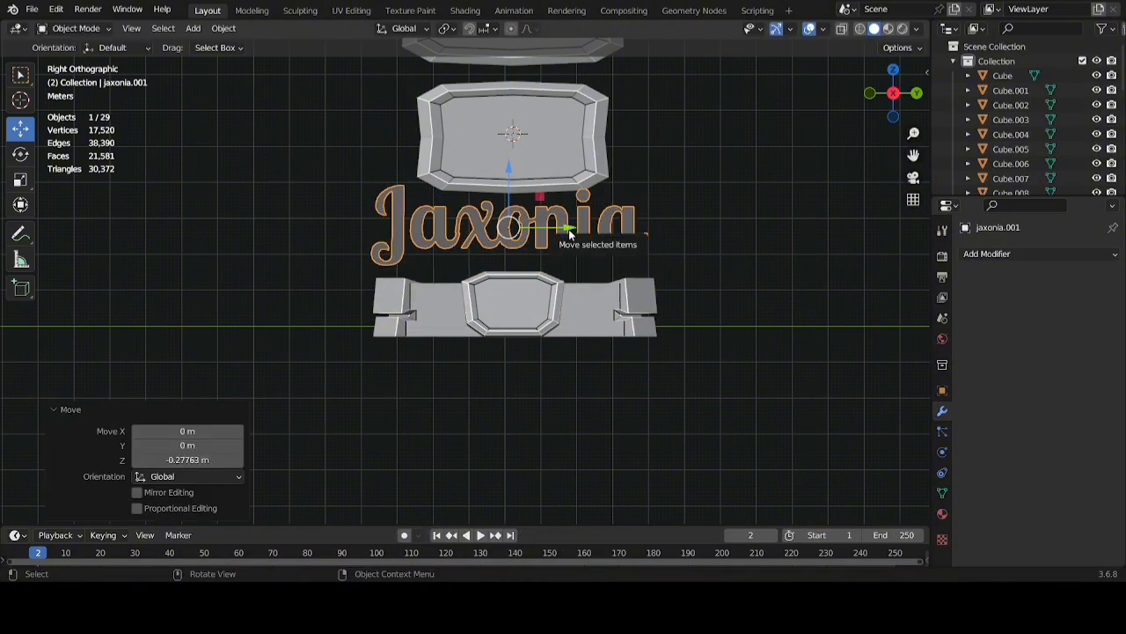
pyautogui.moveTo(570, 233); pyautogui.dragTo(577, 230)
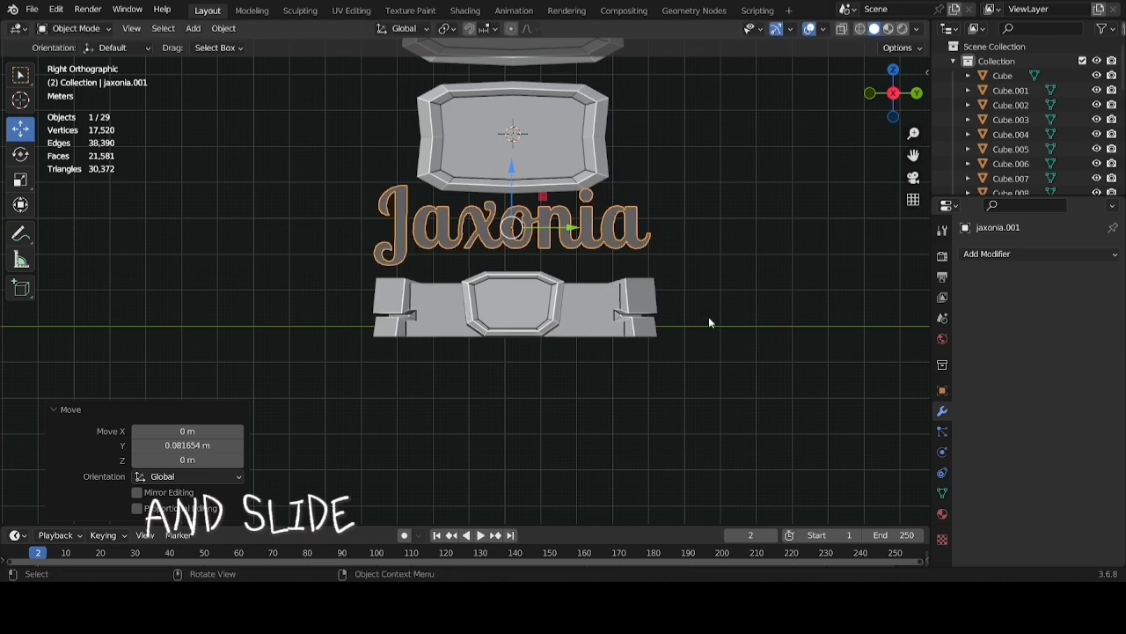
pyautogui.click(704, 304)
# Examine the slanted posts and the details on the base in the reference image
pyautogui.scroll(-2, 688, 266)
pyautogui.moveTo(688, 266); pyautogui.dragTo(521, 341, button='middle')
pyautogui.scroll(4, 762, 324)
pyautogui.keyDown('shift'); pyautogui.moveTo(716, 322); pyautogui.dragTo(560, 378, button='middle'); pyautogui.keyUp('shift')
pyautogui.scroll(1, 561, 295)
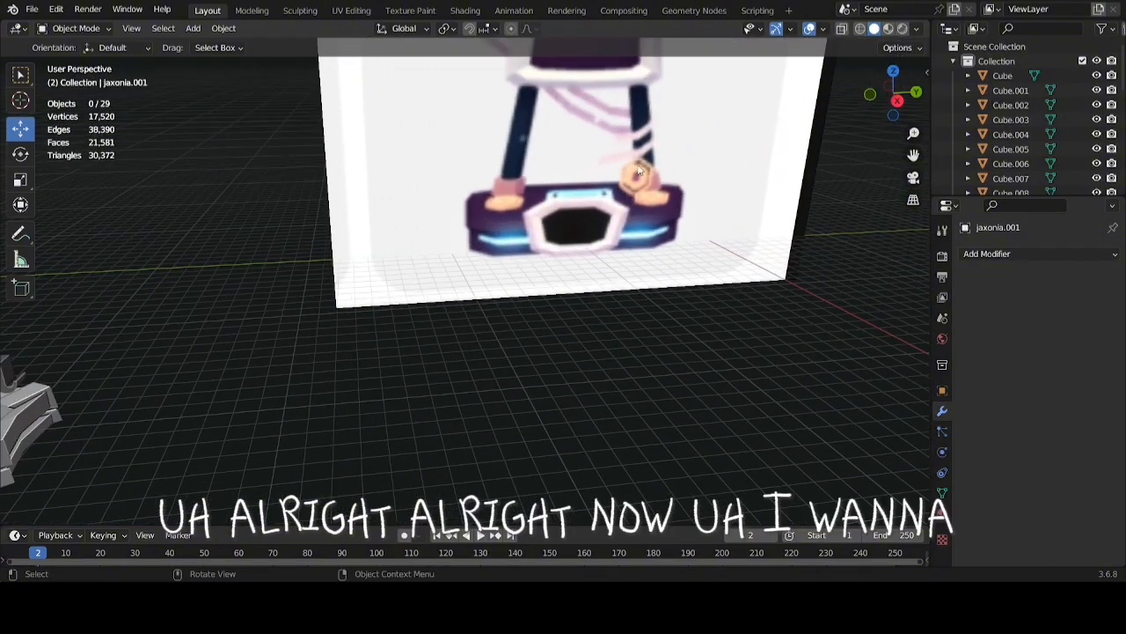
# Examine the hexagonal coin and base on the reference image alongside the existing podium model
pyautogui.scroll(-2, 684, 187)
pyautogui.moveTo(692, 183); pyautogui.dragTo(637, 171, button='middle')
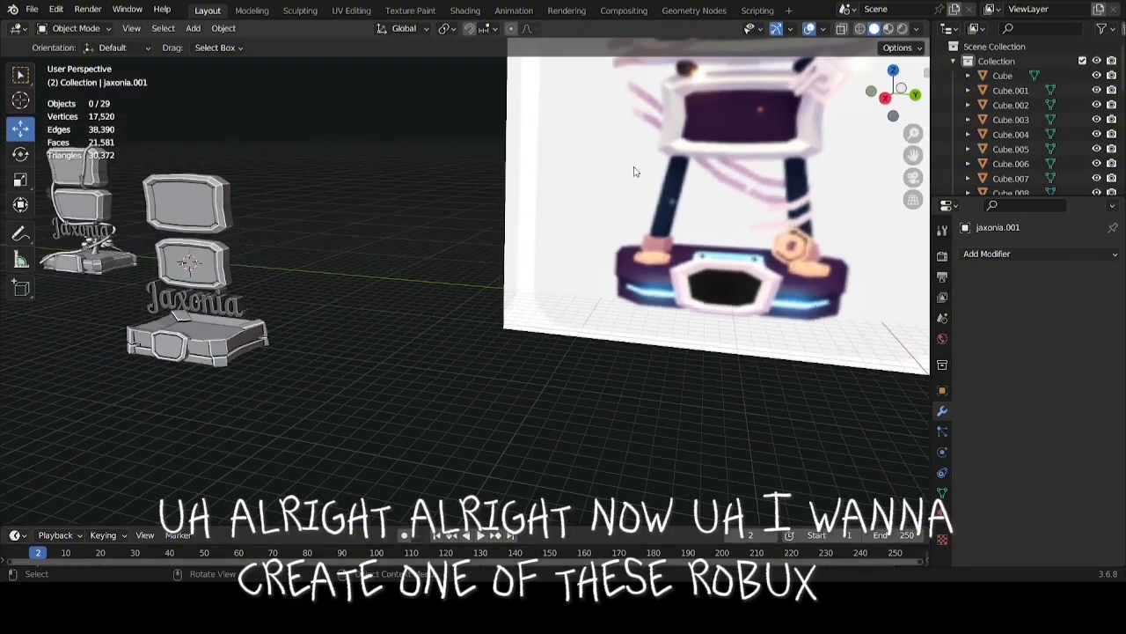
pyautogui.keyDown('shift'); pyautogui.moveTo(727, 220); pyautogui.dragTo(658, 200, button='middle'); pyautogui.keyUp('shift')
pyautogui.moveTo(579, 218); pyautogui.dragTo(620, 239, button='middle')
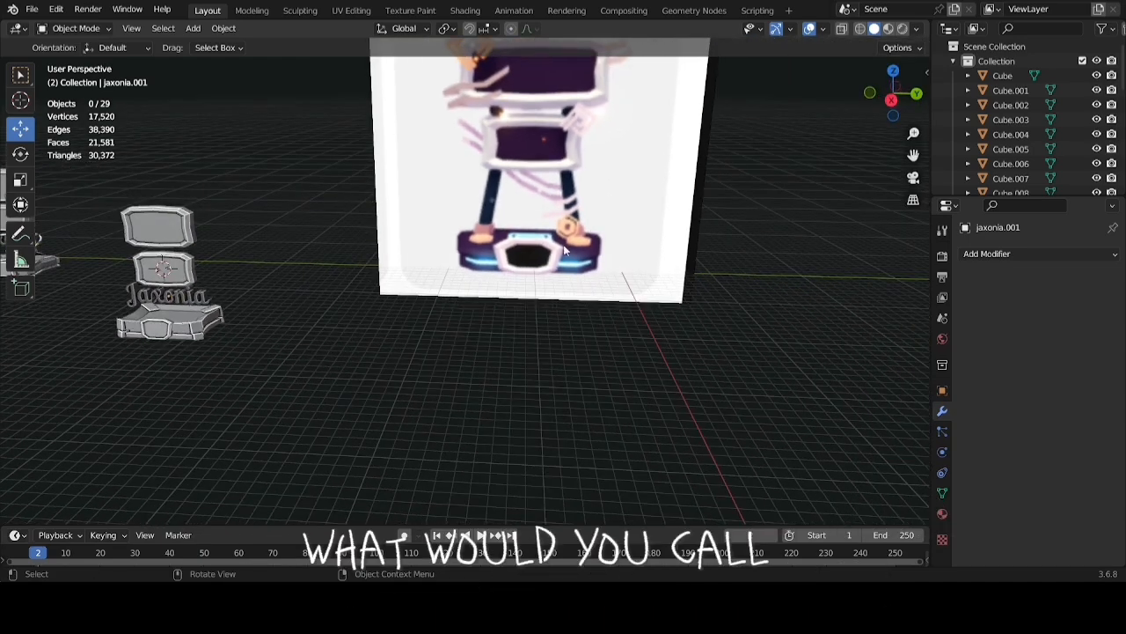
pyautogui.scroll(2, 641, 238)
pyautogui.scroll(-2, 643, 230)
pyautogui.keyDown('shift'); pyautogui.moveTo(542, 313); pyautogui.dragTo(928, 203, button='middle'); pyautogui.keyUp('shift')
pyautogui.scroll(3, 646, 153)
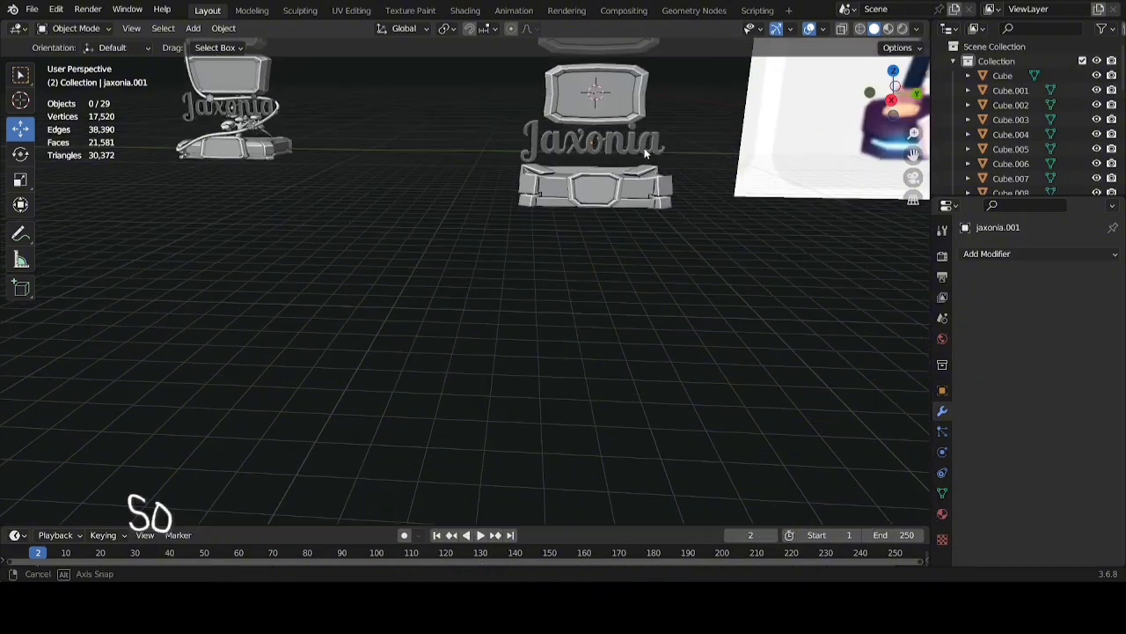
# Place the 3D cursor in the empty area in front of the podium base
pyautogui.keyDown('shift'); pyautogui.moveTo(646, 153); pyautogui.dragTo(548, 231, button='middle'); pyautogui.keyUp('shift')
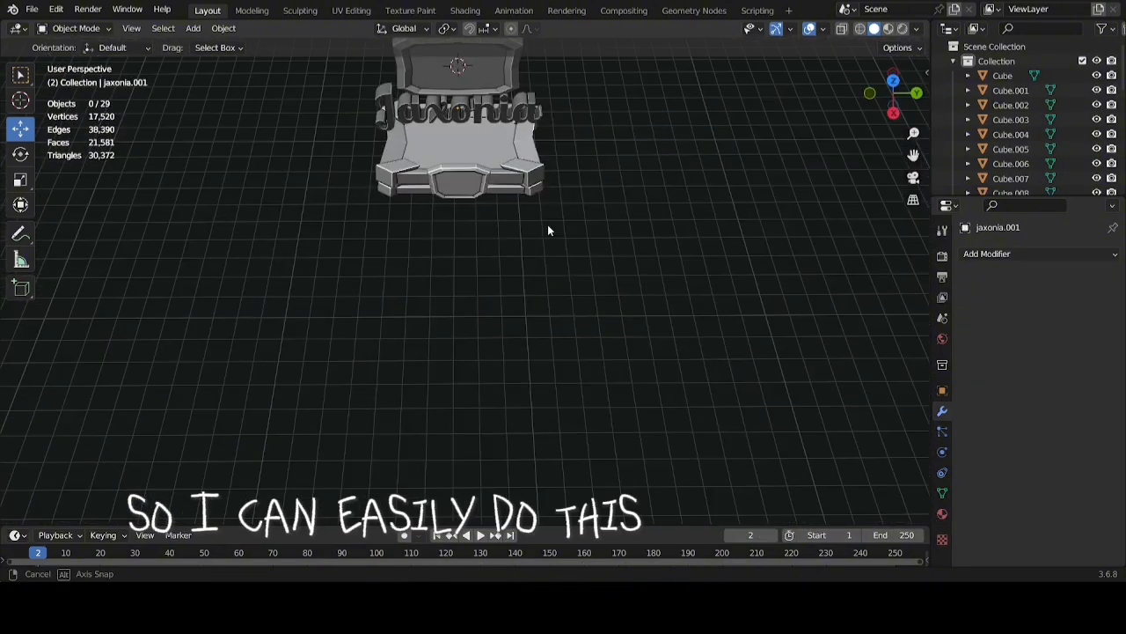
pyautogui.click(20, 99)
pyautogui.scroll(3, 485, 314)
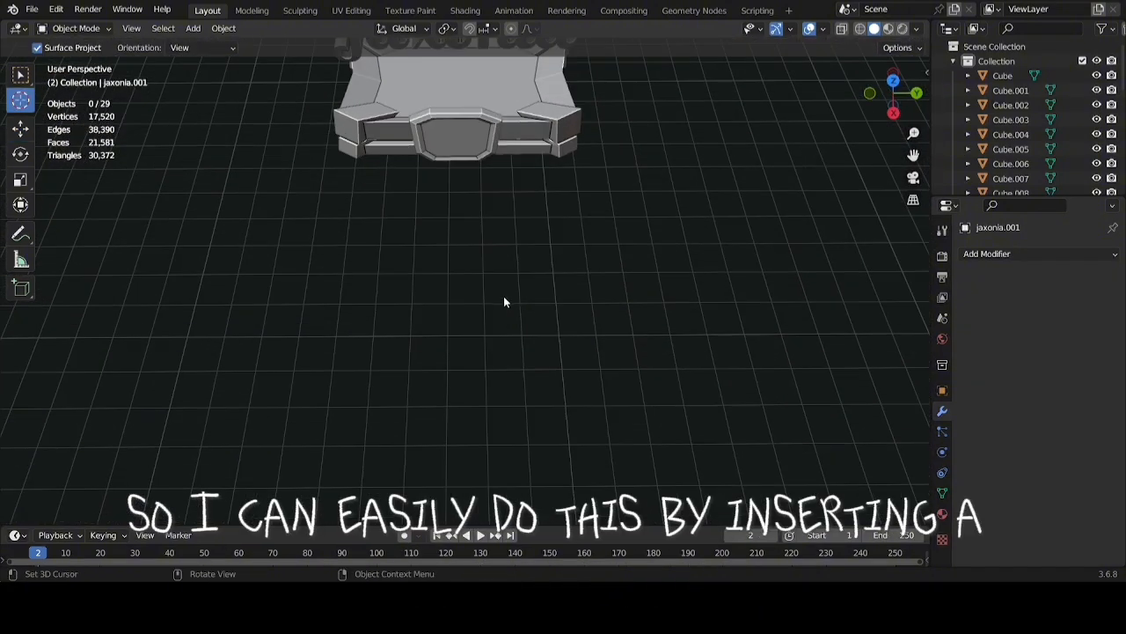
pyautogui.scroll(3, 464, 318)
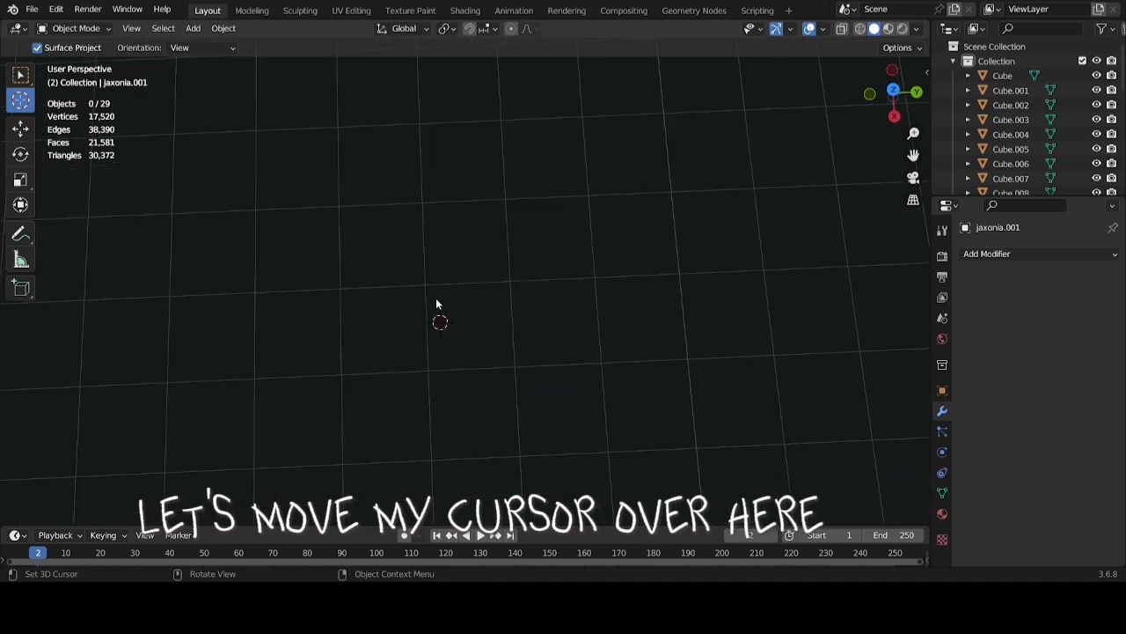
pyautogui.scroll(-3, 436, 300)
# Add a six-sided cylinder mesh with 1 m radius and 2 m depth at the 3D cursor
pyautogui.hotkey('shift', 'a')
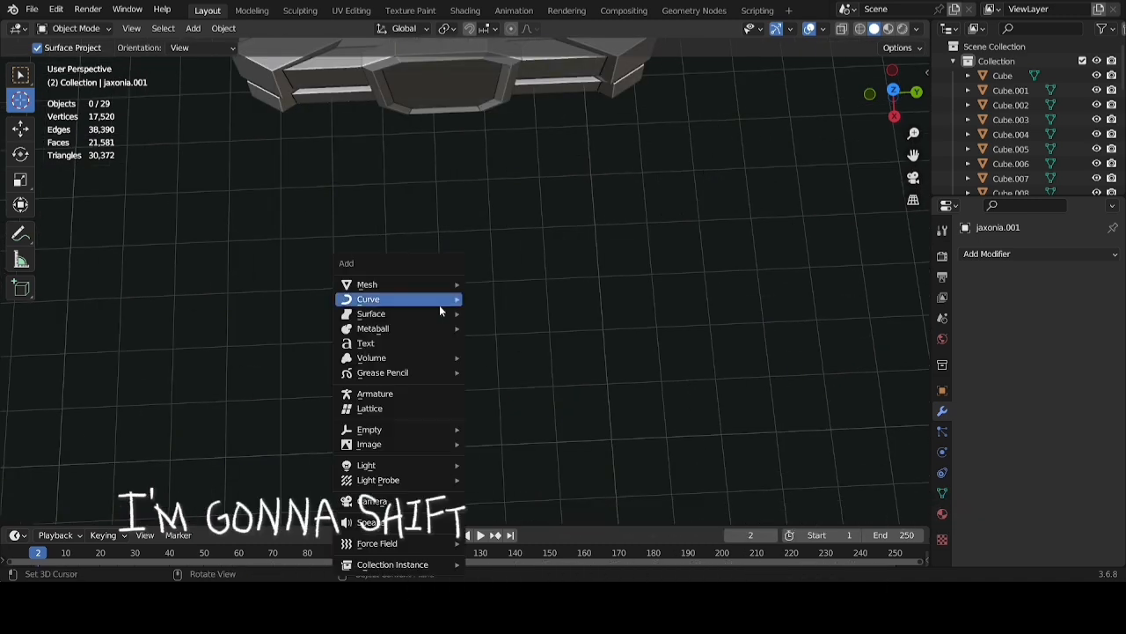
pyautogui.moveTo(446, 285)
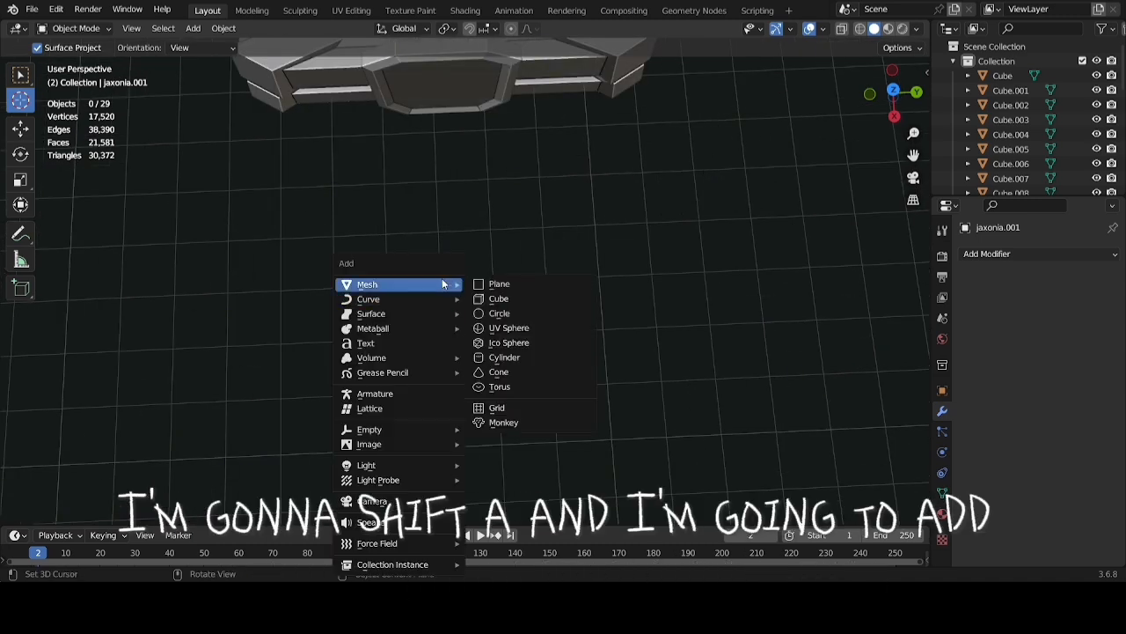
pyautogui.click(528, 355)
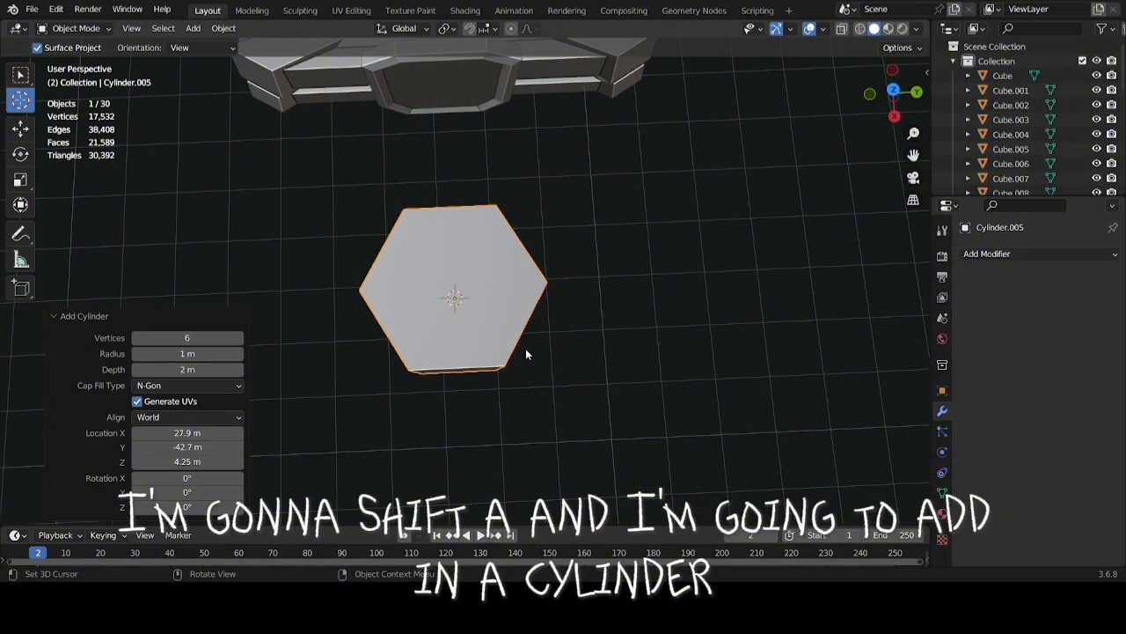
# Flatten the hexagonal cylinder along the Z axis to about 0.21 of its height, following the coin on the reference image
pyautogui.scroll(-5, 519, 323)
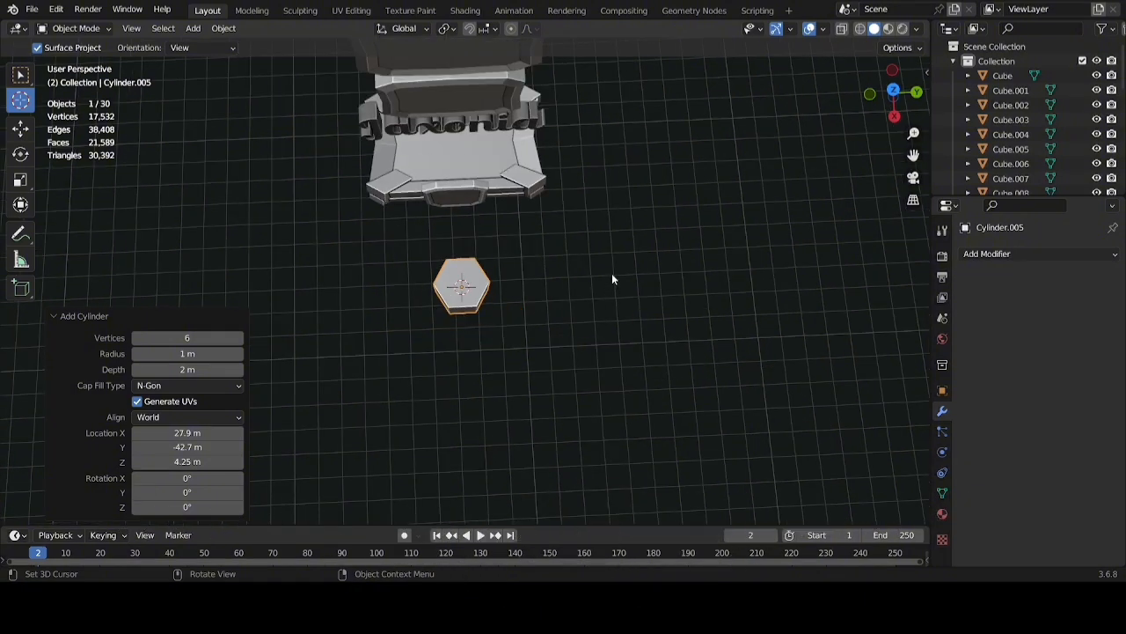
pyautogui.moveTo(613, 279); pyautogui.dragTo(524, 160, button='middle')
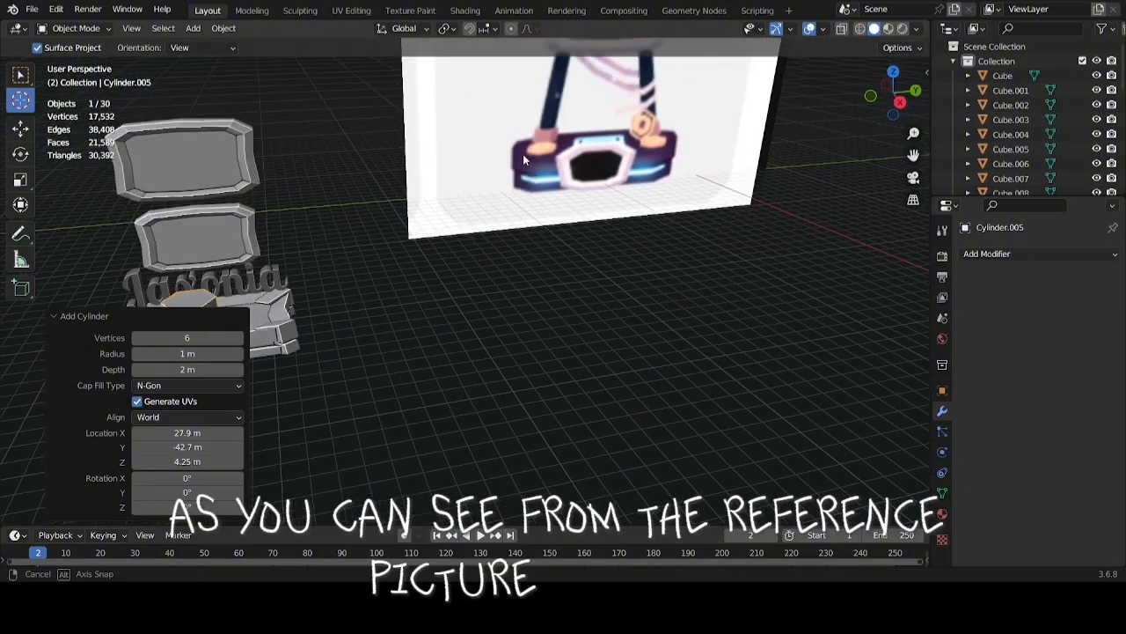
pyautogui.keyDown('shift'); pyautogui.moveTo(543, 212); pyautogui.dragTo(600, 270, button='middle'); pyautogui.keyUp('shift')
pyautogui.scroll(-2, 714, 146)
pyautogui.scroll(7, 565, 349)
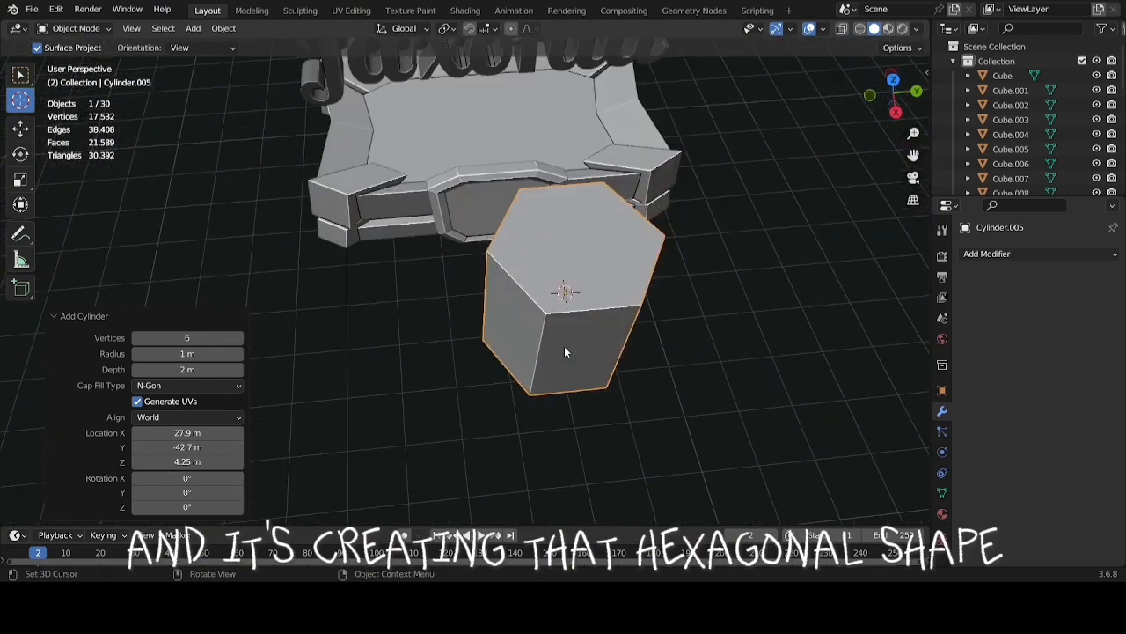
pyautogui.keyDown('shift'); pyautogui.moveTo(598, 331); pyautogui.dragTo(548, 268, button='middle'); pyautogui.keyUp('shift')
pyautogui.scroll(-4, 548, 315)
pyautogui.press('s')
pyautogui.press('z')
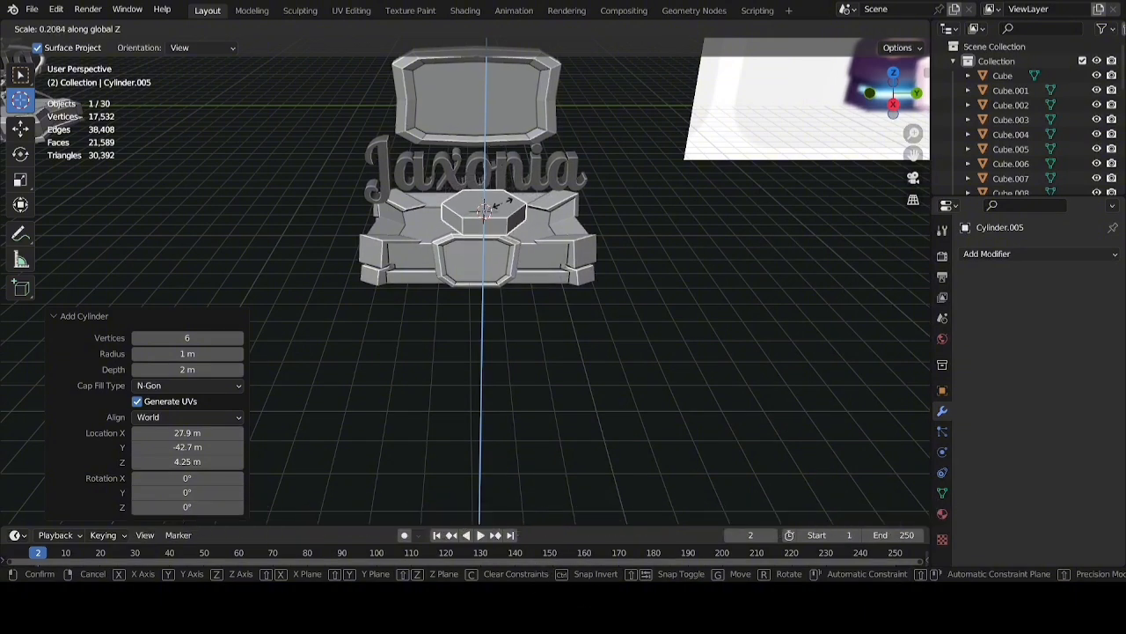
pyautogui.click(502, 205)
# Enlarge the hexagonal plate uniformly by a factor of 1.618 and thin it further along the Z axis
pyautogui.moveTo(502, 205); pyautogui.dragTo(591, 294, button='middle')
pyautogui.scroll(3, 610, 343)
pyautogui.press('s')
pyautogui.click(624, 214)
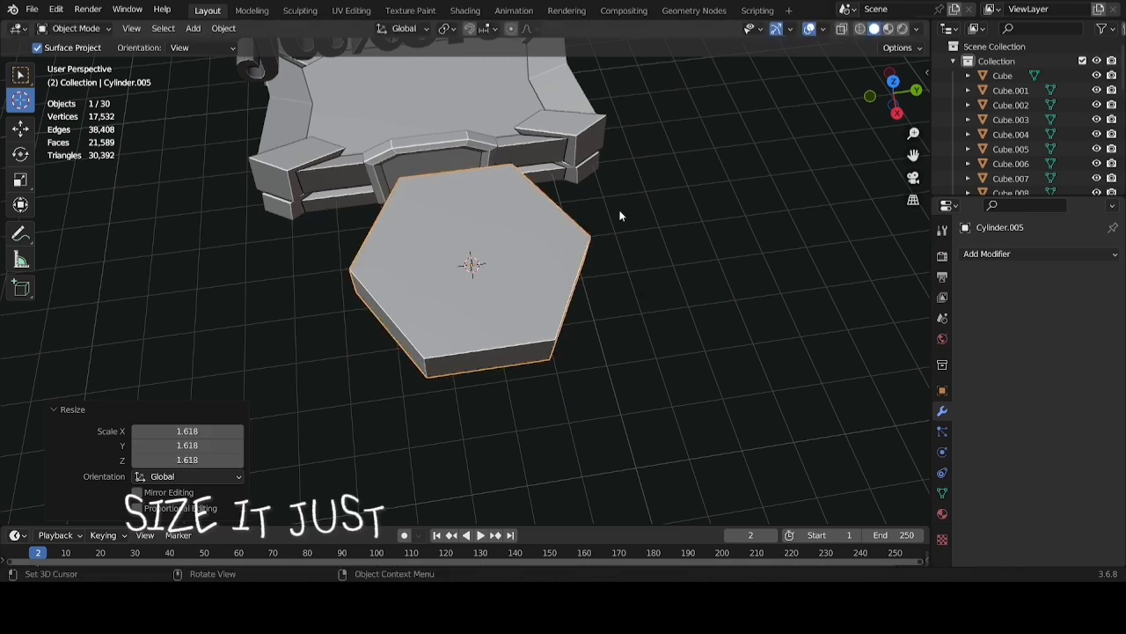
pyautogui.moveTo(623, 214); pyautogui.dragTo(606, 177, button='middle')
pyautogui.press('s')
pyautogui.press('z')
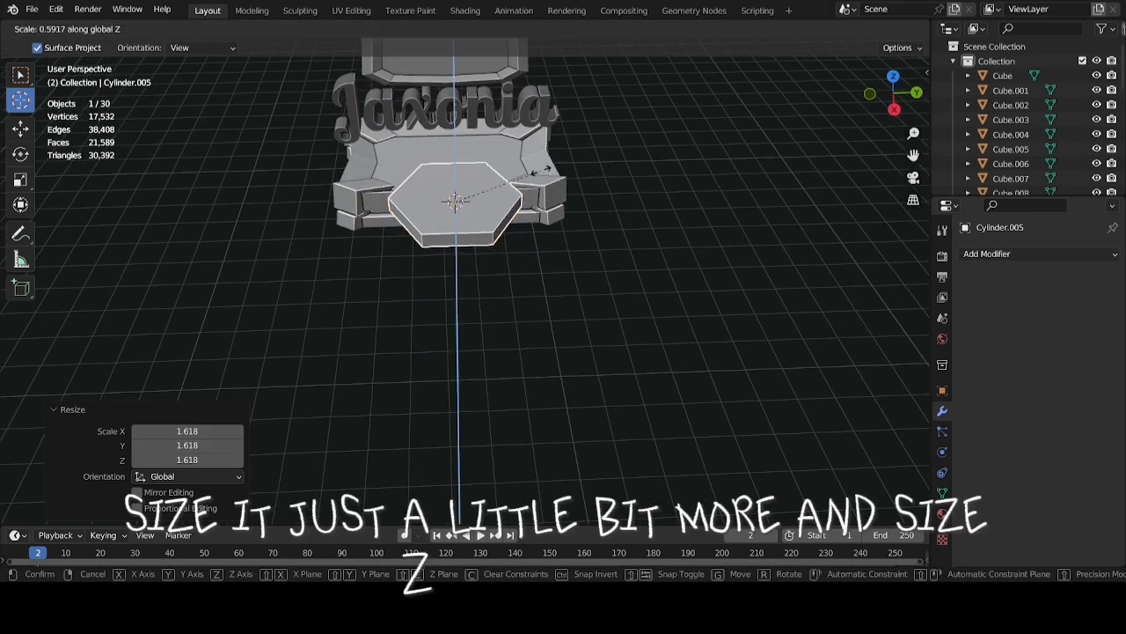
pyautogui.click(540, 238)
pyautogui.moveTo(541, 238); pyautogui.dragTo(550, 282, button='middle')
# Inset the plate's top and bottom hexagonal faces together by about 0.159 m and again by about 0.089 m
pyautogui.press('Tab')
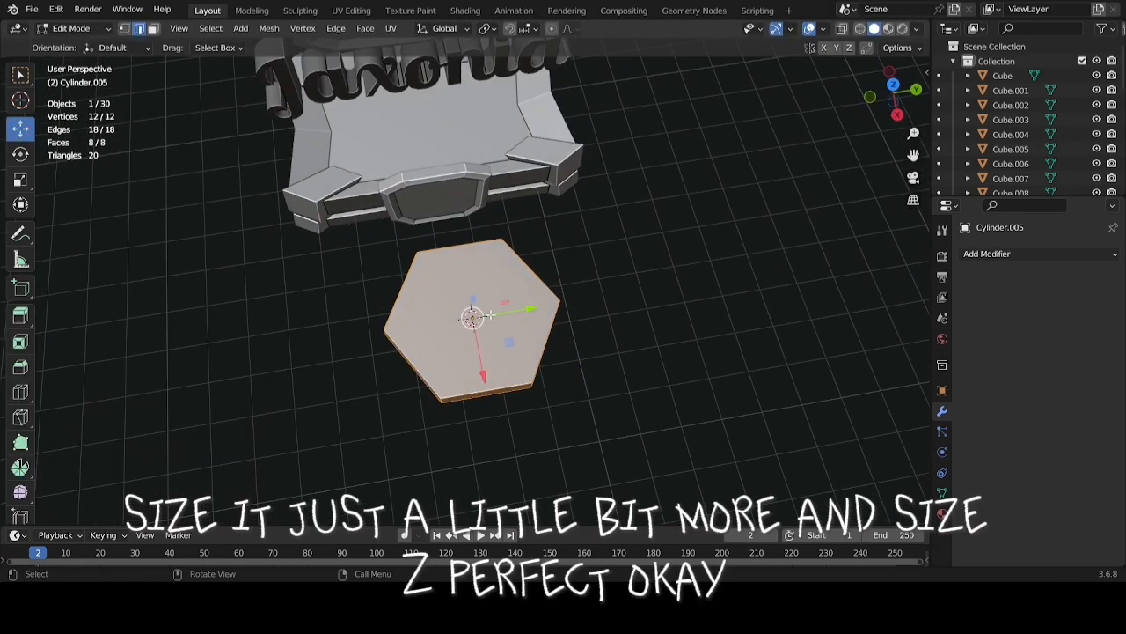
pyautogui.click(508, 318)
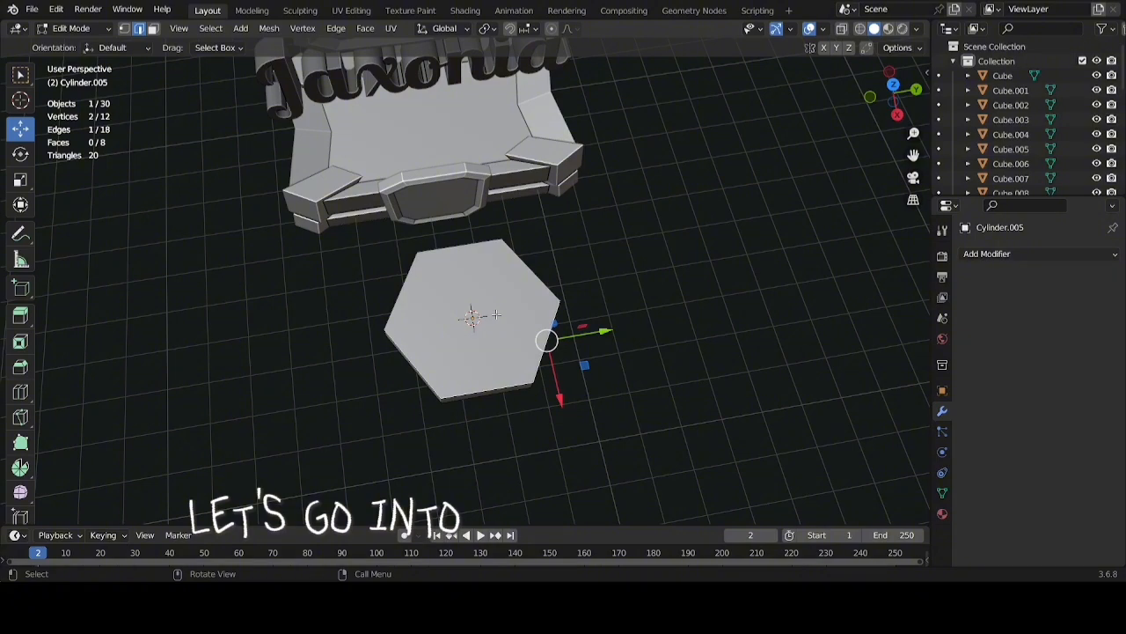
pyautogui.press('3')
pyautogui.click(467, 302)
pyautogui.moveTo(466, 302); pyautogui.dragTo(585, 284, button='middle')
pyautogui.keyDown('shift'); pyautogui.click(529, 212); pyautogui.keyUp('shift')
pyautogui.scroll(2, 607, 303)
pyautogui.scroll(1, 666, 340)
pyautogui.keyDown('shift'); pyautogui.moveTo(666, 340); pyautogui.dragTo(630, 311, button='middle'); pyautogui.keyUp('shift')
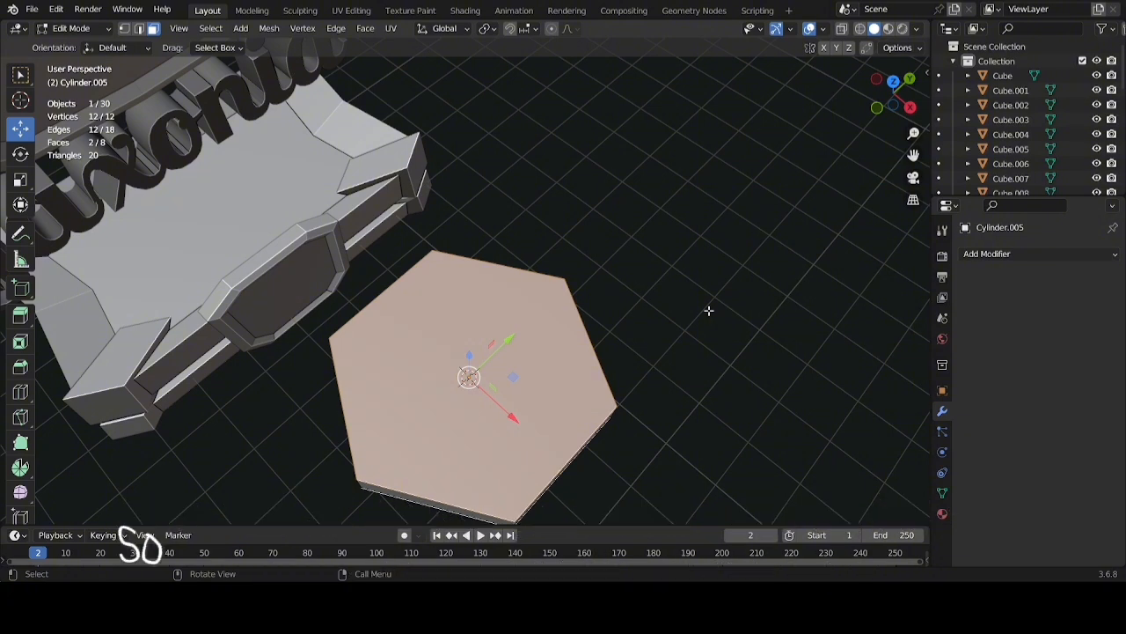
pyautogui.press('i')
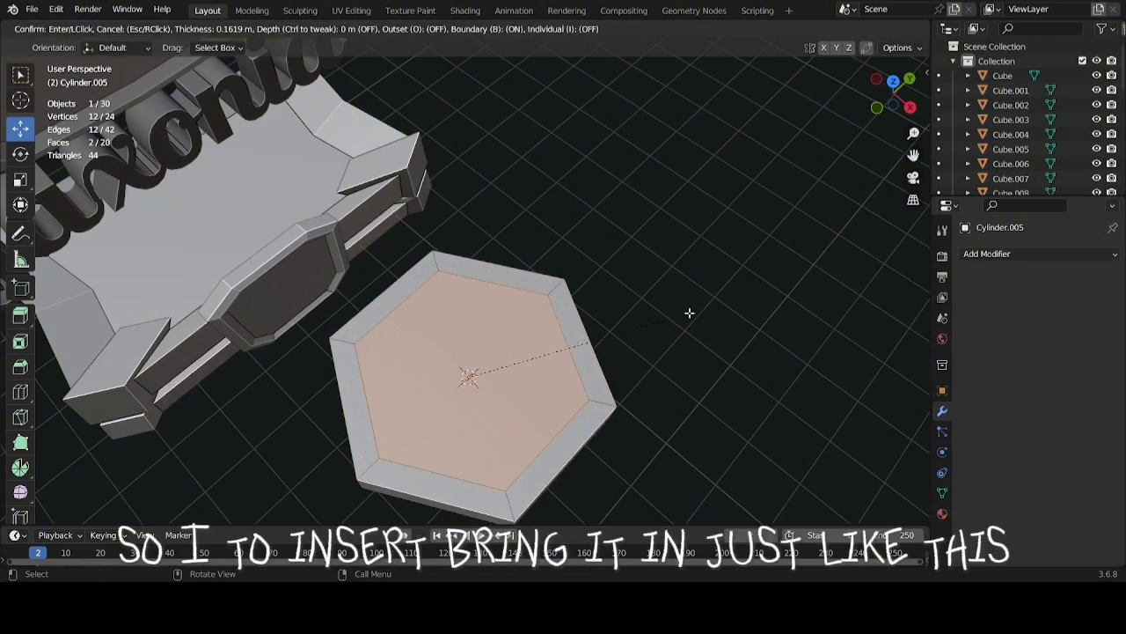
pyautogui.click(690, 313)
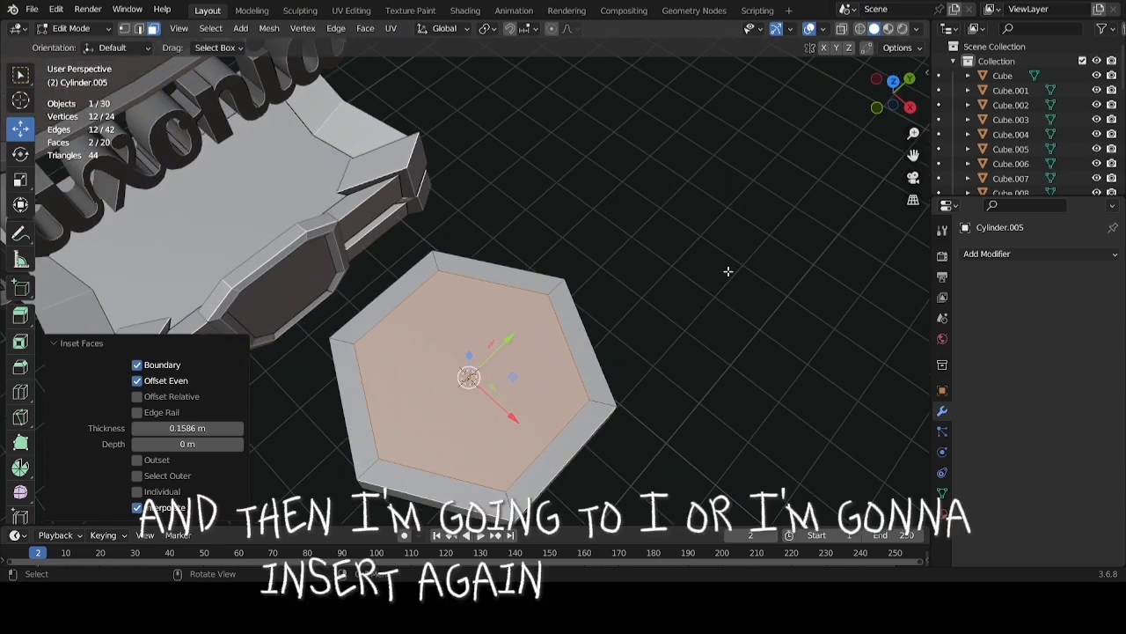
pyautogui.press('i')
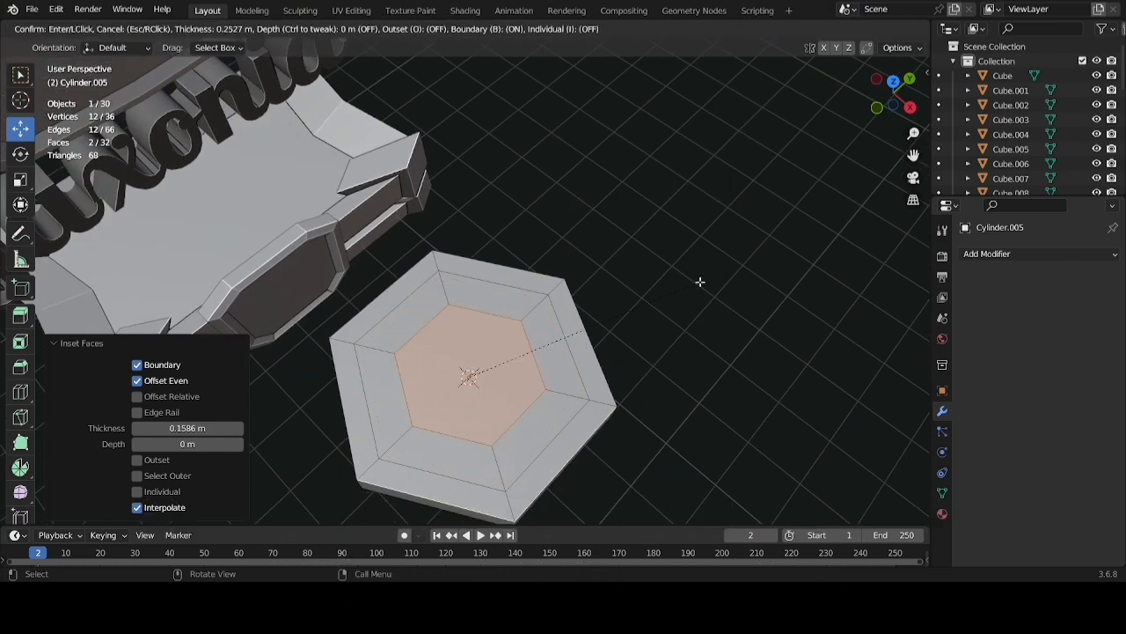
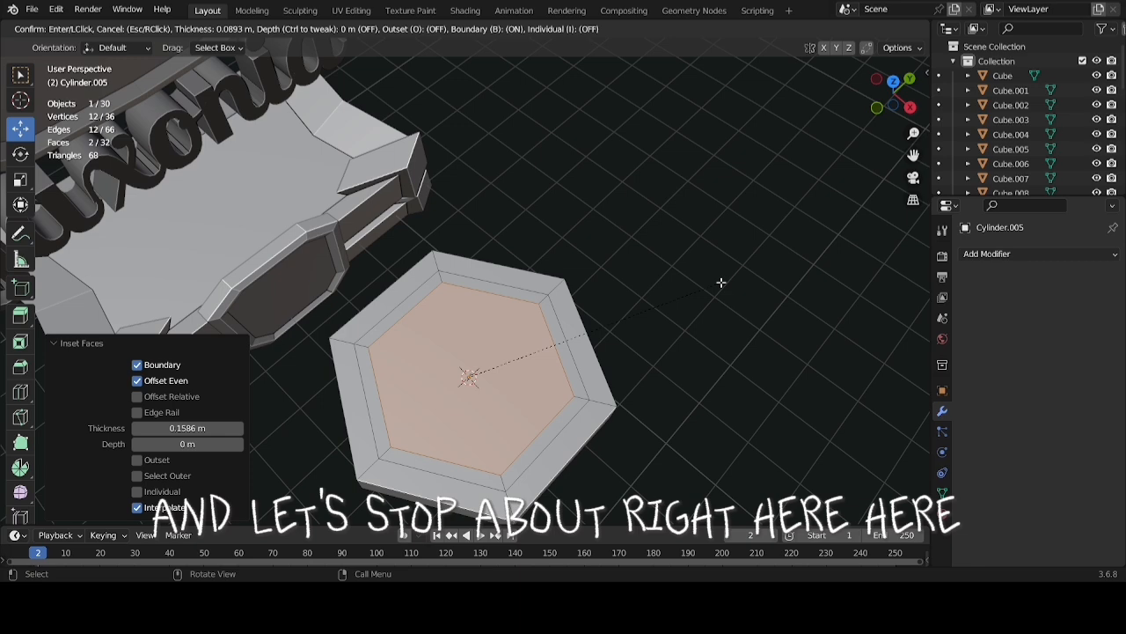
pyautogui.click(721, 282)
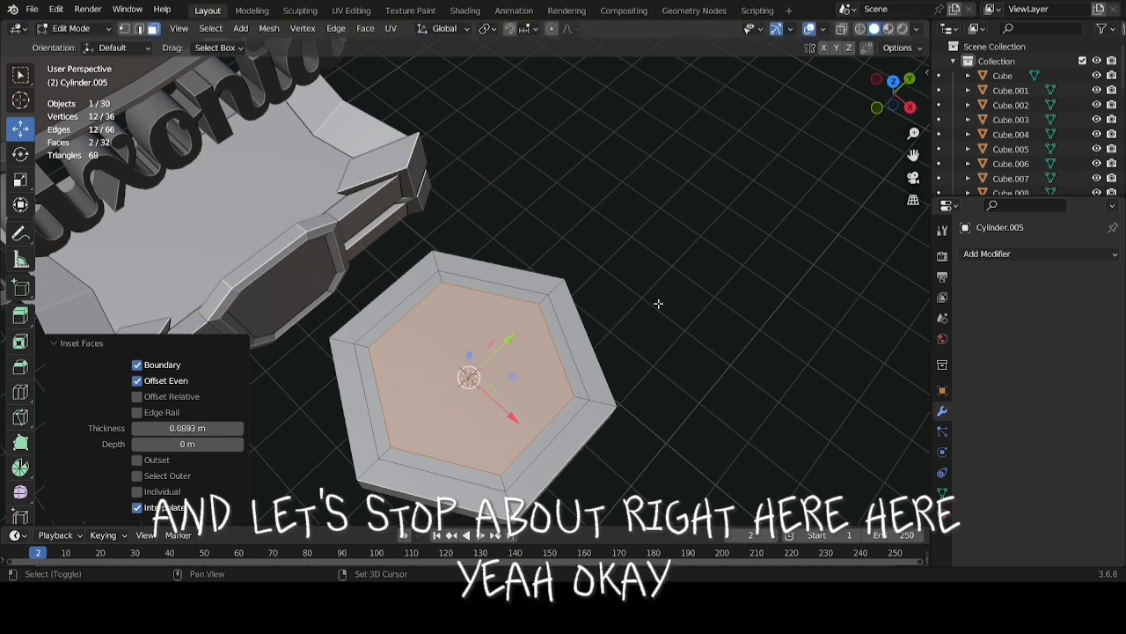
# Delete the six narrow faces of the inner inset ring on both the top and the bottom of the hexagonal plate
pyautogui.scroll(3, 622, 295)
pyautogui.click(637, 329)
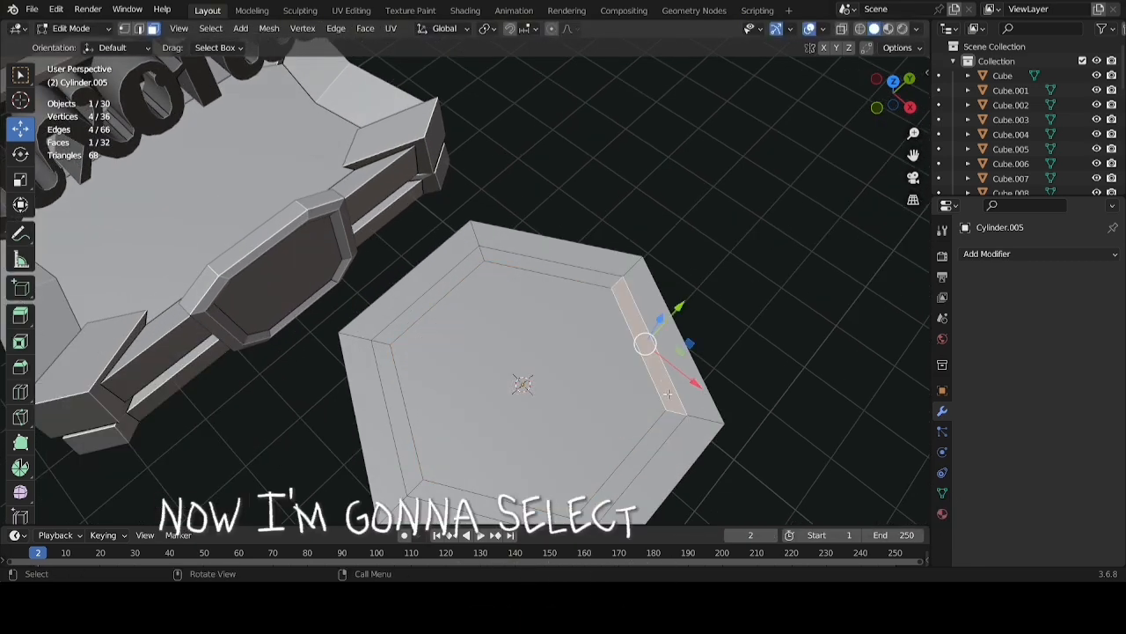
pyautogui.keyDown('shift'); pyautogui.click(648, 445); pyautogui.keyUp('shift')
pyautogui.keyDown('shift'); pyautogui.click(585, 280); pyautogui.keyUp('shift')
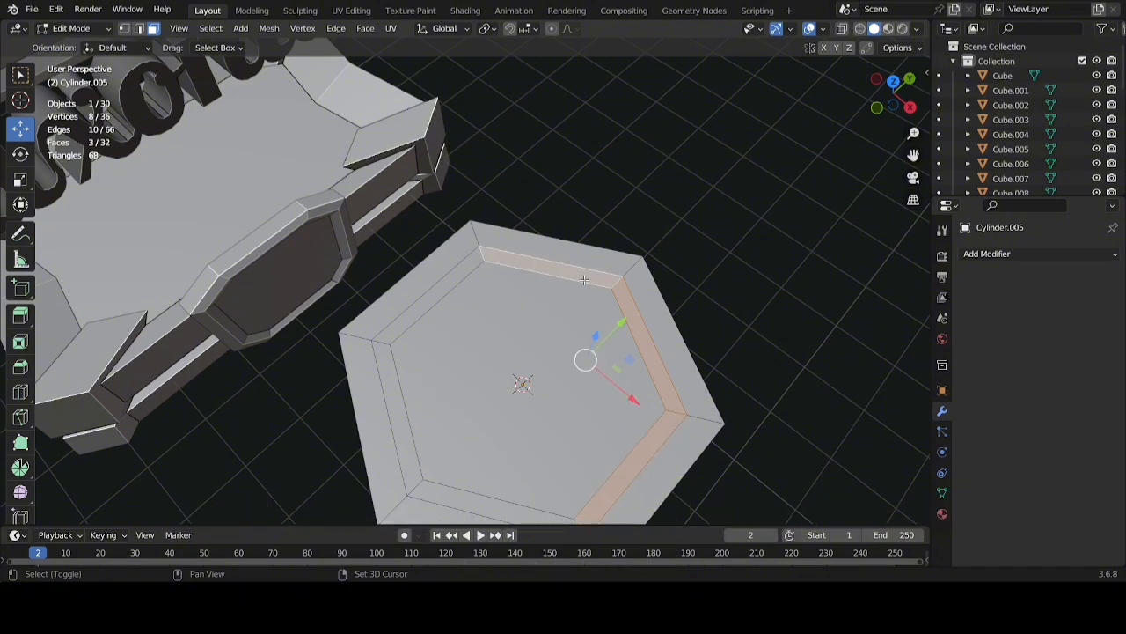
pyautogui.keyDown('shift'); pyautogui.click(415, 309); pyautogui.keyUp('shift')
pyautogui.keyDown('shift'); pyautogui.click(401, 414); pyautogui.keyUp('shift')
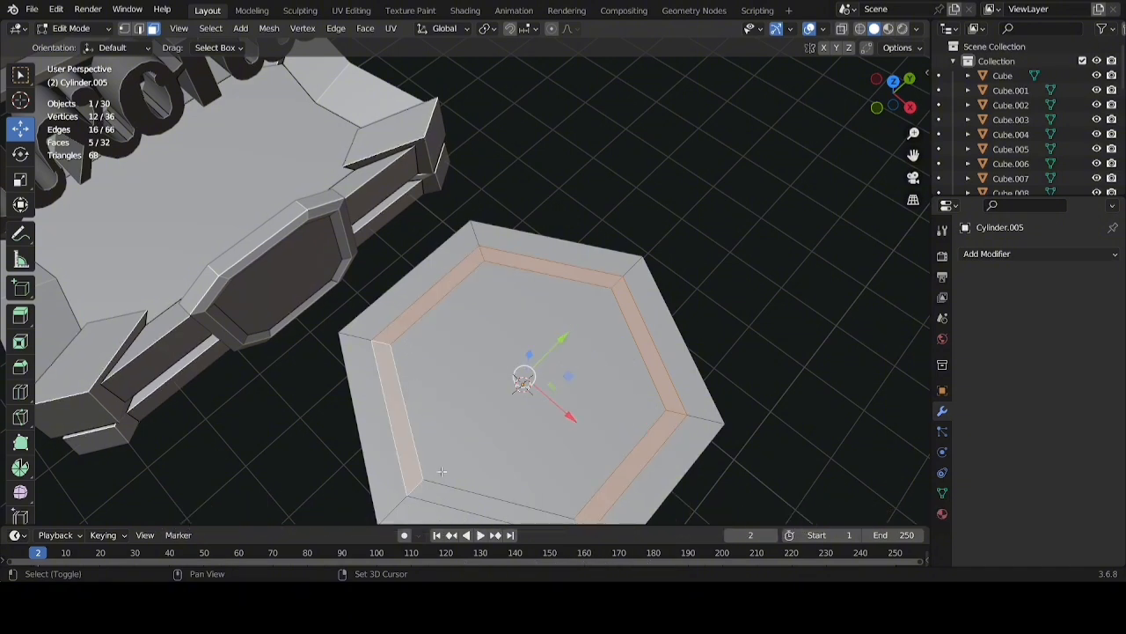
pyautogui.keyDown('shift'); pyautogui.click(463, 507); pyautogui.keyUp('shift')
pyautogui.moveTo(463, 507); pyautogui.dragTo(486, 405, button='middle')
pyautogui.scroll(1, 486, 405)
pyautogui.scroll(2, 510, 178)
pyautogui.keyDown('shift'); pyautogui.click(521, 156); pyautogui.keyUp('shift')
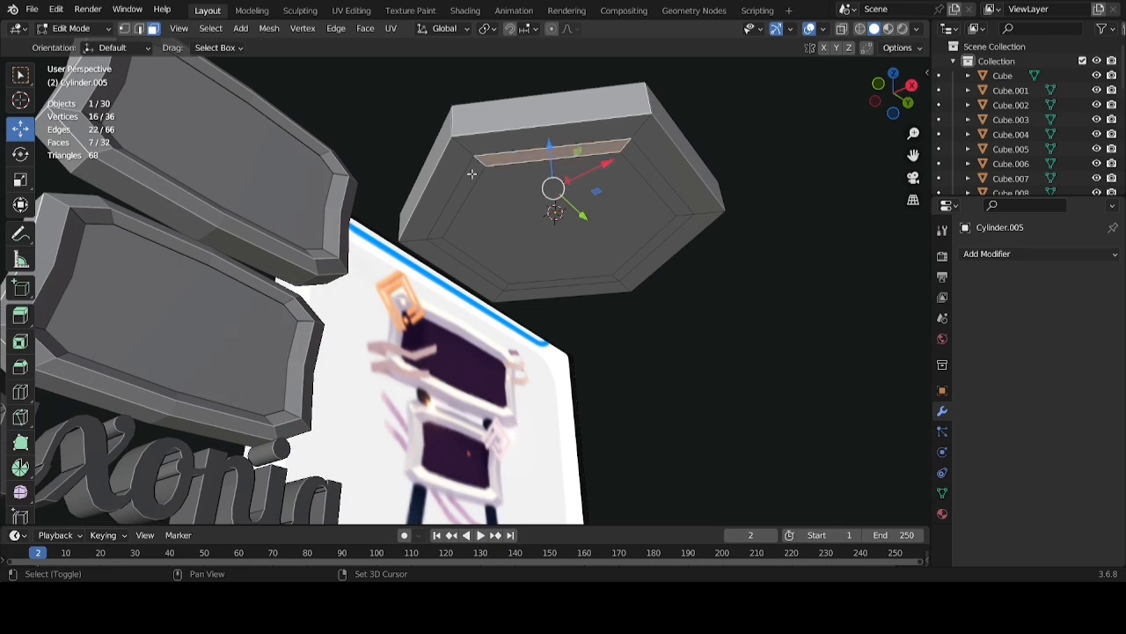
pyautogui.keyDown('shift'); pyautogui.click(457, 202); pyautogui.keyUp('shift')
pyautogui.keyDown('shift'); pyautogui.click(455, 260); pyautogui.keyUp('shift')
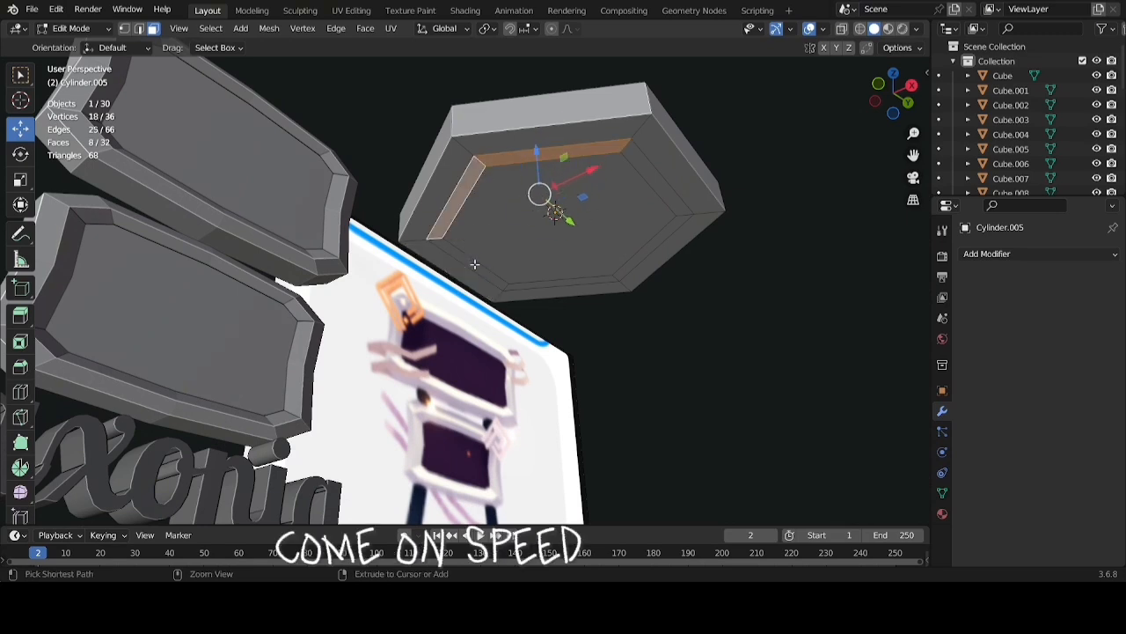
pyautogui.keyDown('shift'); pyautogui.click(569, 279); pyautogui.keyUp('shift')
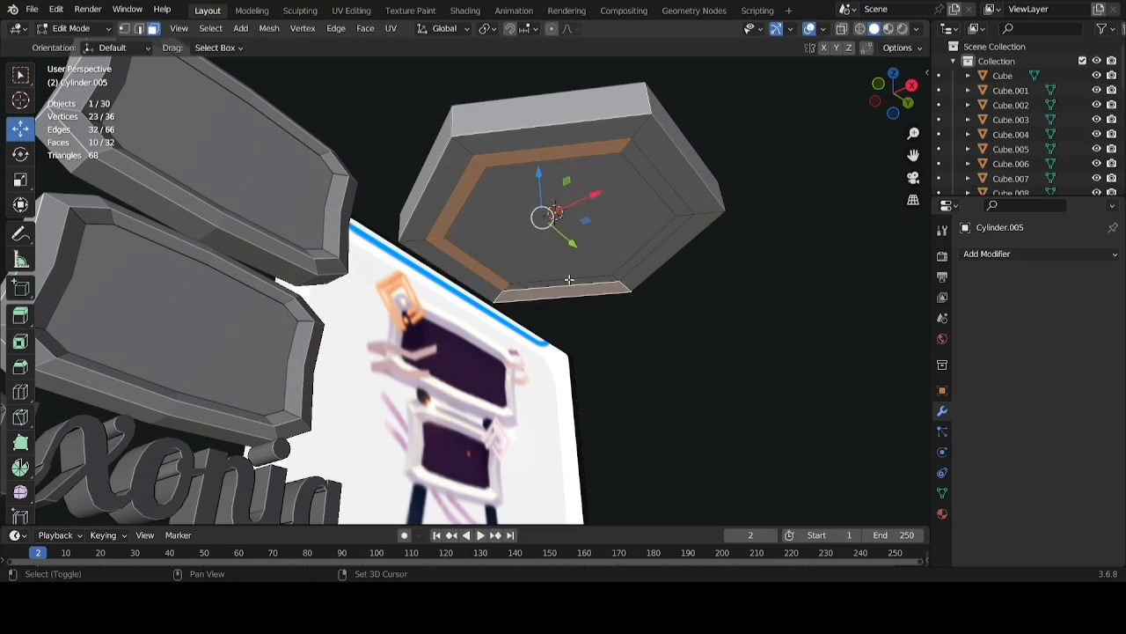
pyautogui.hotkey('ctrl', 'z')
pyautogui.keyDown('shift'); pyautogui.click(596, 281); pyautogui.keyUp('shift')
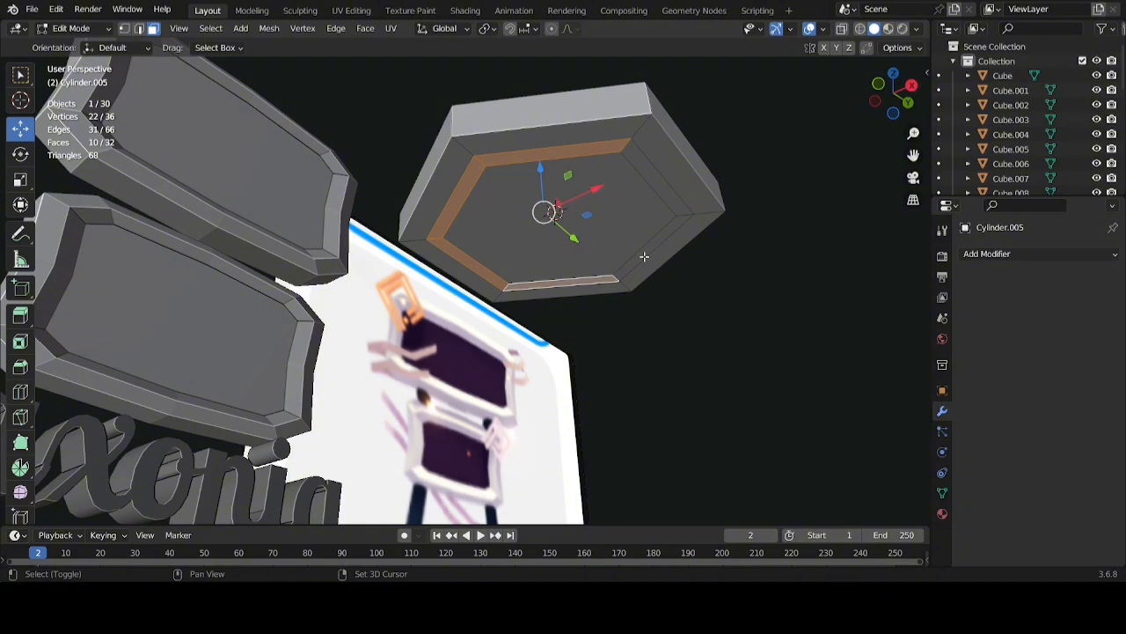
pyautogui.keyDown('shift'); pyautogui.click(644, 256); pyautogui.keyUp('shift')
pyautogui.keyDown('shift'); pyautogui.click(666, 185); pyautogui.keyUp('shift')
pyautogui.press('x')
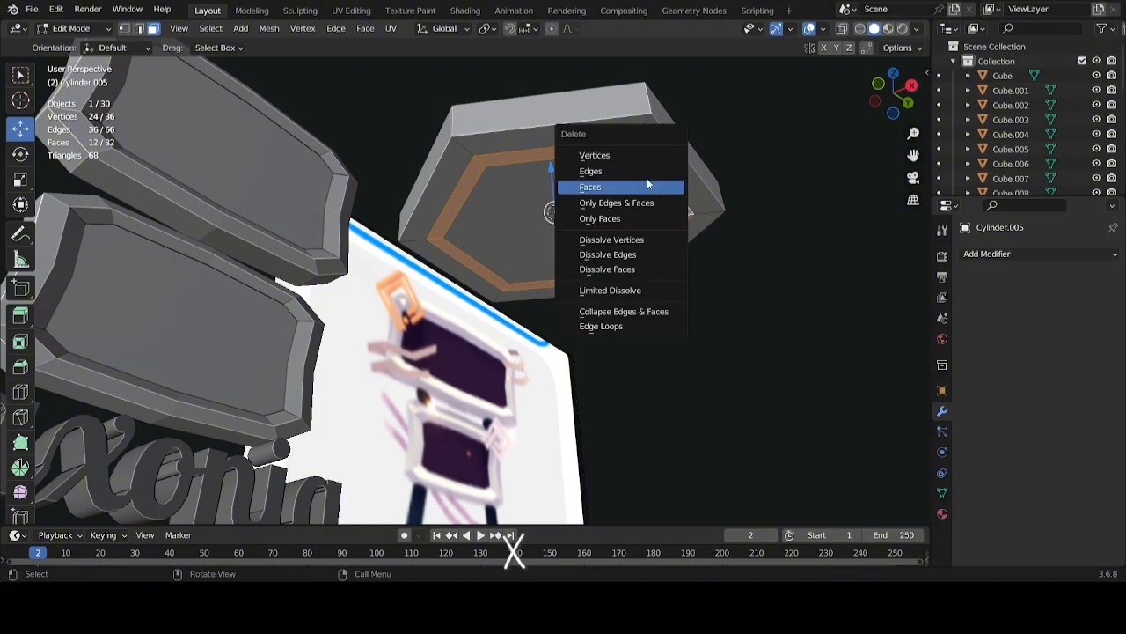
pyautogui.click(589, 187)
# Bridge the outer hexagonal ring's top and bottom inner edge loops with LoopTools Bridge to close its inner wall
pyautogui.moveTo(590, 182); pyautogui.dragTo(541, 298, button='middle')
pyautogui.scroll(2, 542, 297)
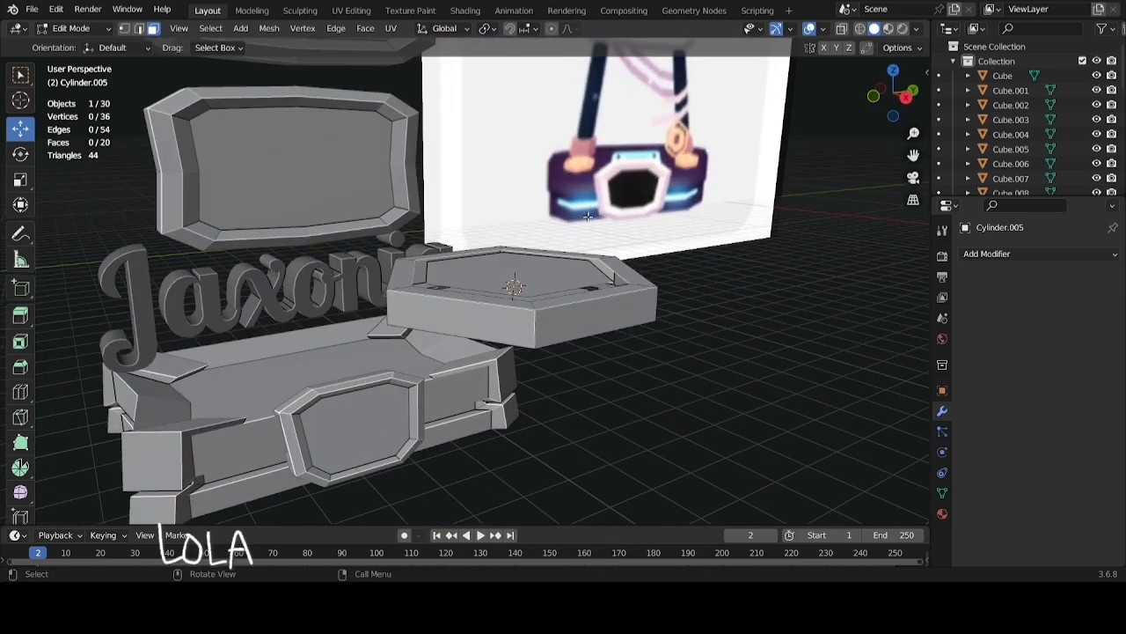
pyautogui.moveTo(681, 335); pyautogui.dragTo(681, 360, button='middle')
pyautogui.scroll(2, 681, 360)
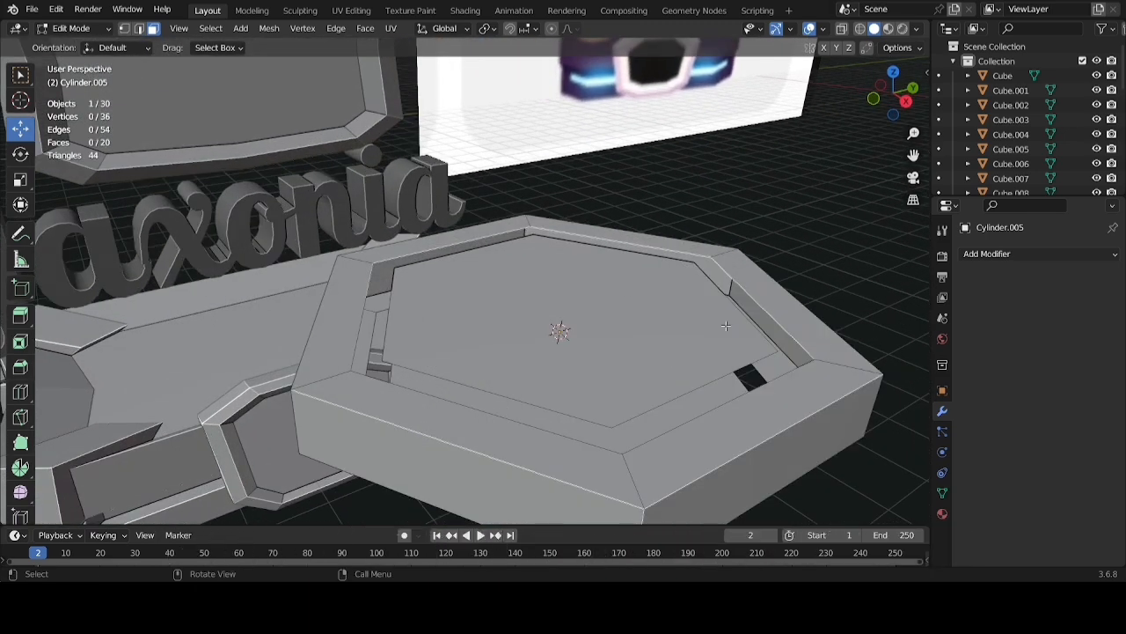
pyautogui.keyDown('shift'); pyautogui.moveTo(703, 285); pyautogui.dragTo(646, 181, button='middle'); pyautogui.keyUp('shift')
pyautogui.scroll(-2, 647, 183)
pyautogui.moveTo(662, 262); pyautogui.dragTo(664, 305, button='middle')
pyautogui.scroll(3, 662, 305)
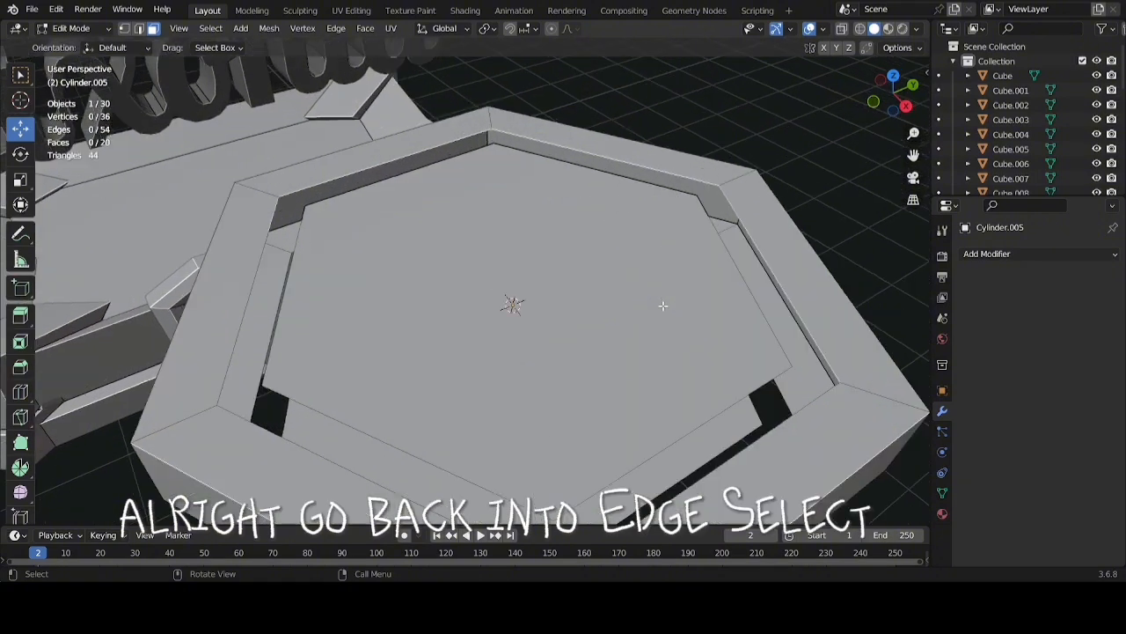
pyautogui.press('2')
pyautogui.click(770, 265)
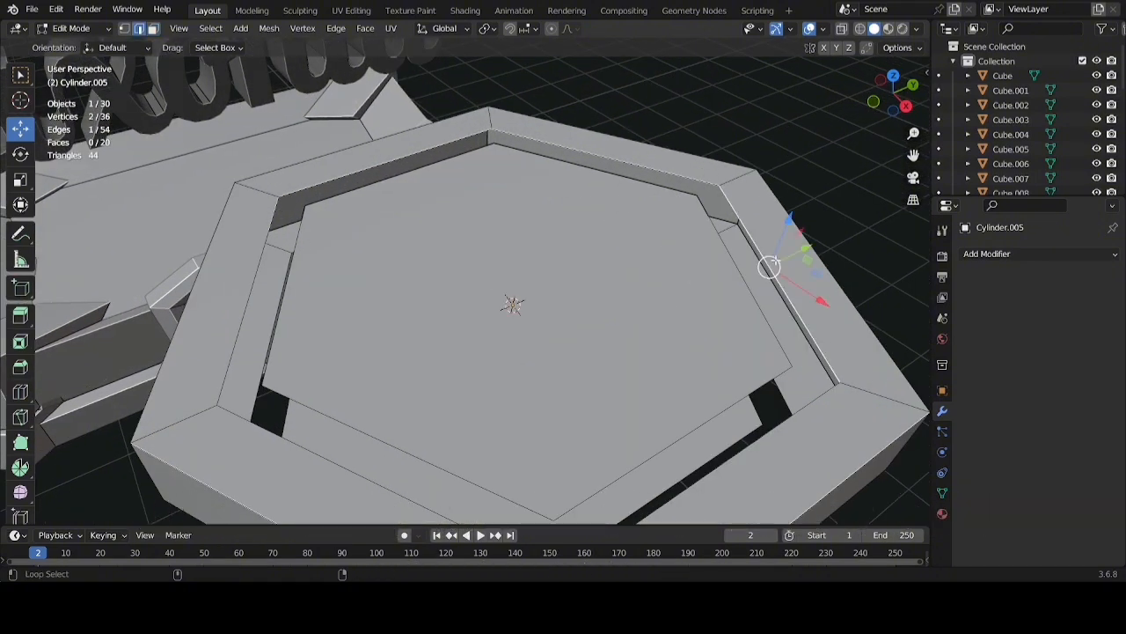
pyautogui.keyDown('alt'); pyautogui.click(775, 260); pyautogui.keyUp('alt')
pyautogui.scroll(-2, 777, 343)
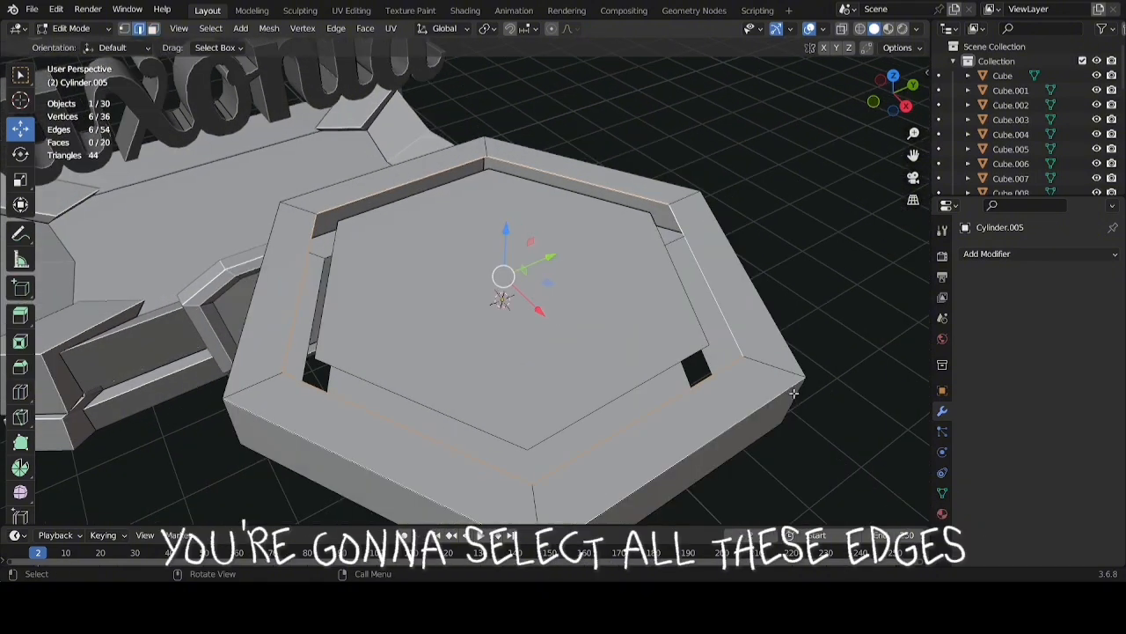
pyautogui.moveTo(778, 343); pyautogui.dragTo(762, 256, button='middle')
pyautogui.keyDown('alt'); pyautogui.keyDown('shift'); pyautogui.click(660, 116); pyautogui.keyUp('shift'); pyautogui.keyUp('alt')
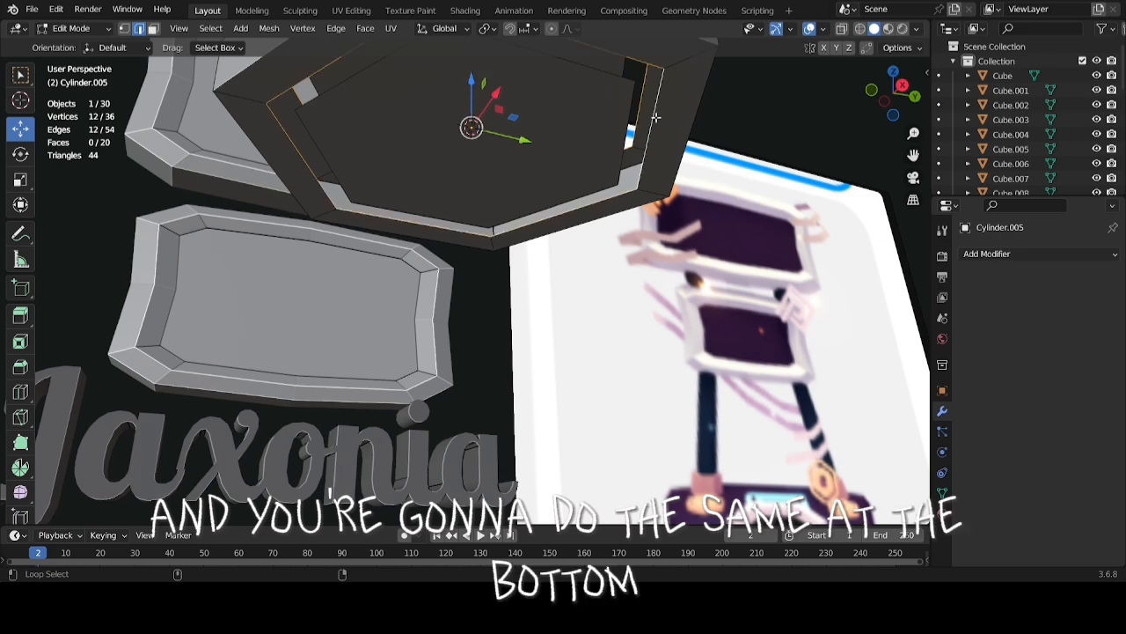
pyautogui.scroll(-3, 660, 115)
pyautogui.moveTo(659, 115); pyautogui.dragTo(663, 286, button='middle')
pyautogui.scroll(3, 681, 194)
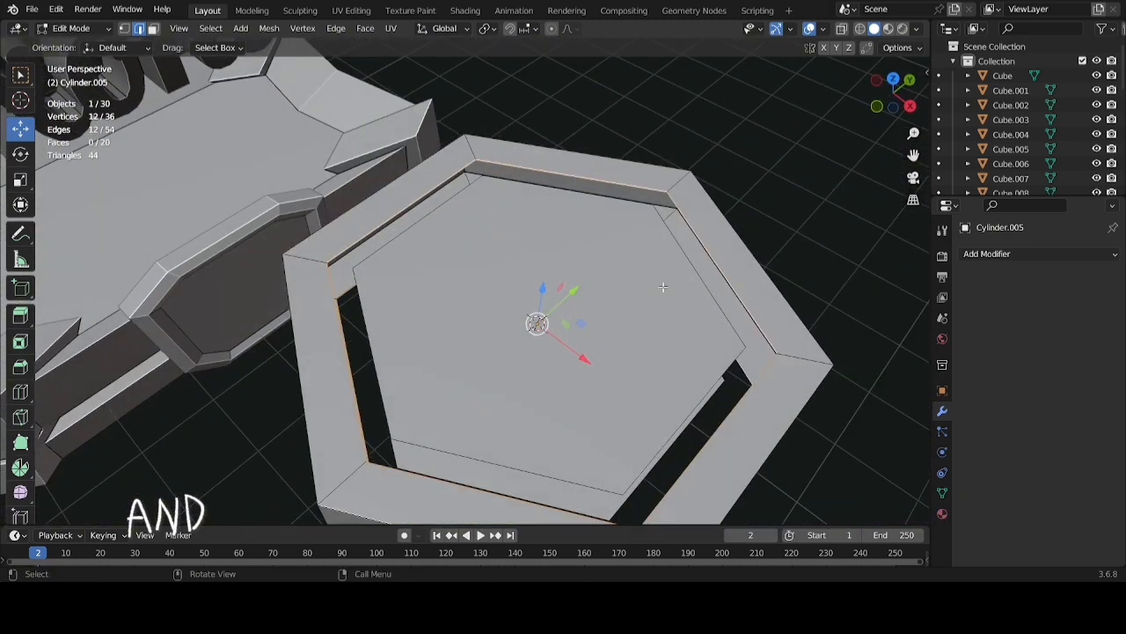
pyautogui.rightClick(436, 190)
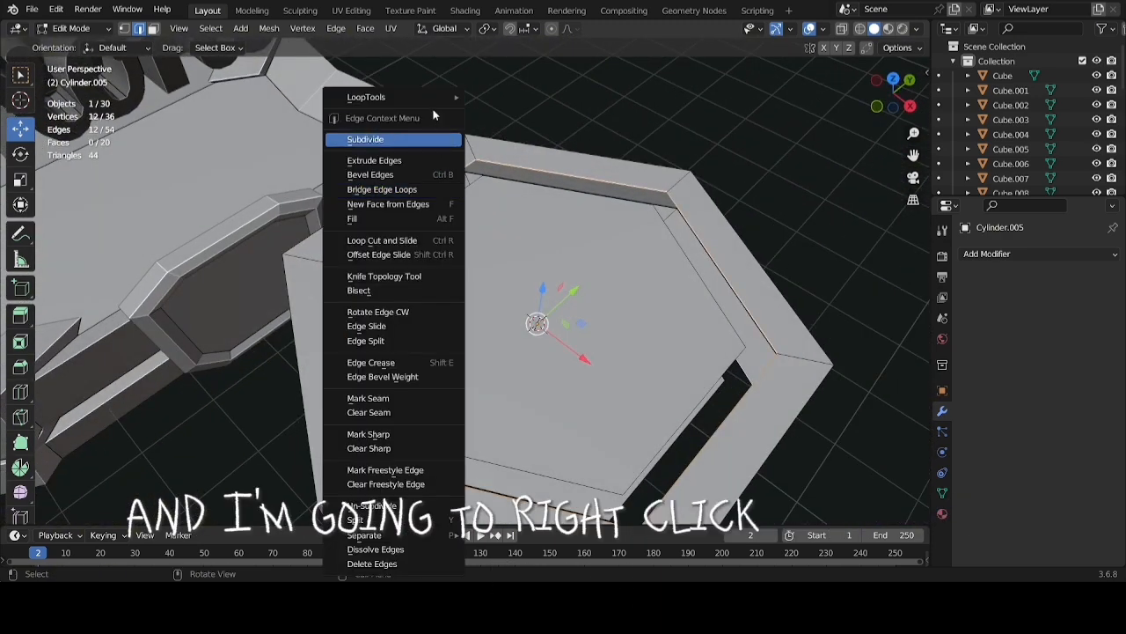
pyautogui.moveTo(450, 98)
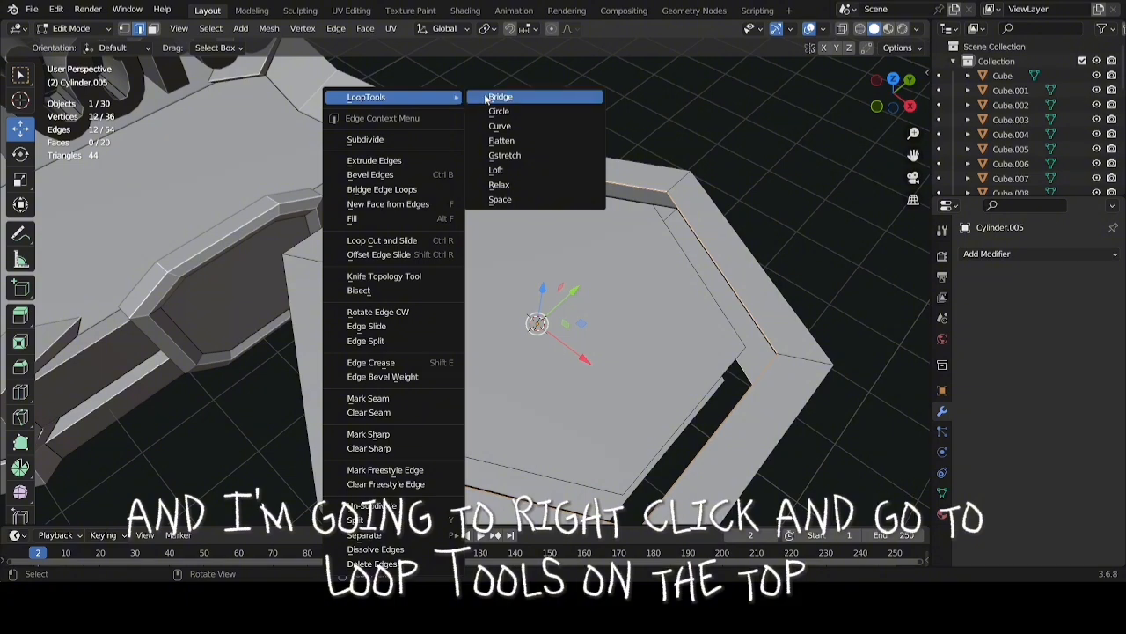
pyautogui.click(494, 99)
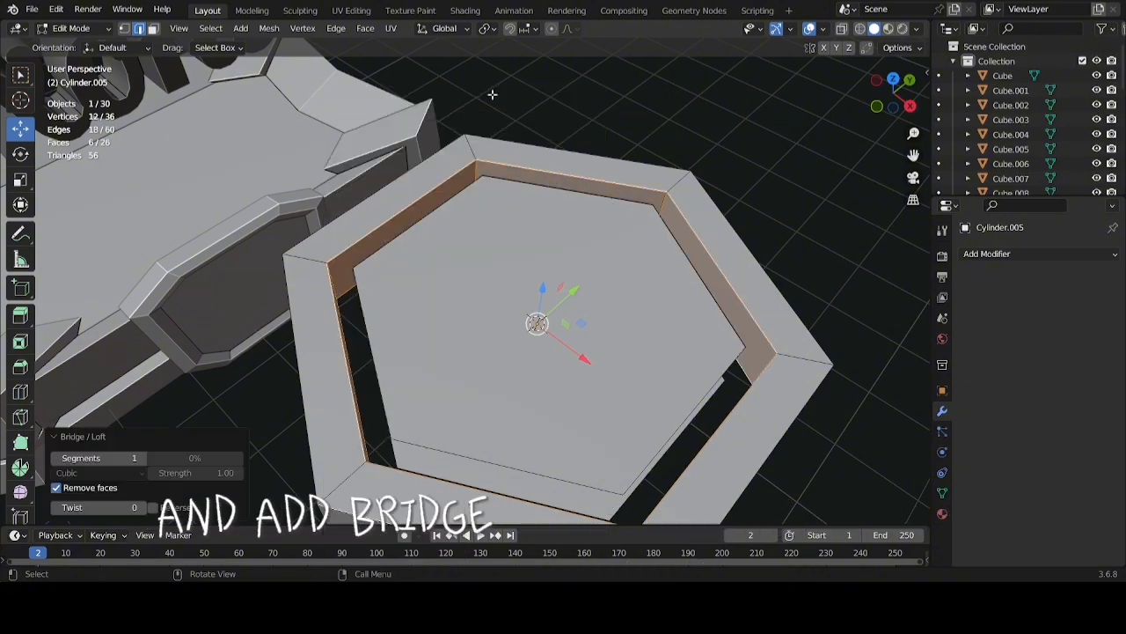
# Examine the bridged inner wall of the coin's outer ring from several angles
pyautogui.moveTo(541, 136); pyautogui.dragTo(559, 153, button='middle')
pyautogui.scroll(-1, 548, 368)
pyautogui.moveTo(331, 189); pyautogui.dragTo(451, 204, button='middle')
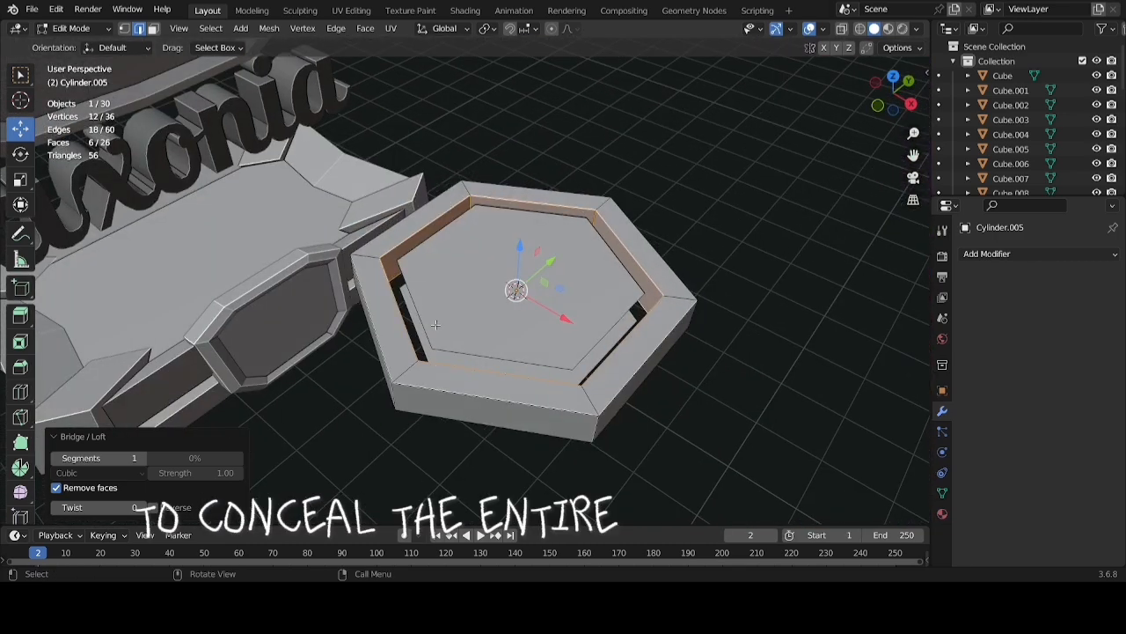
pyautogui.moveTo(549, 251); pyautogui.dragTo(479, 237, button='middle')
pyautogui.scroll(3, 480, 236)
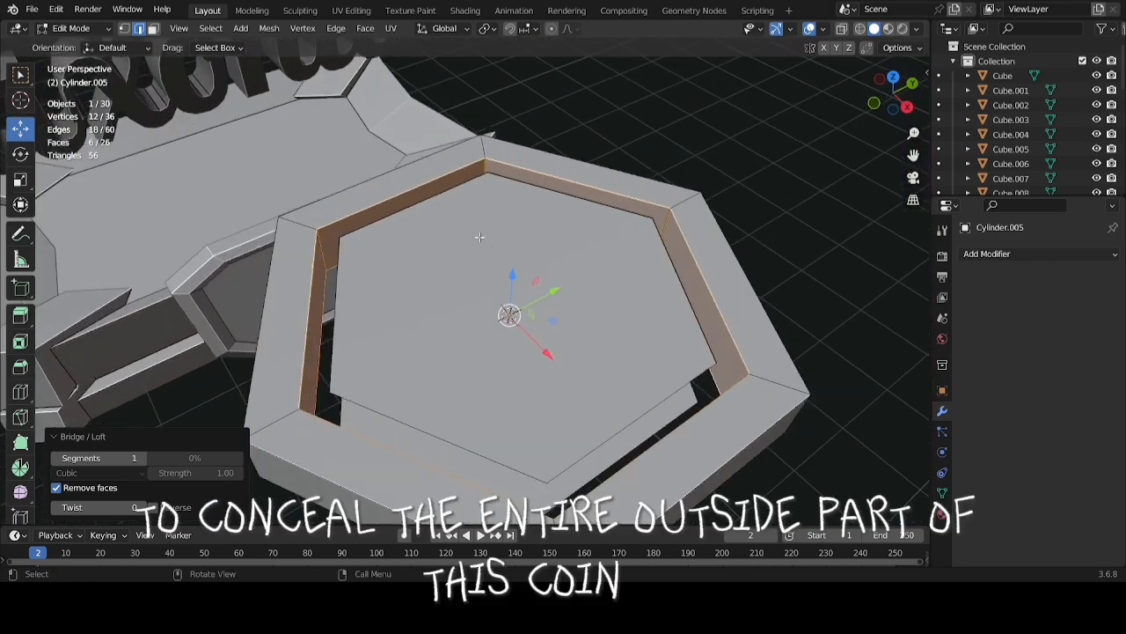
pyautogui.scroll(-2, 479, 236)
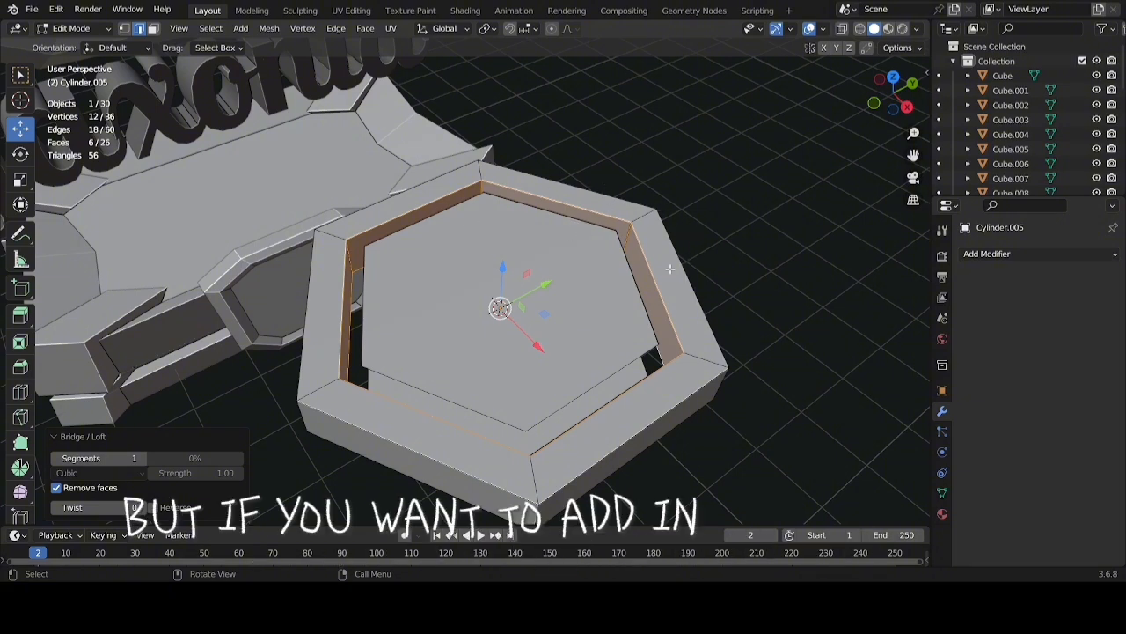
pyautogui.moveTo(670, 268); pyautogui.dragTo(494, 279, button='middle')
pyautogui.scroll(-2, 595, 273)
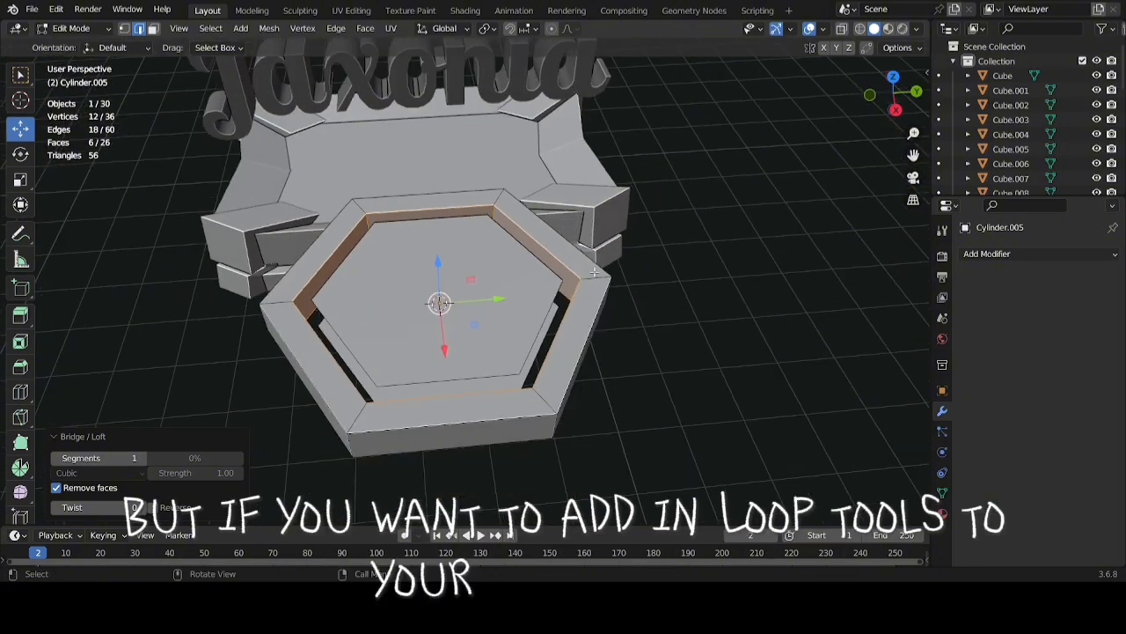
# Open the program preferences, where the LoopTools add-on can be enabled
pyautogui.rightClick(639, 345)
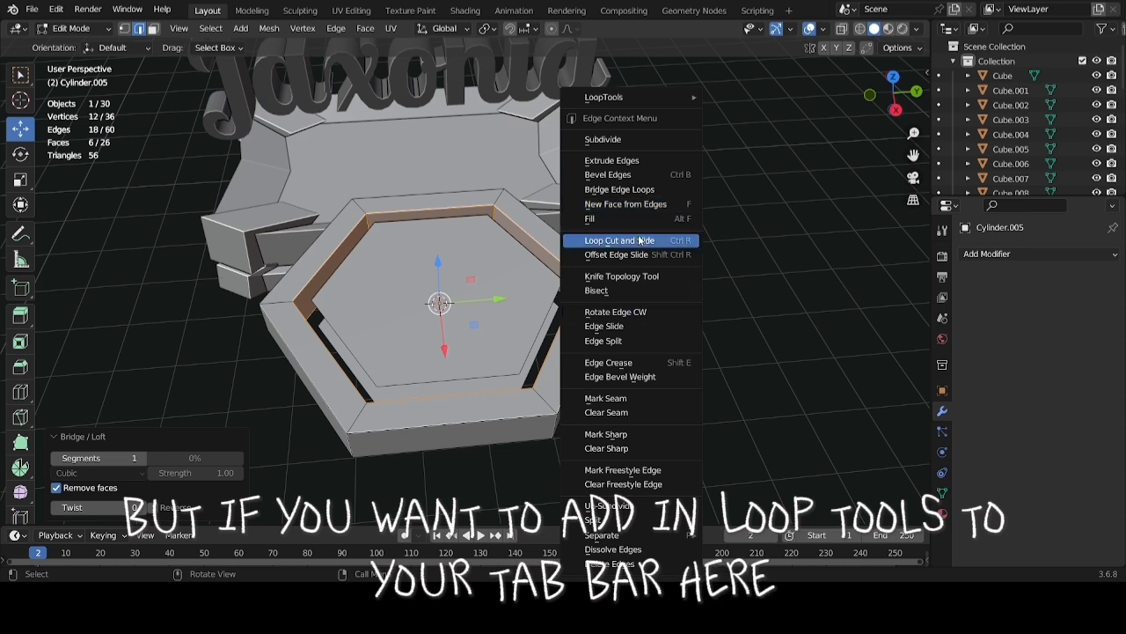
pyautogui.click(55, 10)
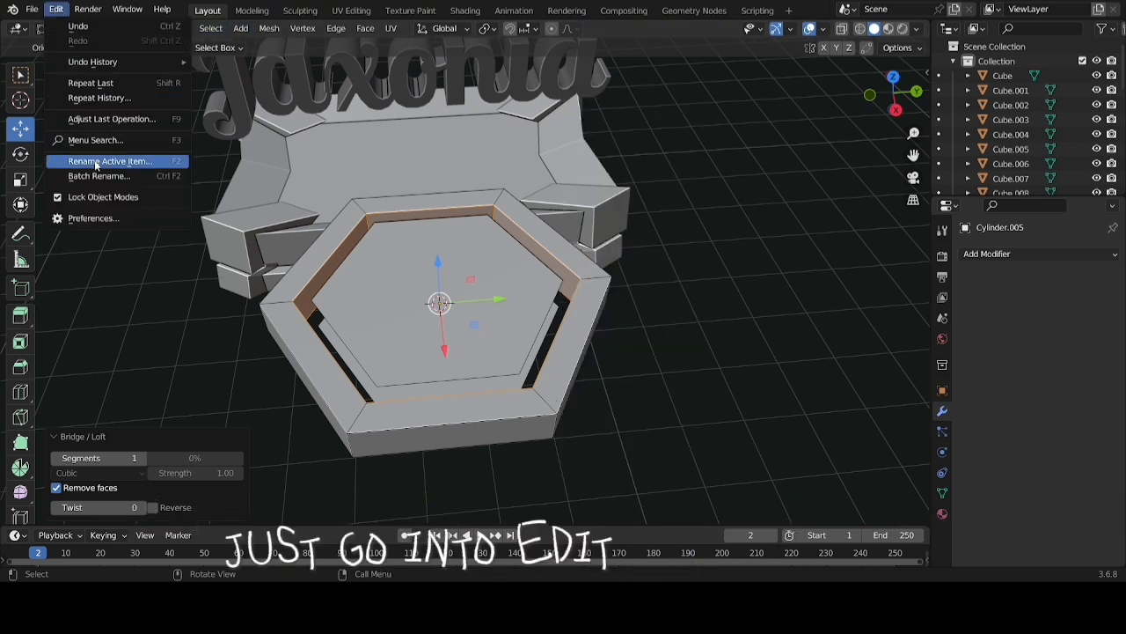
pyautogui.click(150, 216)
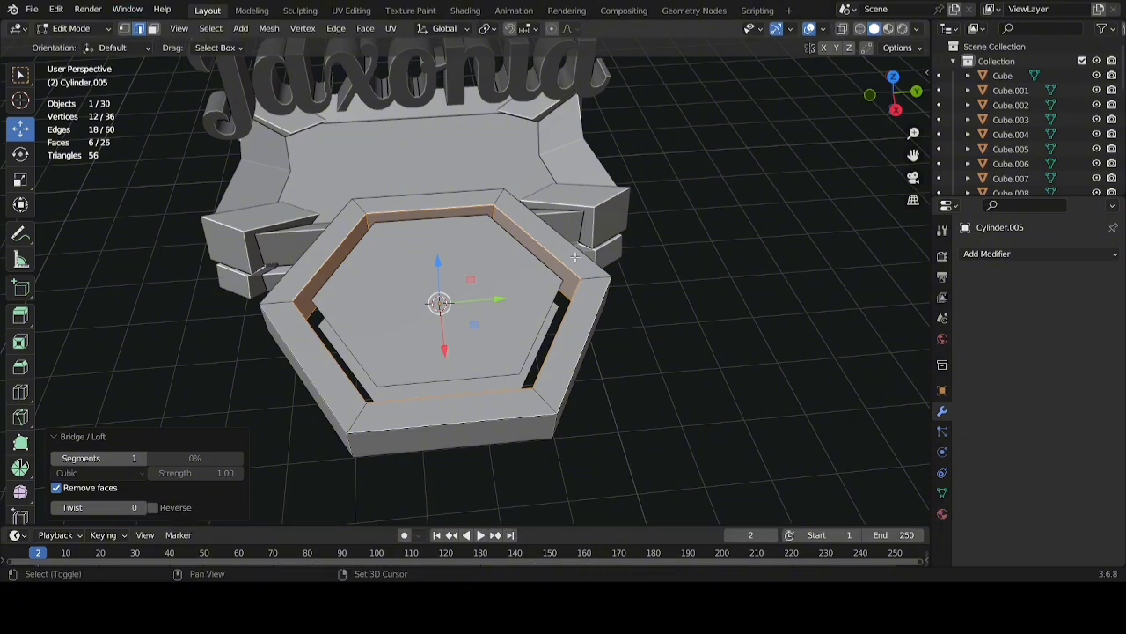
# Bridge the outer edge loops of the coin's upper and lower central hexagons with LoopTools Bridge to form side walls
pyautogui.keyDown('shift'); pyautogui.moveTo(574, 257); pyautogui.dragTo(631, 220, button='middle'); pyautogui.keyUp('shift')
pyautogui.scroll(2, 510, 294)
pyautogui.click(350, 327)
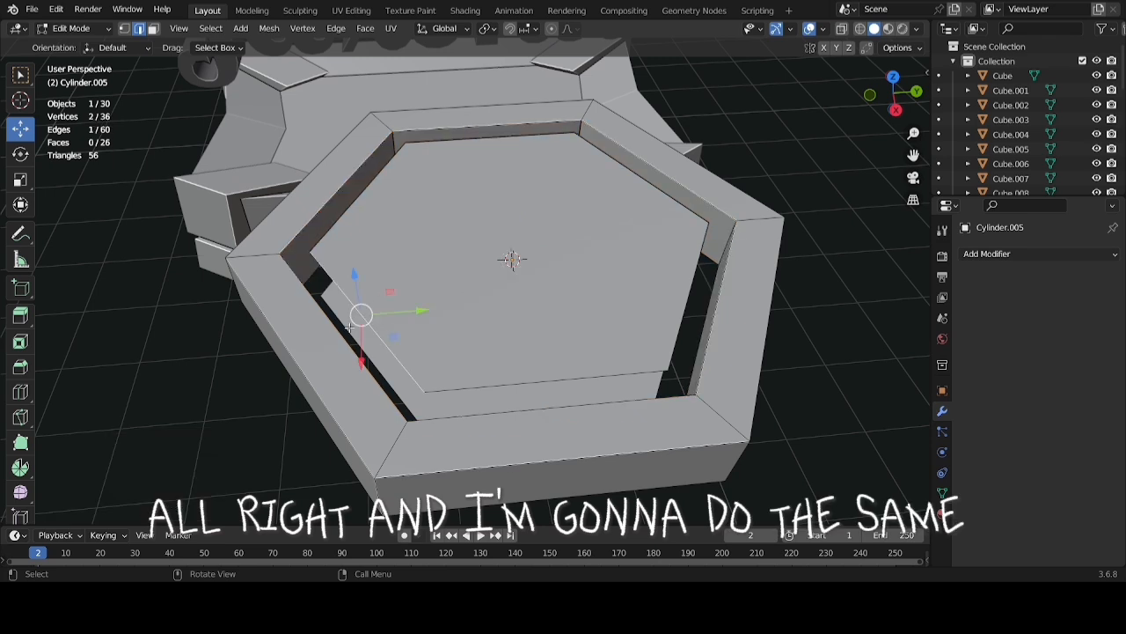
pyautogui.keyDown('alt'); pyautogui.click(362, 314); pyautogui.keyUp('alt')
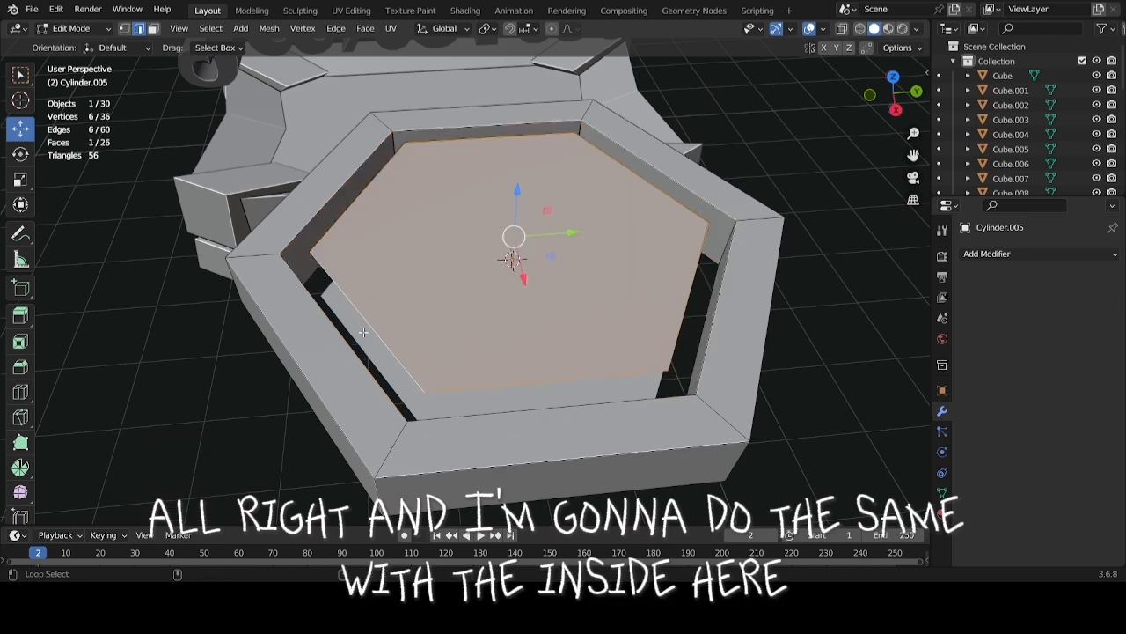
pyautogui.keyDown('alt'); pyautogui.keyDown('shift'); pyautogui.click(361, 334); pyautogui.keyUp('shift'); pyautogui.keyUp('alt')
pyautogui.rightClick(418, 300)
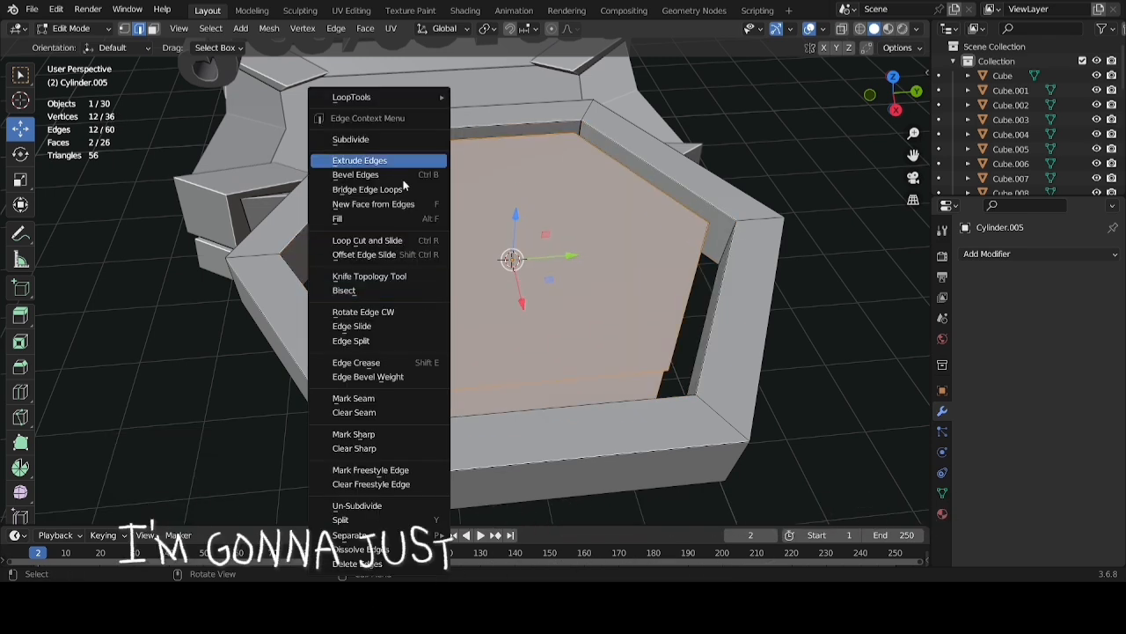
pyautogui.moveTo(402, 101)
pyautogui.click(486, 97)
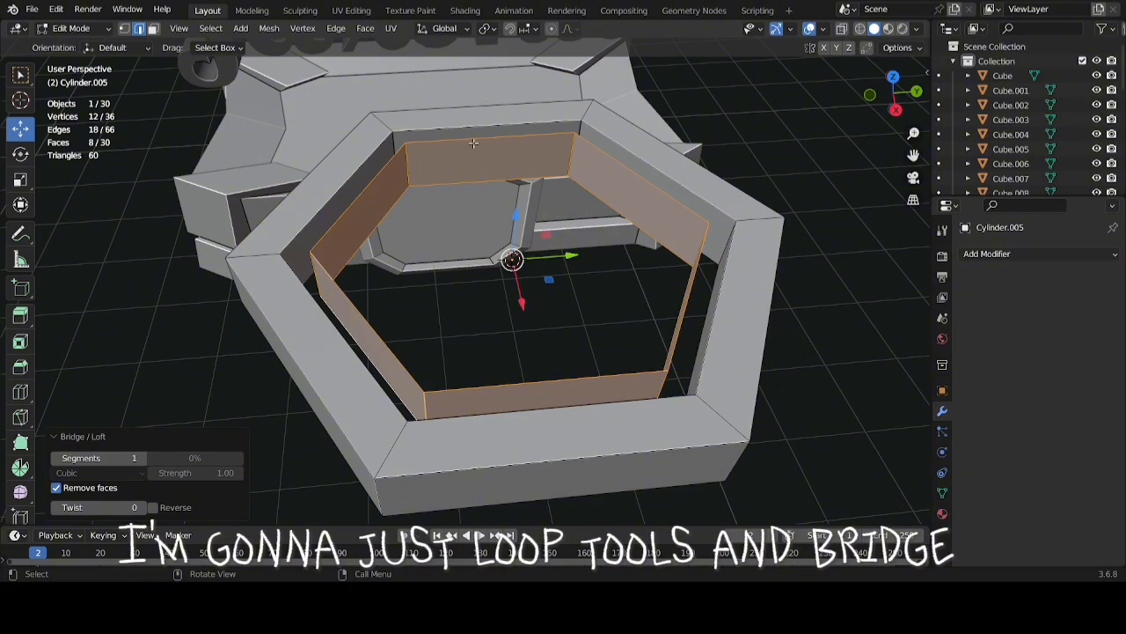
pyautogui.moveTo(538, 276); pyautogui.dragTo(423, 178, button='middle')
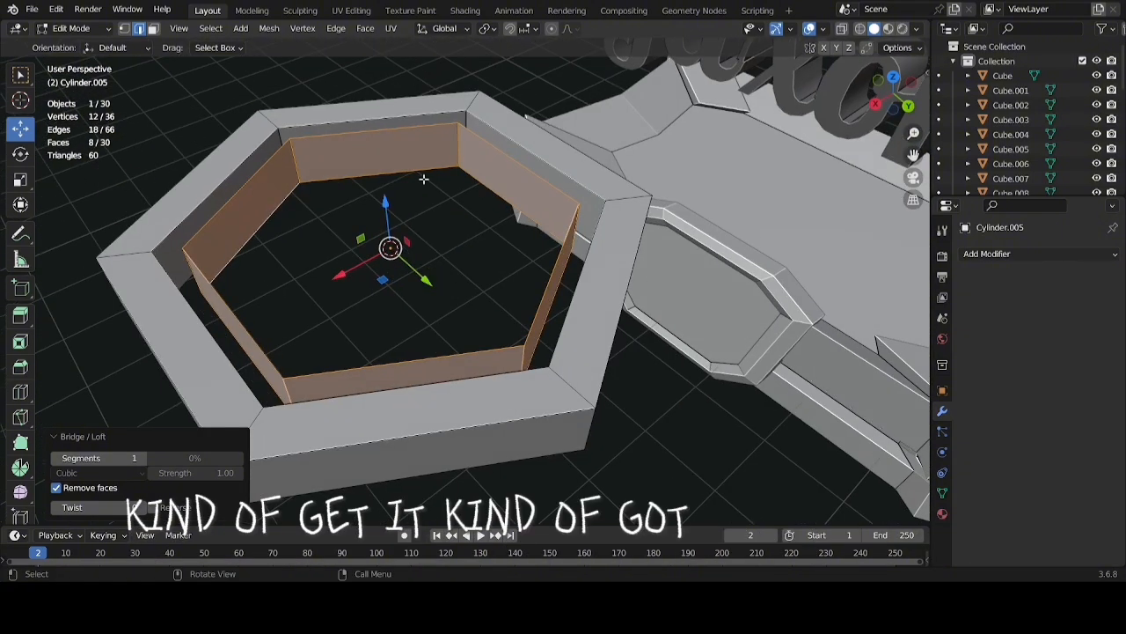
# Fill the open top and bottom edge loops of the coin's central hexagon with new faces
pyautogui.click(344, 149)
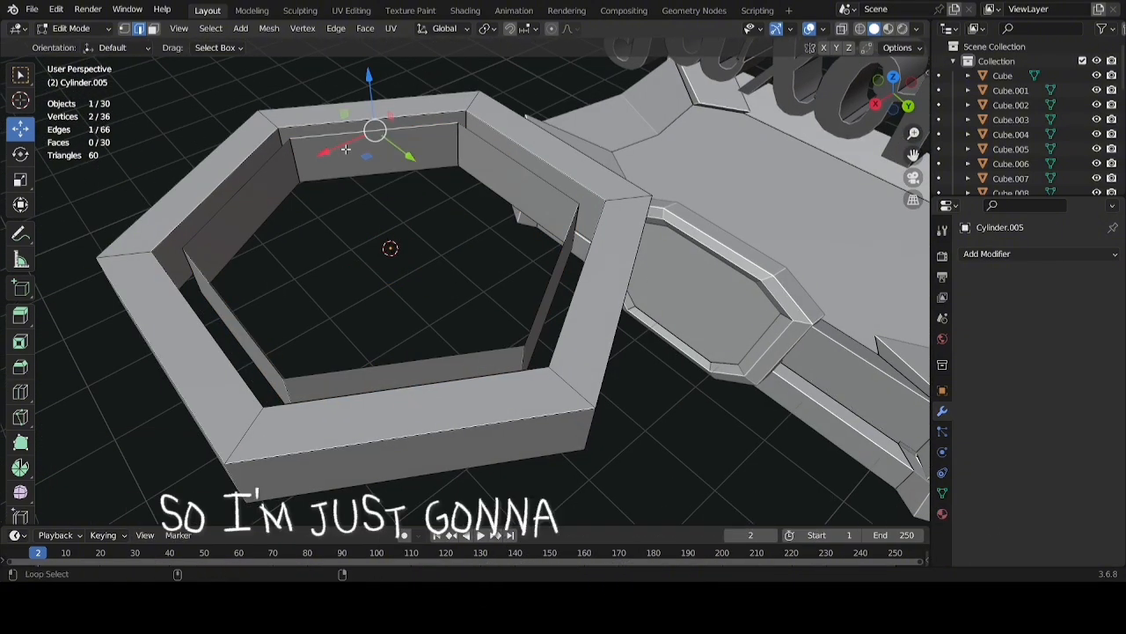
pyautogui.hotkey('alt', 'a')
pyautogui.keyDown('alt'); pyautogui.click(348, 149); pyautogui.keyUp('alt')
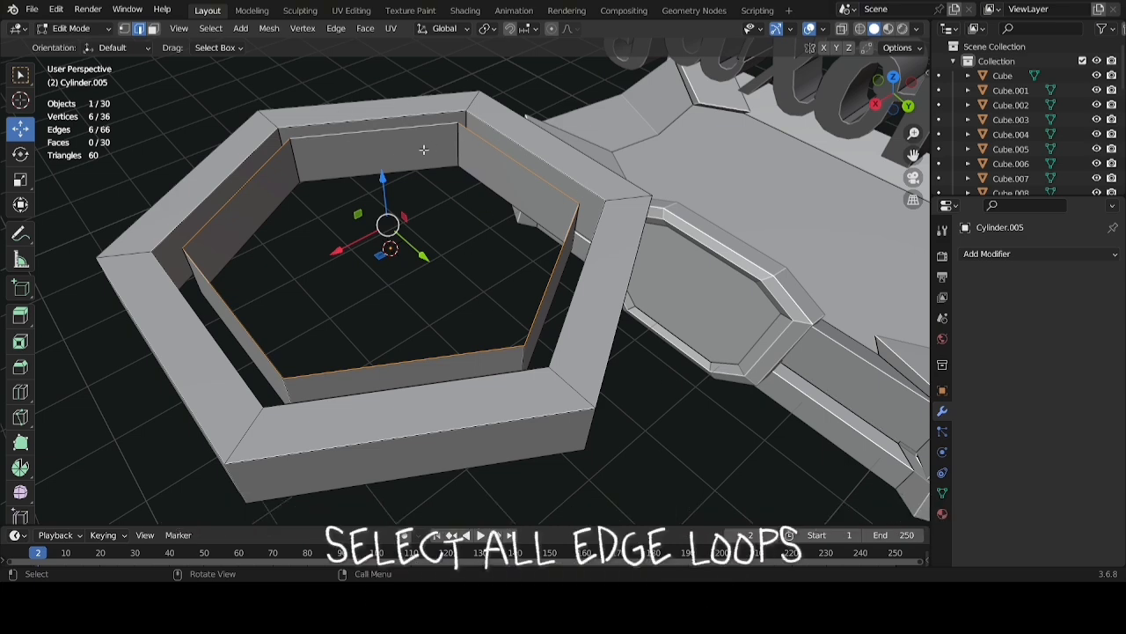
pyautogui.press('f')
pyautogui.moveTo(424, 149); pyautogui.dragTo(554, 53, button='middle')
pyautogui.click(620, 178)
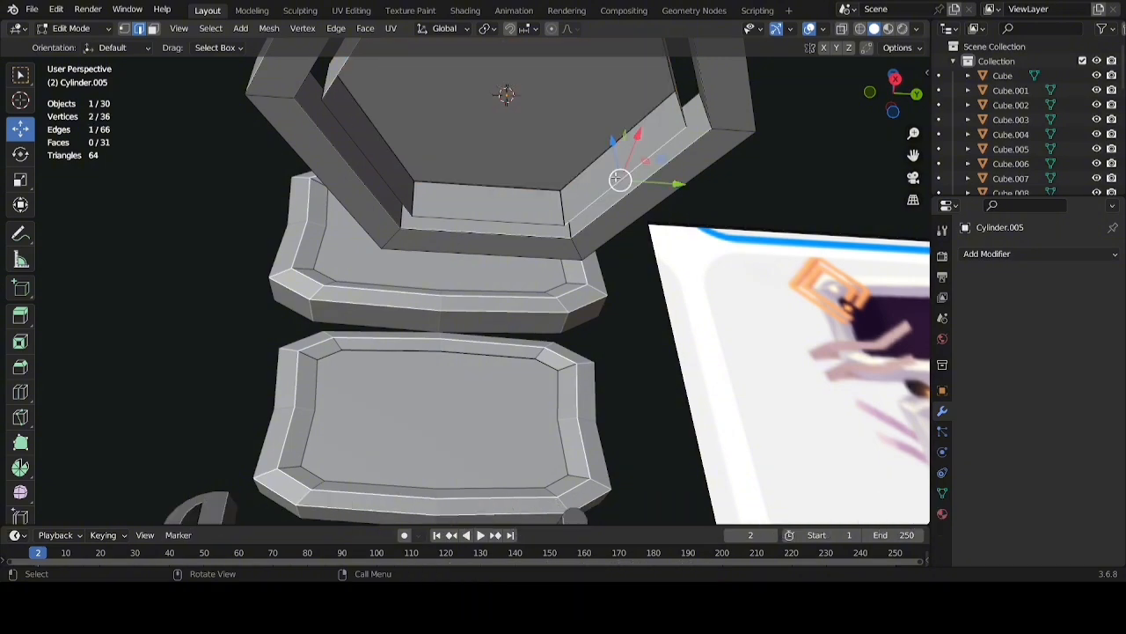
pyautogui.press('f')
# Examine the square in the middle of the coin on the podium reference image and compare it with the modelled coin
pyautogui.moveTo(624, 177); pyautogui.dragTo(7, 61, button='middle')
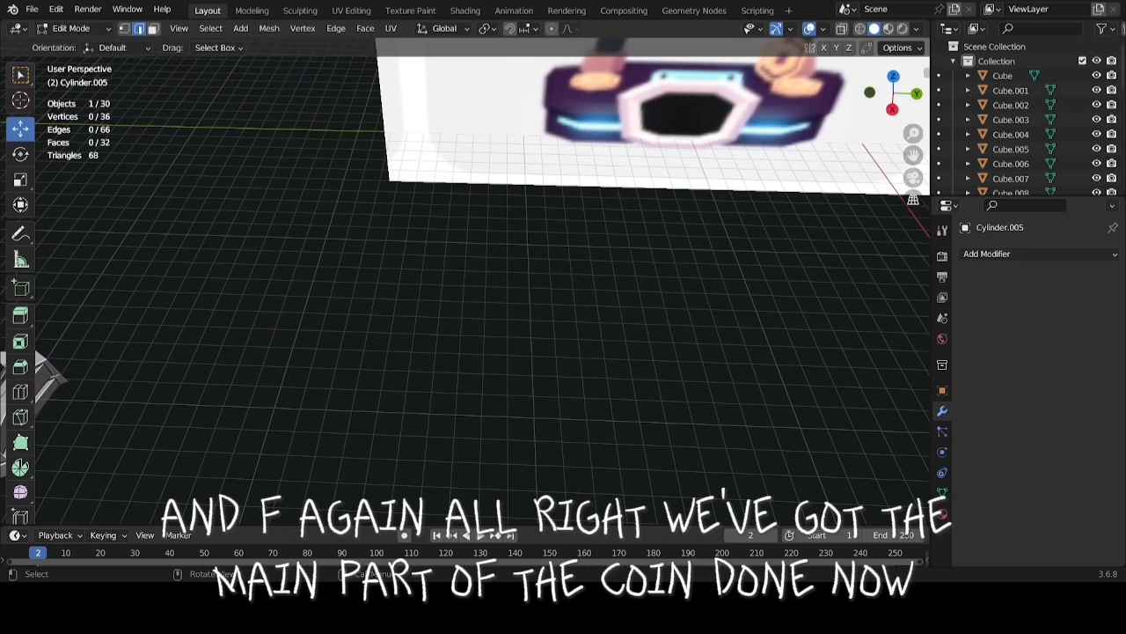
pyautogui.moveTo(802, 193); pyautogui.dragTo(533, 244, button='middle')
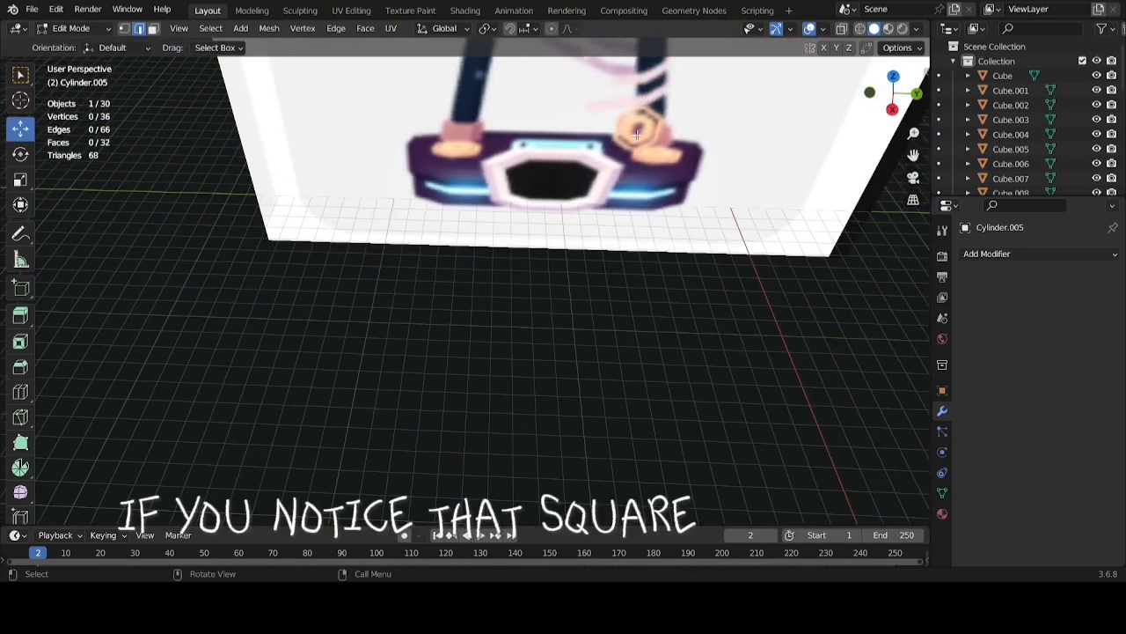
pyautogui.scroll(-2, 390, 220)
pyautogui.keyDown('shift'); pyautogui.moveTo(389, 221); pyautogui.dragTo(913, 133, button='middle'); pyautogui.keyUp('shift')
pyautogui.scroll(4, 613, 417)
pyautogui.moveTo(598, 373); pyautogui.dragTo(551, 350, button='middle')
pyautogui.scroll(2, 502, 390)
pyautogui.scroll(4, 516, 335)
pyautogui.scroll(-2, 450, 350)
# Add a cube at the coin's centre in Object Mode and scale it uniformly to 0.533
pyautogui.hotkey('shift', 'a')
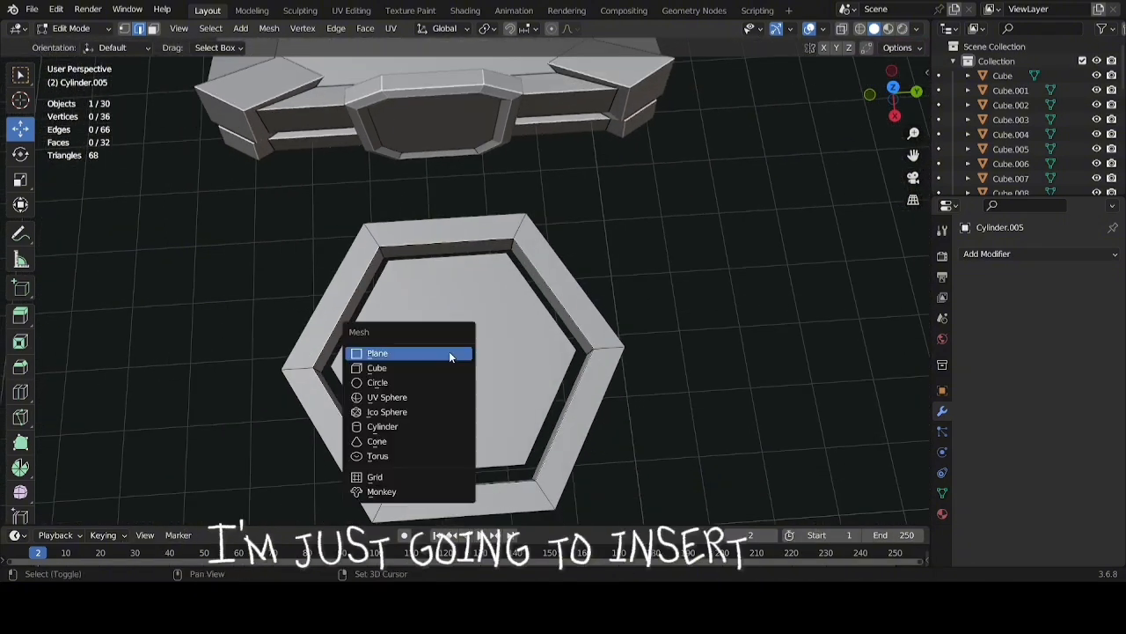
pyautogui.press('Escape')
pyautogui.press('Tab')
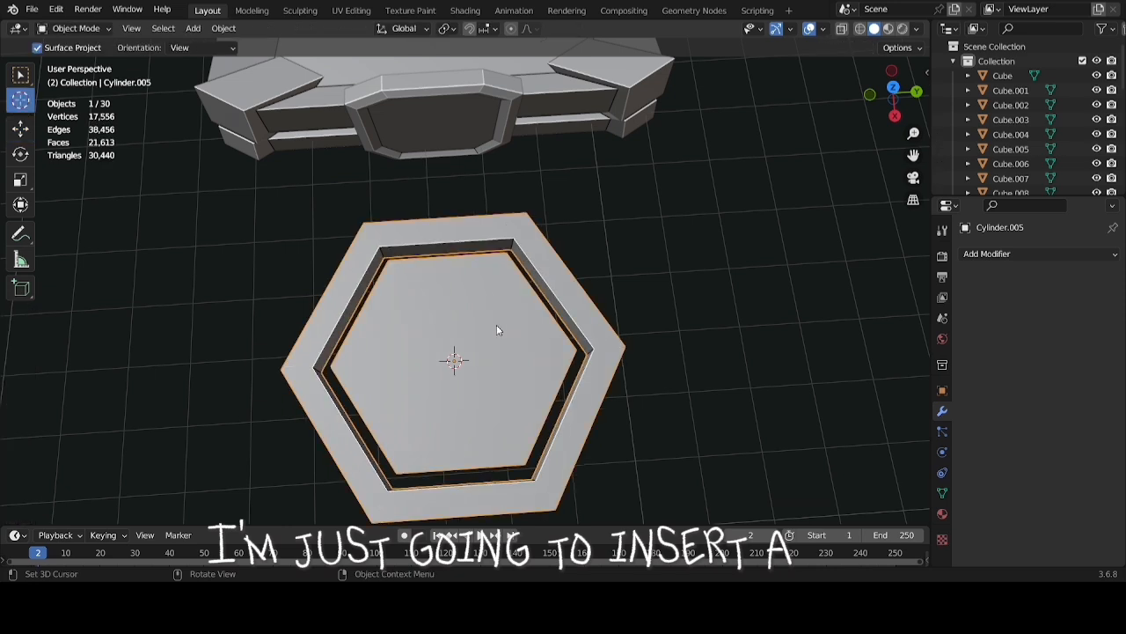
pyautogui.hotkey('shift', 'a')
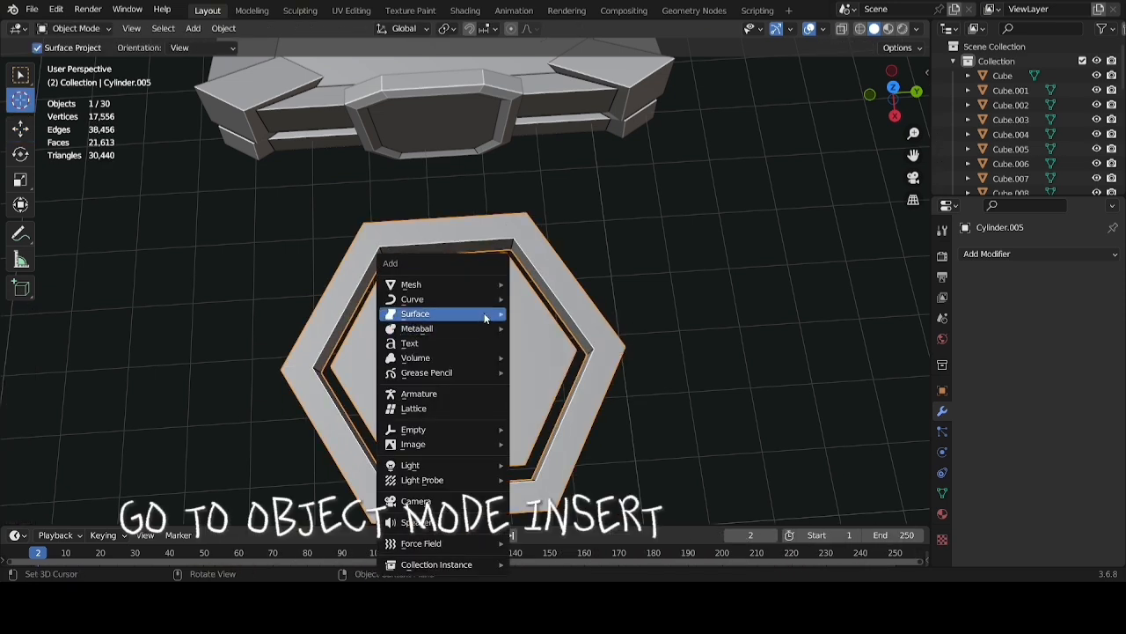
pyautogui.moveTo(488, 289)
pyautogui.click(543, 298)
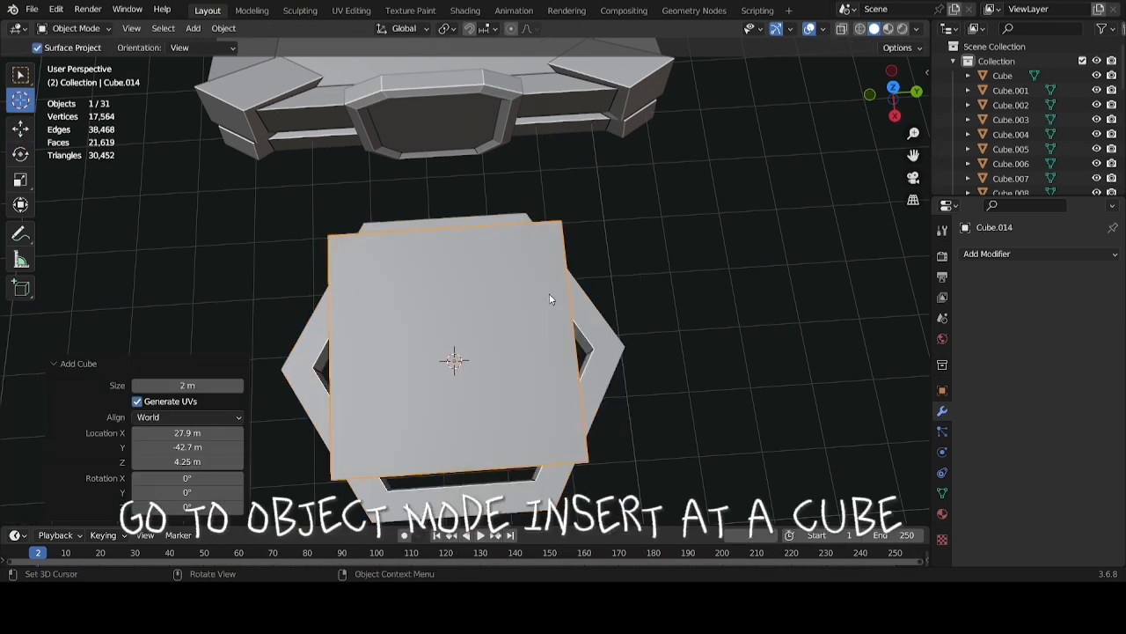
pyautogui.press('s')
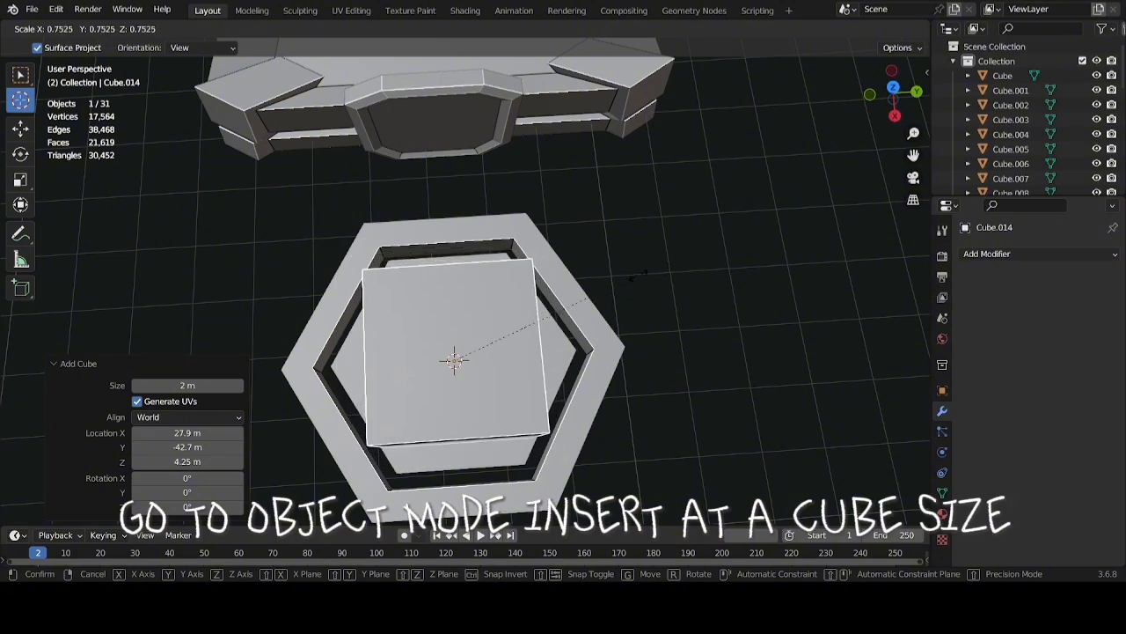
pyautogui.click(587, 293)
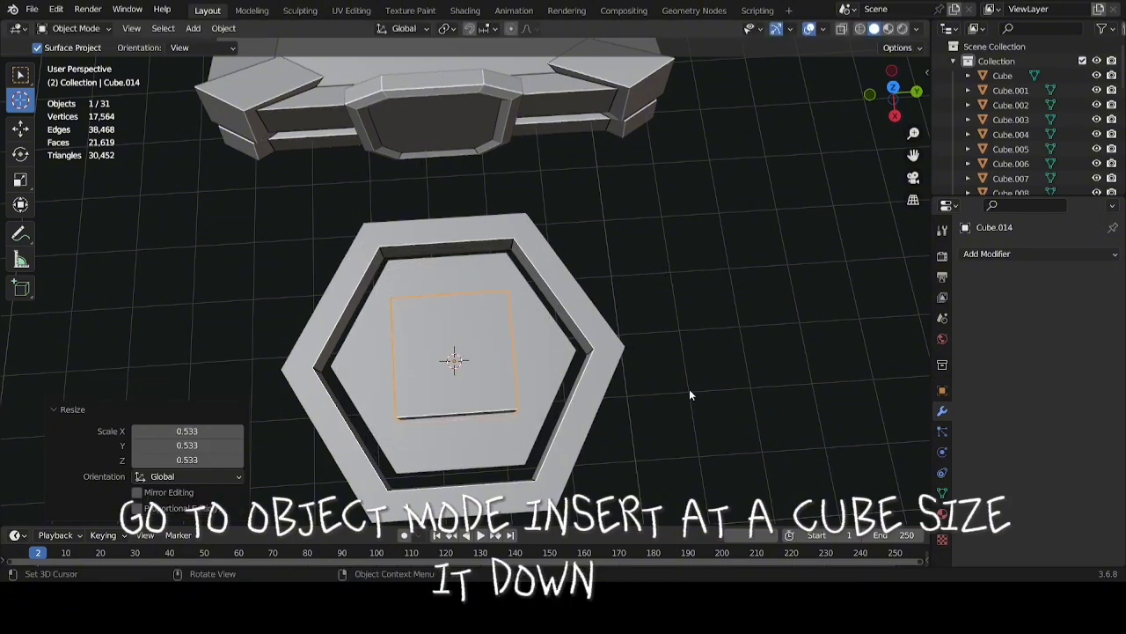
# Shrink the cube at the coin's centre further by a uniform factor of 0.844
pyautogui.moveTo(689, 388); pyautogui.dragTo(823, 283, button='middle')
pyautogui.press('s')
pyautogui.click(789, 361)
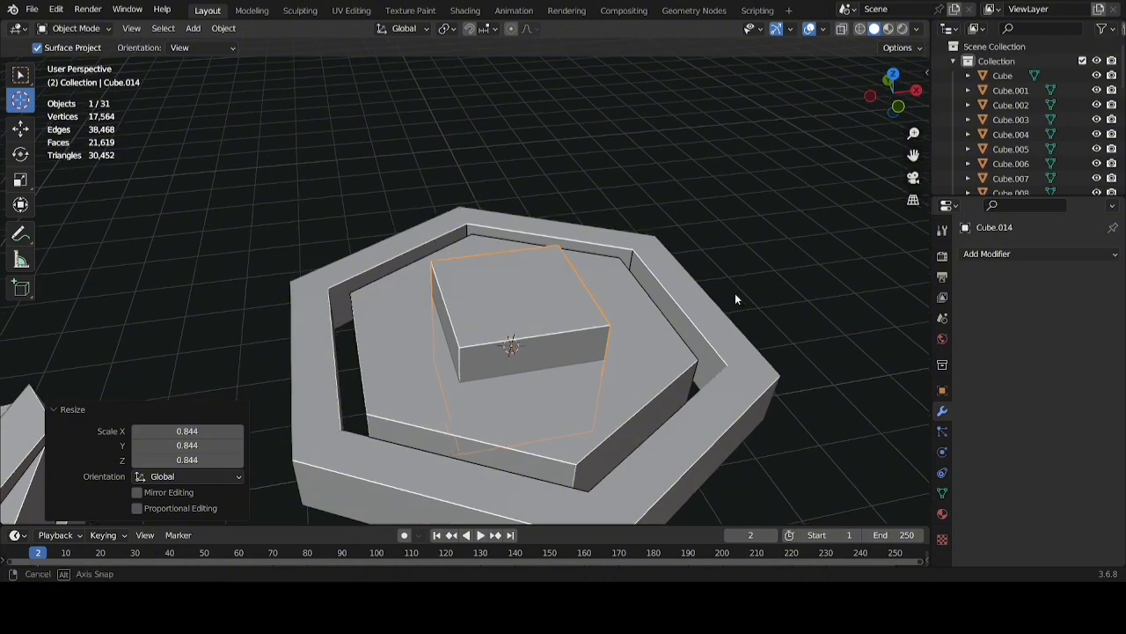
pyautogui.moveTo(735, 294); pyautogui.dragTo(621, 284, button='middle')
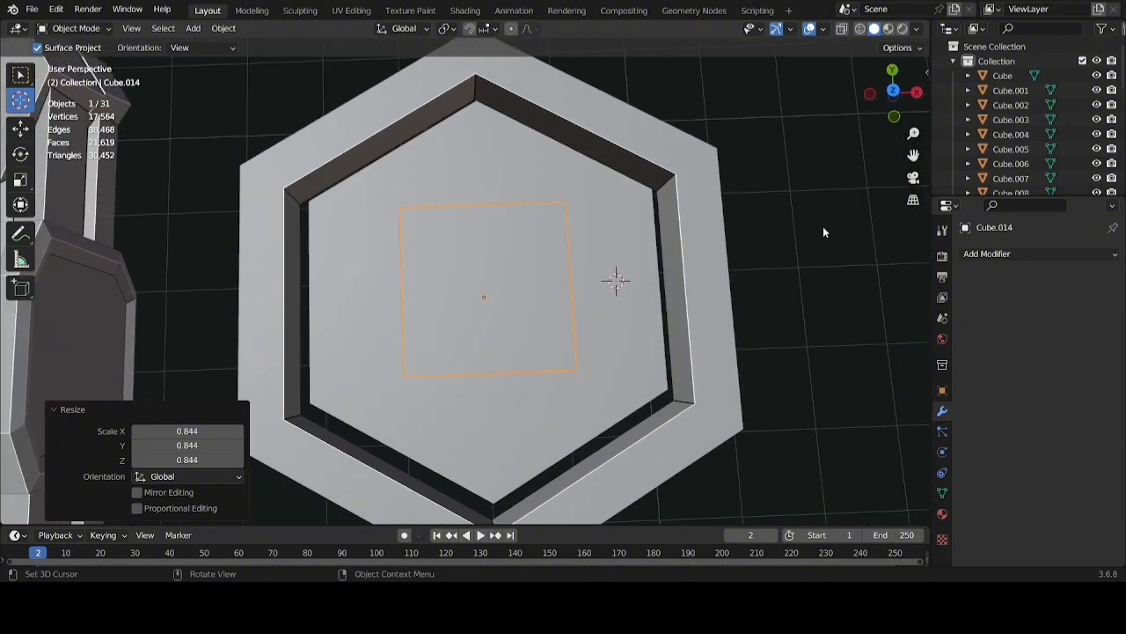
# Cut a square hole in the coin by subtracting the centre cube with a Difference Boolean modifier and apply it
pyautogui.click(11, 132)
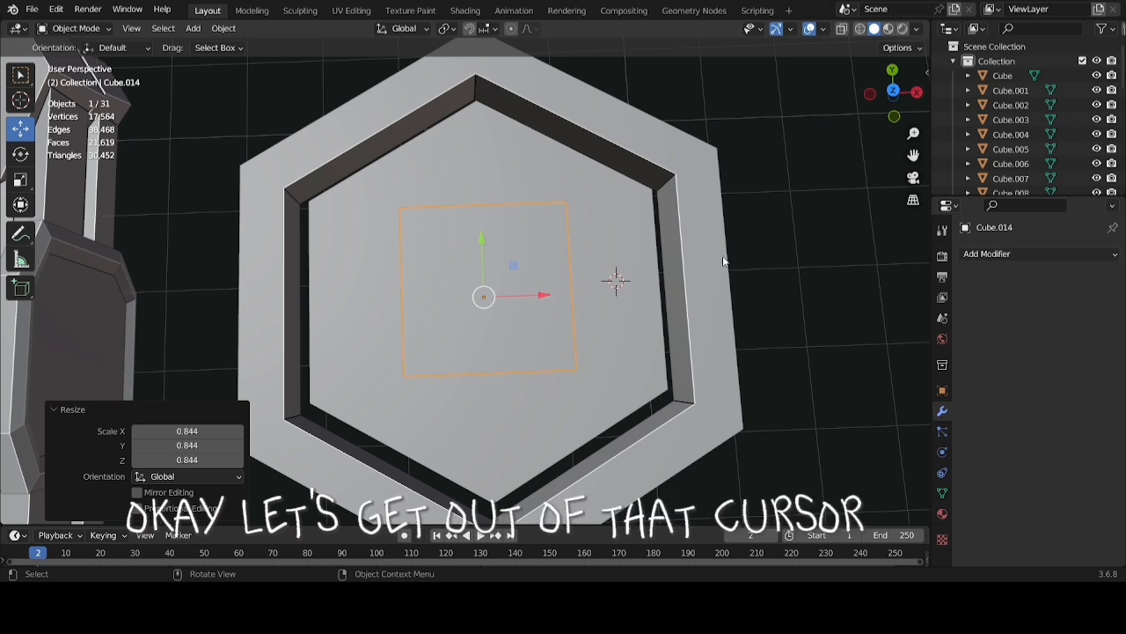
pyautogui.click(614, 196)
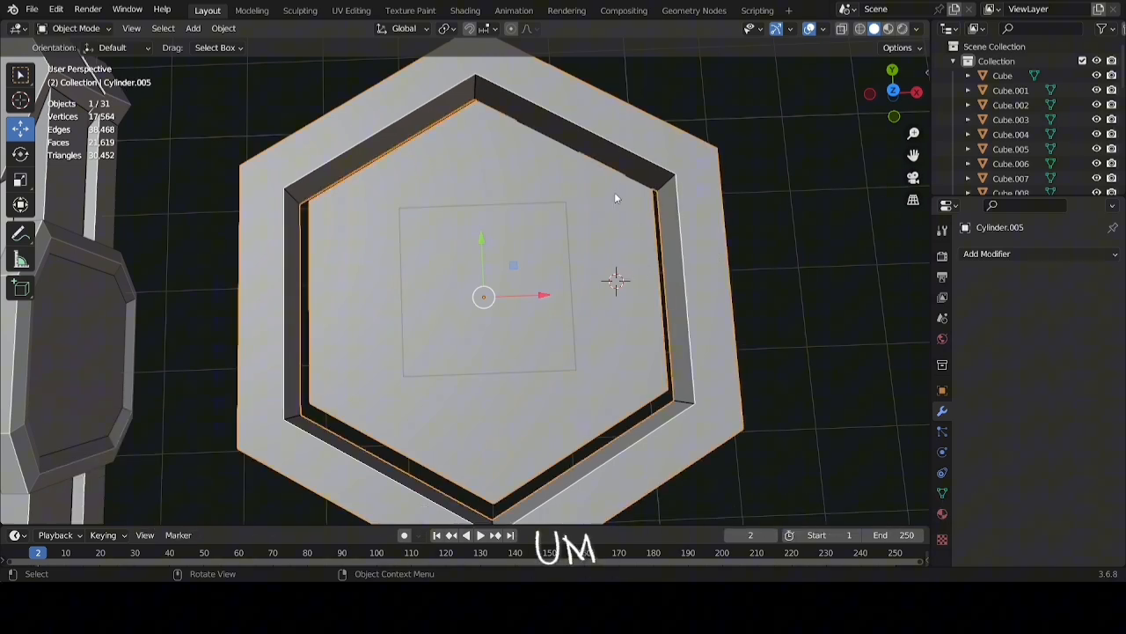
pyautogui.click(1060, 253)
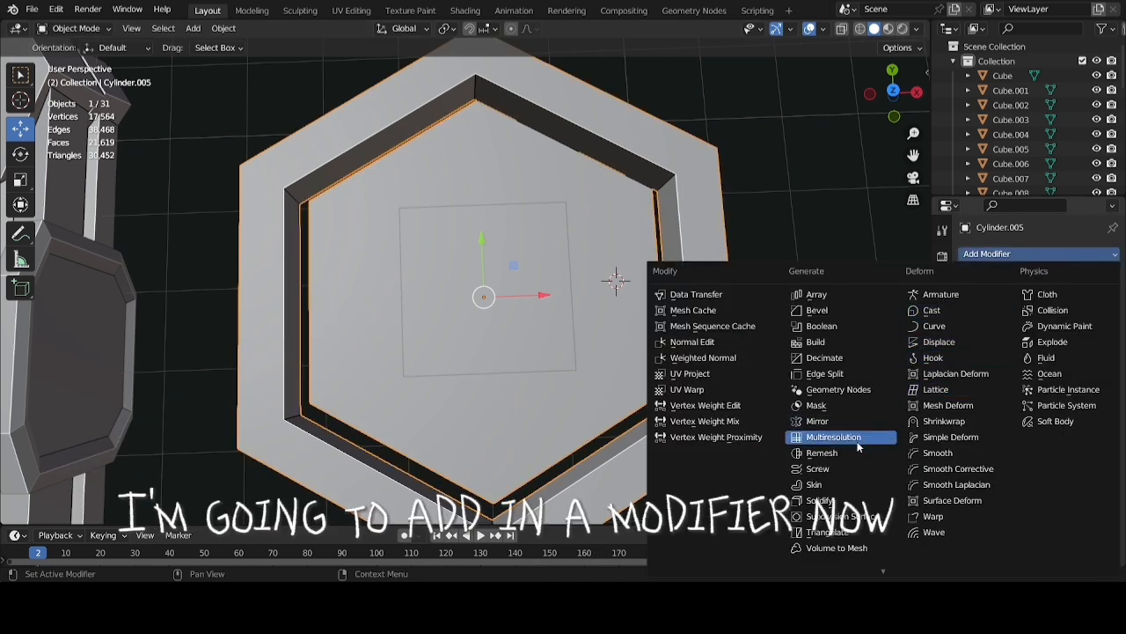
pyautogui.click(821, 326)
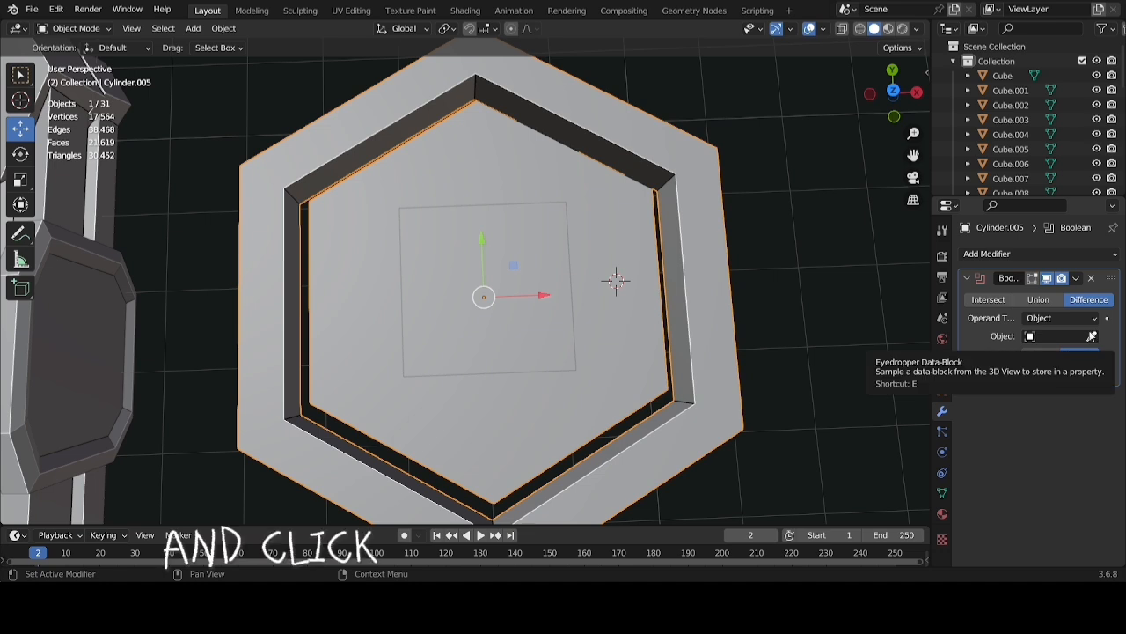
pyautogui.click(1092, 336)
pyautogui.click(538, 227)
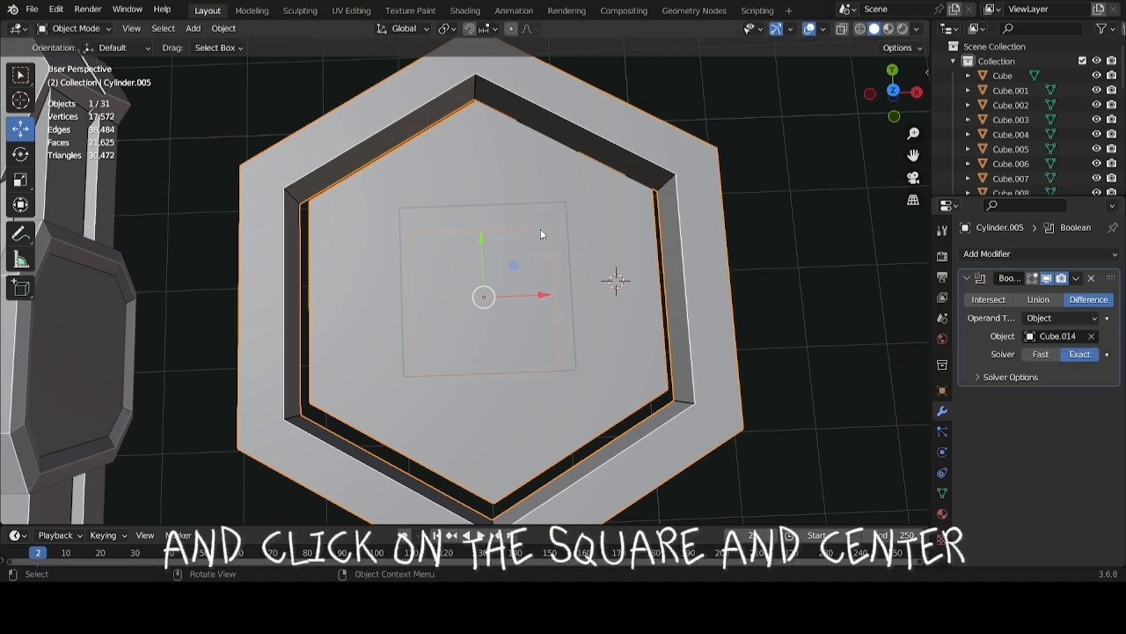
pyautogui.click(1075, 278)
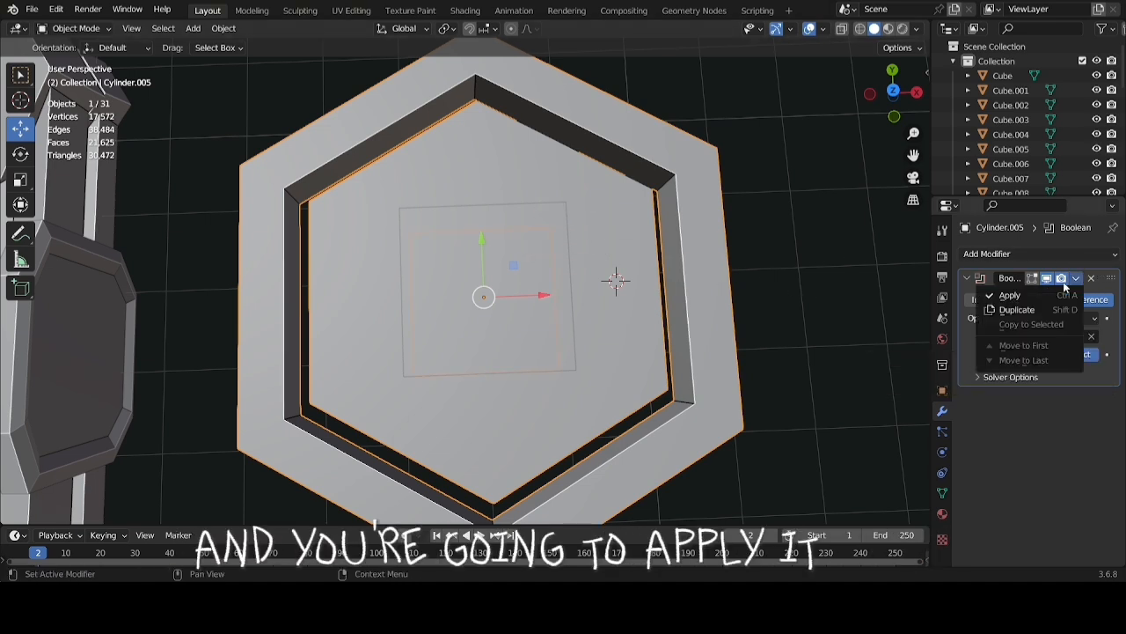
pyautogui.click(1012, 296)
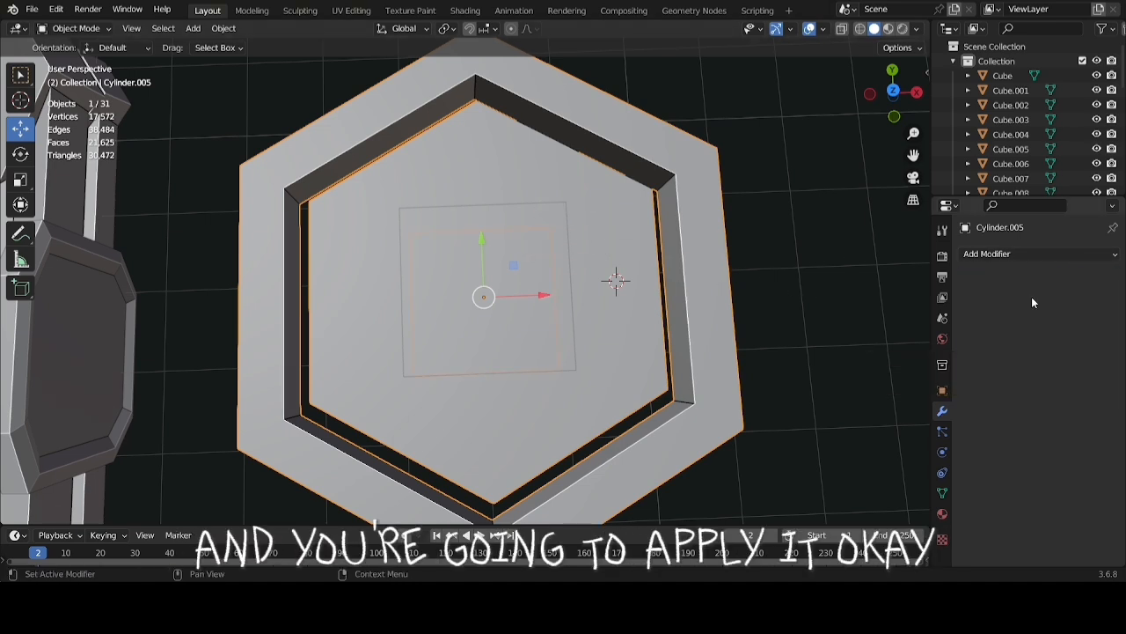
# Move the cutter cube 2.5435 m along X out of the coin and delete it
pyautogui.click(737, 117)
pyautogui.click(512, 249)
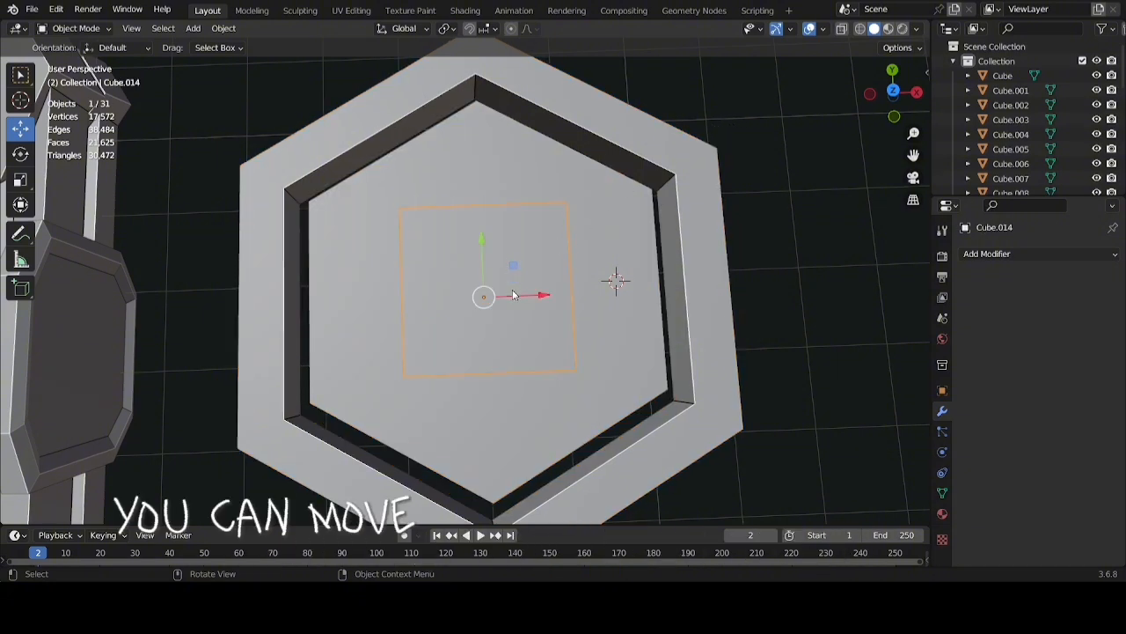
pyautogui.moveTo(513, 295); pyautogui.dragTo(897, 297)
pyautogui.moveTo(898, 297); pyautogui.dragTo(583, 290, button='middle')
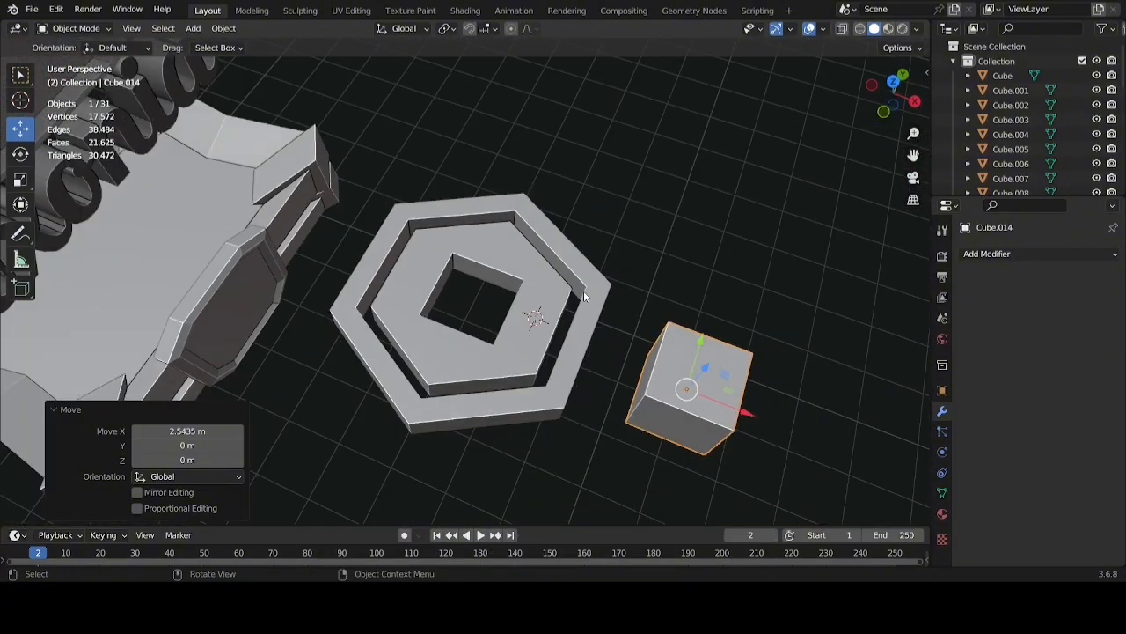
pyautogui.press('x')
pyautogui.click(722, 361)
pyautogui.moveTo(721, 361)
pyautogui.mouseDown(button='middle')
pyautogui.moveTo(616, 320)
pyautogui.moveTo(514, 303)
pyautogui.moveTo(520, 213)
pyautogui.moveTo(539, 320)
pyautogui.moveTo(581, 333)
pyautogui.moveTo(598, 266)
pyautogui.moveTo(654, 301)
pyautogui.moveTo(563, 284)
pyautogui.moveTo(756, 145)
pyautogui.moveTo(558, 250)
pyautogui.moveTo(418, 211)
pyautogui.mouseUp(button='middle')
# Enter Edit Mode on the coin, check its corners against the reference image and select the edge loop around one outer-ring corner
pyautogui.click(600, 265)
pyautogui.press('Tab')
pyautogui.scroll(-1, 558, 250)
pyautogui.moveTo(418, 211)
pyautogui.keyDown('shift'); pyautogui.mouseDown(button='middle')
pyautogui.moveTo(567, 148)
pyautogui.moveTo(387, 162)
pyautogui.mouseUp(button='middle'); pyautogui.keyUp('shift')
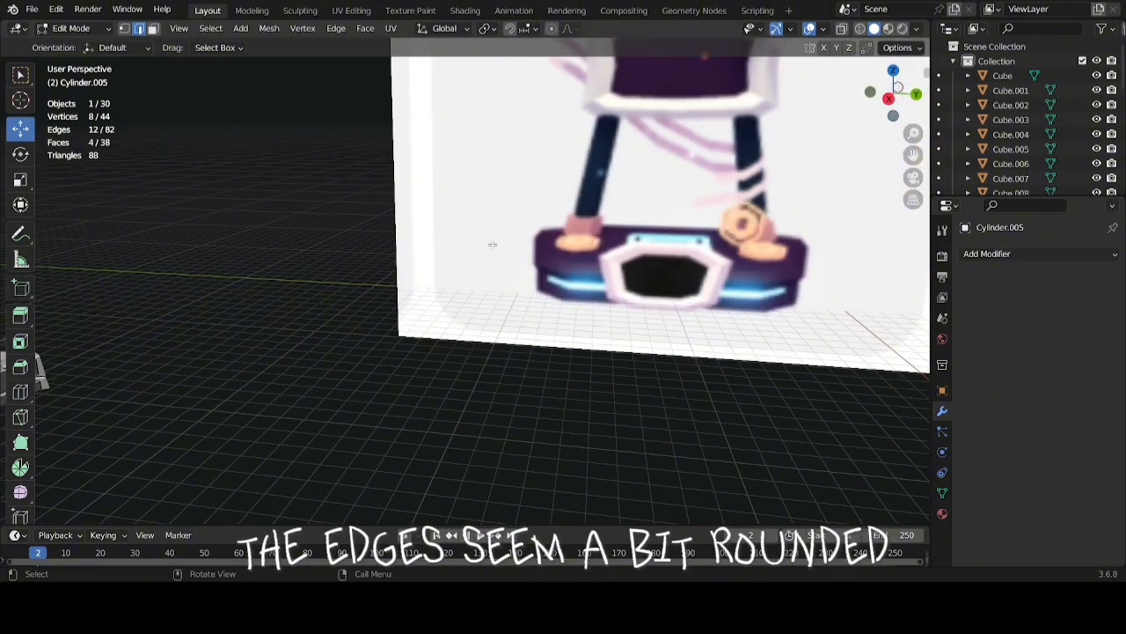
pyautogui.keyDown('shift'); pyautogui.moveTo(357, 232); pyautogui.dragTo(823, 167, button='middle'); pyautogui.keyUp('shift')
pyautogui.scroll(3, 376, 288)
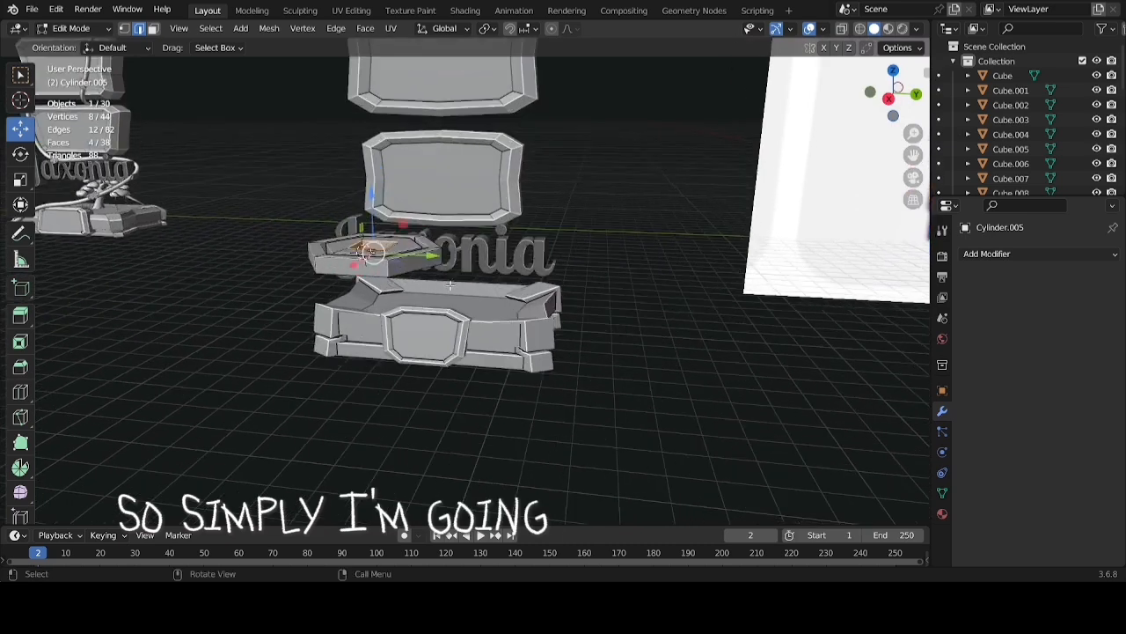
pyautogui.click(332, 258)
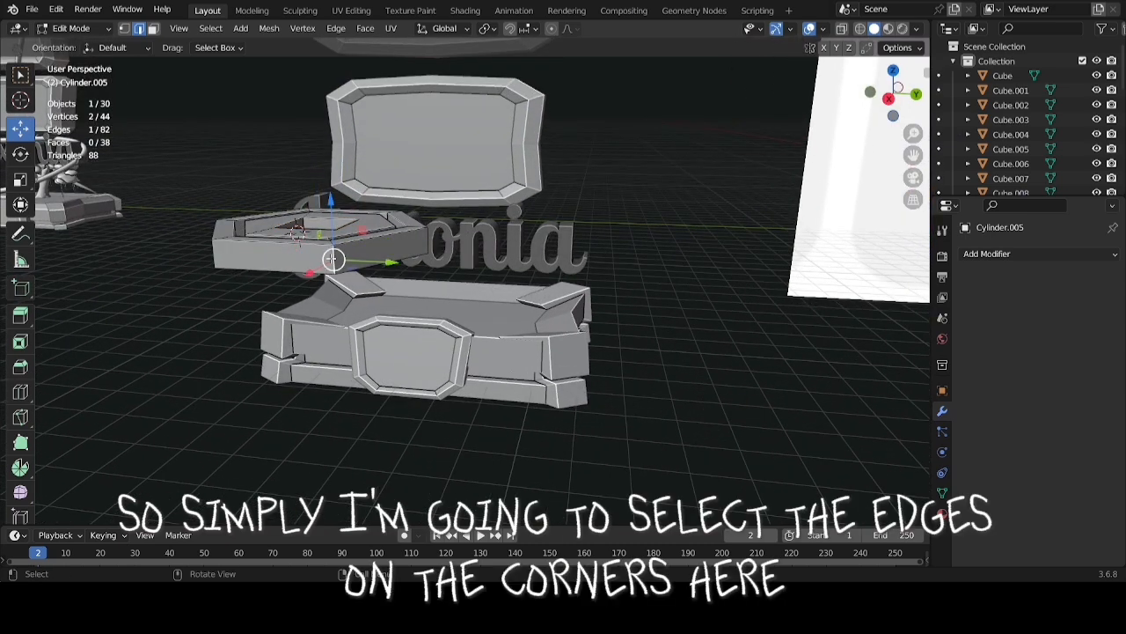
pyautogui.keyDown('alt'); pyautogui.click(332, 258); pyautogui.keyUp('alt')
# Add the edge loops around the remaining corners of the coin's outer ring to the selection
pyautogui.moveTo(332, 258); pyautogui.dragTo(585, 278, button='middle')
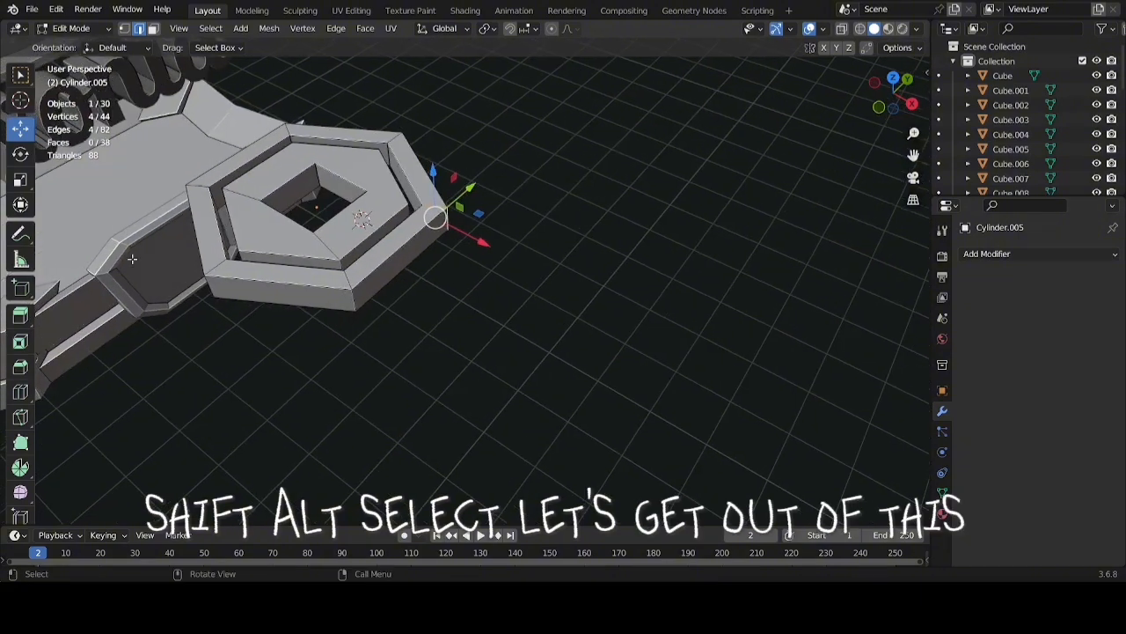
pyautogui.keyDown('shift'); pyautogui.moveTo(3, 334); pyautogui.dragTo(138, 333, button='middle'); pyautogui.keyUp('shift')
pyautogui.scroll(2, 516, 302)
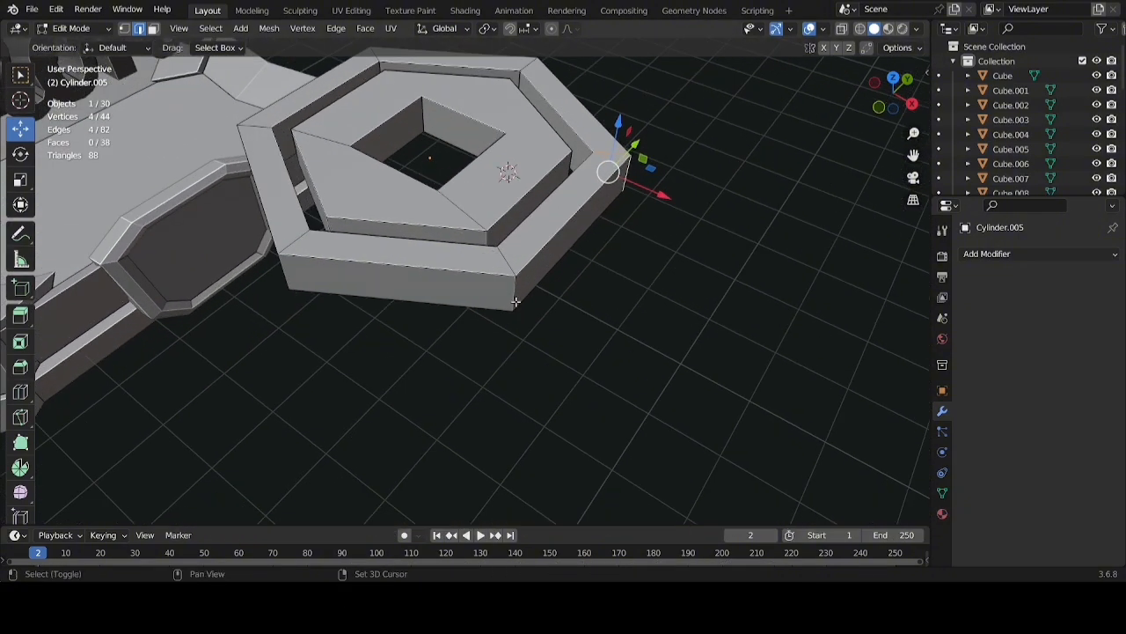
pyautogui.keyDown('alt'); pyautogui.keyDown('shift'); pyautogui.click(515, 299); pyautogui.keyUp('shift'); pyautogui.keyUp('alt')
pyautogui.moveTo(515, 299); pyautogui.dragTo(395, 297, button='middle')
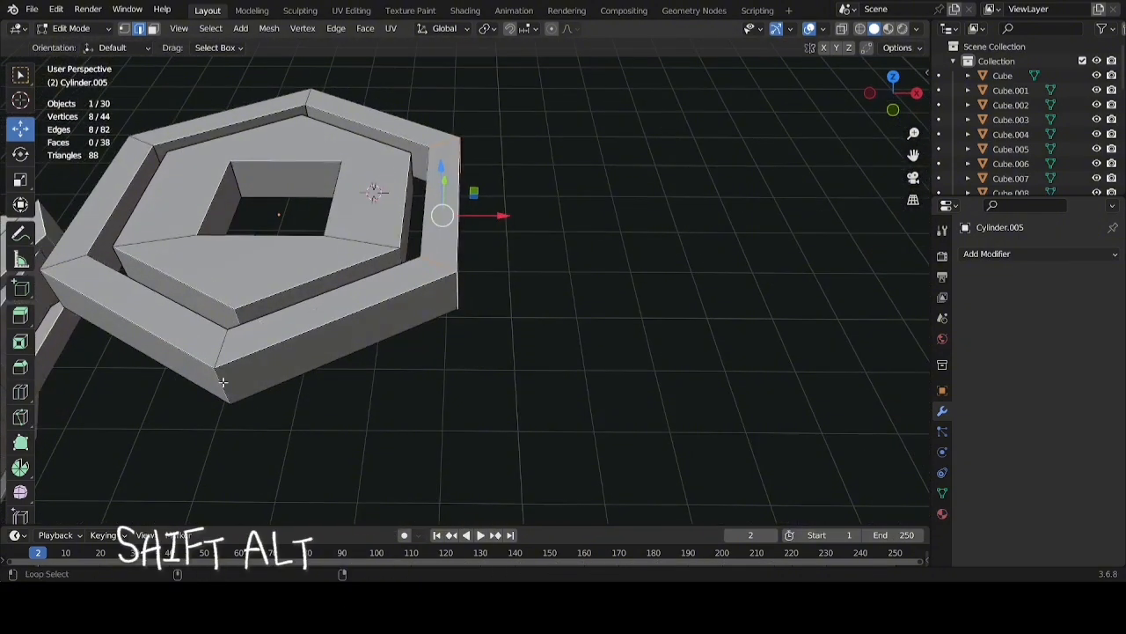
pyautogui.moveTo(228, 388); pyautogui.dragTo(486, 164, button='middle')
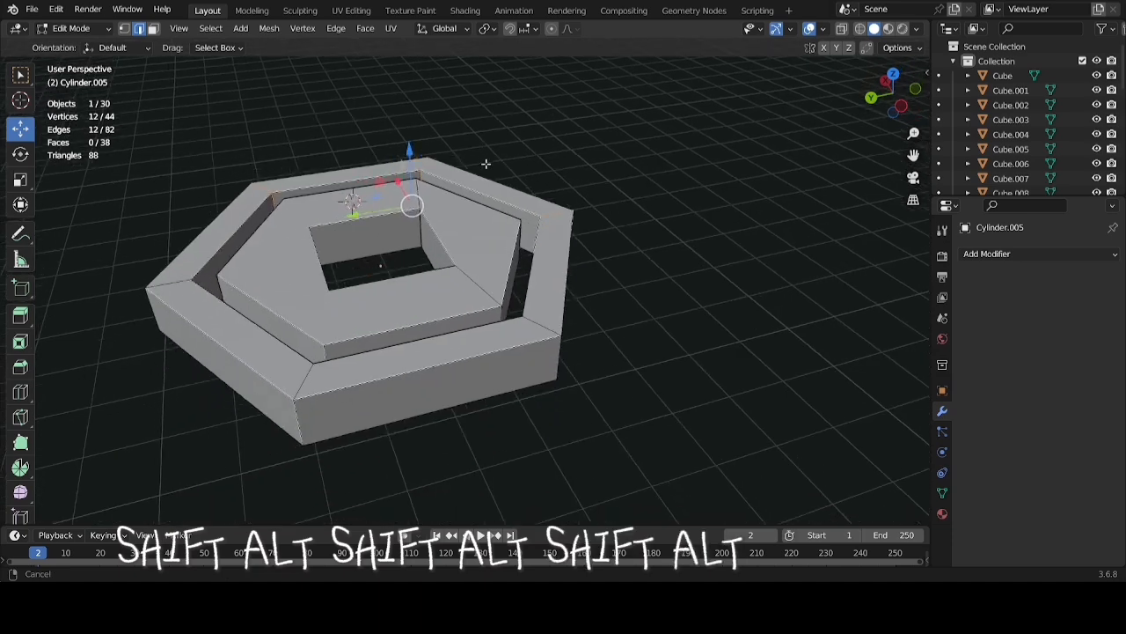
pyautogui.keyDown('alt'); pyautogui.keyDown('shift'); pyautogui.click(561, 357); pyautogui.keyUp('shift'); pyautogui.keyUp('alt')
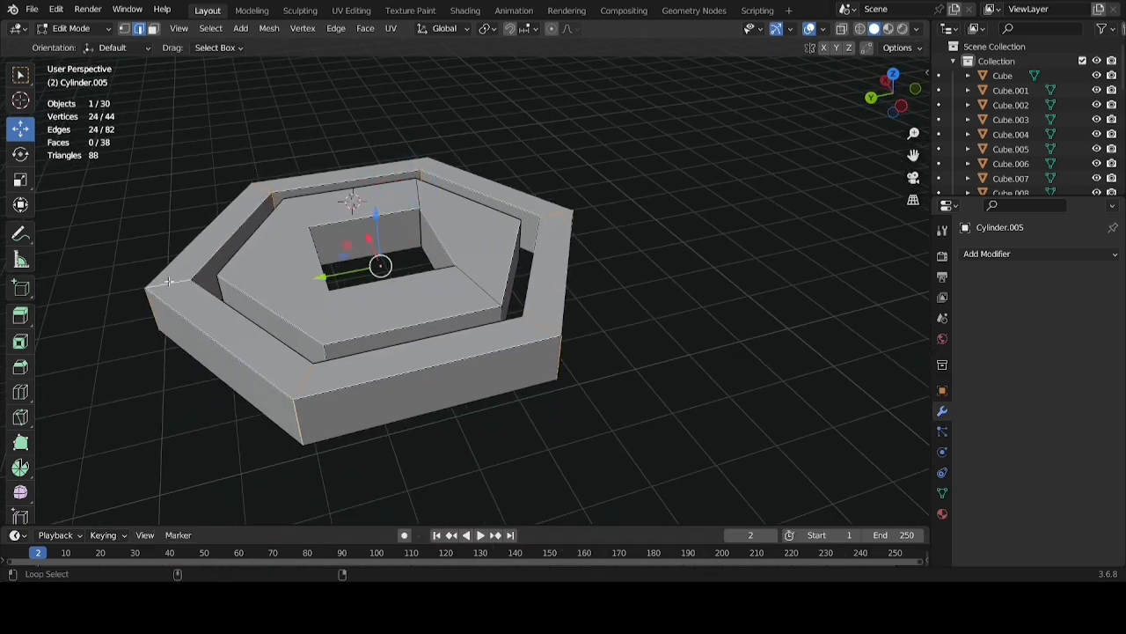
# Bevel the outer ring's selected corner loops with a width of 0.0563 m and 2 segments
pyautogui.scroll(-3, 168, 281)
pyautogui.moveTo(308, 334); pyautogui.dragTo(408, 396, button='middle')
pyautogui.keyDown('shift'); pyautogui.moveTo(483, 398); pyautogui.dragTo(486, 254, button='middle'); pyautogui.keyUp('shift')
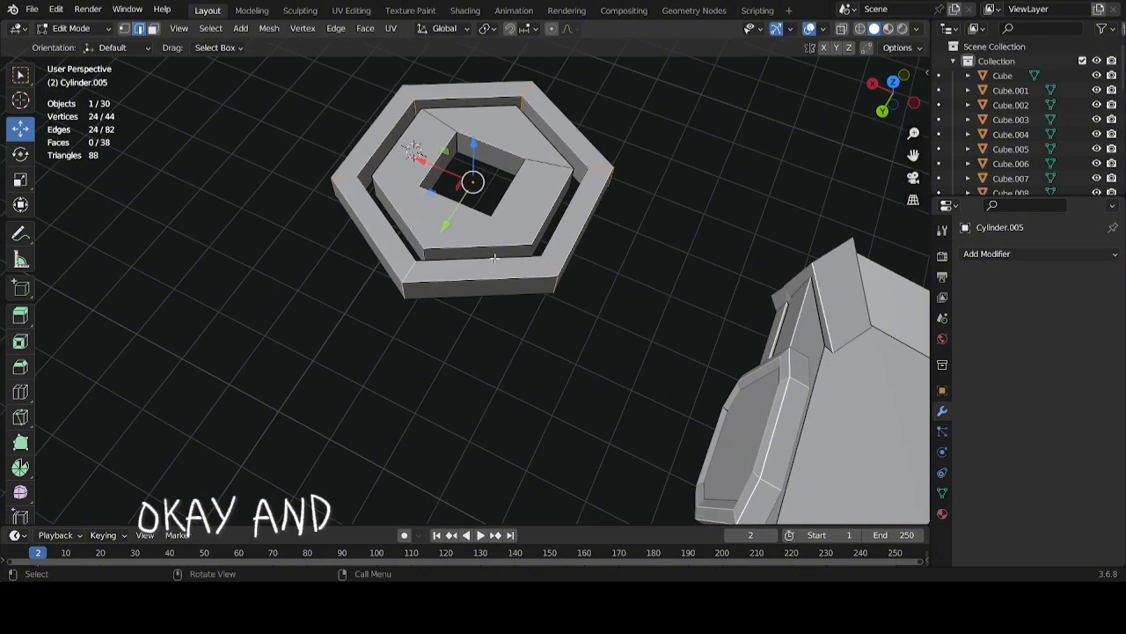
pyautogui.hotkey('ctrl', 'b')
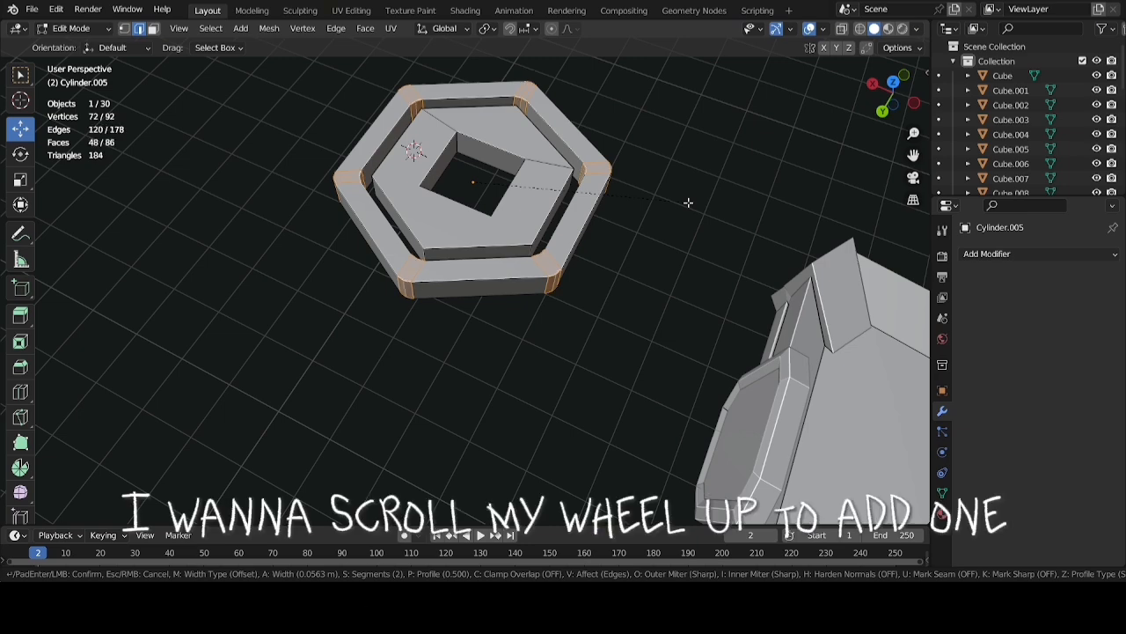
pyautogui.click(688, 202)
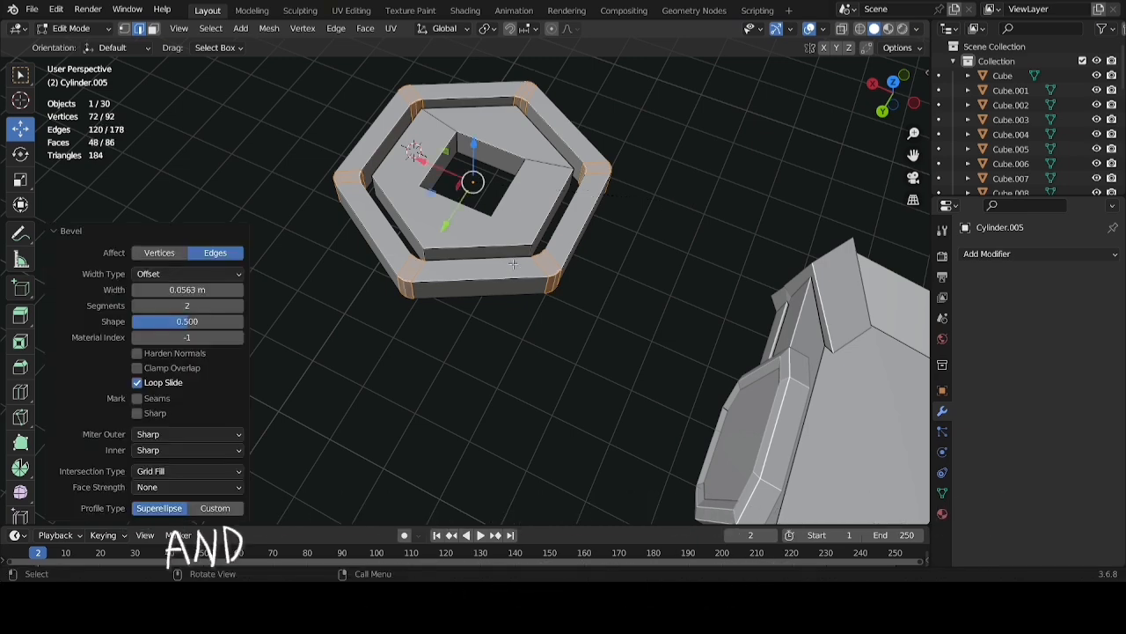
# Select the vertical corner edges of the coin's central hexagon in Edit Mode
pyautogui.moveTo(534, 274); pyautogui.dragTo(732, 286, button='middle')
pyautogui.press('Tab')
pyautogui.press('Tab')
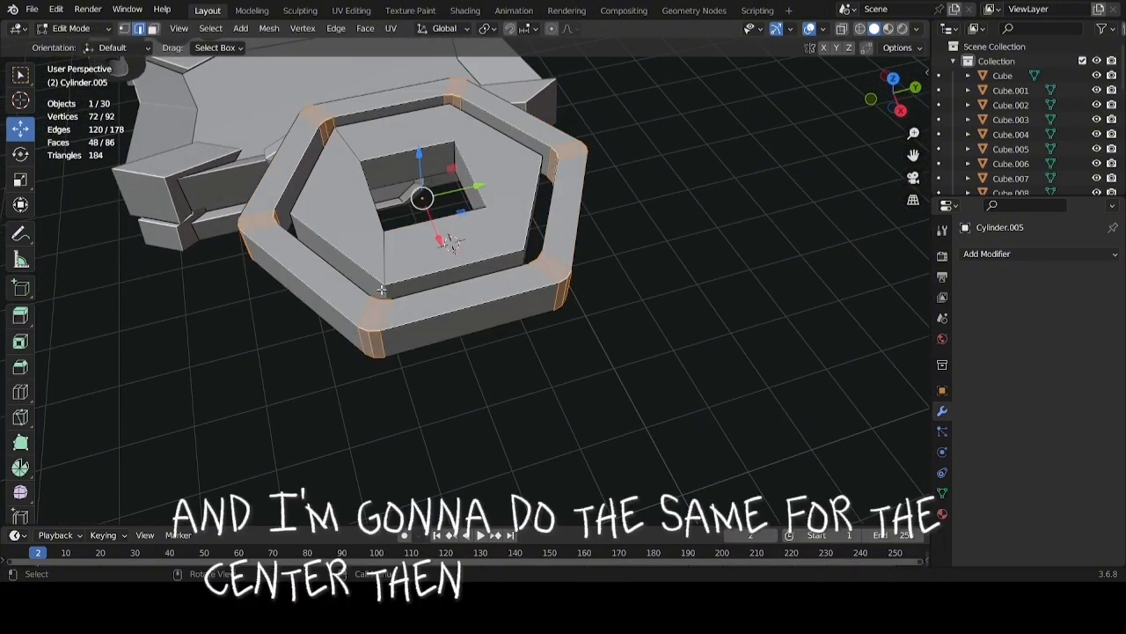
pyautogui.click(382, 290)
pyautogui.keyDown('shift'); pyautogui.click(525, 256); pyautogui.keyUp('shift')
pyautogui.moveTo(608, 241); pyautogui.dragTo(441, 170, button='middle')
pyautogui.keyDown('shift'); pyautogui.click(497, 282); pyautogui.keyUp('shift')
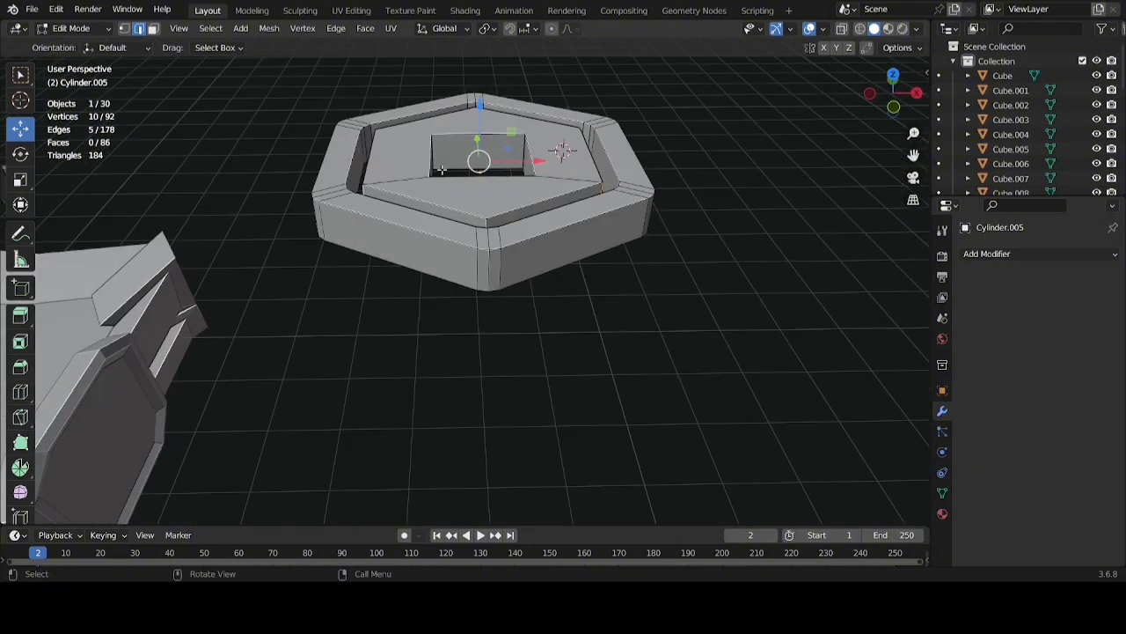
pyautogui.keyDown('shift'); pyautogui.click(480, 220); pyautogui.keyUp('shift')
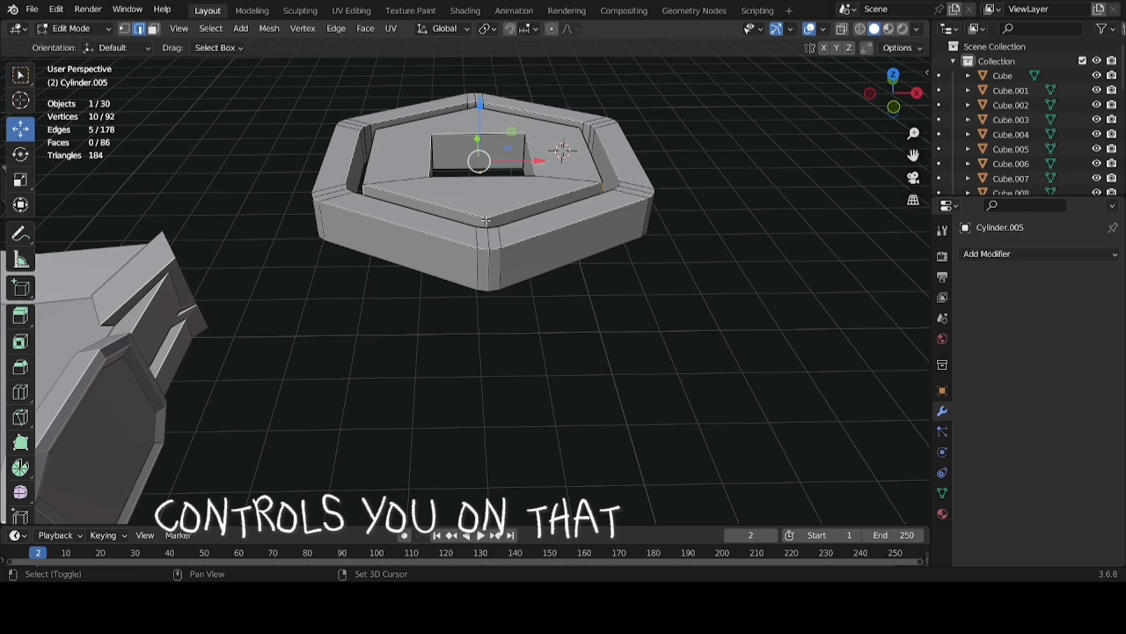
pyautogui.keyDown('shift'); pyautogui.click(486, 220); pyautogui.keyUp('shift')
# Bevel the central hexagon's corner edges by about 0.0574 m with 2 segments and return to Object Mode
pyautogui.moveTo(486, 220); pyautogui.dragTo(577, 244, button='middle')
pyautogui.hotkey('ctrl', 'b')
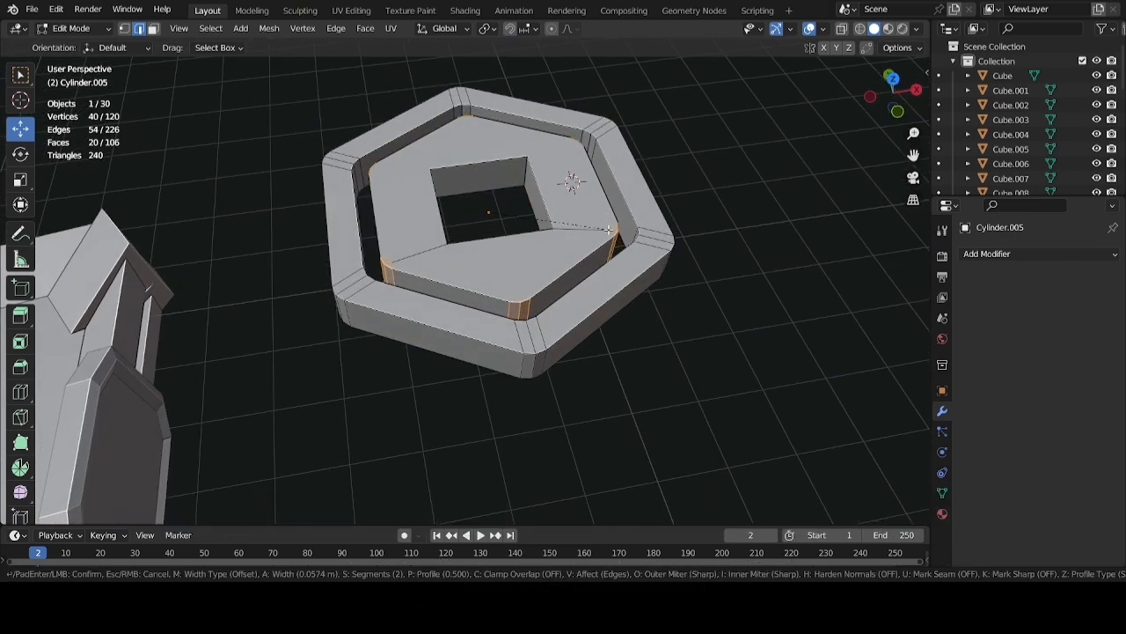
pyautogui.click(609, 230)
pyautogui.moveTo(609, 229); pyautogui.dragTo(510, 131, button='middle')
pyautogui.press('Tab')
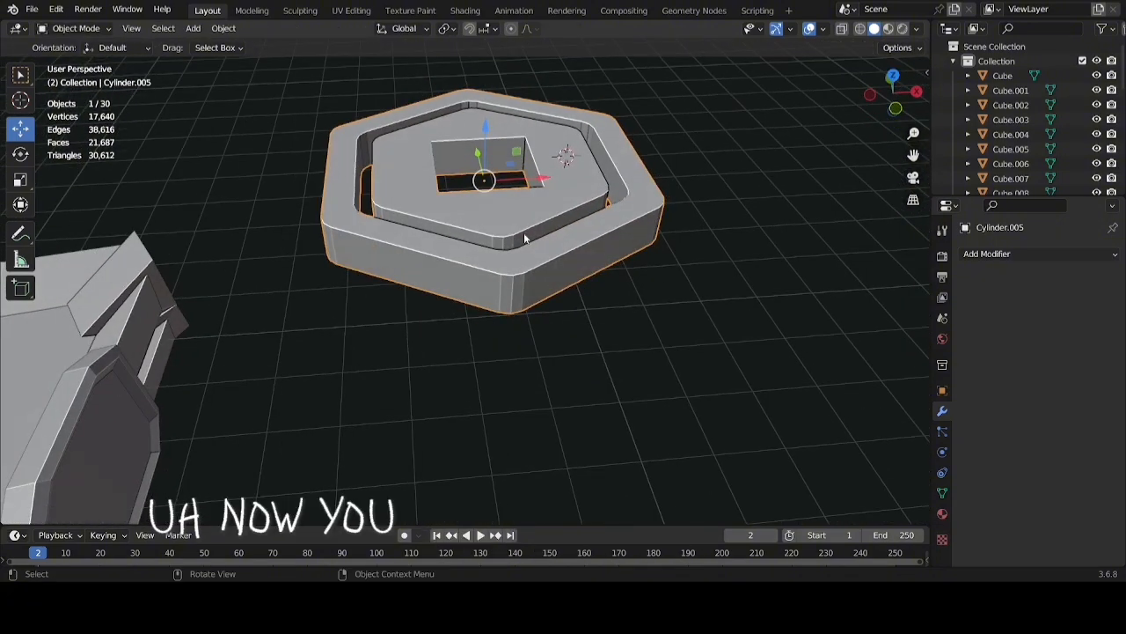
# Apply Shade Auto Smooth to the coin
pyautogui.moveTo(524, 233); pyautogui.dragTo(472, 217, button='middle')
pyautogui.moveTo(475, 154); pyautogui.dragTo(566, 119, button='middle')
pyautogui.scroll(3, 515, 165)
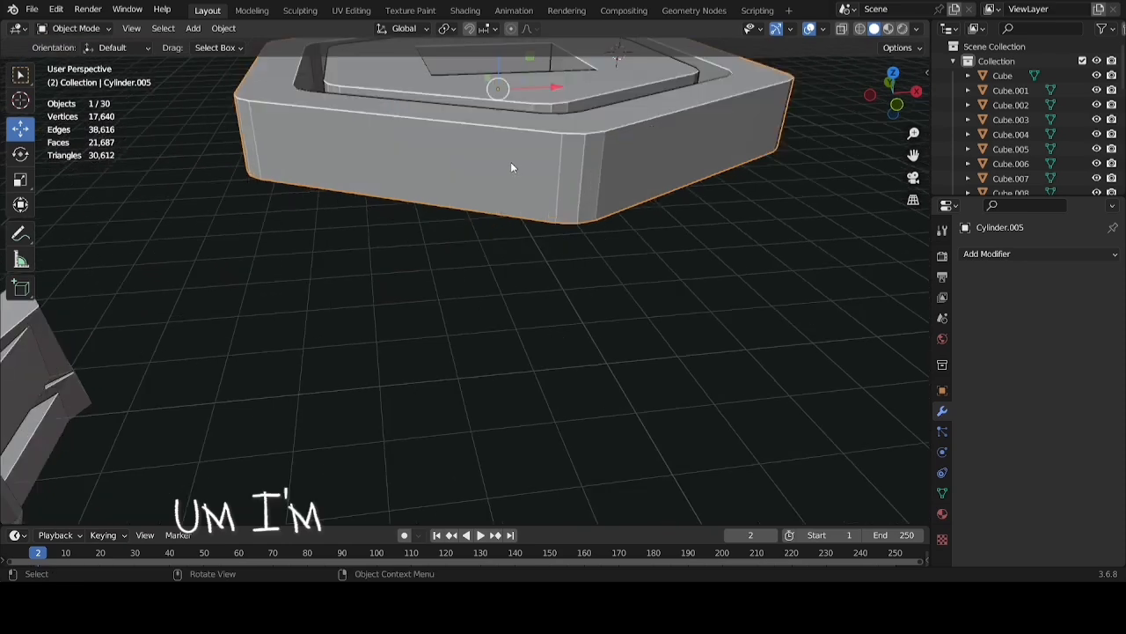
pyautogui.rightClick(513, 168)
pyautogui.rightClick(407, 120)
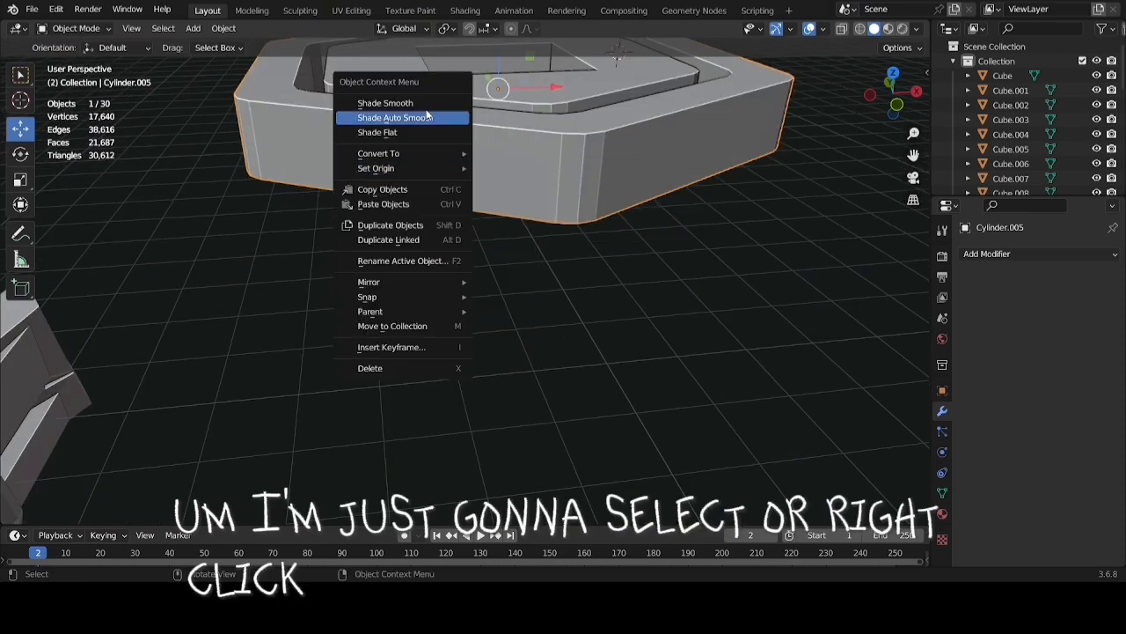
pyautogui.click(407, 118)
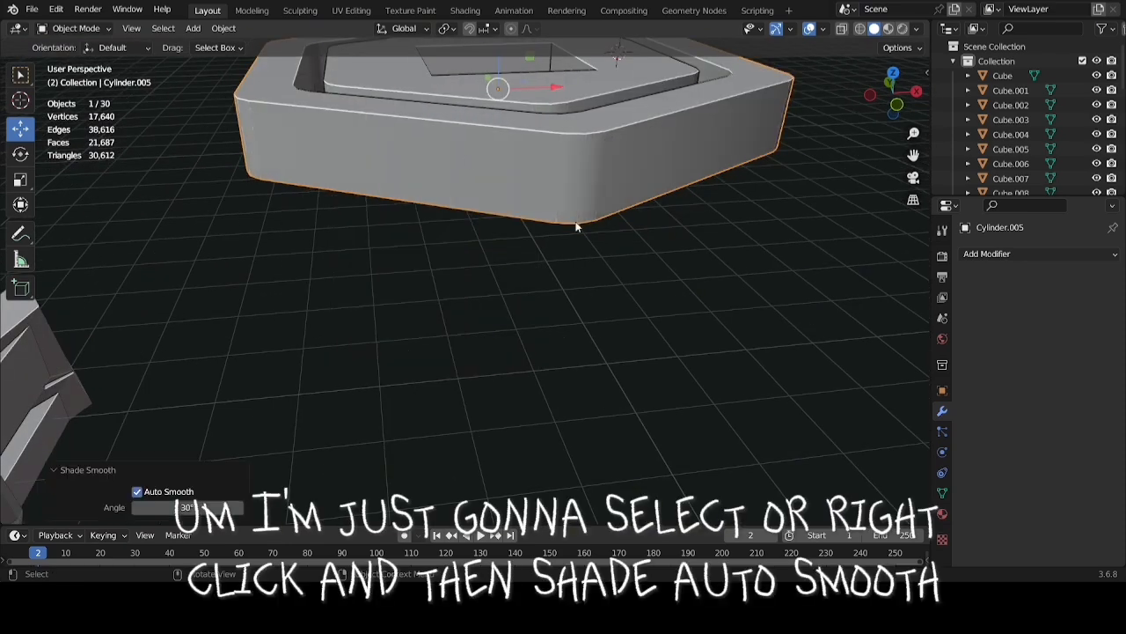
# Move the coin along X to the front of the Jaxonia podium and lower it 3.4578 m along Z
pyautogui.moveTo(577, 225); pyautogui.dragTo(449, 234, button='middle')
pyautogui.click(523, 297)
pyautogui.moveTo(523, 297); pyautogui.dragTo(421, 194, button='middle')
pyautogui.click(465, 220)
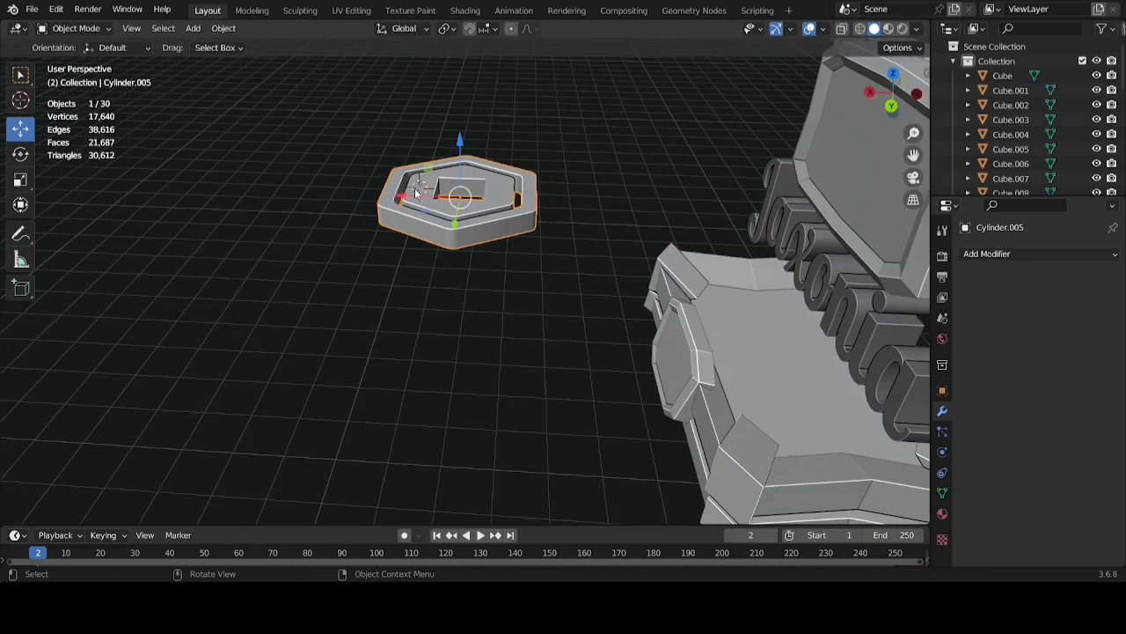
pyautogui.moveTo(404, 194); pyautogui.dragTo(711, 208)
pyautogui.scroll(-2, 749, 276)
pyautogui.keyDown('shift'); pyautogui.moveTo(749, 276); pyautogui.dragTo(599, 229, button='middle'); pyautogui.keyUp('shift')
pyautogui.moveTo(509, 150); pyautogui.dragTo(506, 259)
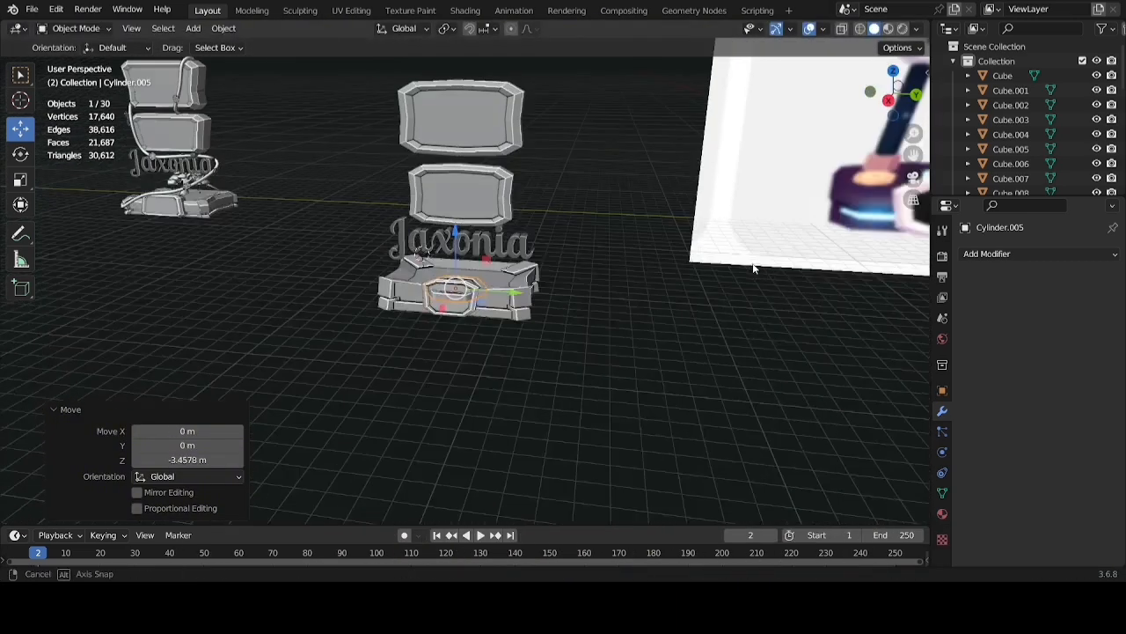
# Compare the coin's placement with the reference image and tilt the coin by about -33° in the back orthographic view
pyautogui.moveTo(753, 269); pyautogui.dragTo(790, 260, button='middle')
pyautogui.scroll(3, 787, 164)
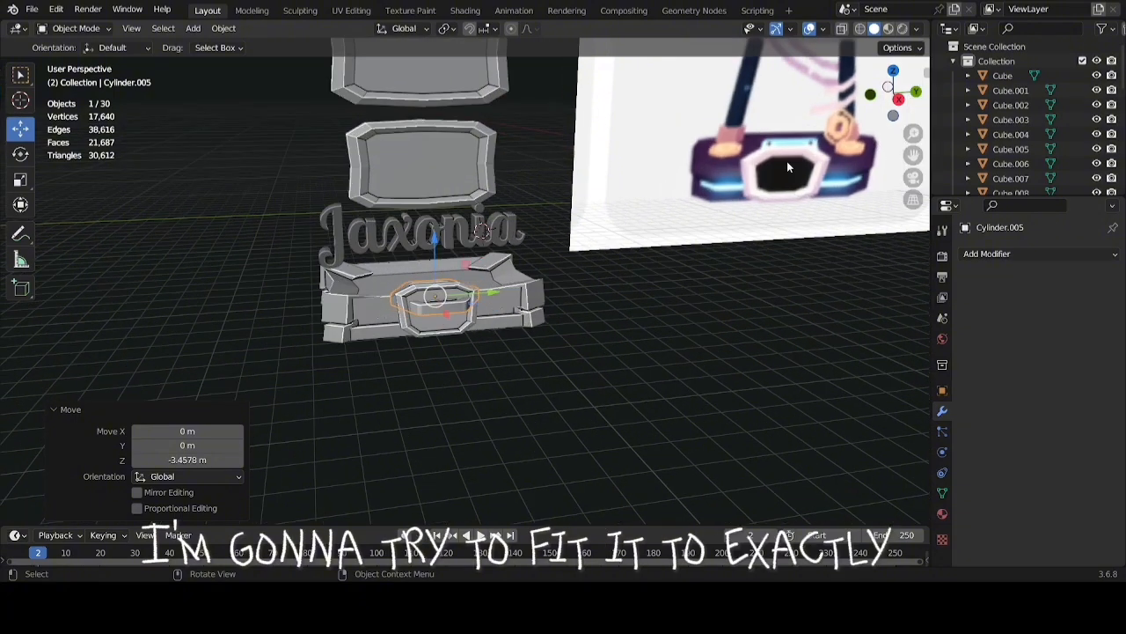
pyautogui.scroll(3, 563, 215)
pyautogui.moveTo(564, 214); pyautogui.dragTo(476, 229, button='middle')
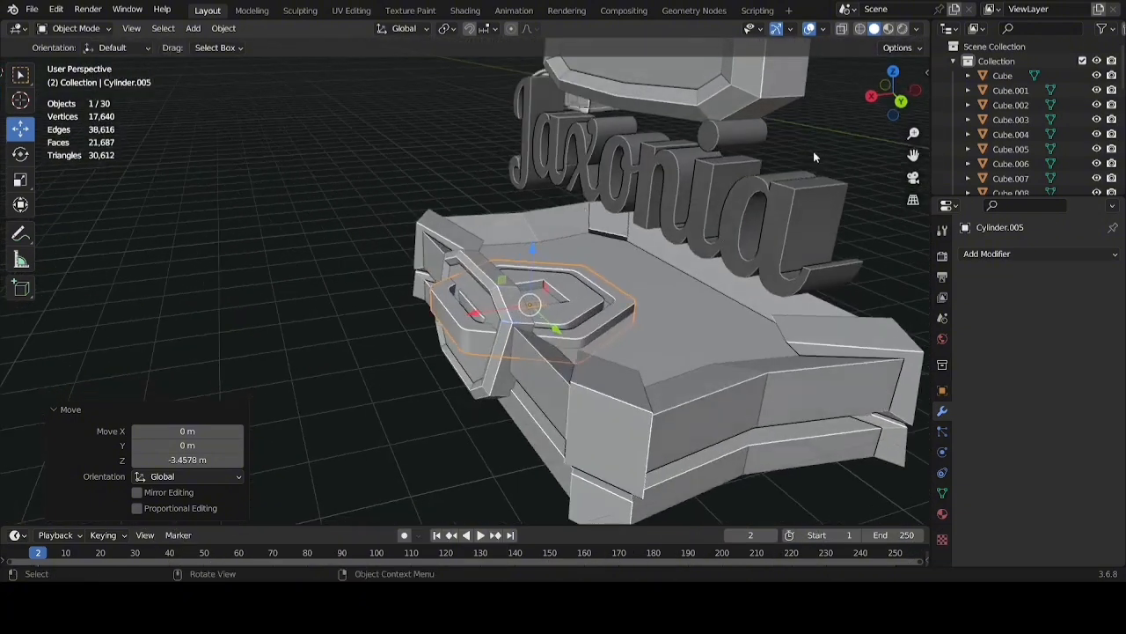
pyautogui.click(905, 98)
pyautogui.press('r')
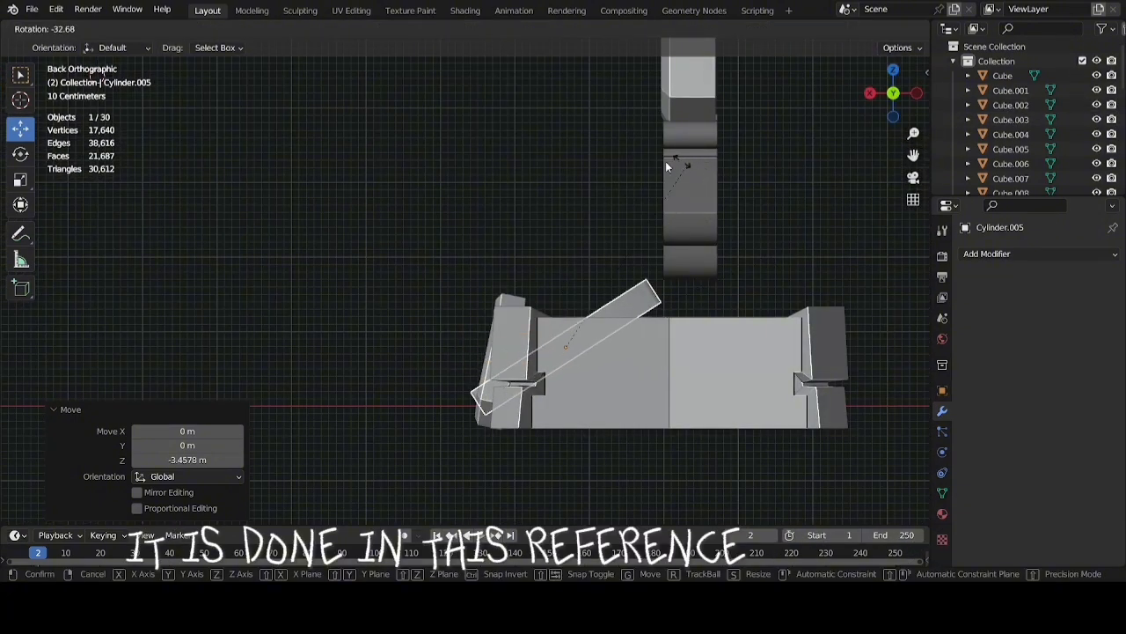
pyautogui.press('Return')
# Scale the coin uniformly to 0.481 and raise it 0.60643 m along Z
pyautogui.press('s')
pyautogui.press('Return')
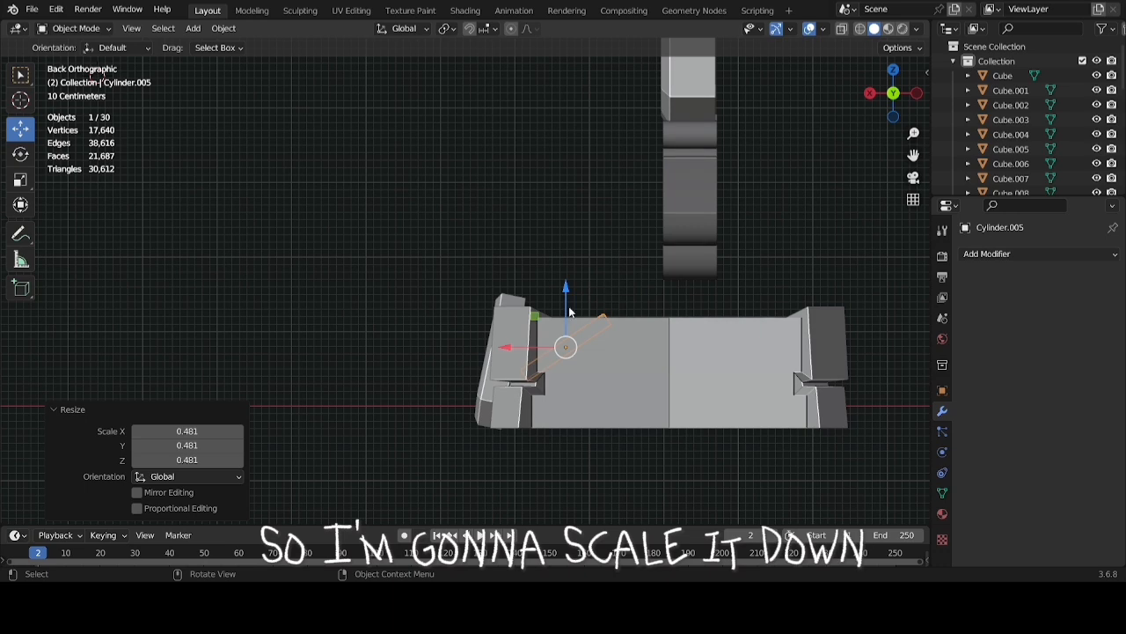
pyautogui.press('g')
pyautogui.press('z')
pyautogui.press('Return')
pyautogui.moveTo(555, 256); pyautogui.dragTo(580, 276, button='middle')
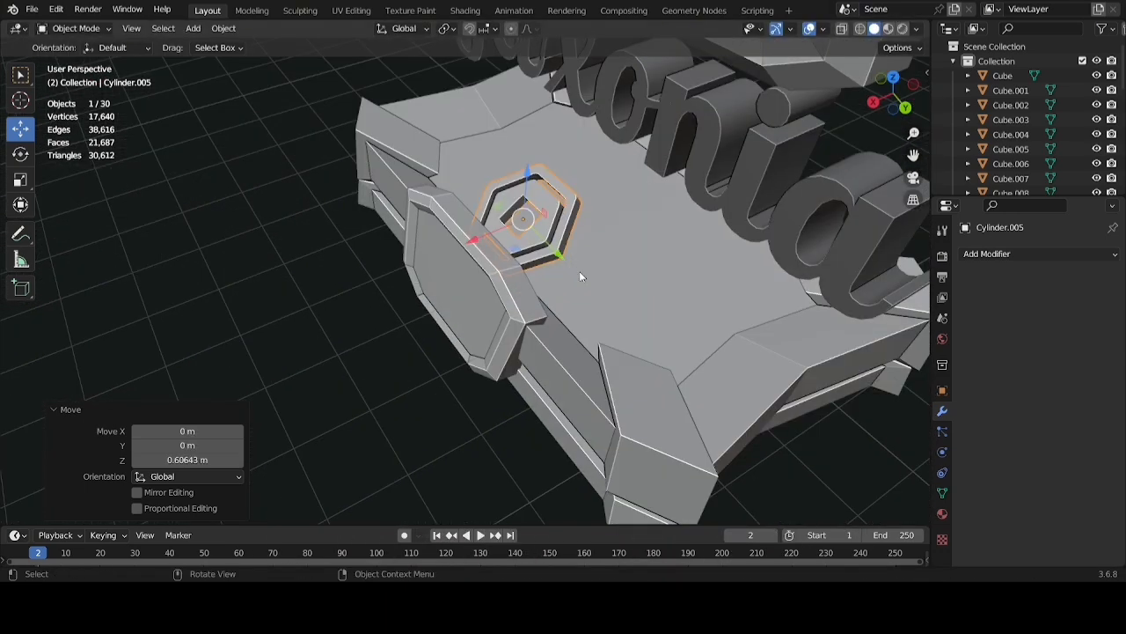
# Shift the coin along Y and move it -0.9553 m along X on the podium
pyautogui.moveTo(542, 251); pyautogui.dragTo(562, 258)
pyautogui.keyDown('shift'); pyautogui.moveTo(654, 324); pyautogui.dragTo(663, 328); pyautogui.keyUp('shift')
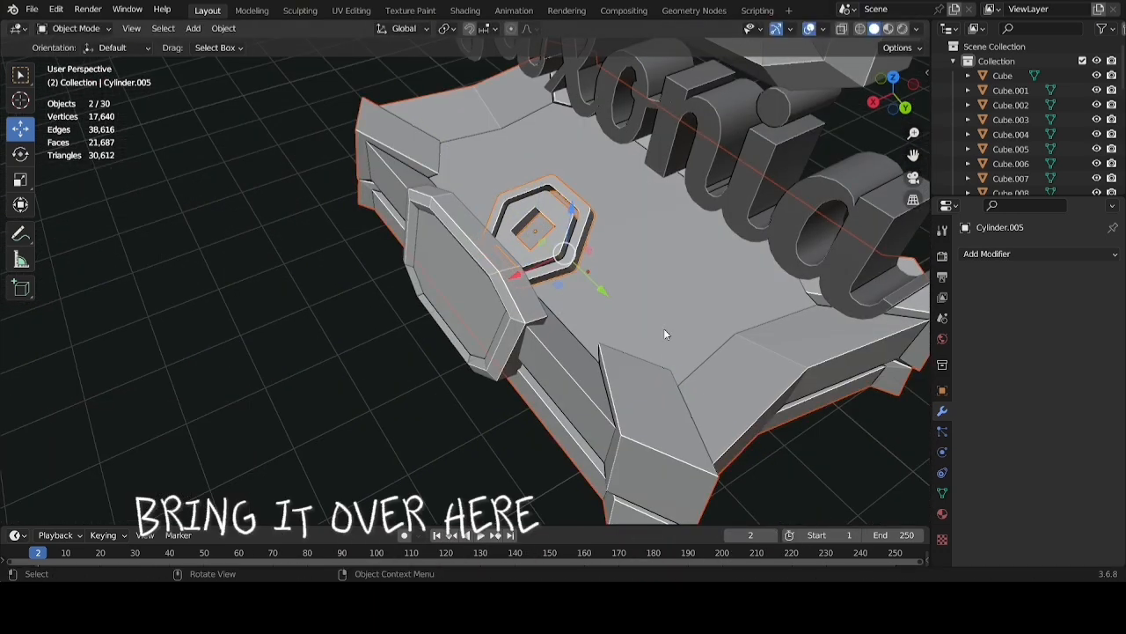
pyautogui.moveTo(618, 328); pyautogui.dragTo(675, 380)
pyautogui.moveTo(675, 380); pyautogui.dragTo(583, 301, button='middle')
pyautogui.moveTo(512, 331); pyautogui.dragTo(594, 335)
# Rotate the coin -32.5° in the back orthographic view and raise it 0.18902 m along Z
pyautogui.click(893, 103)
pyautogui.press('r')
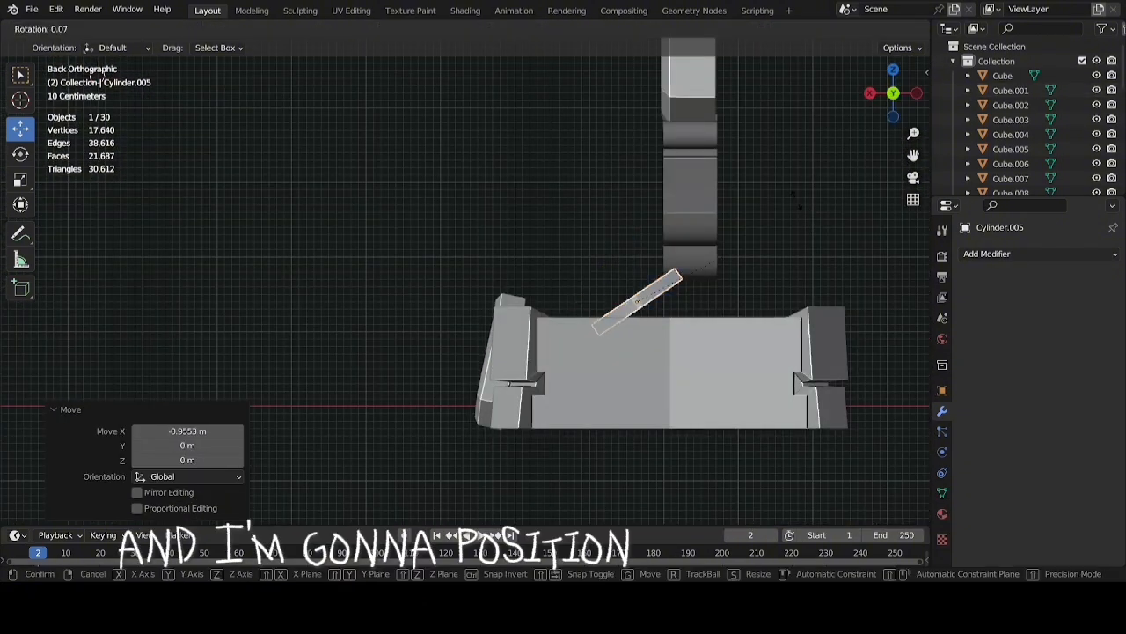
pyautogui.click(708, 171)
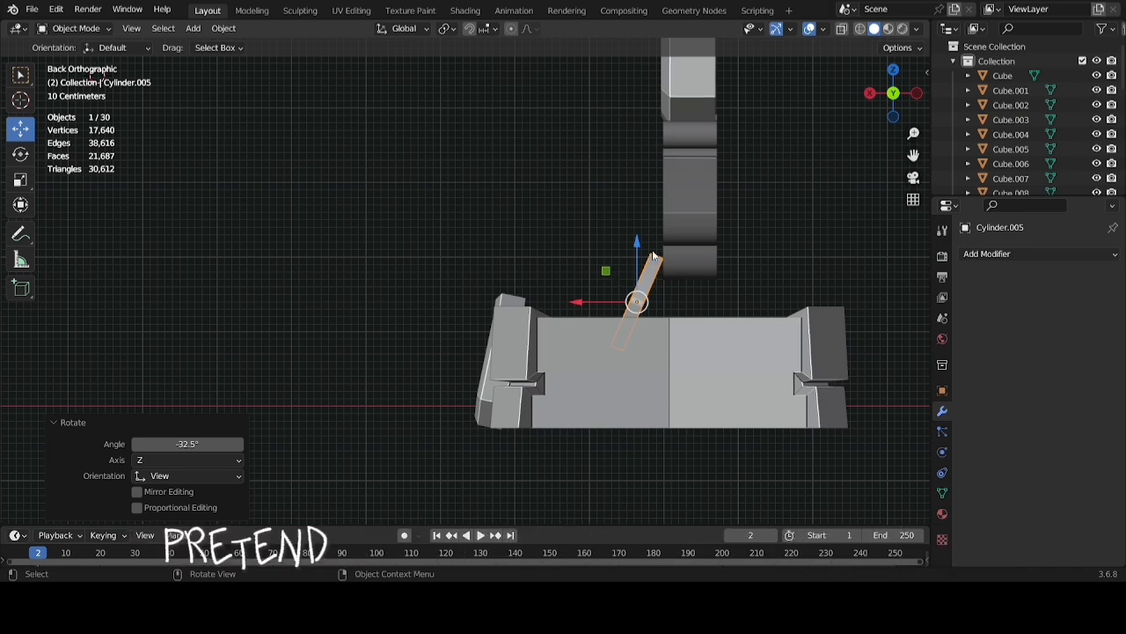
pyautogui.moveTo(635, 254); pyautogui.dragTo(632, 240)
# Rotate the coin by about -85° in the right orthographic view and deselect it
pyautogui.moveTo(670, 286); pyautogui.dragTo(829, 290, button='middle')
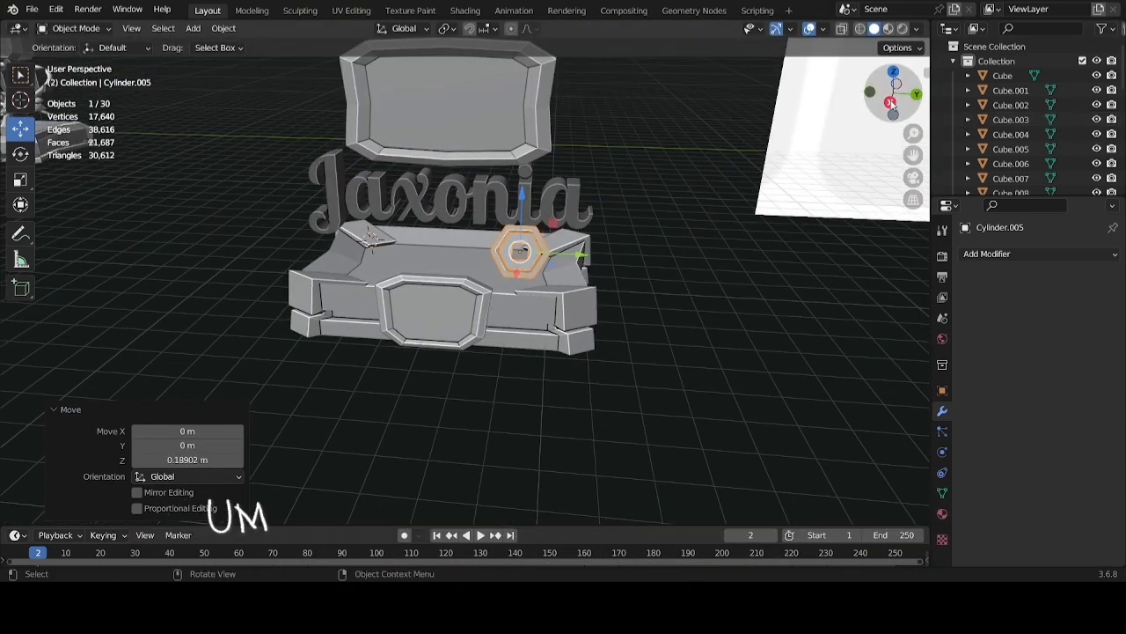
pyautogui.click(893, 106)
pyautogui.scroll(1, 718, 223)
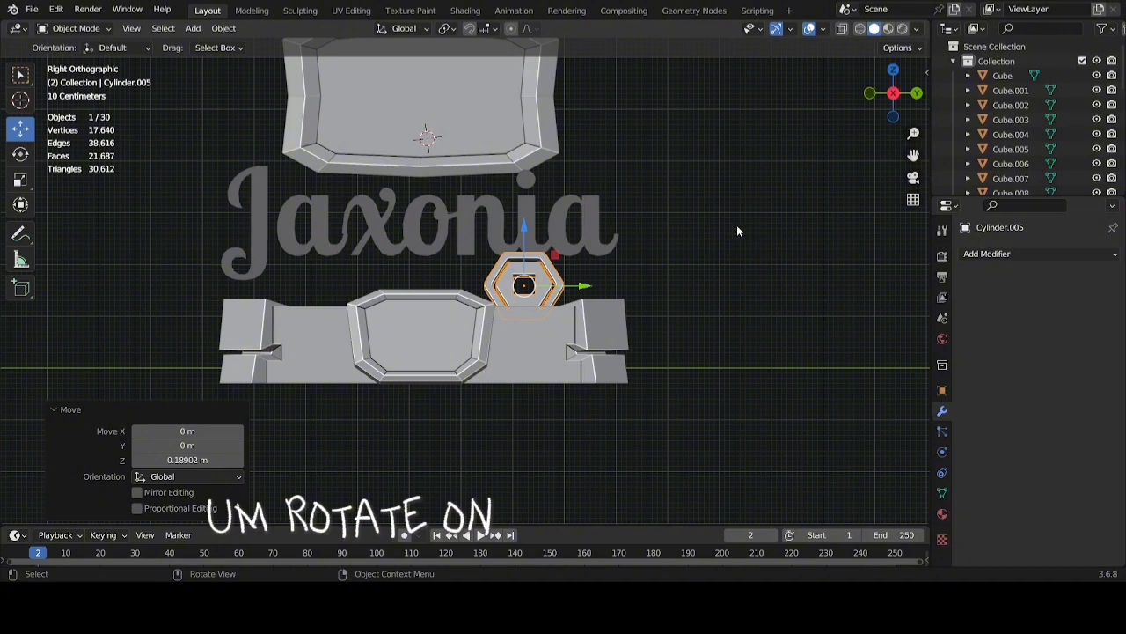
pyautogui.press('r')
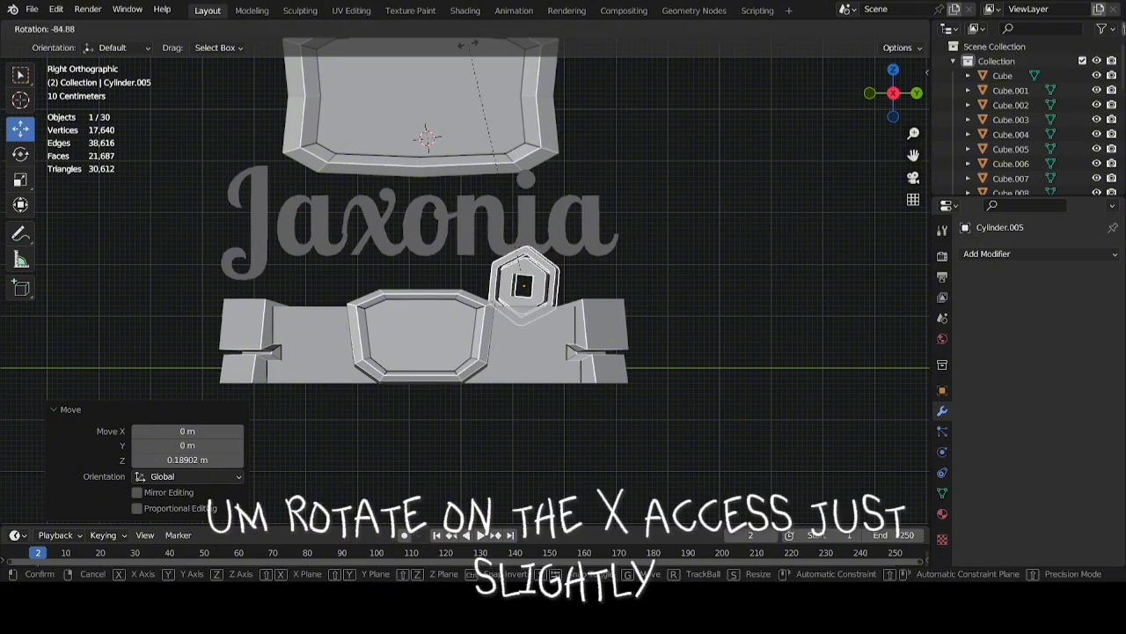
pyautogui.click(468, 44)
pyautogui.click(737, 295)
pyautogui.moveTo(745, 304); pyautogui.dragTo(803, 341, button='middle')
pyautogui.scroll(-3, 761, 345)
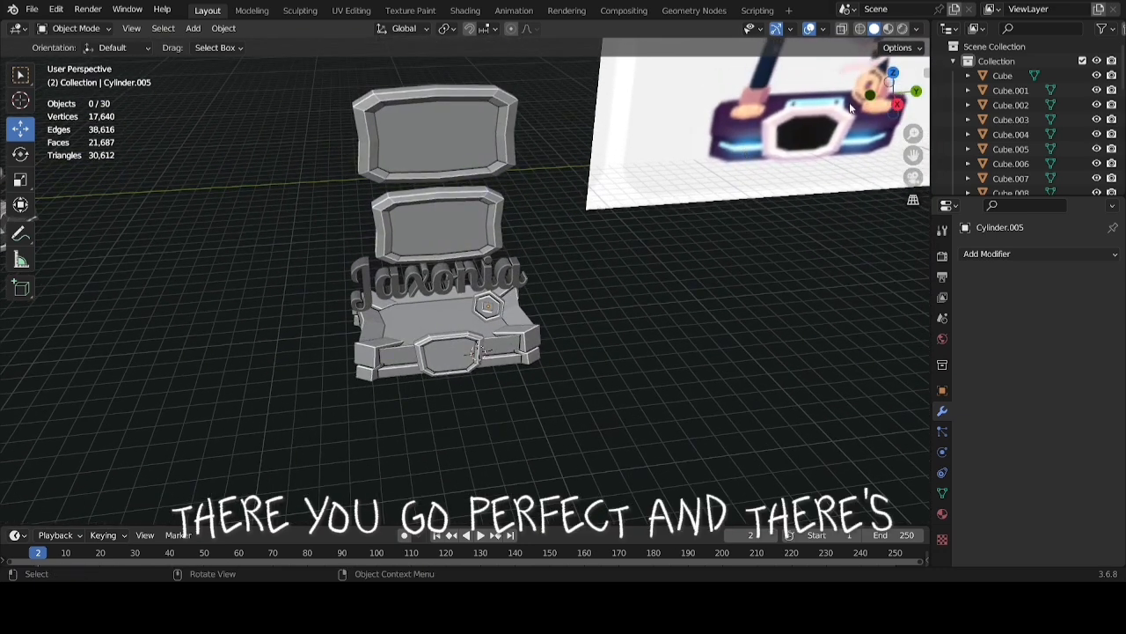
# Duplicate the tilted coin and move the copy -2.965 m along Y
pyautogui.scroll(6, 626, 196)
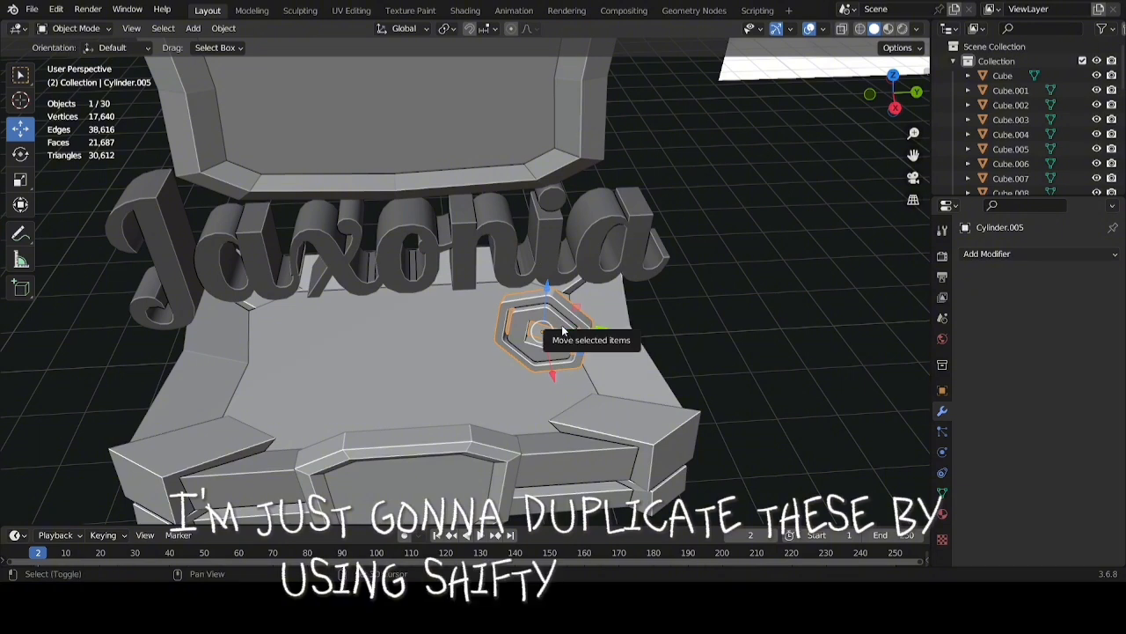
pyautogui.hotkey('shift', 'd')
pyautogui.rightClick(563, 330)
pyautogui.moveTo(575, 331); pyautogui.dragTo(372, 343)
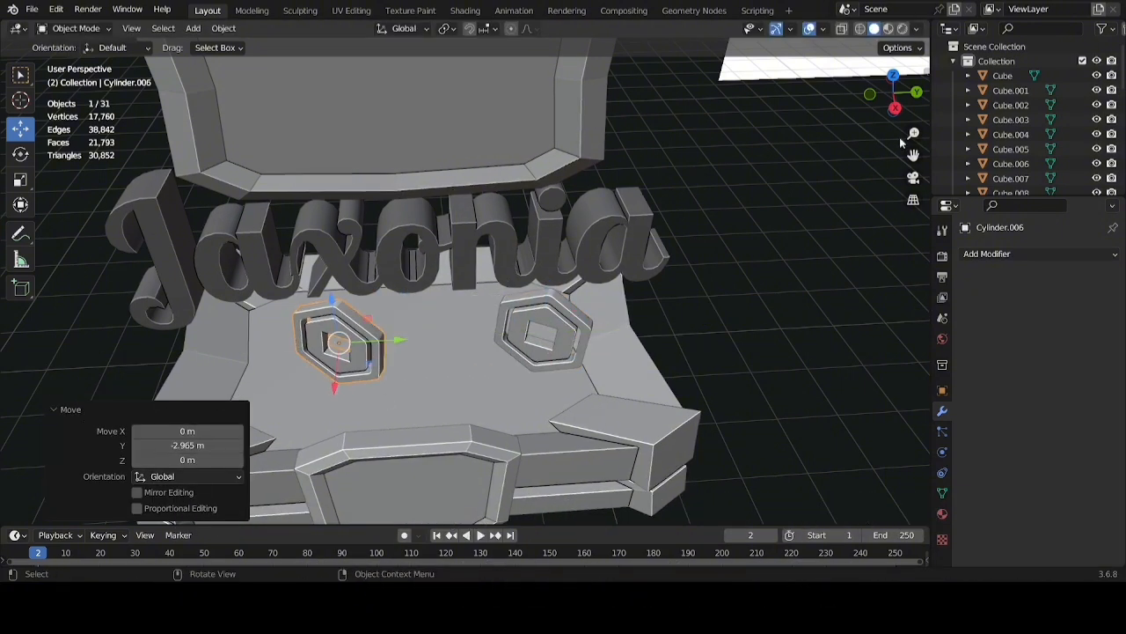
# Rotate the copied coin towards lying flat, by -90.7° in the front orthographic view and 20.9° in the right orthographic view
pyautogui.click(868, 91)
pyautogui.press('r')
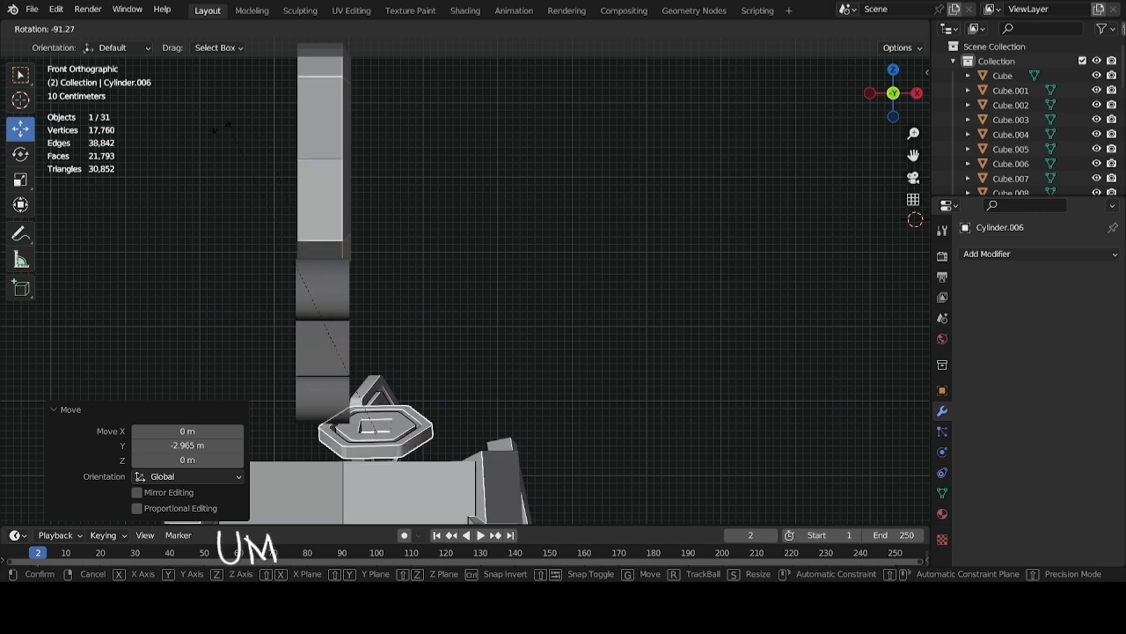
pyautogui.click(234, 128)
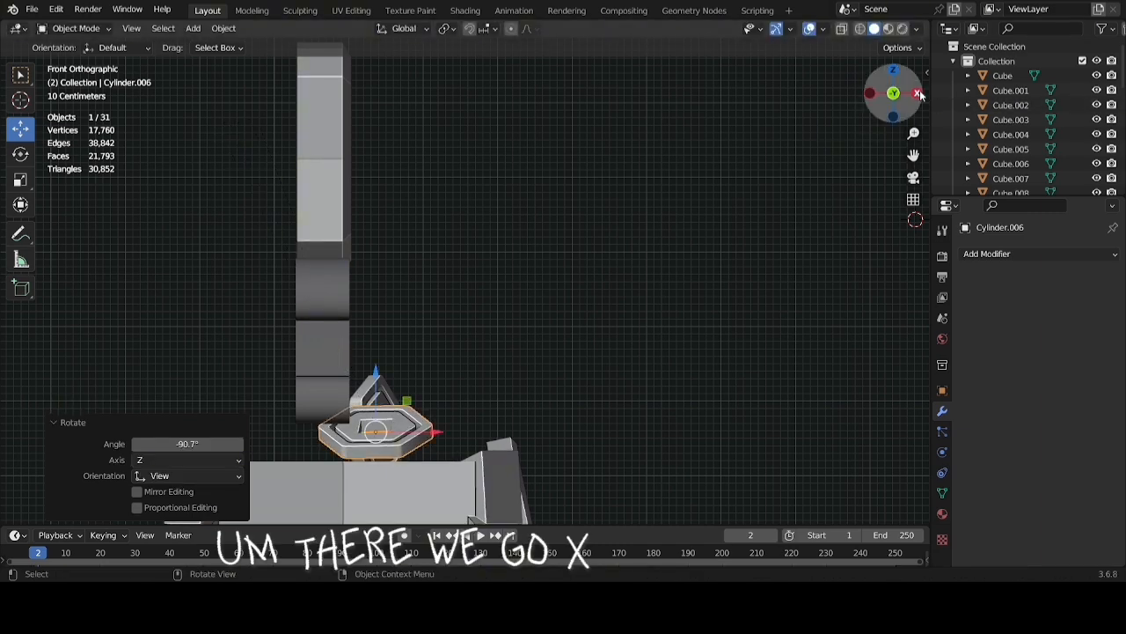
pyautogui.click(919, 94)
pyautogui.press('r')
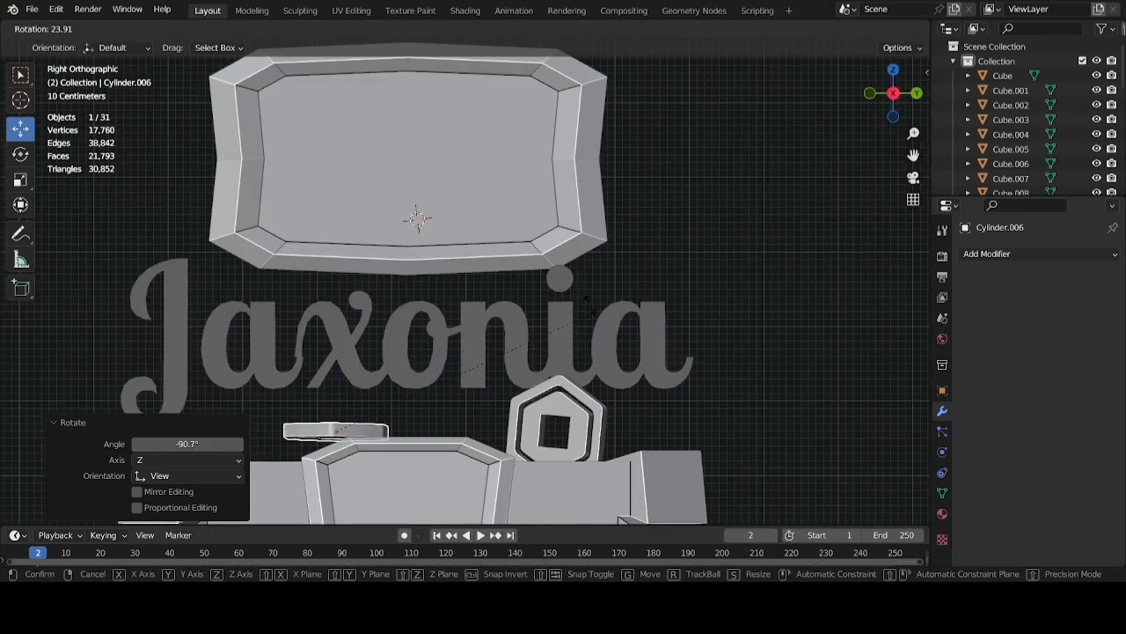
pyautogui.click(588, 304)
# Level the copied coin by rotating it 3.28° in the front orthographic view and 3.49° in the right orthographic view
pyautogui.click(871, 94)
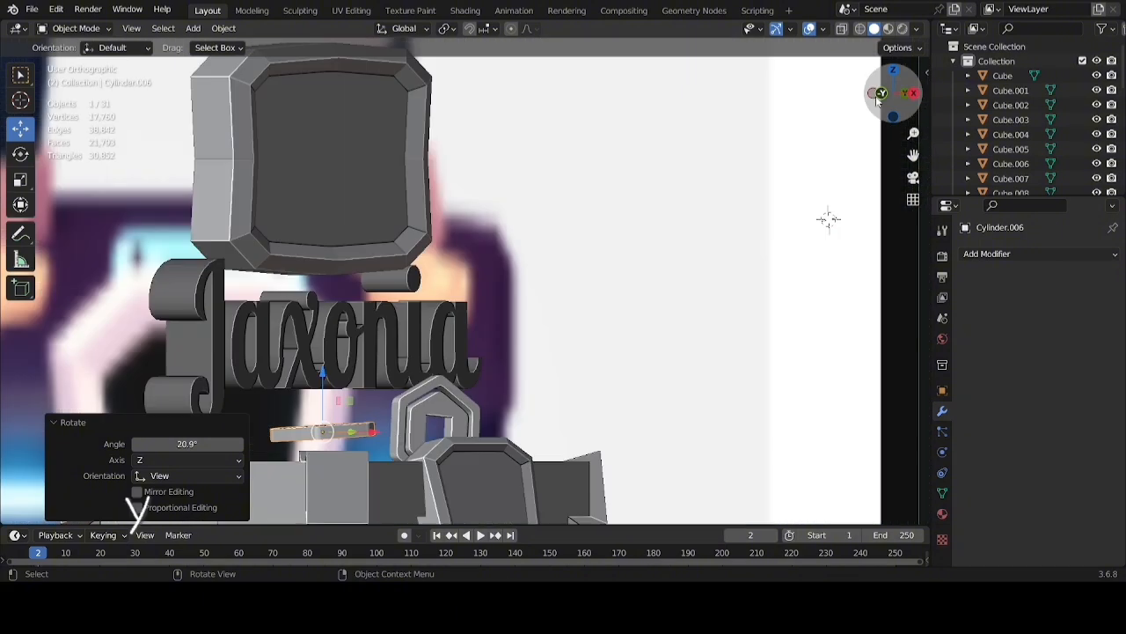
pyautogui.press('r')
pyautogui.click(766, 223)
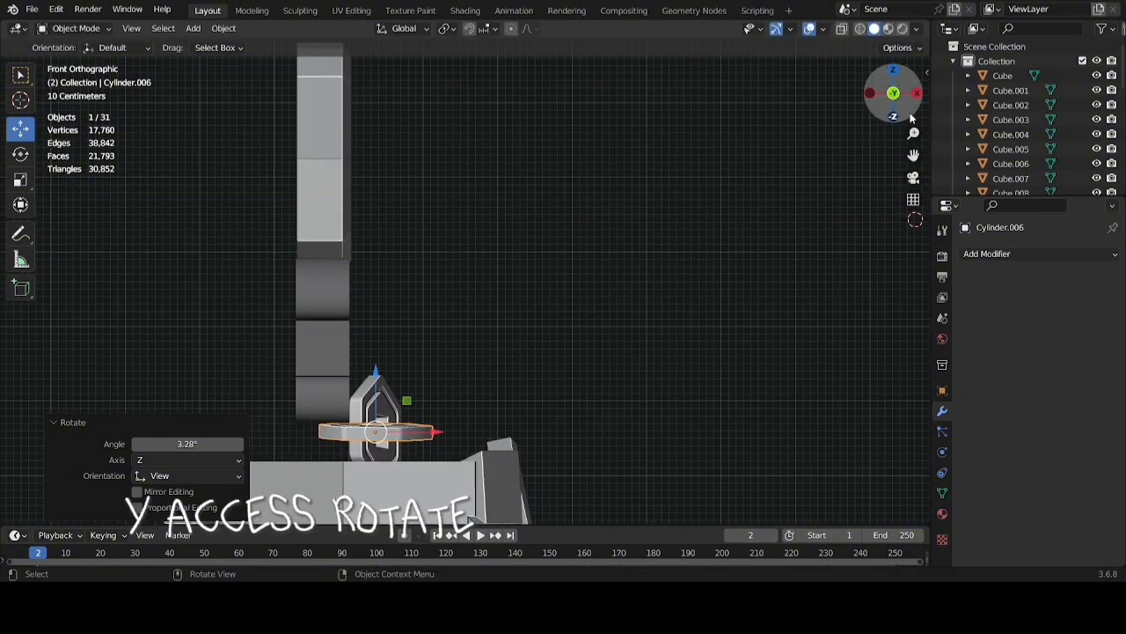
pyautogui.click(924, 96)
pyautogui.click(917, 93)
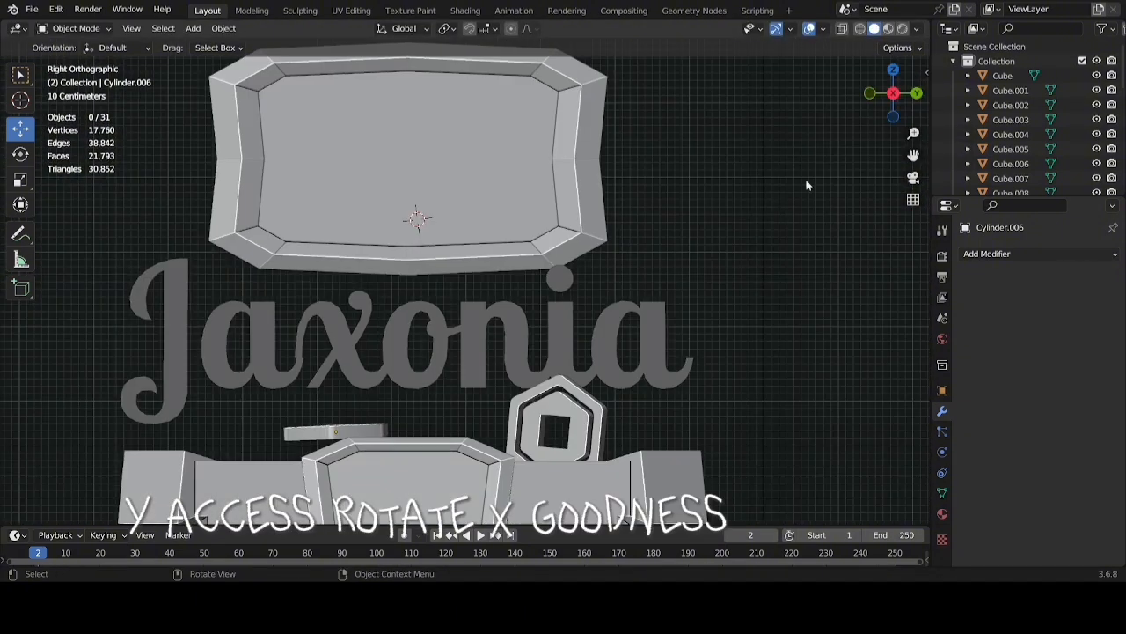
pyautogui.press('r')
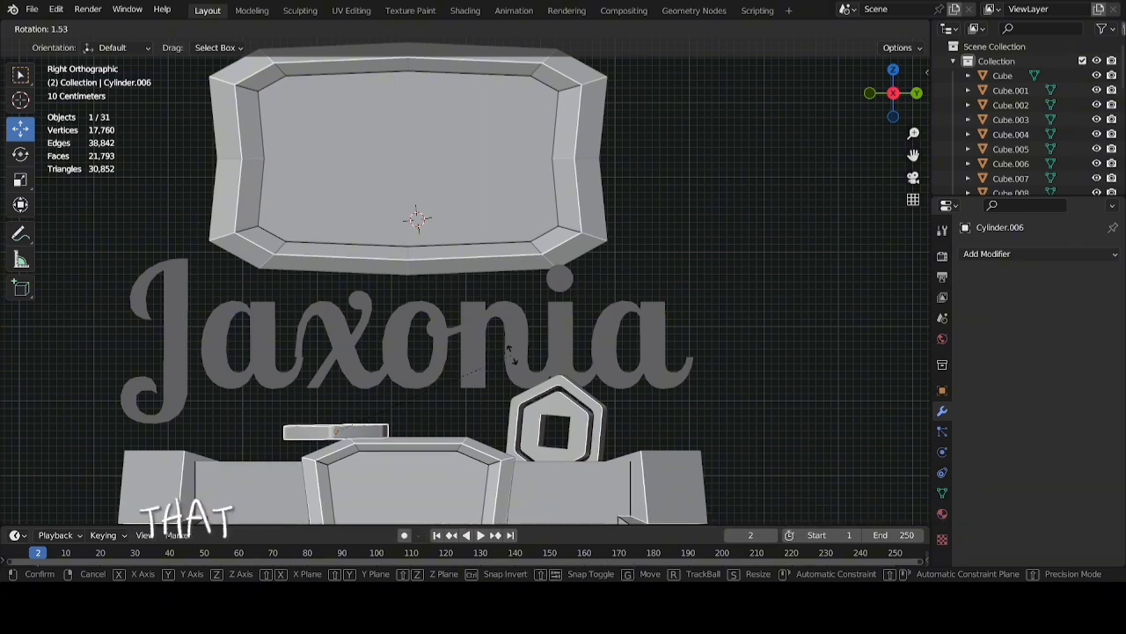
pyautogui.click(511, 360)
# Lower the flat coin 0.75606 m along Z into the podium surface and move it about -0.6 m along Y
pyautogui.scroll(-1, 511, 361)
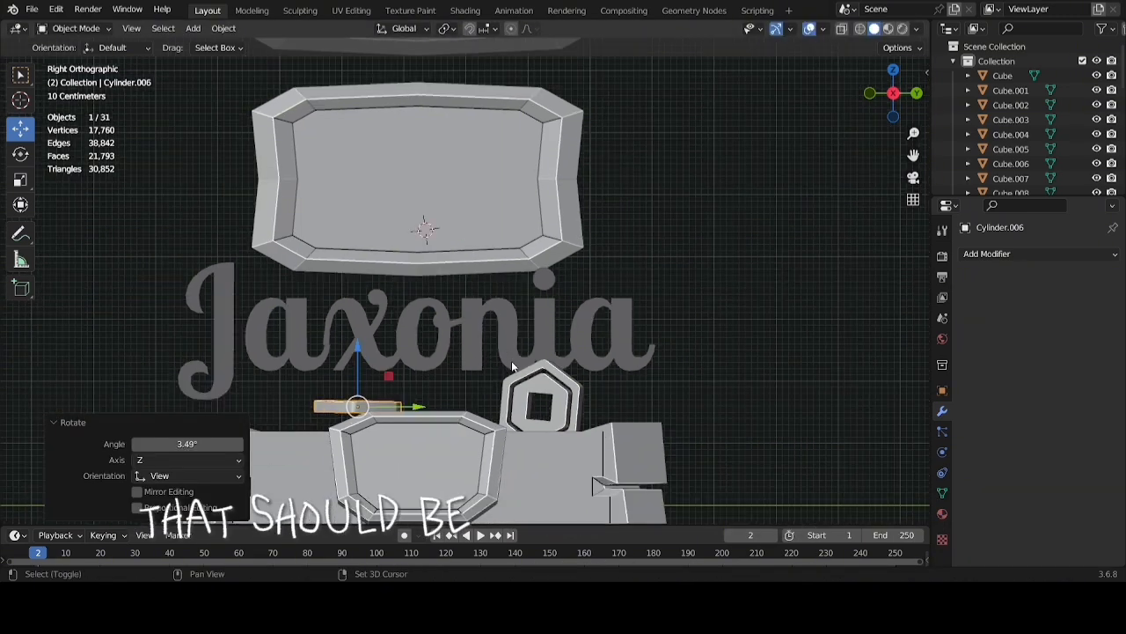
pyautogui.keyDown('shift'); pyautogui.moveTo(511, 361); pyautogui.dragTo(823, 366, button='middle'); pyautogui.keyUp('shift')
pyautogui.scroll(2, 463, 257)
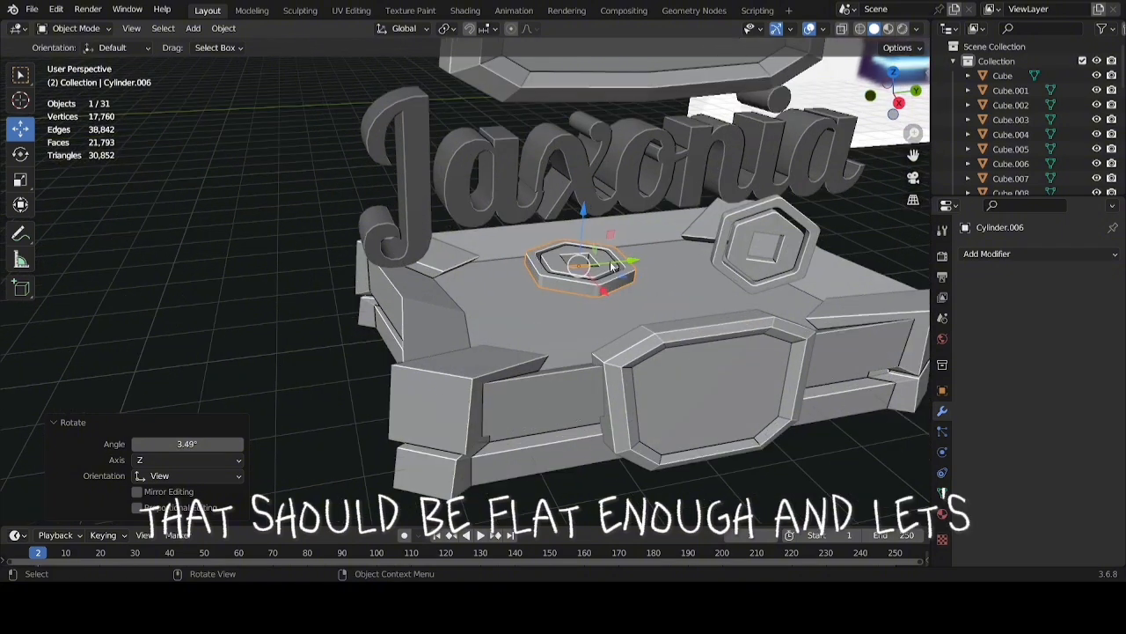
pyautogui.moveTo(497, 172); pyautogui.dragTo(563, 207, button='middle')
pyautogui.press('g')
pyautogui.press('z')
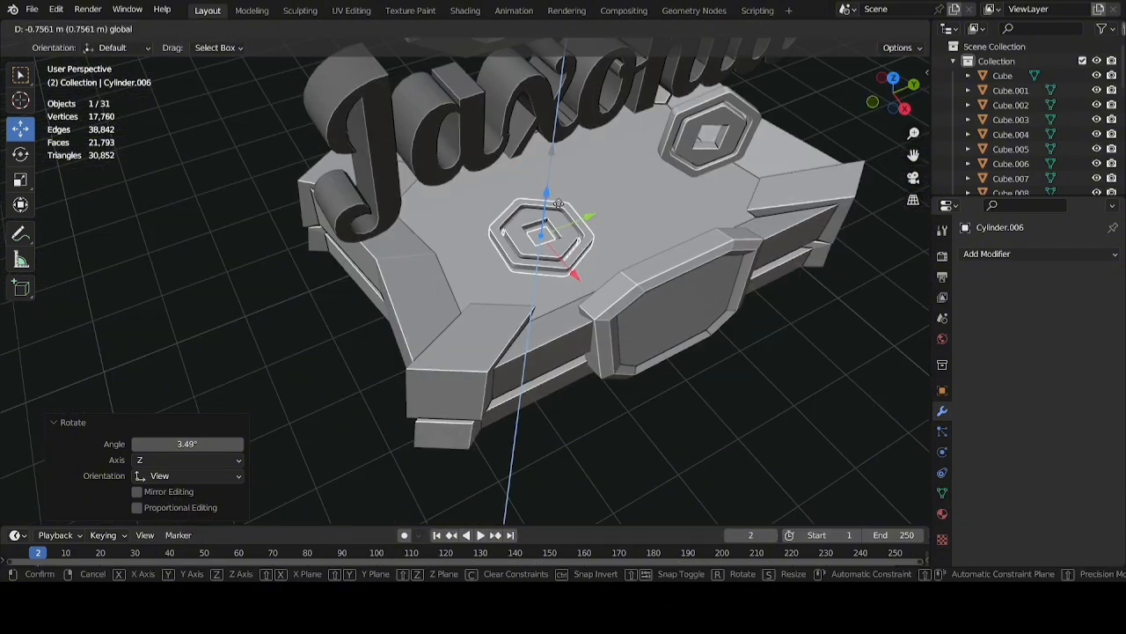
pyautogui.click(558, 203)
pyautogui.press('g')
pyautogui.press('y')
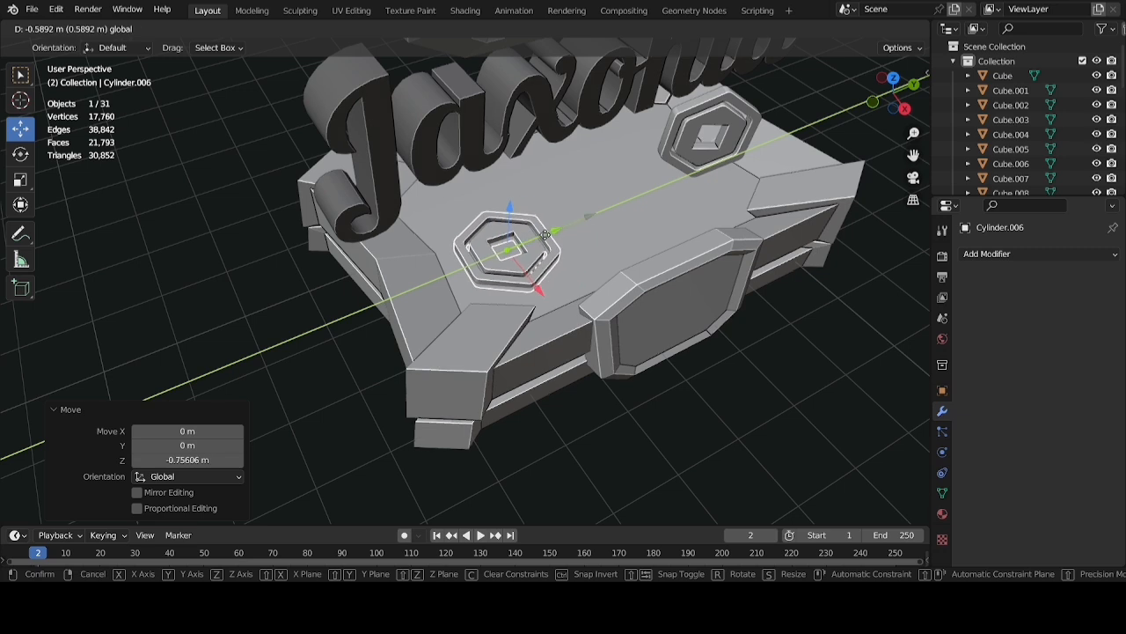
pyautogui.click(525, 254)
# Duplicate the flat coin and move the copy 1.4241 m along Y
pyautogui.hotkey('shift', 'd')
pyautogui.press('y')
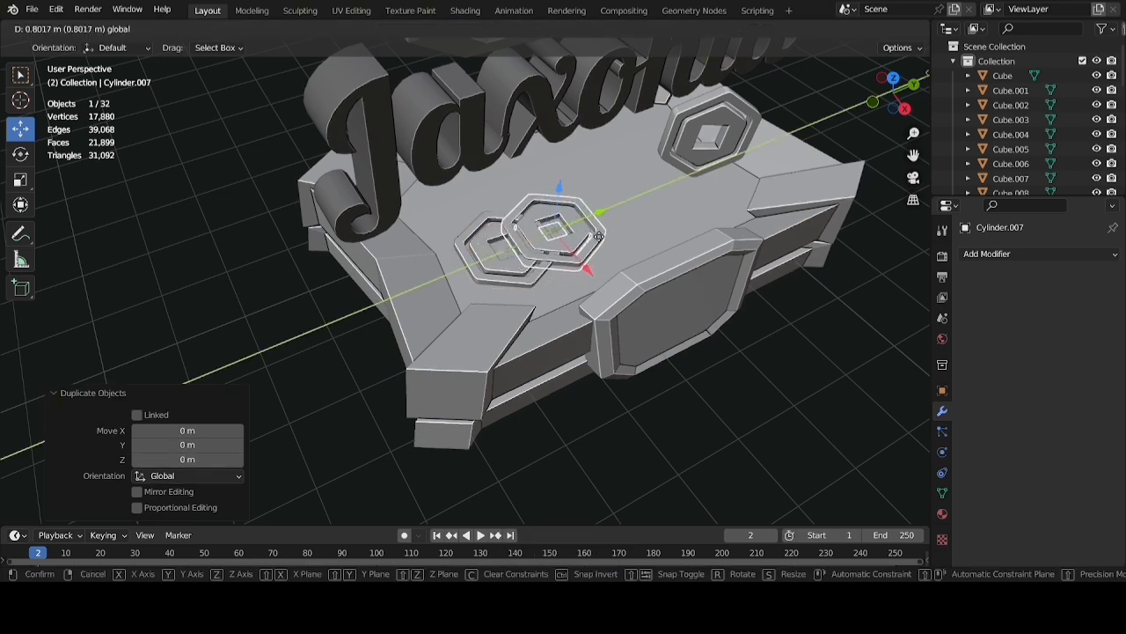
pyautogui.click(623, 254)
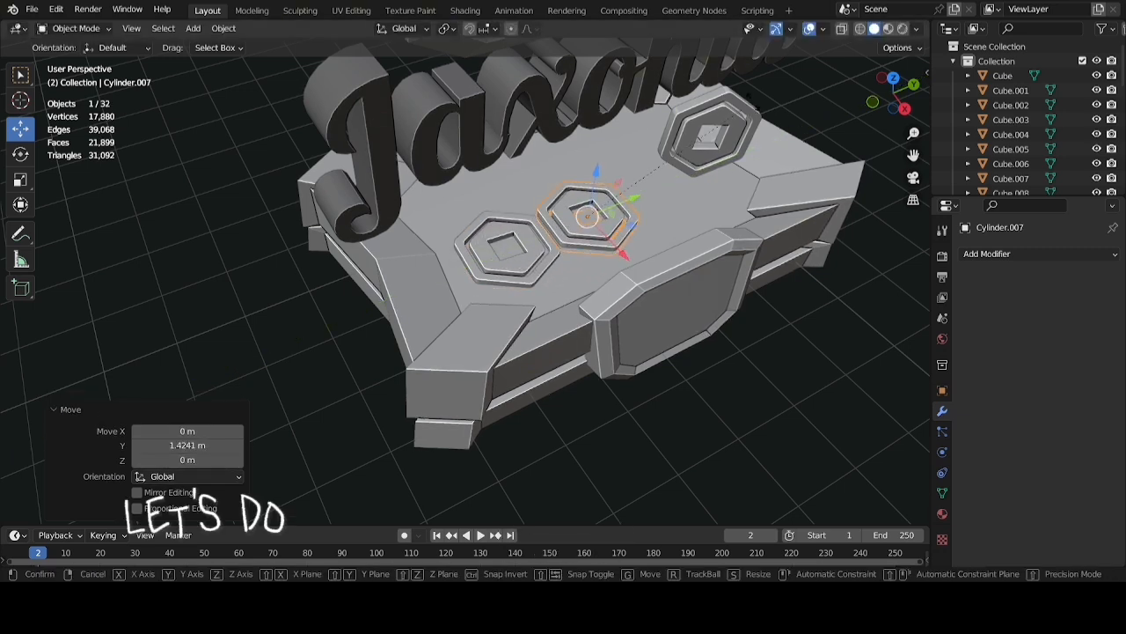
# Rotate the second flat coin -73.2° about Z and move it about 0.53 m along X towards the podium's front
pyautogui.press('r')
pyautogui.press('z')
pyautogui.click(706, 310)
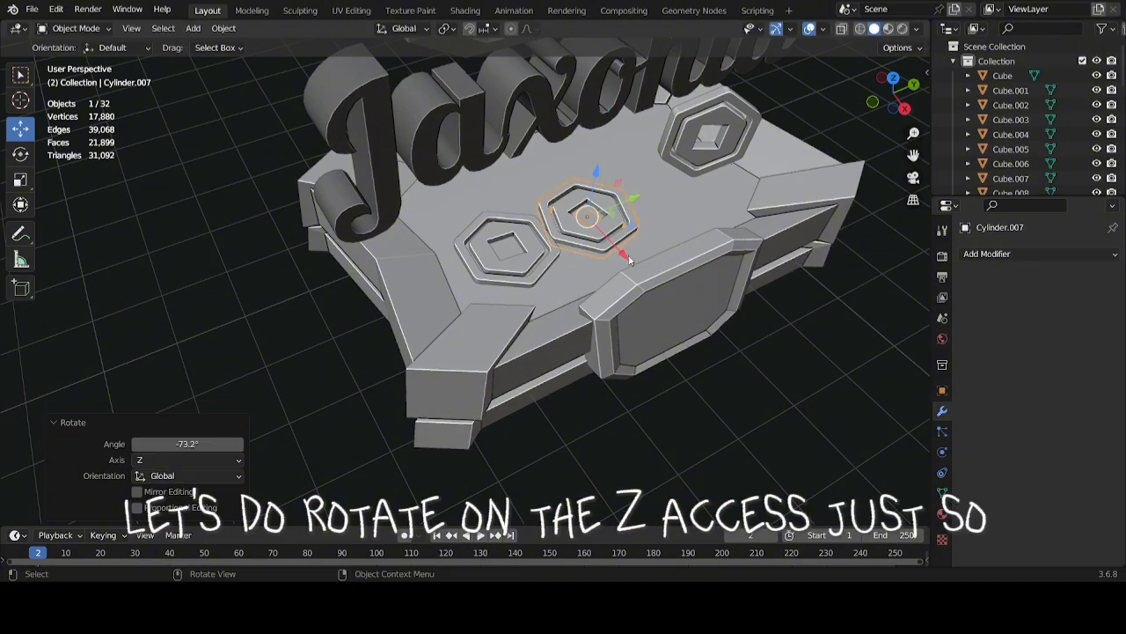
pyautogui.press('g')
pyautogui.press('x')
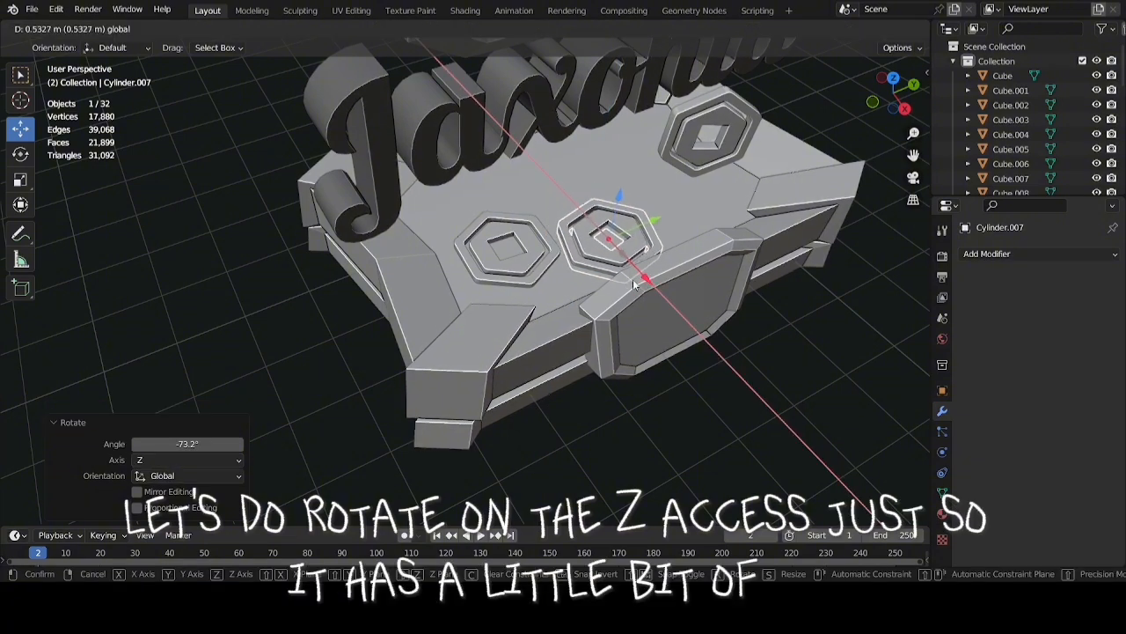
pyautogui.click(632, 284)
# Deselect the coin and compare the podium and its coins with the reference image
pyautogui.moveTo(632, 284); pyautogui.dragTo(544, 234, button='middle')
pyautogui.scroll(-4, 544, 234)
pyautogui.moveTo(737, 283); pyautogui.dragTo(491, 220, button='middle')
pyautogui.click(658, 320)
pyautogui.scroll(-3, 679, 283)
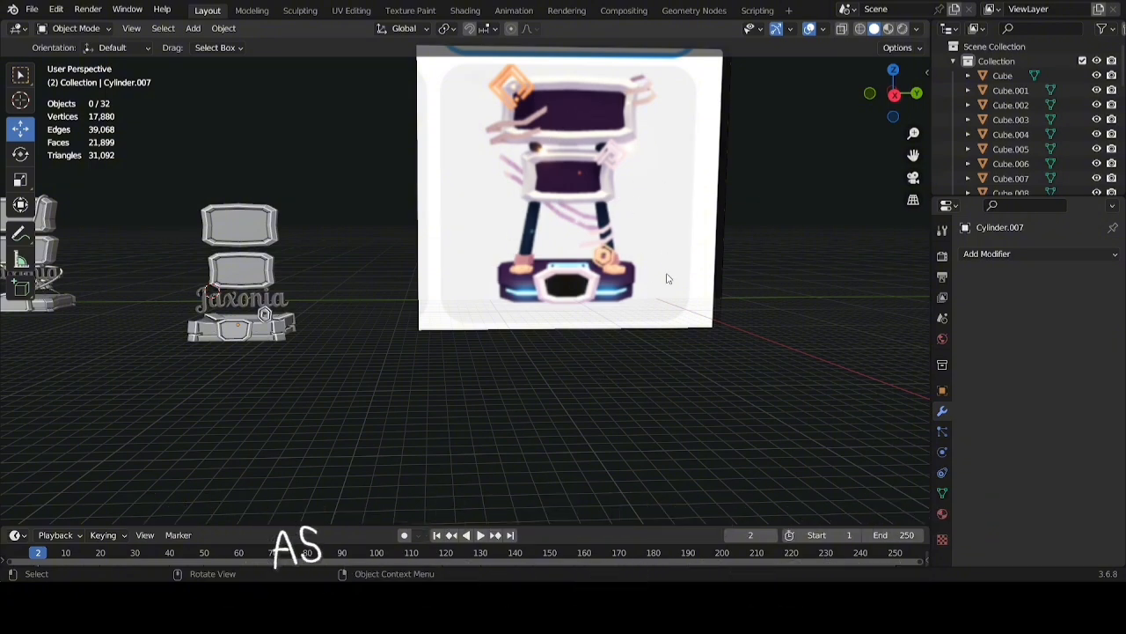
pyautogui.moveTo(407, 217); pyautogui.dragTo(474, 206, button='middle')
pyautogui.scroll(5, 474, 206)
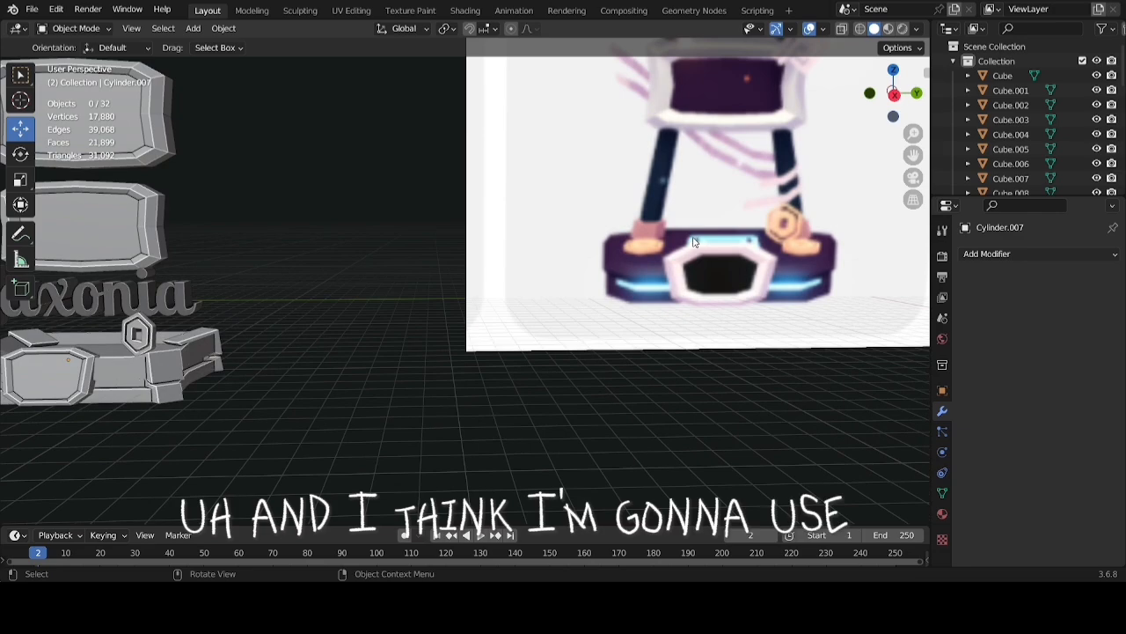
pyautogui.scroll(-4, 675, 238)
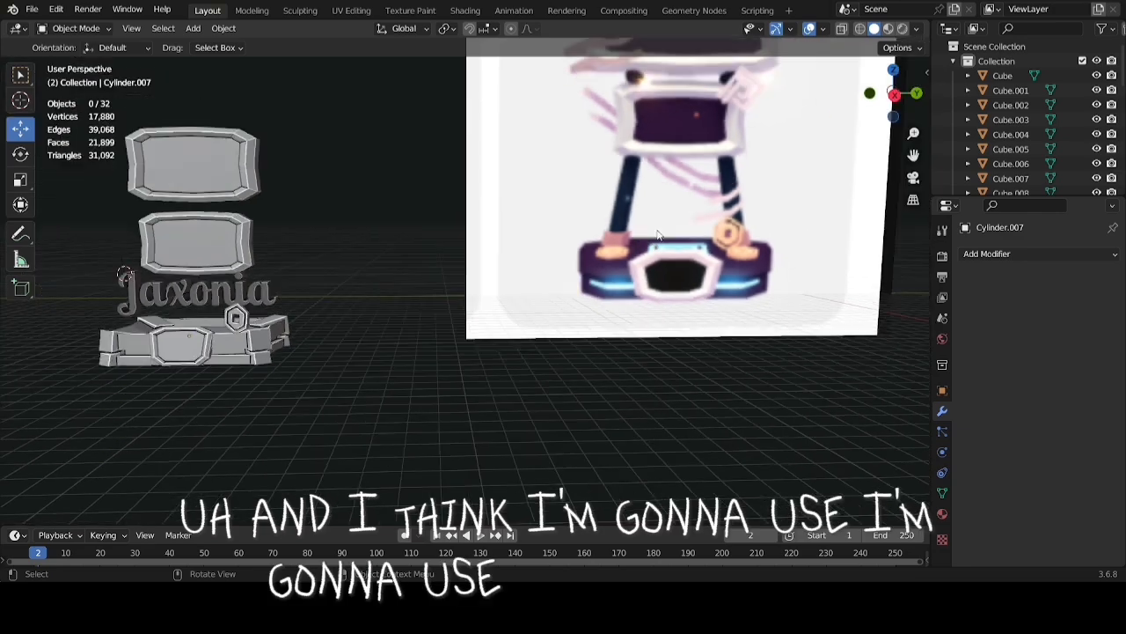
# Place the 3D cursor on the podium surface, just behind the flat coin below the start of the Jaxonia lettering
pyautogui.keyDown('shift'); pyautogui.moveTo(486, 312); pyautogui.dragTo(680, 400, button='middle'); pyautogui.keyUp('shift')
pyautogui.scroll(4, 708, 291)
pyautogui.scroll(2, 549, 367)
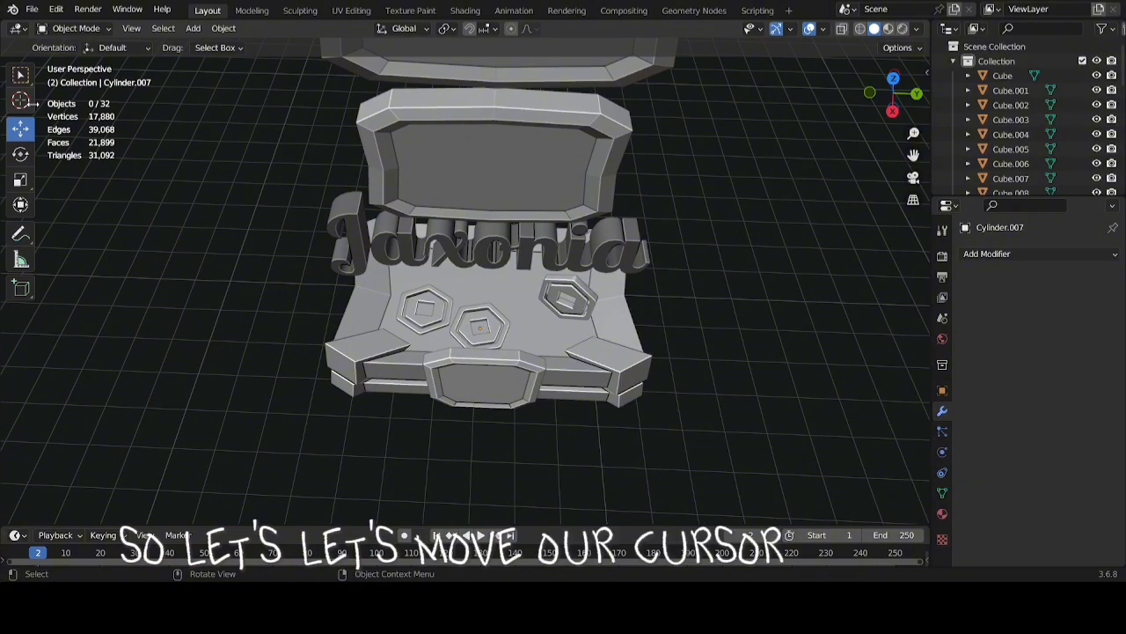
pyautogui.click(20, 102)
pyautogui.scroll(3, 355, 286)
pyautogui.click(376, 283)
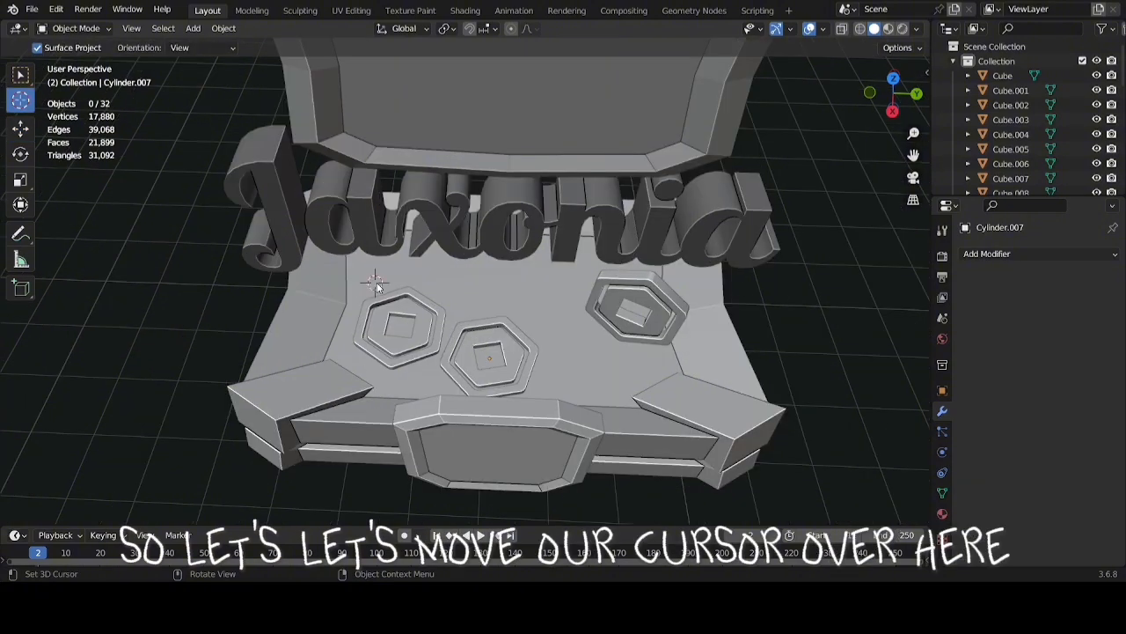
# Add a 2 m cube at the 3D cursor and scale it uniformly to 0.429
pyautogui.scroll(-2, 376, 284)
pyautogui.moveTo(377, 284)
pyautogui.mouseDown(button='middle')
pyautogui.moveTo(530, 275)
pyautogui.moveTo(615, 231)
pyautogui.moveTo(394, 275)
pyautogui.mouseUp(button='middle')
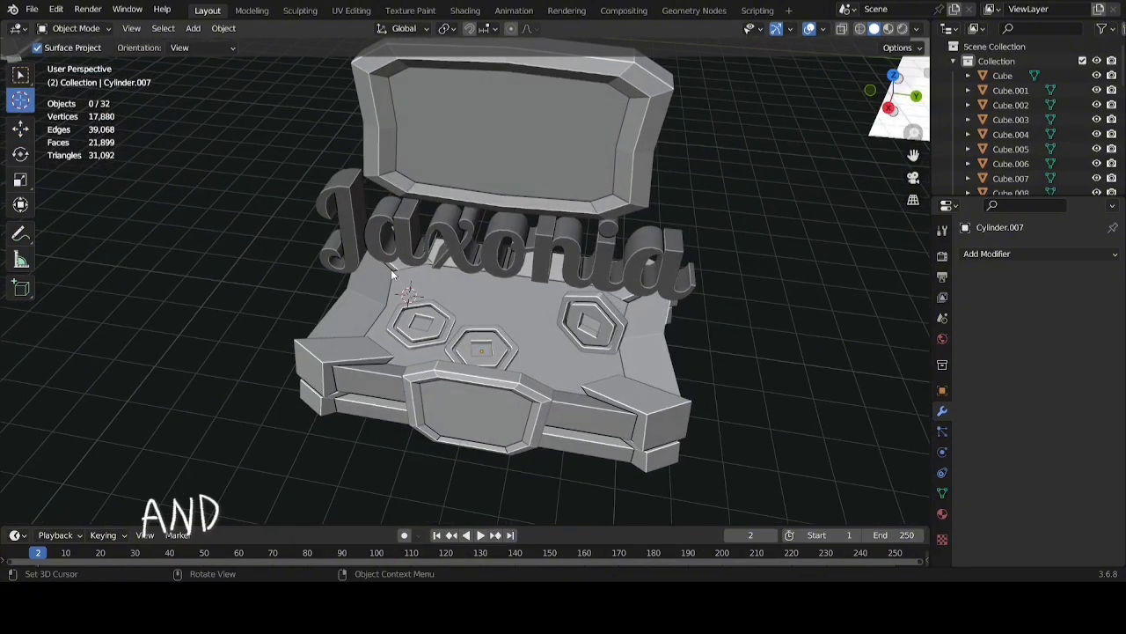
pyautogui.hotkey('shift', 'a')
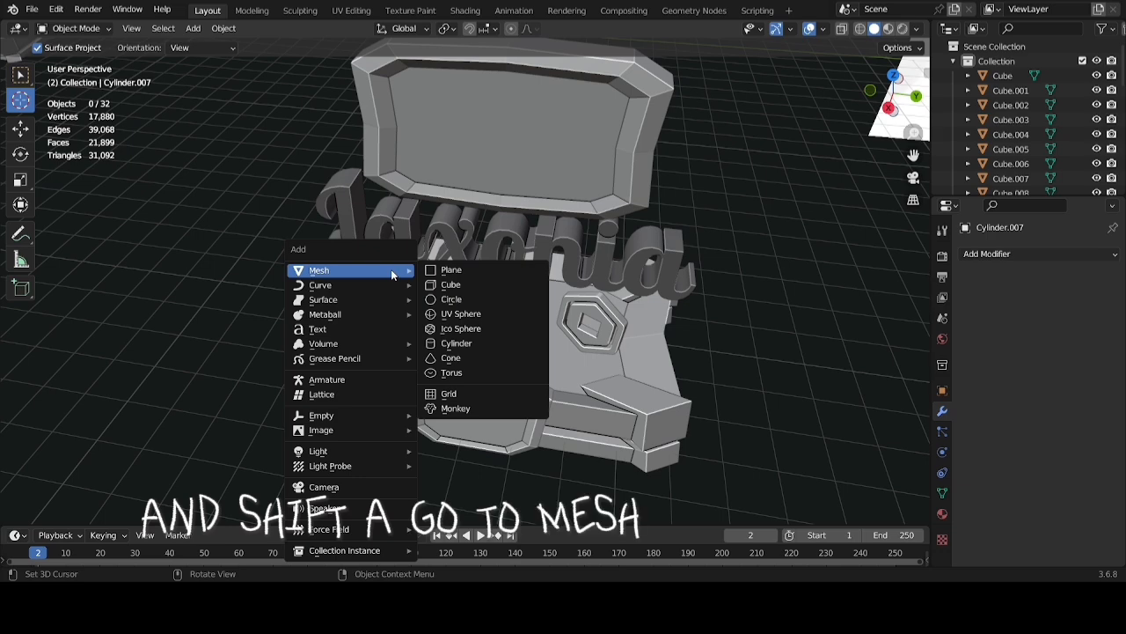
pyautogui.click(454, 285)
pyautogui.scroll(-4, 493, 264)
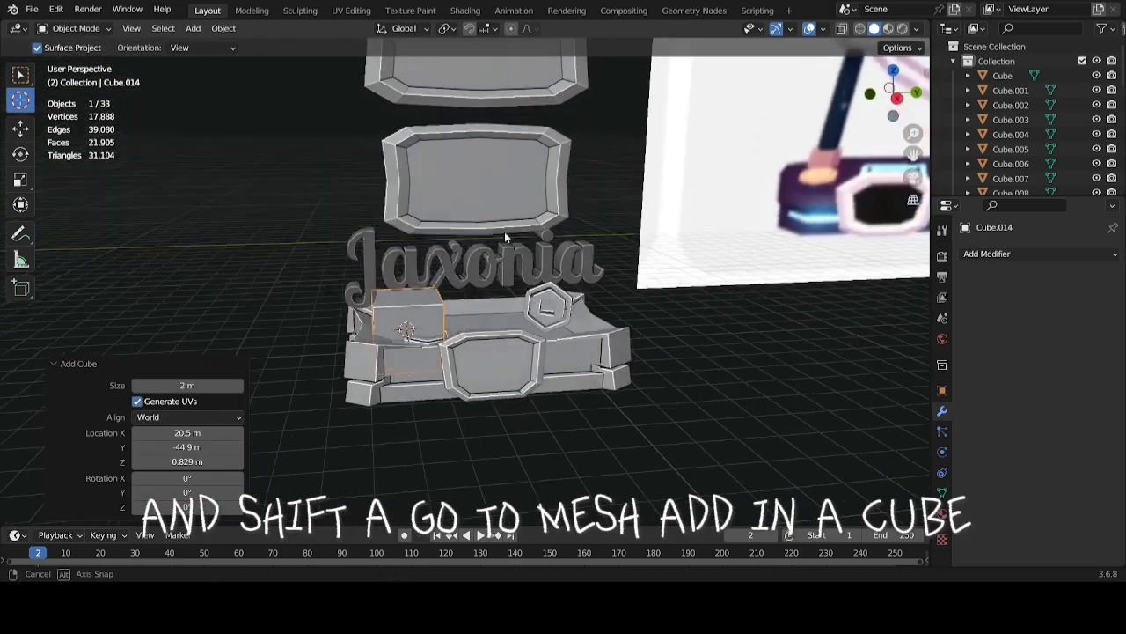
pyautogui.press('s')
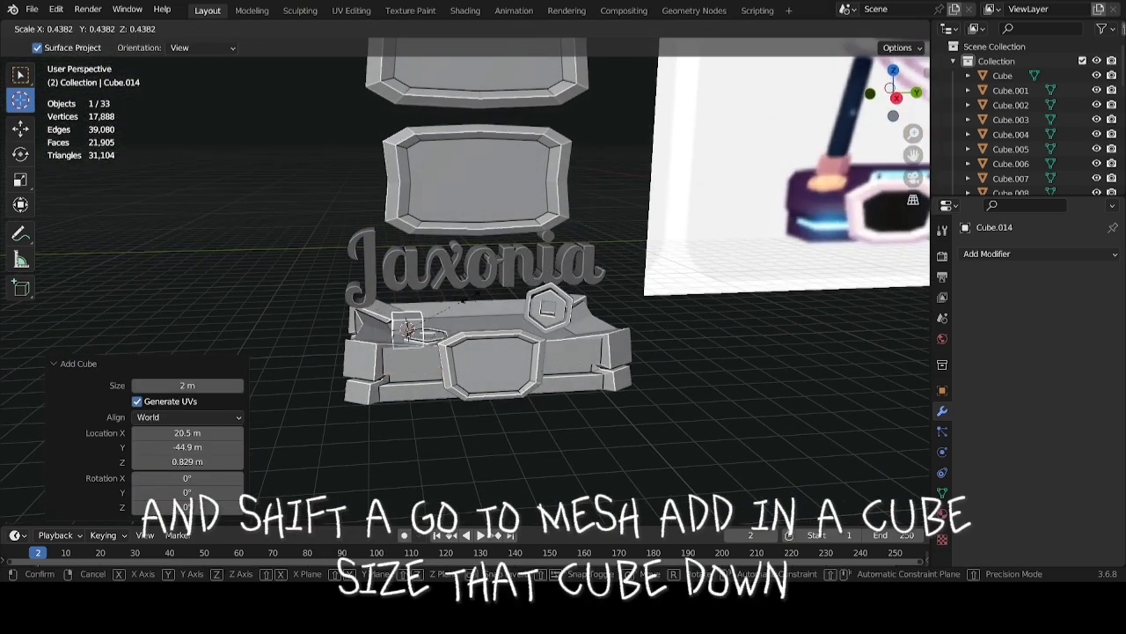
pyautogui.click(460, 308)
# Shift the small cube slightly along Y so it stands behind the flat coin, and open its mesh for editing
pyautogui.scroll(2, 461, 309)
pyautogui.scroll(3, 426, 326)
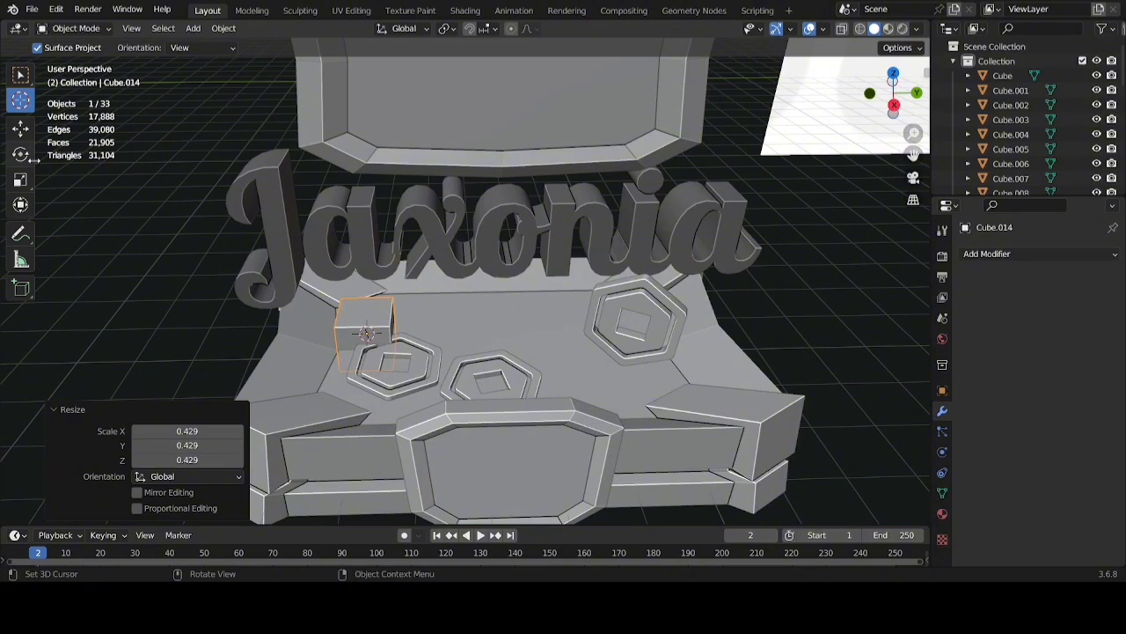
pyautogui.click(20, 127)
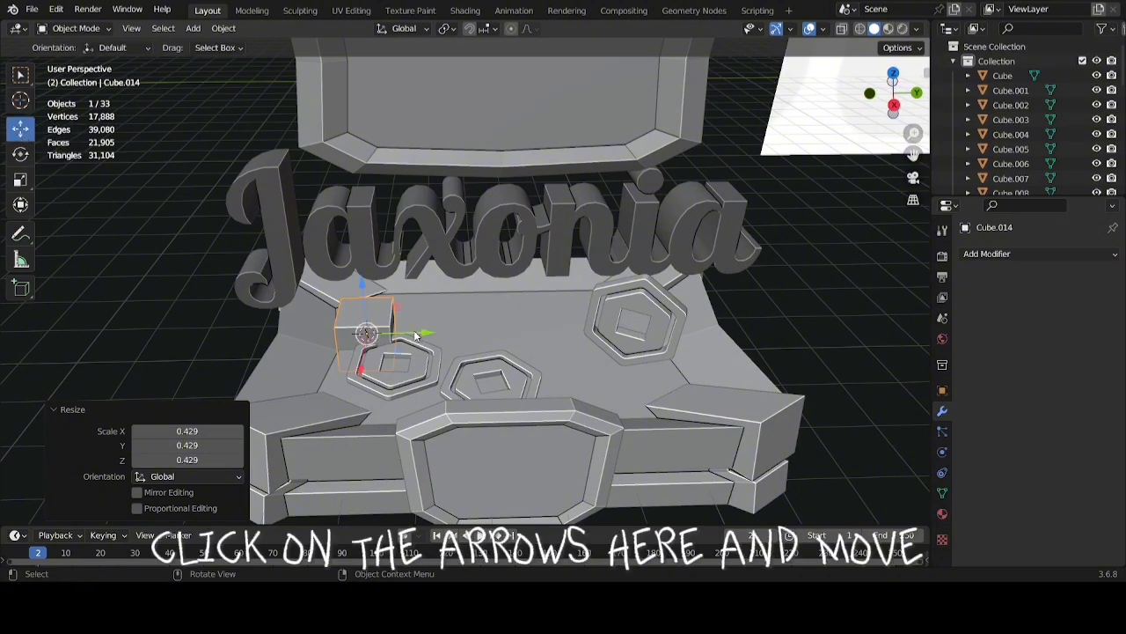
pyautogui.moveTo(417, 337); pyautogui.dragTo(433, 340)
pyautogui.press('Tab')
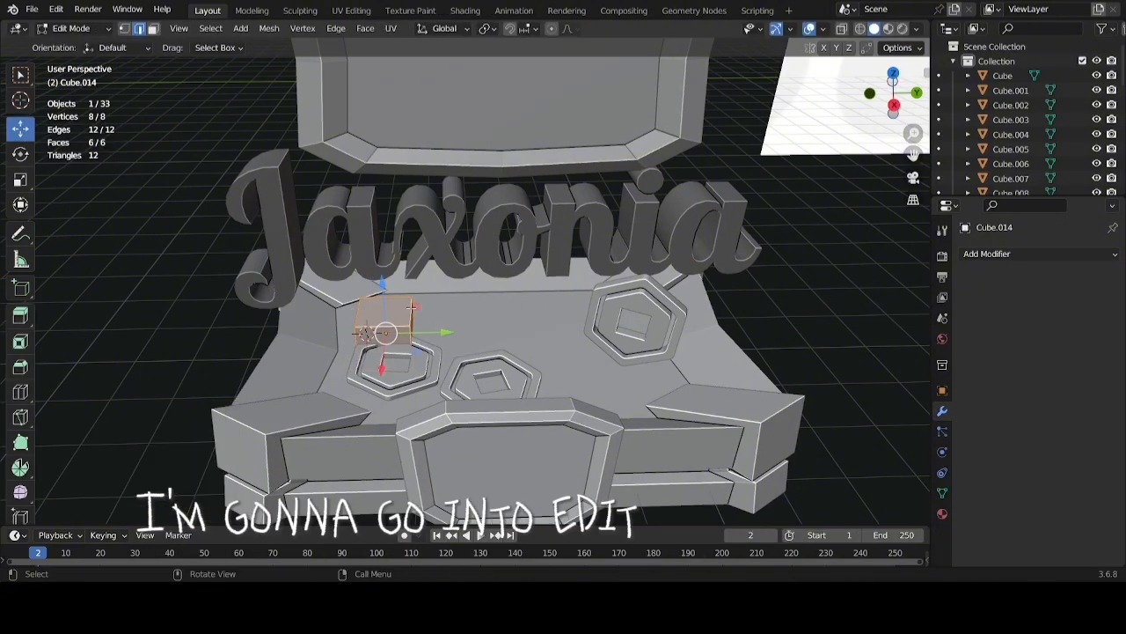
# Raise the cube's top face about 2.71 m along Z to stretch it into a pillar reaching the lower screen
pyautogui.scroll(-3, 398, 308)
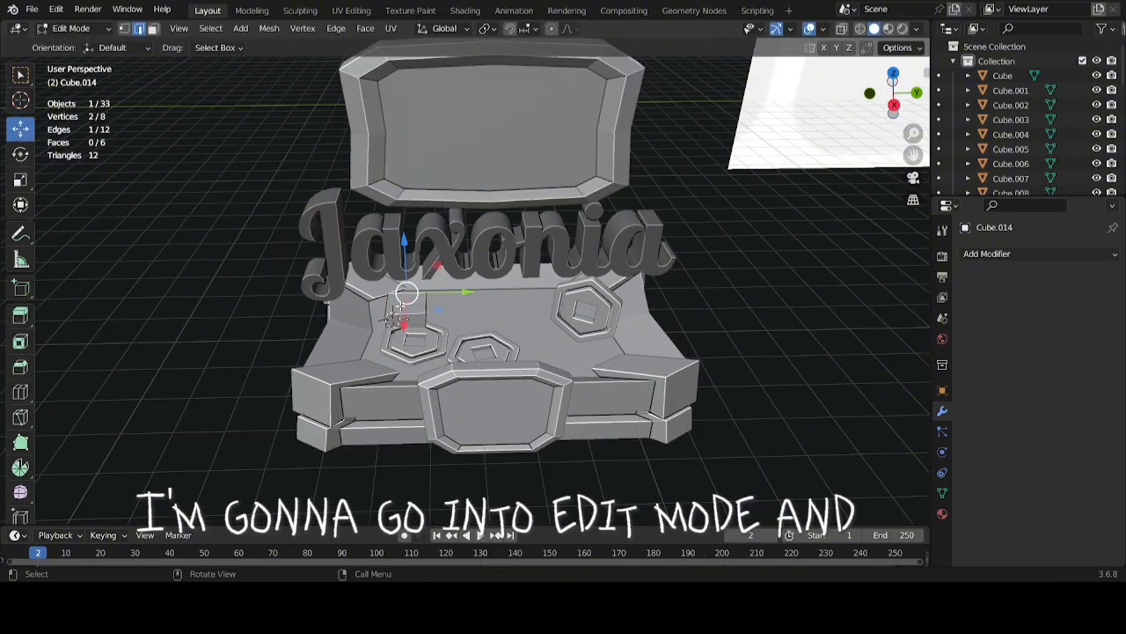
pyautogui.press('3')
pyautogui.click(400, 304)
pyautogui.moveTo(400, 304); pyautogui.dragTo(403, 274, button='middle')
pyautogui.press('e')
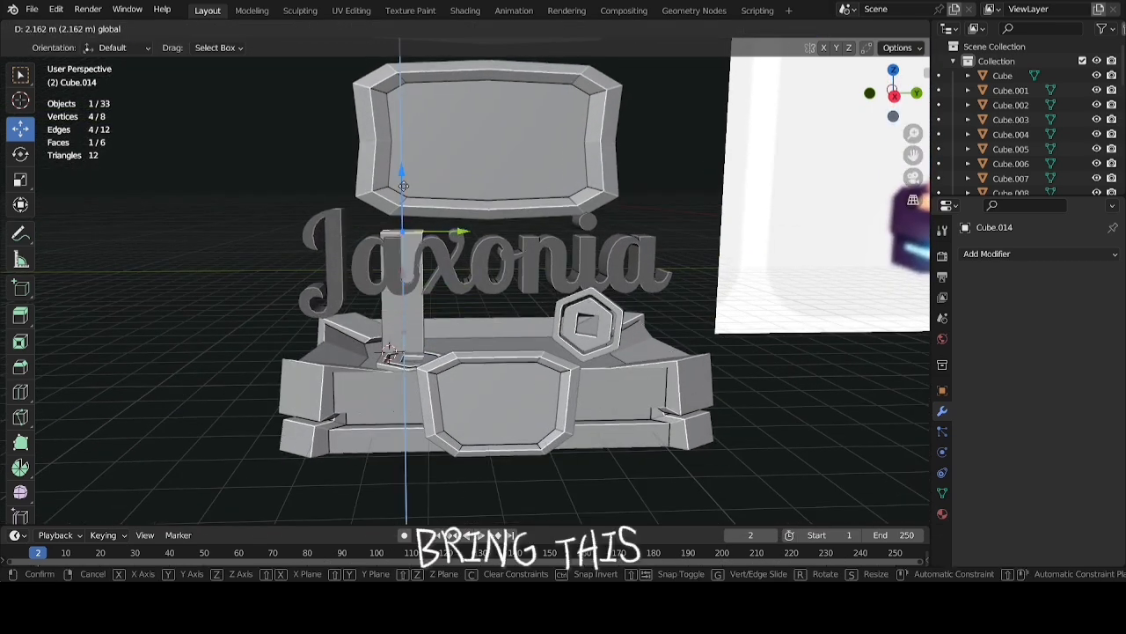
pyautogui.scroll(-2, 519, 156)
# In the right orthographic view, move the pillar's top face about 0.62 m along Y to slant the pillar
pyautogui.moveTo(570, 155); pyautogui.dragTo(595, 136, button='middle')
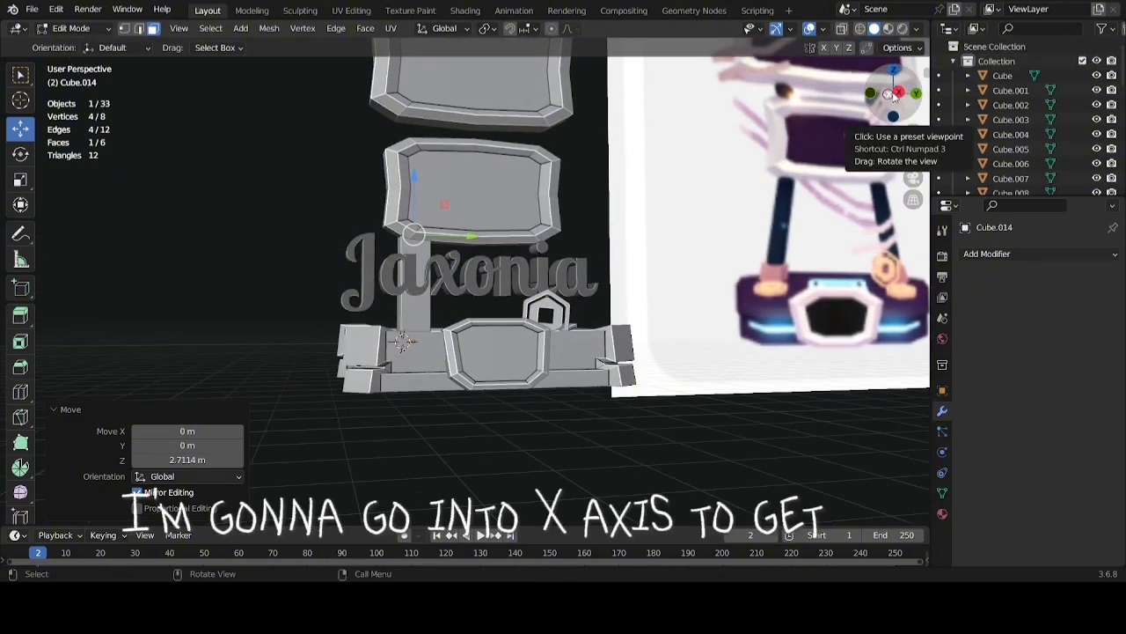
pyautogui.click(894, 96)
pyautogui.click(893, 94)
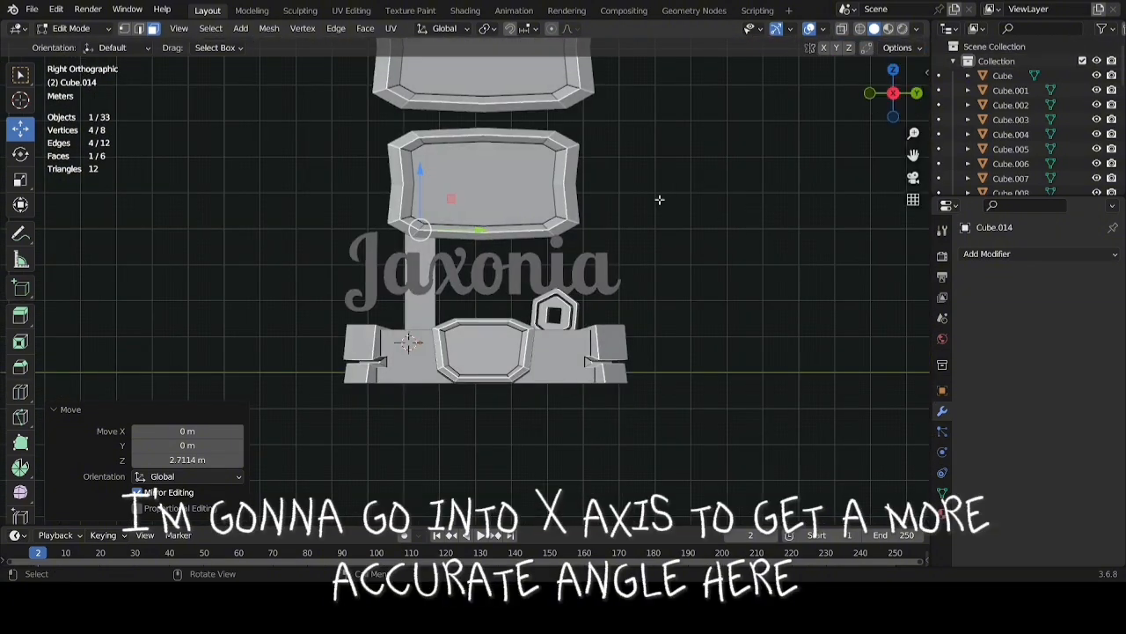
pyautogui.scroll(-3, 510, 249)
pyautogui.moveTo(481, 253); pyautogui.dragTo(492, 251)
pyautogui.scroll(6, 492, 252)
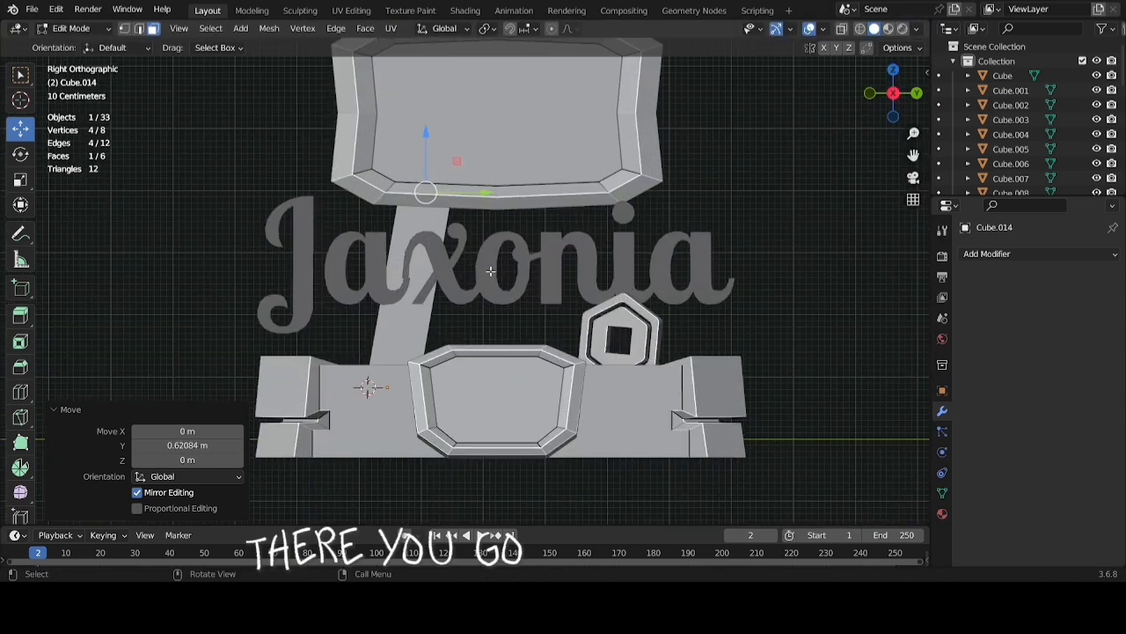
# Scale the pillar's whole mesh uniformly to 0.771
pyautogui.moveTo(495, 271); pyautogui.dragTo(498, 306, button='middle')
pyautogui.press('a')
pyautogui.press('s')
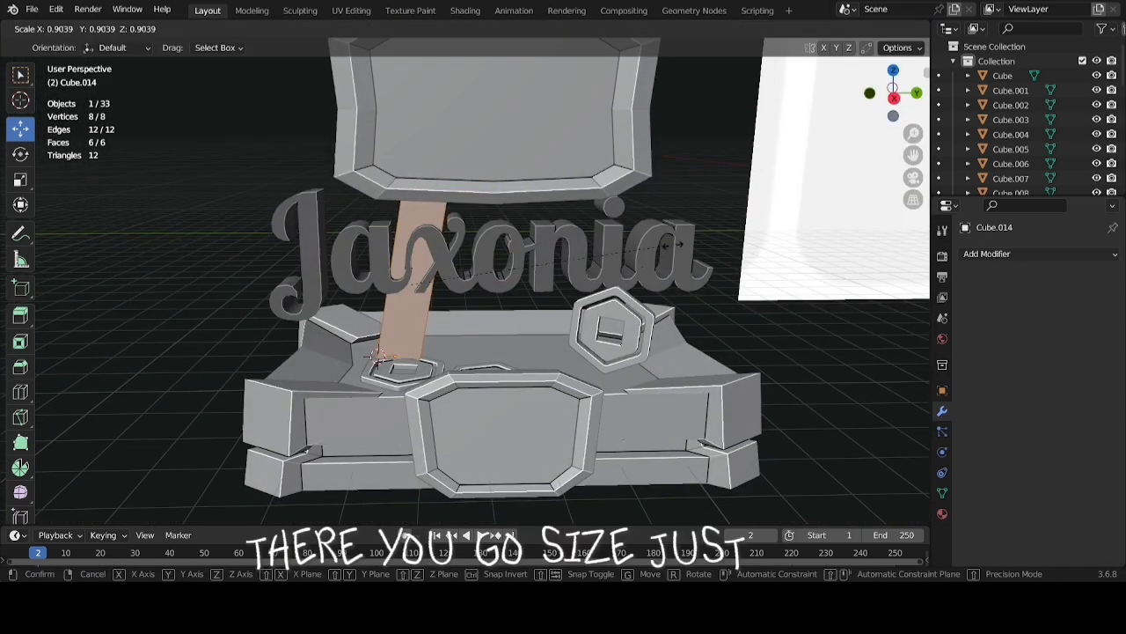
pyautogui.click(637, 256)
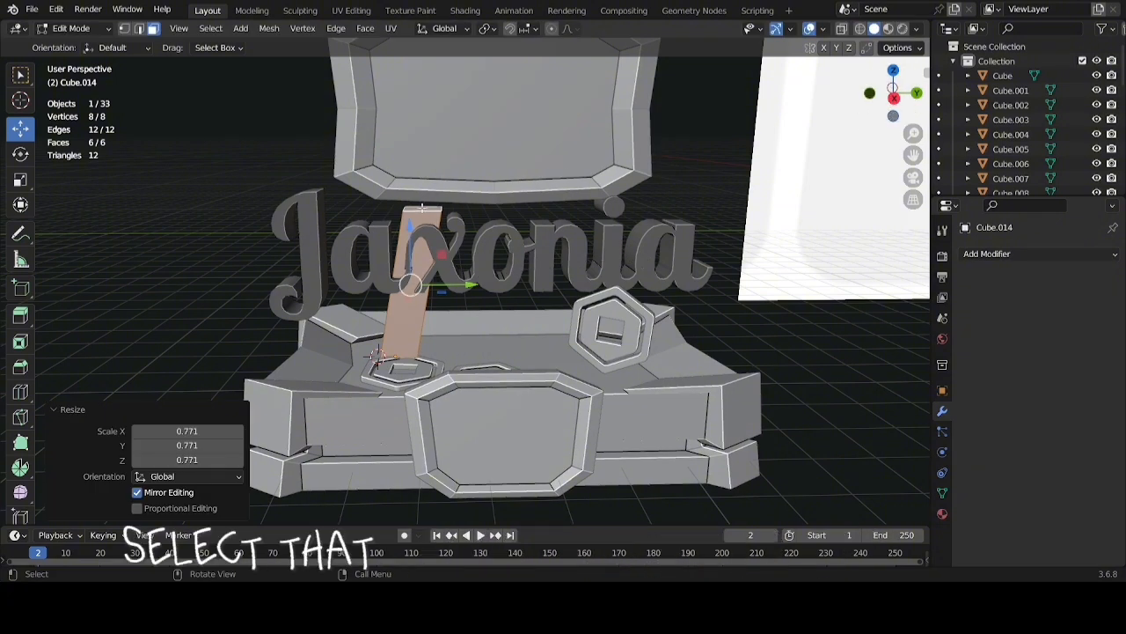
# In the right view, move the pillar's top face about 0.03 m along Y and 0.29 m along Z, and rotate it about 4°
pyautogui.click(422, 210)
pyautogui.click(894, 99)
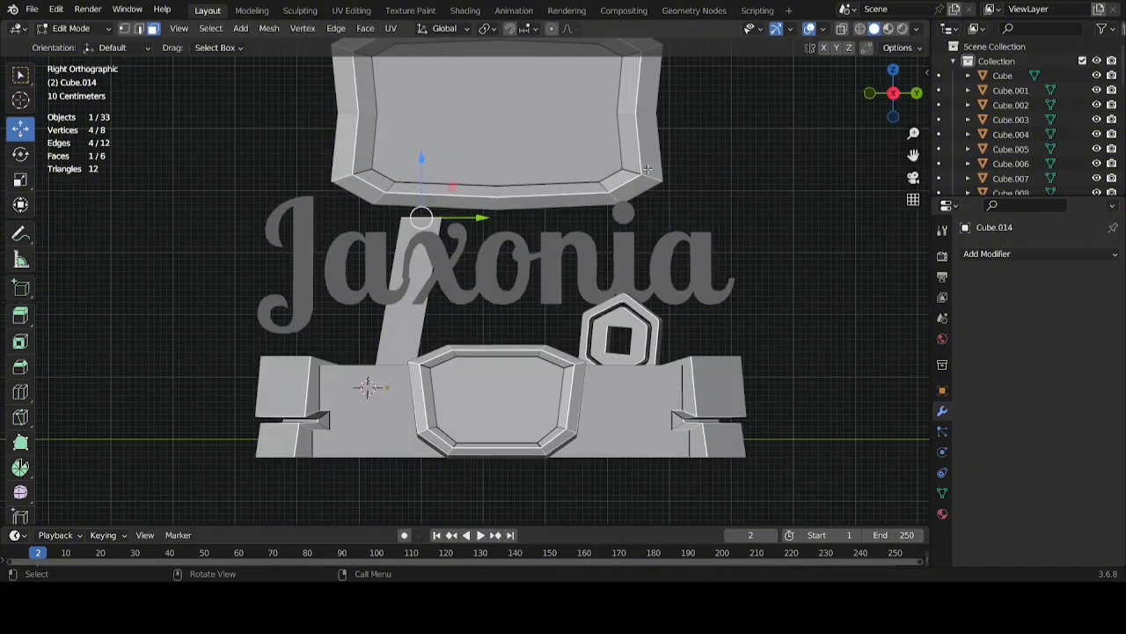
pyautogui.press('g')
pyautogui.click(609, 180)
pyautogui.press('r')
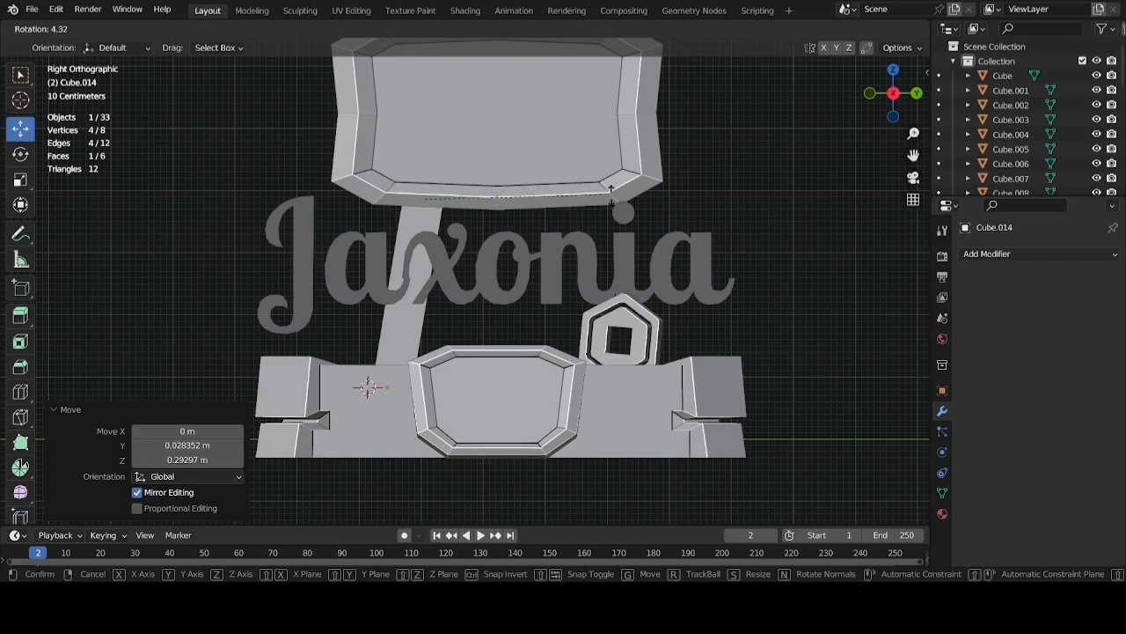
pyautogui.click(610, 193)
# Move the whole pillar about 0.2 m along X and scale it down uniformly to about 0.82
pyautogui.moveTo(611, 194); pyautogui.dragTo(404, 235, button='middle')
pyautogui.press('a')
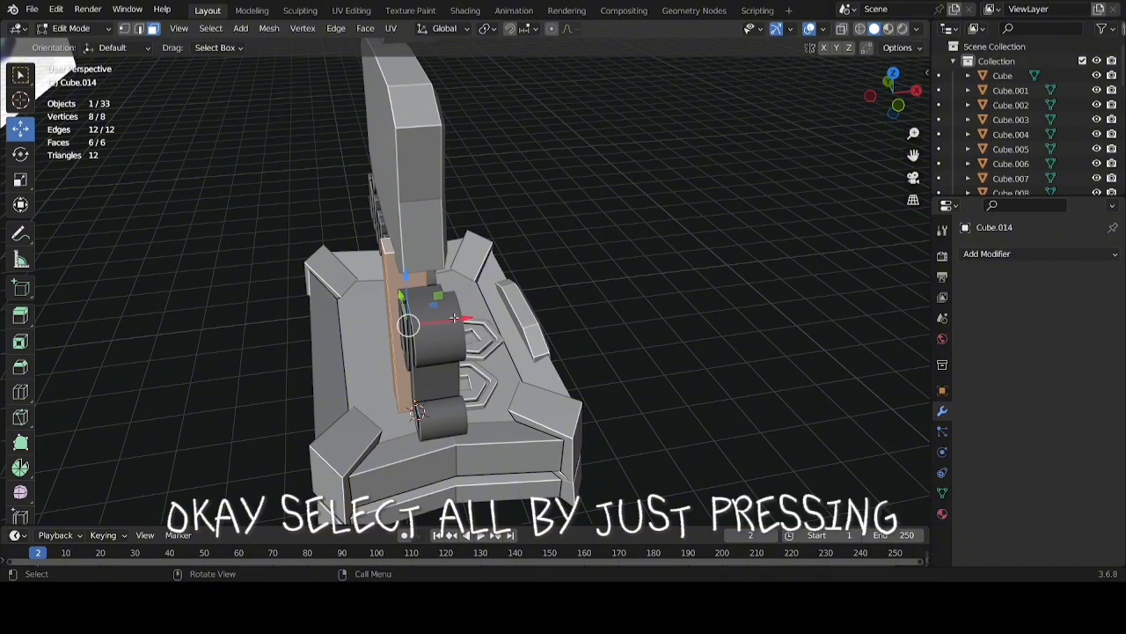
pyautogui.moveTo(444, 317); pyautogui.dragTo(435, 299)
pyautogui.moveTo(435, 299); pyautogui.dragTo(695, 207, button='middle')
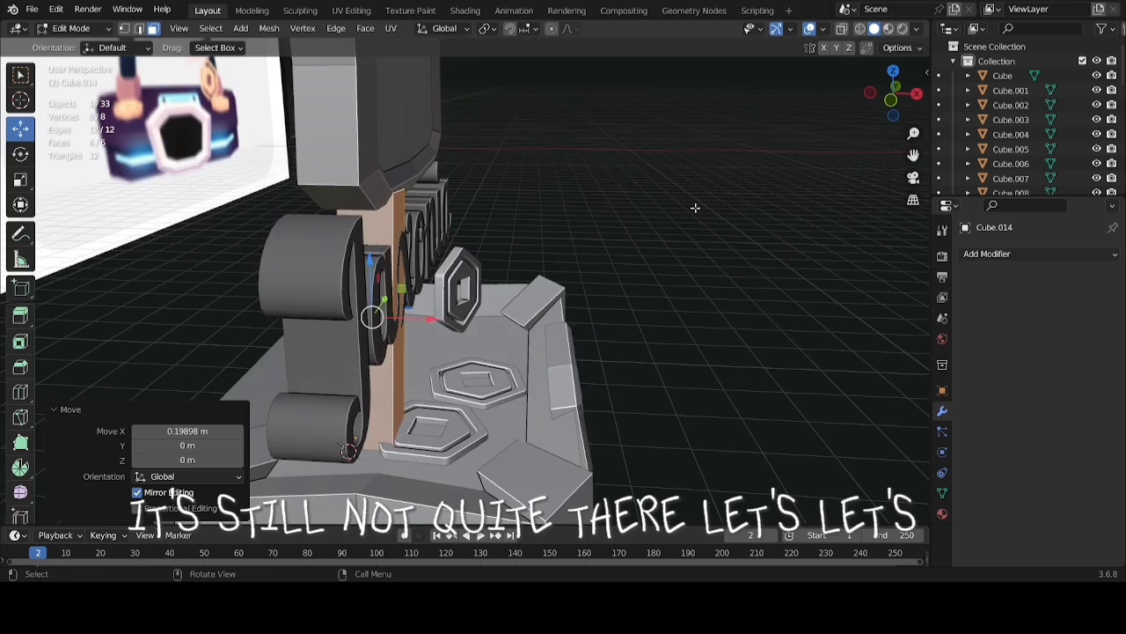
pyautogui.press('s')
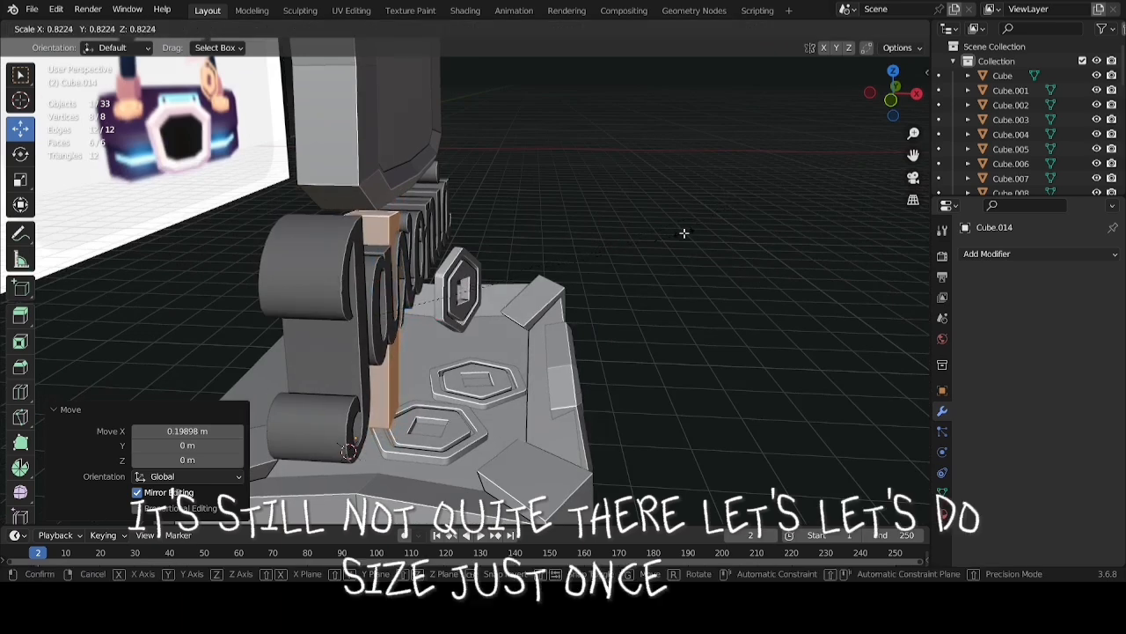
pyautogui.click(684, 234)
# Raise the pillar's top face along Z by about 0.23 m and another 0.03 m to meet the lower screen
pyautogui.moveTo(264, 211); pyautogui.dragTo(322, 199, button='middle')
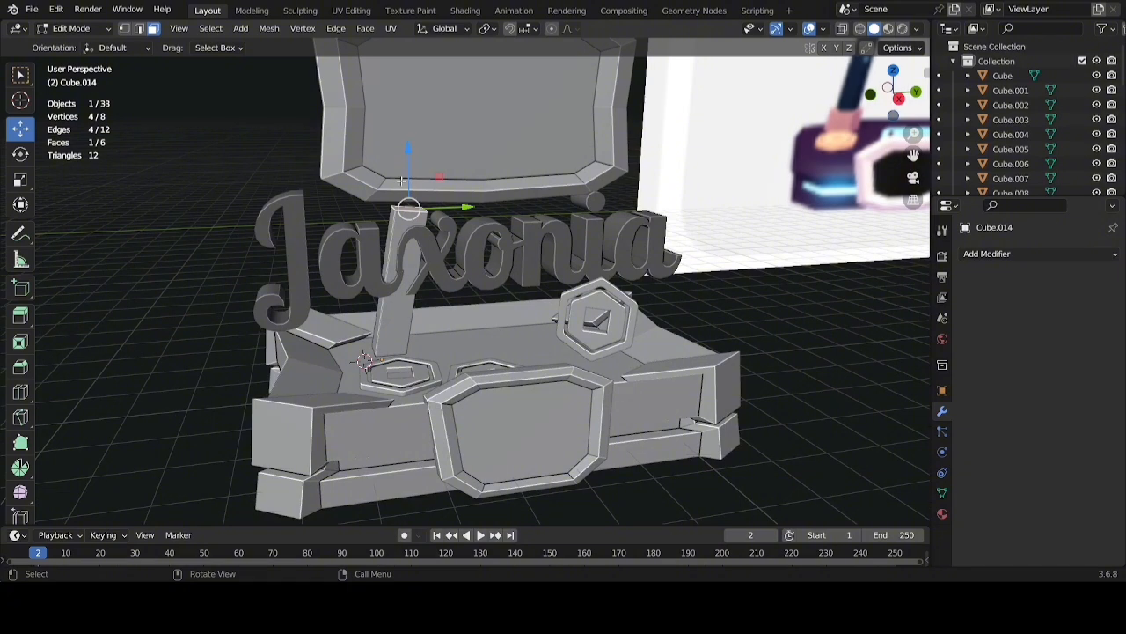
pyautogui.moveTo(409, 181); pyautogui.dragTo(415, 163)
pyautogui.moveTo(414, 163); pyautogui.dragTo(442, 158, button='middle')
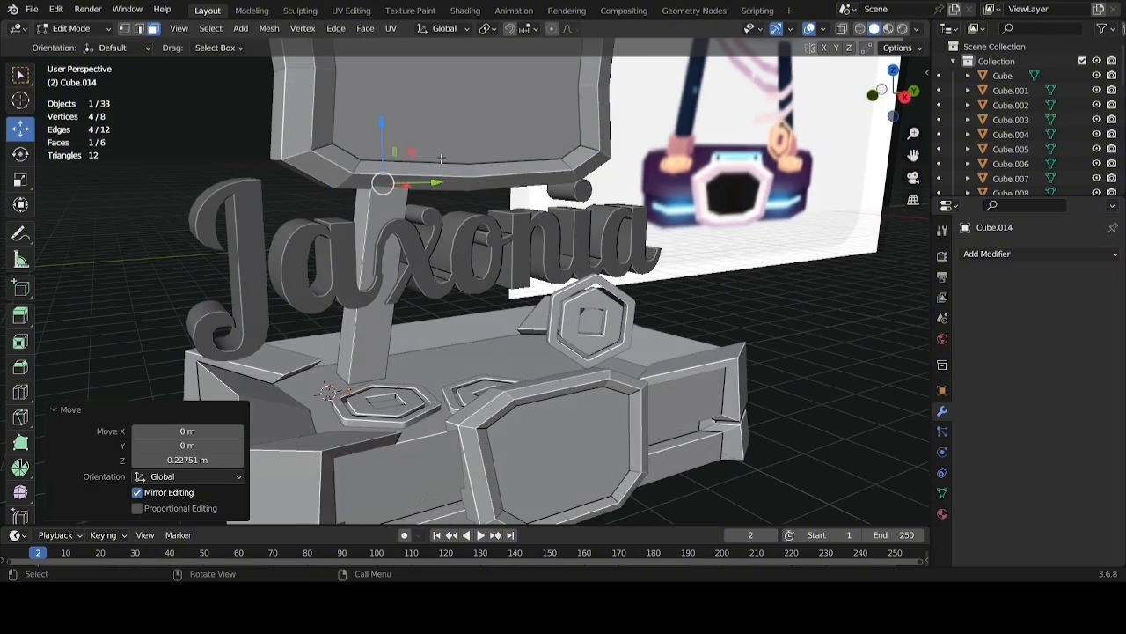
pyautogui.scroll(1, 431, 159)
pyautogui.moveTo(374, 144); pyautogui.dragTo(378, 135)
pyautogui.moveTo(378, 135); pyautogui.dragTo(354, 178, button='middle')
# Select the pillar's bottom face in wireframe display, return to solid shading, and lower the face about 0.29 m along Z into the podium
pyautogui.moveTo(440, 312)
pyautogui.keyDown('shift'); pyautogui.mouseDown(button='middle')
pyautogui.moveTo(528, 225)
pyautogui.moveTo(513, 243)
pyautogui.moveTo(493, 361)
pyautogui.moveTo(493, 423)
pyautogui.moveTo(562, 402)
pyautogui.moveTo(545, 393)
pyautogui.mouseUp(button='middle'); pyautogui.keyUp('shift')
pyautogui.scroll(4, 524, 224)
pyautogui.press('z')
pyautogui.click(462, 392)
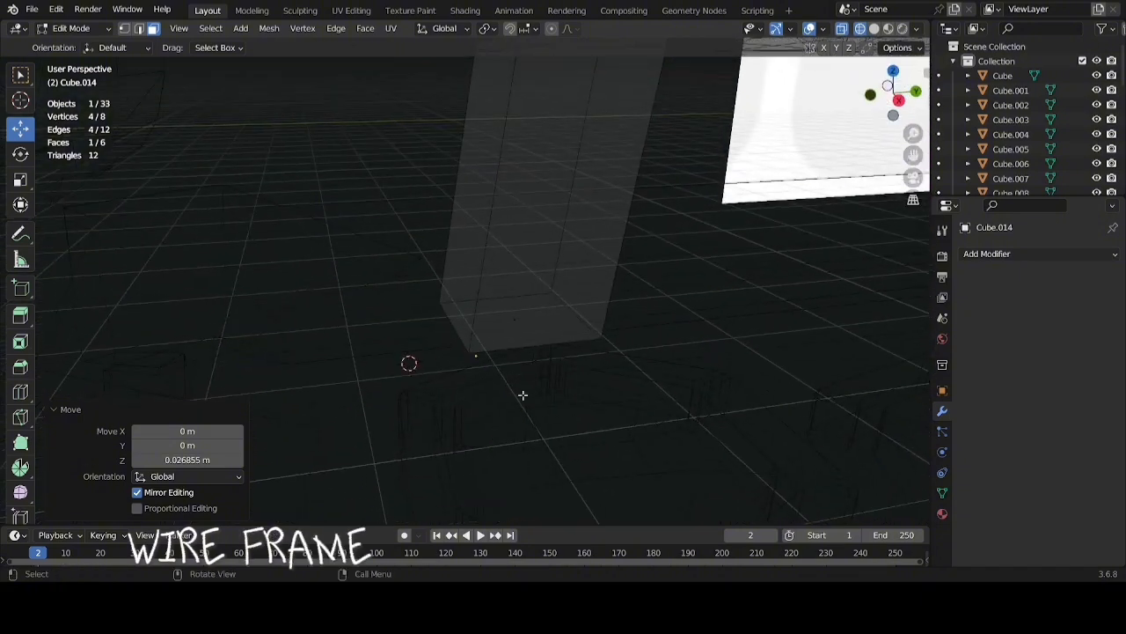
pyautogui.press('z')
pyautogui.click(745, 363)
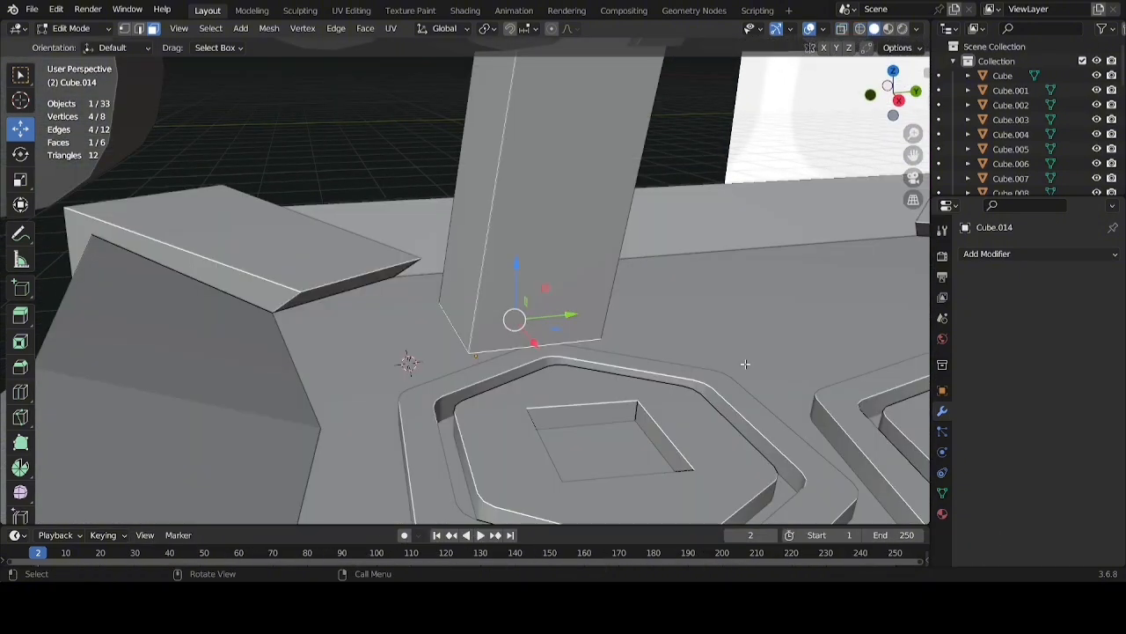
pyautogui.moveTo(744, 363); pyautogui.dragTo(661, 323, button='middle')
pyautogui.moveTo(507, 264); pyautogui.dragTo(500, 316)
pyautogui.scroll(-10, 503, 318)
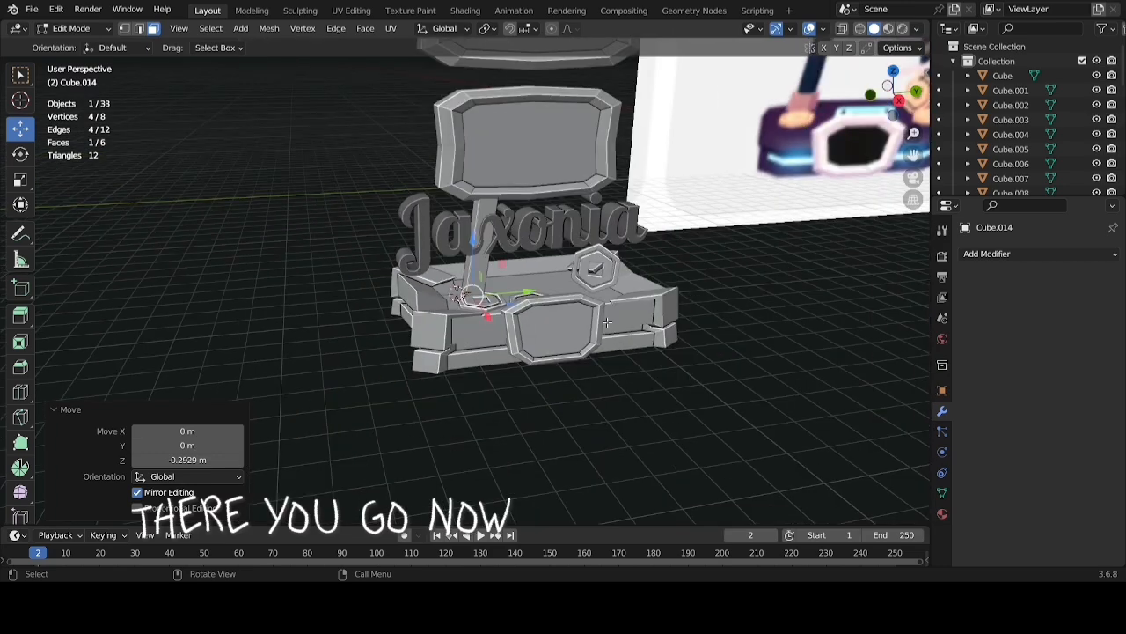
# Compare the slanted pillar with the support leg and its base blocks in the reference image
pyautogui.moveTo(603, 322); pyautogui.dragTo(566, 299, button='middle')
pyautogui.scroll(-3, 566, 299)
pyautogui.keyDown('shift'); pyautogui.moveTo(658, 286); pyautogui.dragTo(691, 294, button='middle'); pyautogui.keyUp('shift')
pyautogui.scroll(4, 662, 284)
pyautogui.scroll(-2, 661, 284)
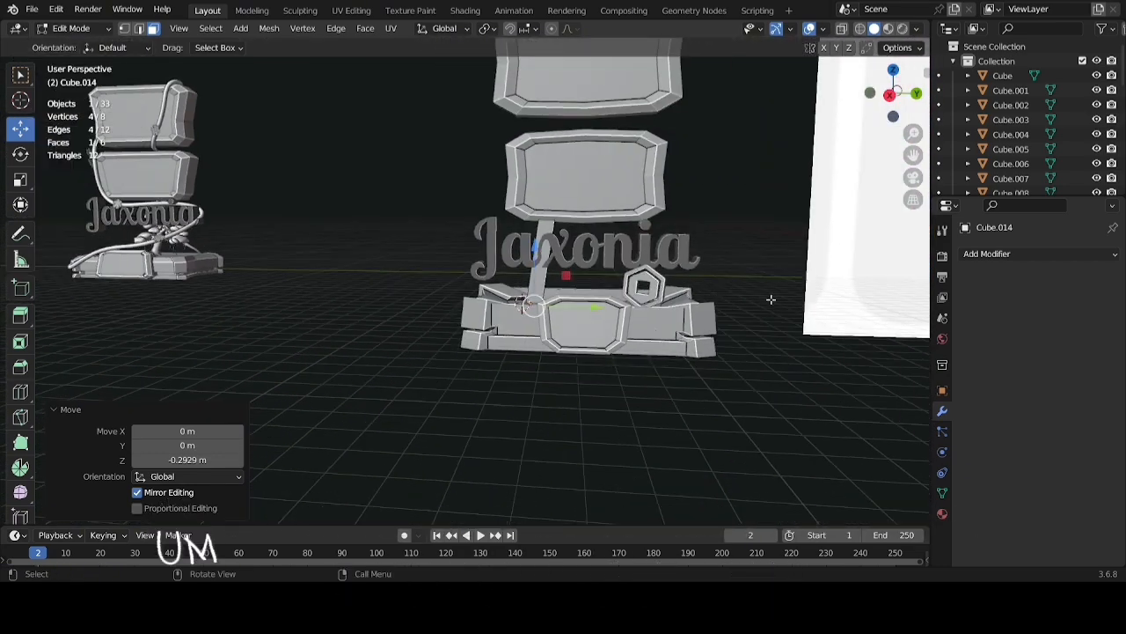
pyautogui.scroll(-2, 772, 299)
pyautogui.keyDown('shift'); pyautogui.moveTo(772, 299); pyautogui.dragTo(433, 330, button='middle'); pyautogui.keyUp('shift')
pyautogui.scroll(3, 752, 227)
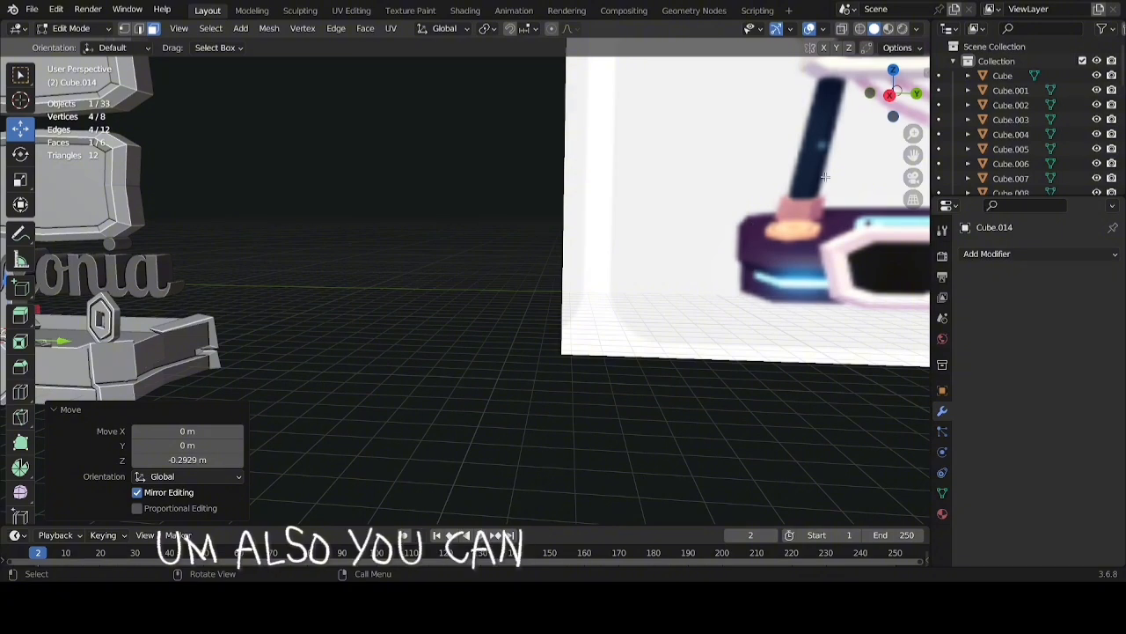
pyautogui.scroll(-3, 430, 274)
pyautogui.keyDown('shift'); pyautogui.moveTo(429, 274); pyautogui.dragTo(813, 234, button='middle'); pyautogui.keyUp('shift')
pyautogui.scroll(4, 748, 268)
pyautogui.moveTo(741, 272); pyautogui.dragTo(310, 355, button='middle')
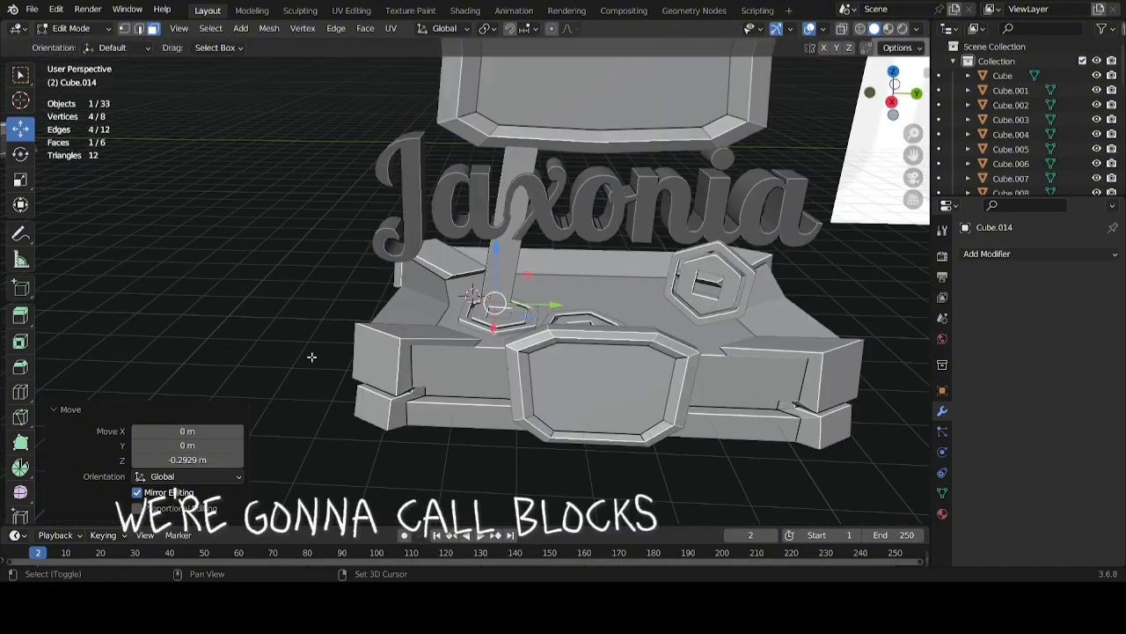
# Add one horizontal edge loop around the pillar and slide it down close to the podium surface
pyautogui.scroll(4, 476, 326)
pyautogui.moveTo(502, 359); pyautogui.dragTo(508, 393, button='middle')
pyautogui.scroll(2, 532, 253)
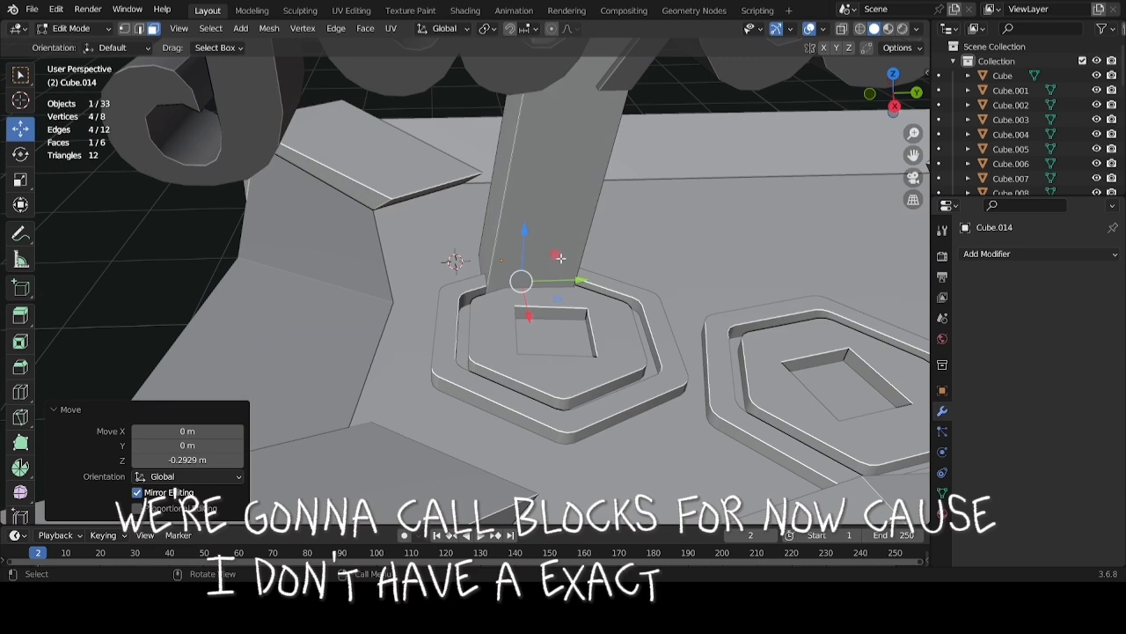
pyautogui.press('2')
pyautogui.hotkey('ctrl', 'r')
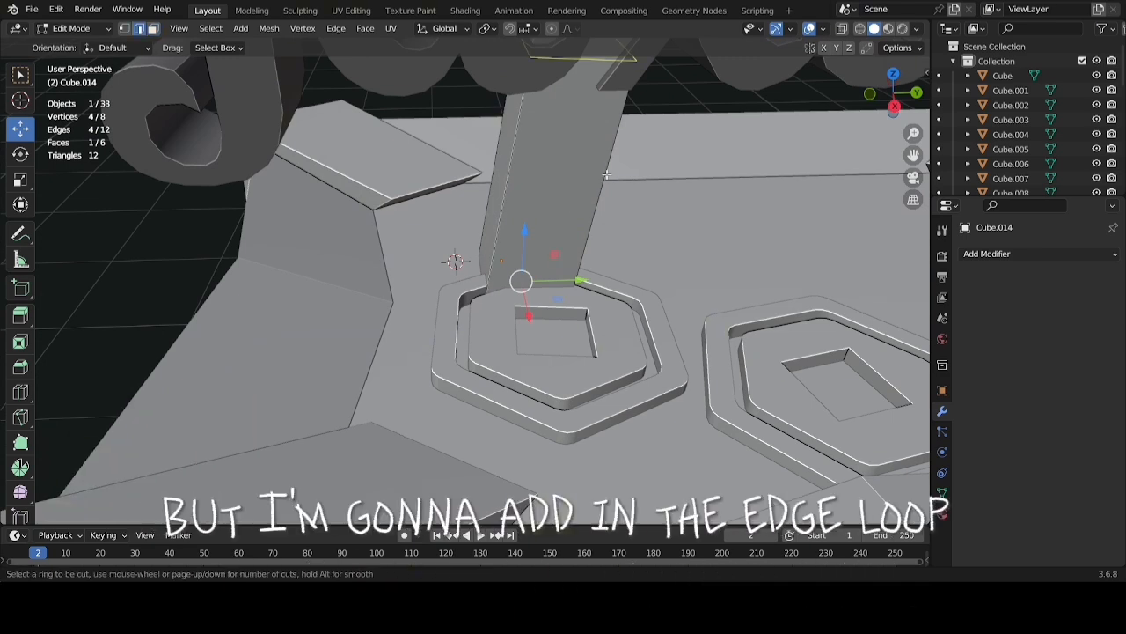
pyautogui.click(600, 211)
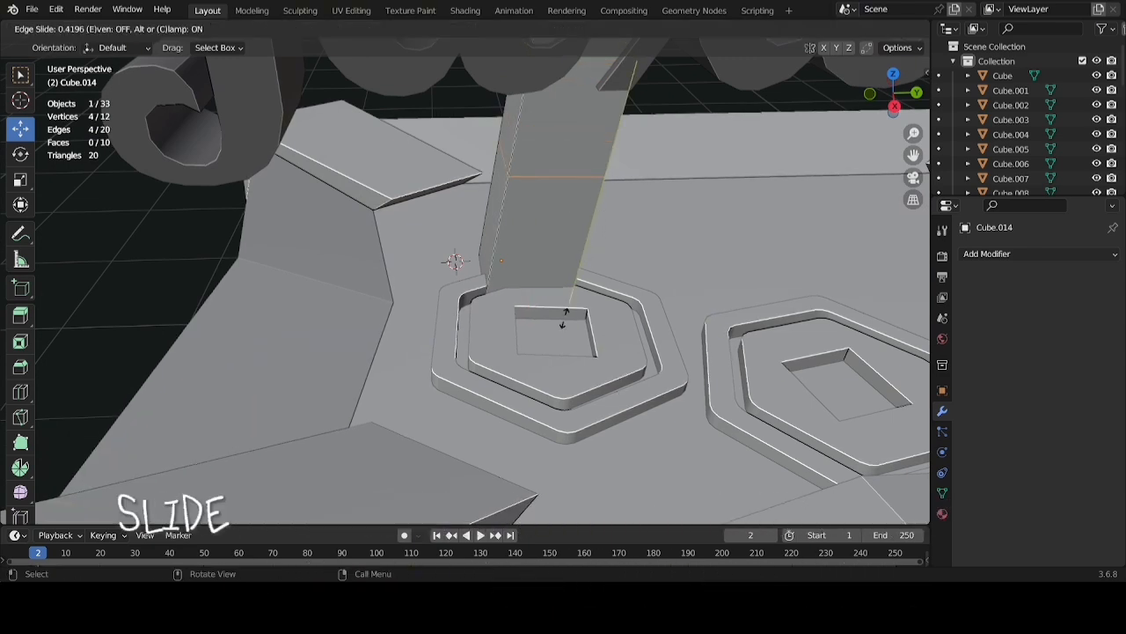
pyautogui.click(553, 373)
# Select the four side faces of the pillar's lowest section and extrude them along their normals by 0.413 m
pyautogui.hotkey('alt', 'a')
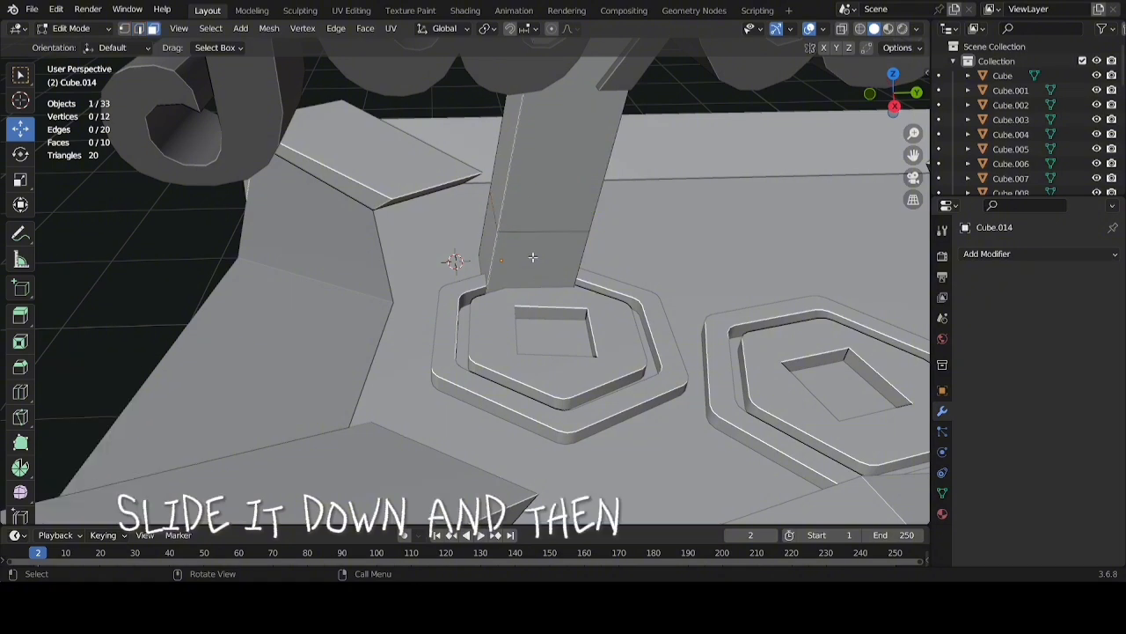
pyautogui.press('a')
pyautogui.click(512, 257)
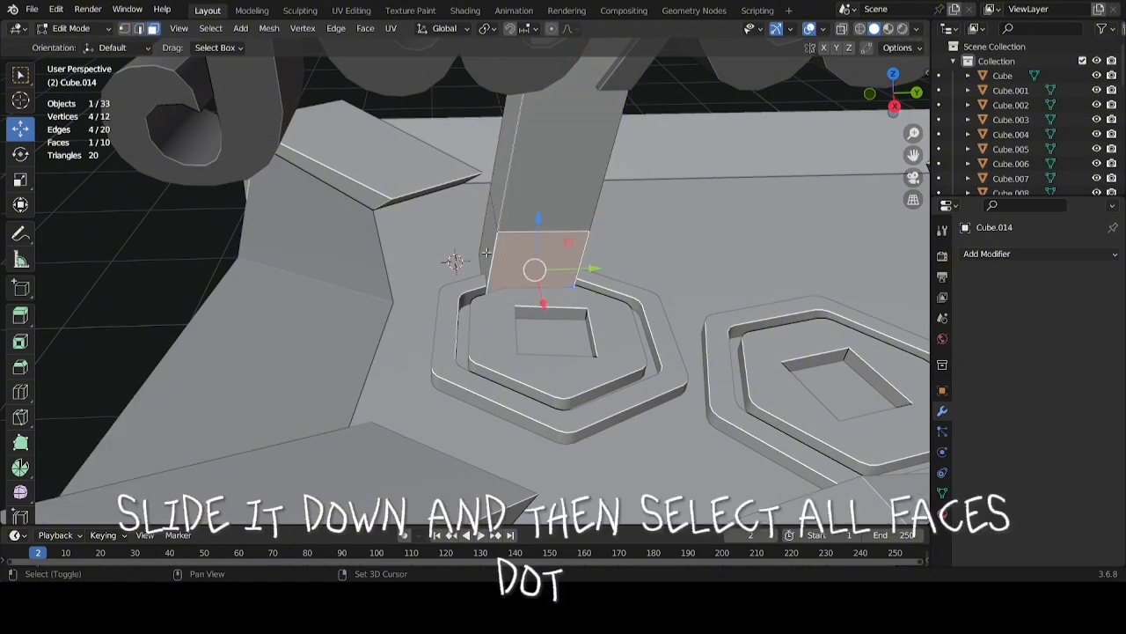
pyautogui.keyDown('shift'); pyautogui.click(488, 253); pyautogui.keyUp('shift')
pyautogui.moveTo(488, 253); pyautogui.dragTo(383, 232, button='middle')
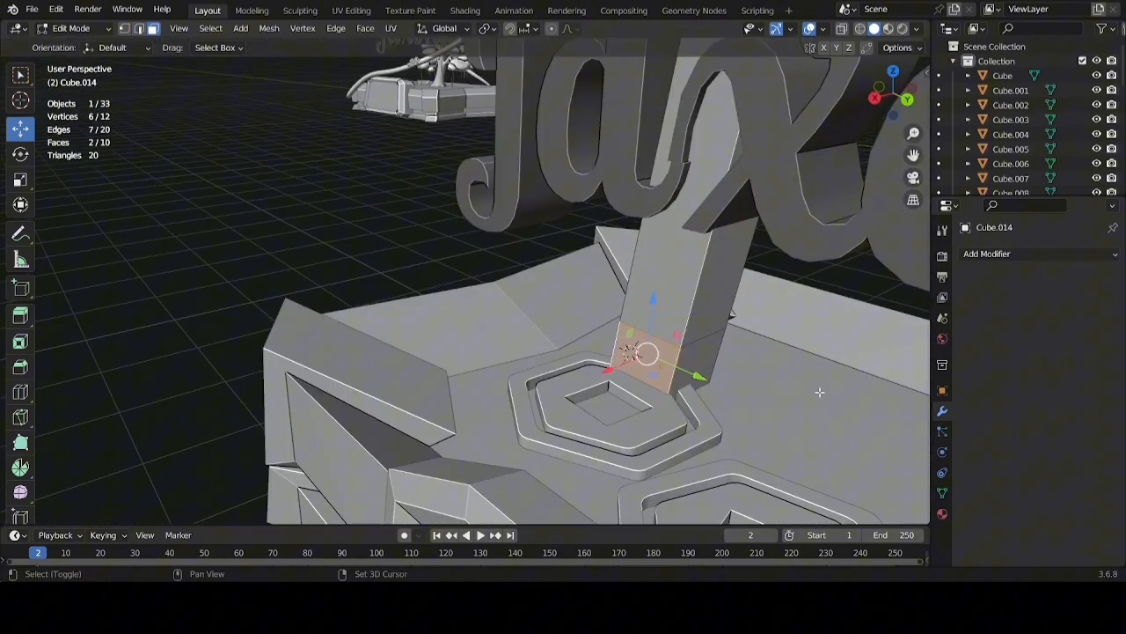
pyautogui.keyDown('shift'); pyautogui.click(722, 363); pyautogui.keyUp('shift')
pyautogui.moveTo(721, 363); pyautogui.dragTo(679, 382, button='middle')
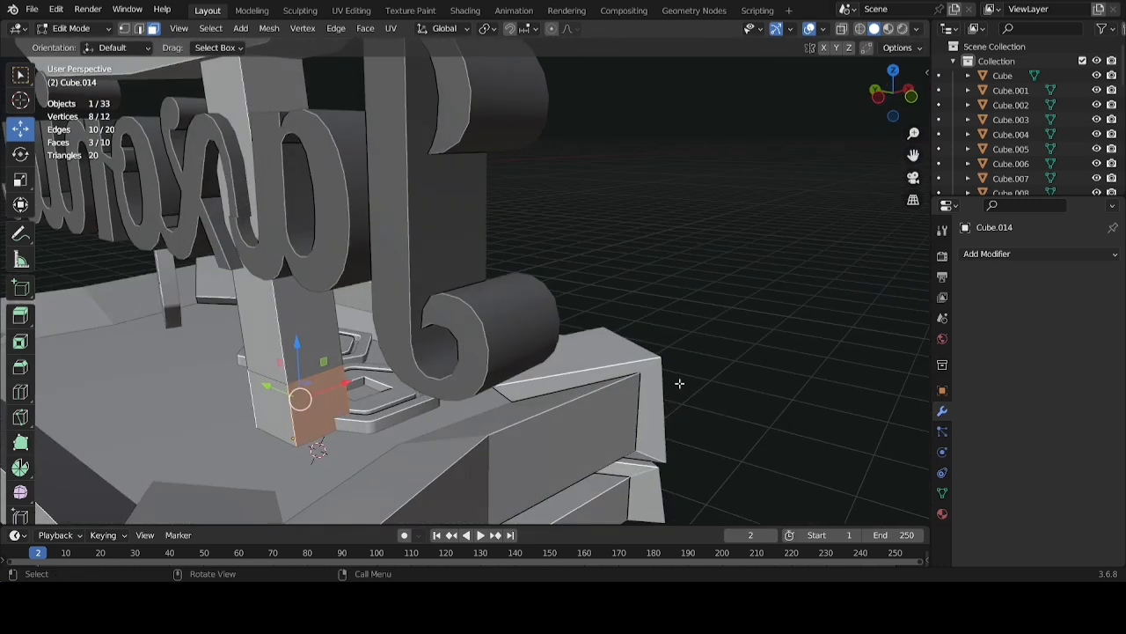
pyautogui.keyDown('shift'); pyautogui.click(271, 408); pyautogui.keyUp('shift')
pyautogui.keyDown('shift'); pyautogui.moveTo(271, 409); pyautogui.dragTo(662, 328, button='middle'); pyautogui.keyUp('shift')
pyautogui.rightClick(621, 293)
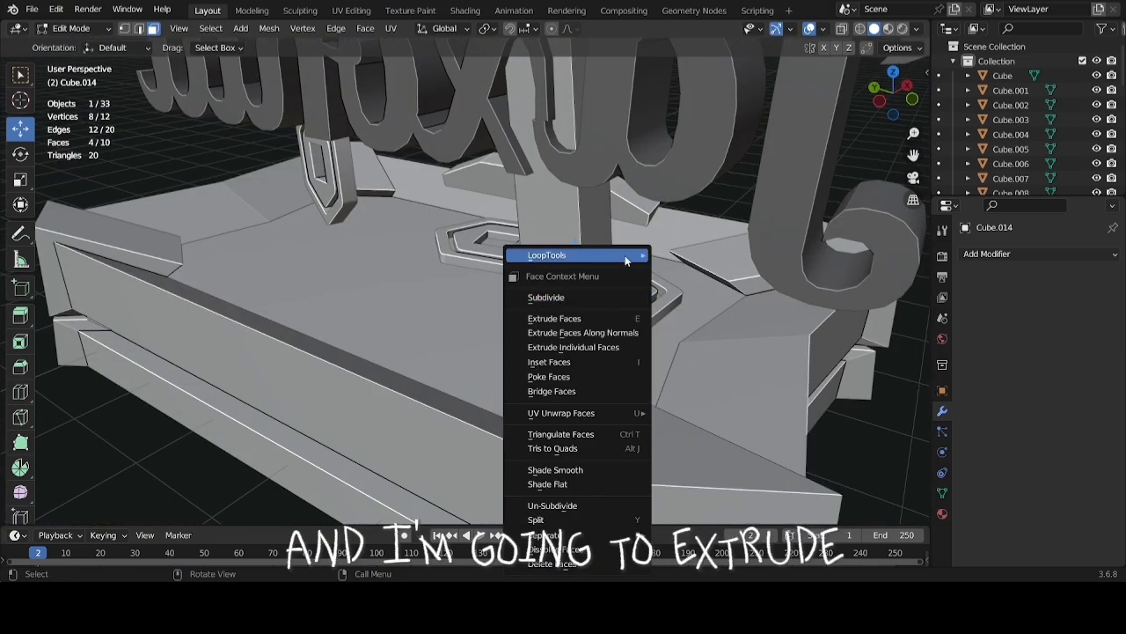
pyautogui.moveTo(626, 256)
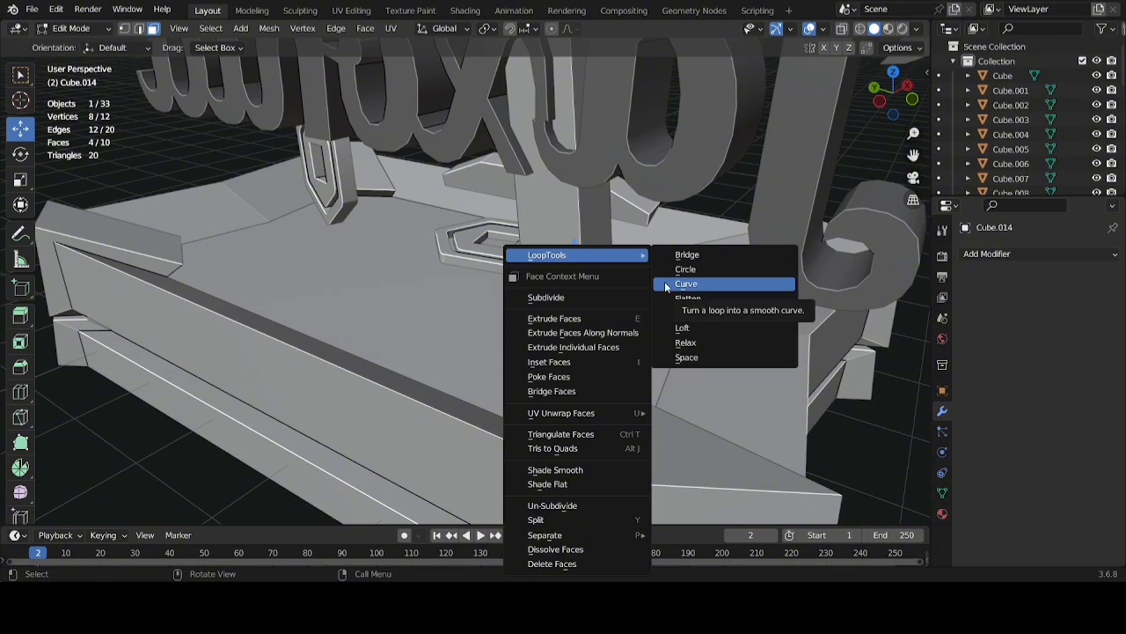
pyautogui.click(606, 334)
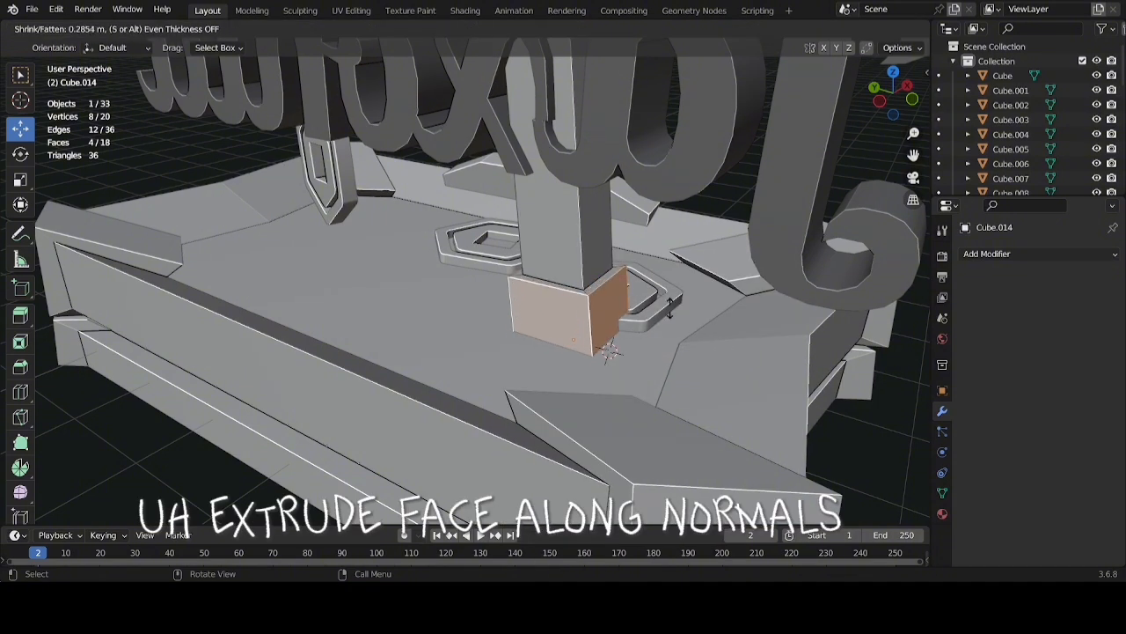
pyautogui.click(699, 309)
# Leave mesh editing, deselect the pillar and review its block base on the podium
pyautogui.scroll(-3, 687, 308)
pyautogui.moveTo(607, 303); pyautogui.dragTo(368, 322, button='middle')
pyautogui.moveTo(378, 289); pyautogui.dragTo(397, 287, button='middle')
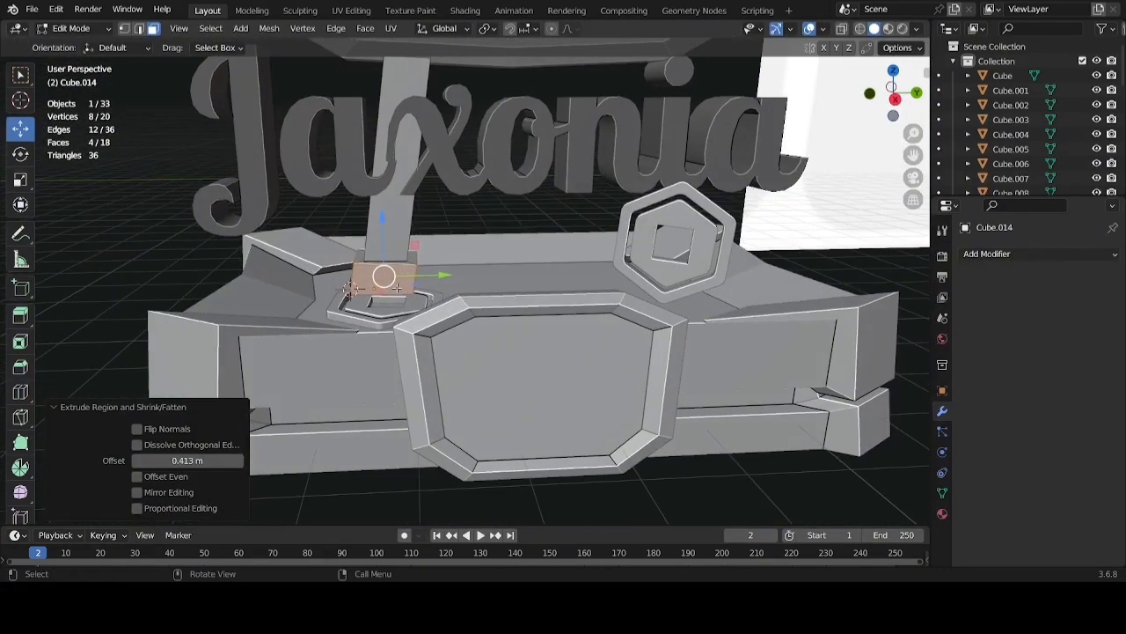
pyautogui.scroll(-3, 481, 275)
pyautogui.keyDown('shift'); pyautogui.moveTo(481, 275); pyautogui.dragTo(592, 319, button='middle'); pyautogui.keyUp('shift')
pyautogui.press('Tab')
pyautogui.click(794, 411)
pyautogui.scroll(-3, 338, 201)
pyautogui.scroll(3, 431, 304)
pyautogui.scroll(4, 592, 319)
pyautogui.scroll(-2, 592, 322)
pyautogui.scroll(-3, 667, 274)
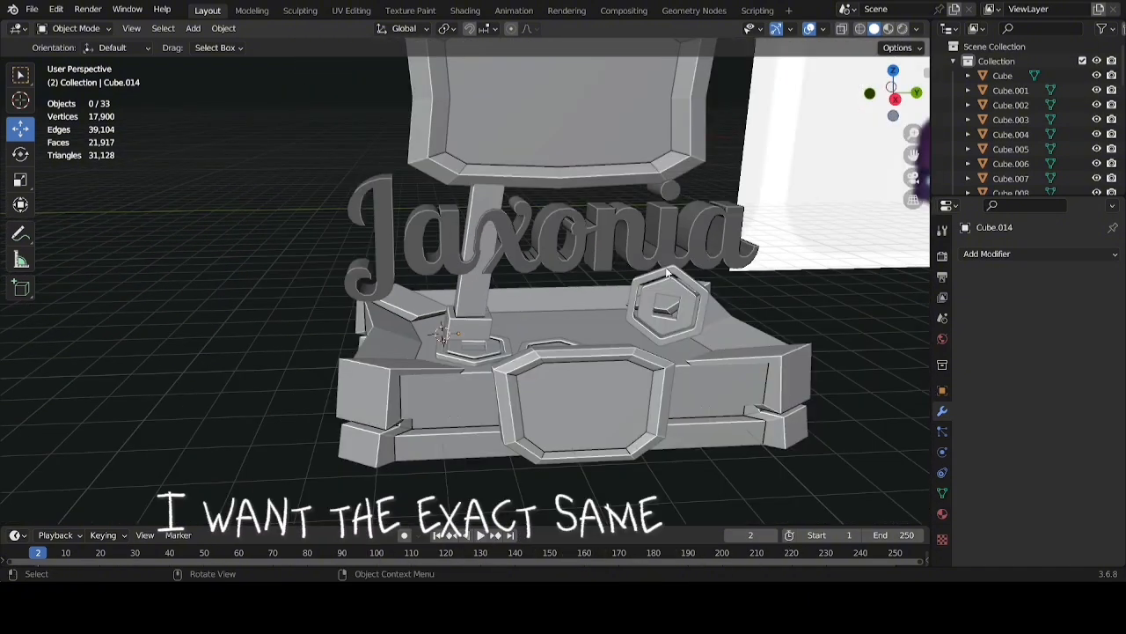
# Add a Mirror modifier to the slanted pillar and mirror it on the Y axis only
pyautogui.scroll(-1, 667, 275)
pyautogui.scroll(4, 579, 195)
pyautogui.click(461, 318)
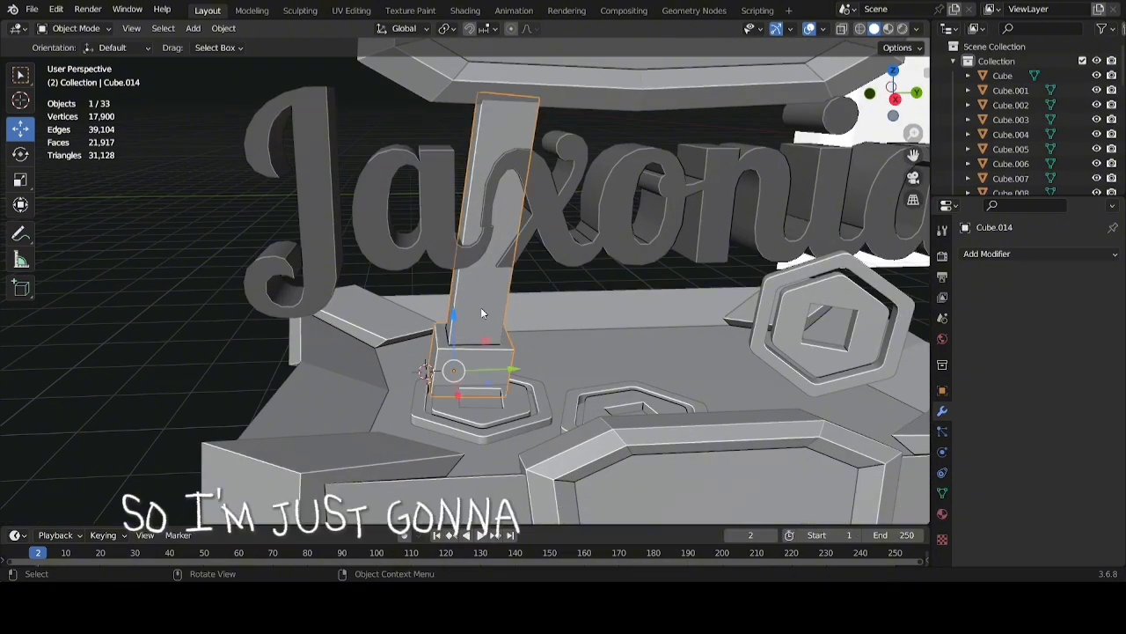
pyautogui.scroll(-3, 519, 291)
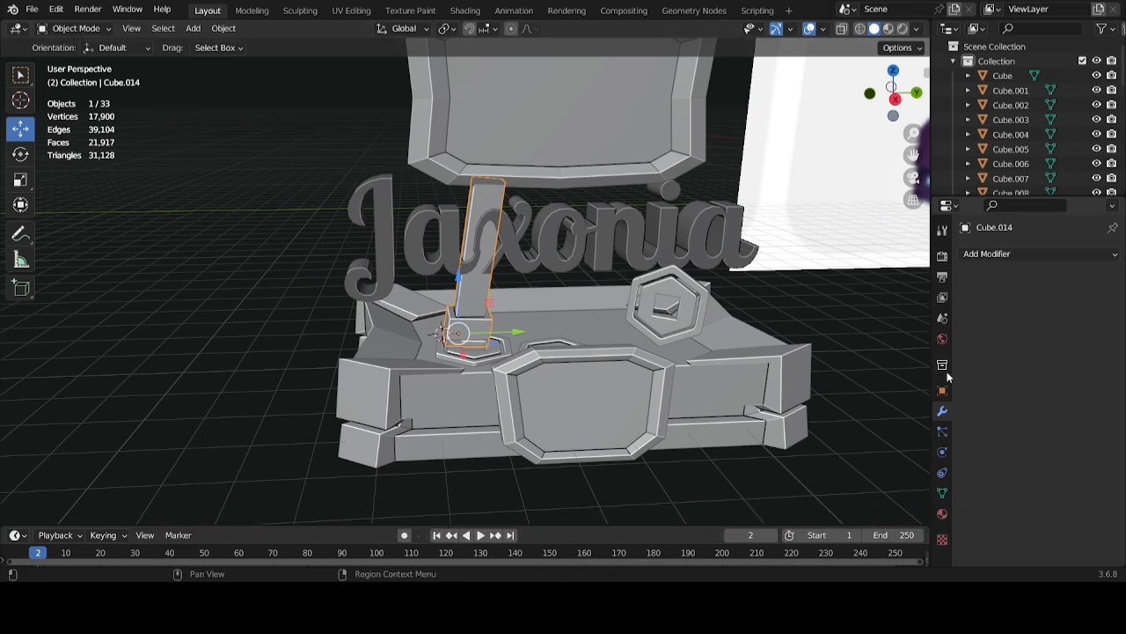
pyautogui.click(994, 253)
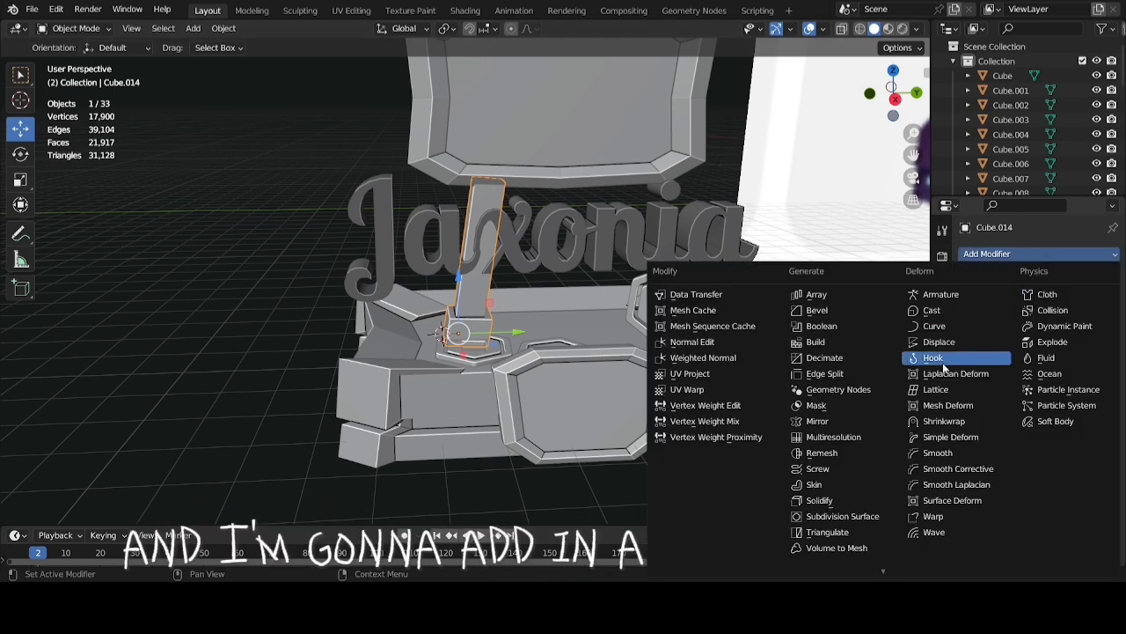
pyautogui.click(818, 421)
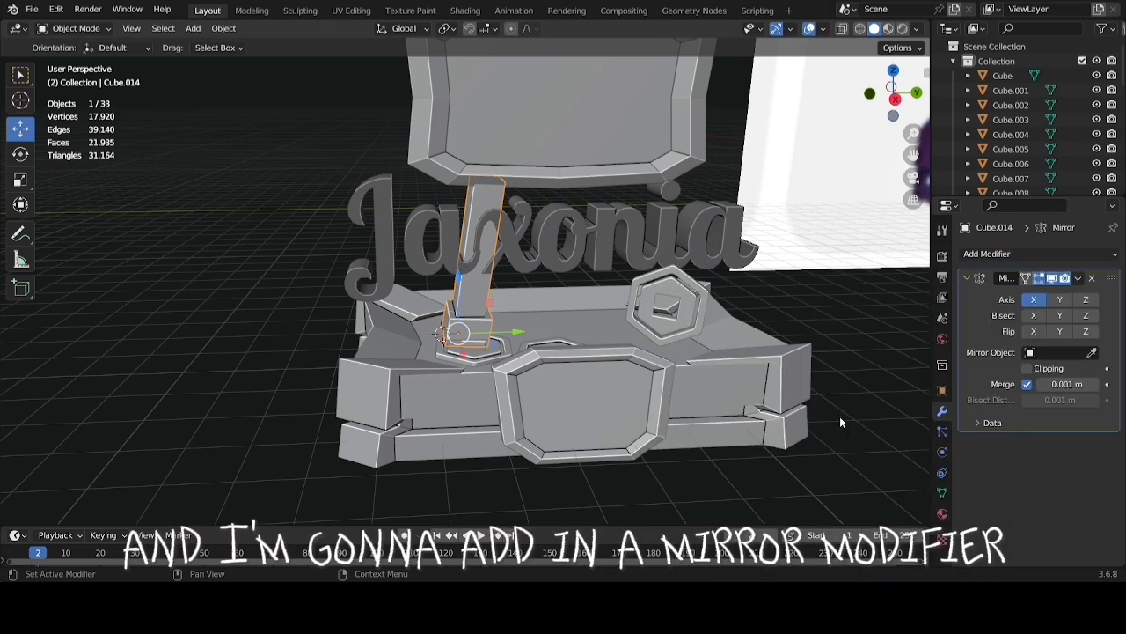
pyautogui.click(1059, 301)
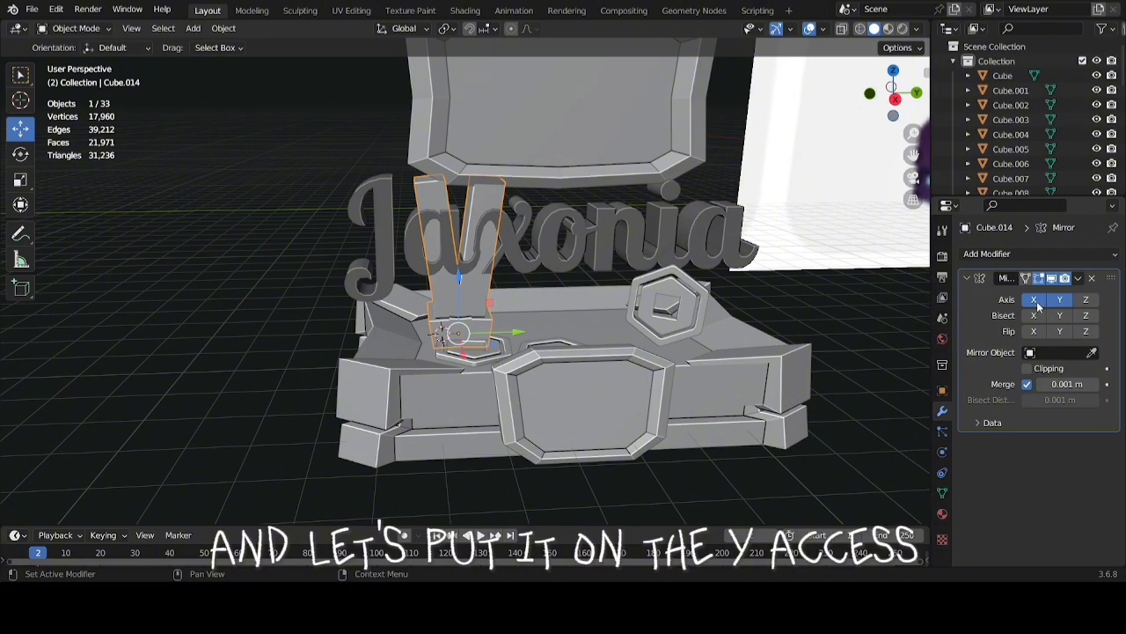
pyautogui.click(1035, 301)
# Shift the whole pillar mesh in negative Y in Edit Mode to spread the mirrored pair apart
pyautogui.press('Tab')
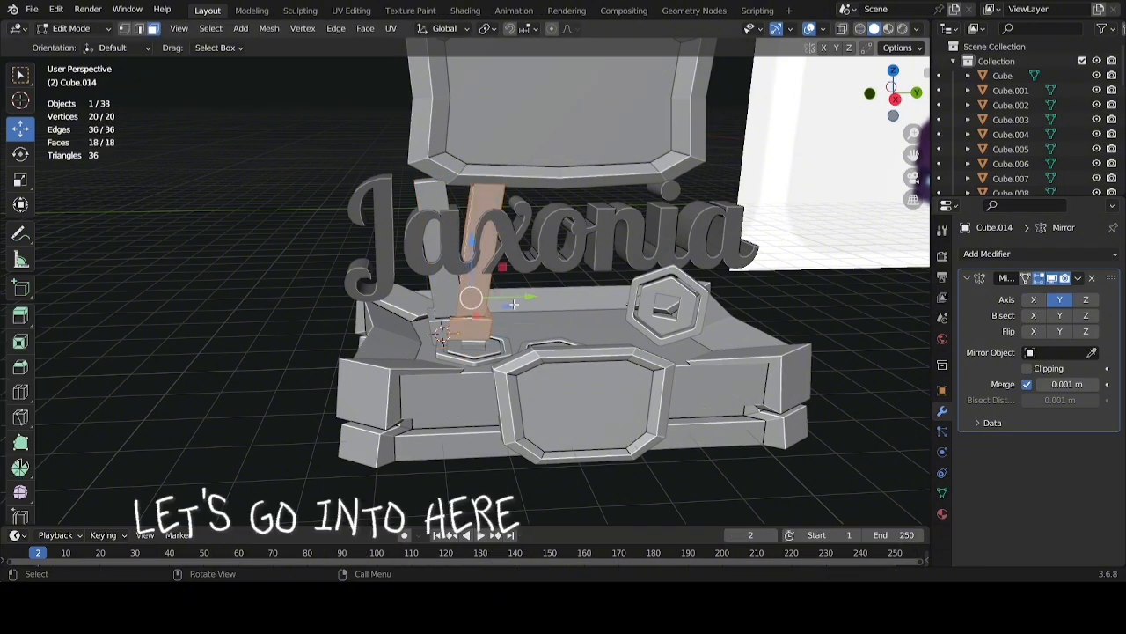
pyautogui.moveTo(525, 297); pyautogui.dragTo(419, 310)
pyautogui.press('Tab')
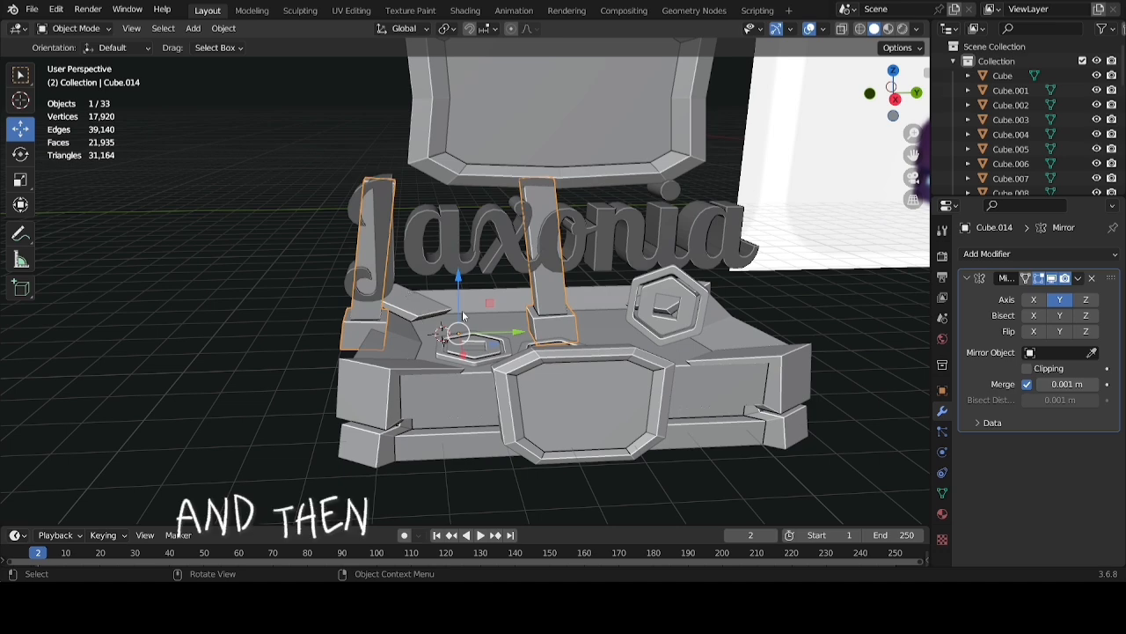
# Move the mirrored pillar pair 1.92 m along Y, then back 0.193 m to center it on the podium
pyautogui.moveTo(510, 333); pyautogui.dragTo(632, 334)
pyautogui.click(894, 101)
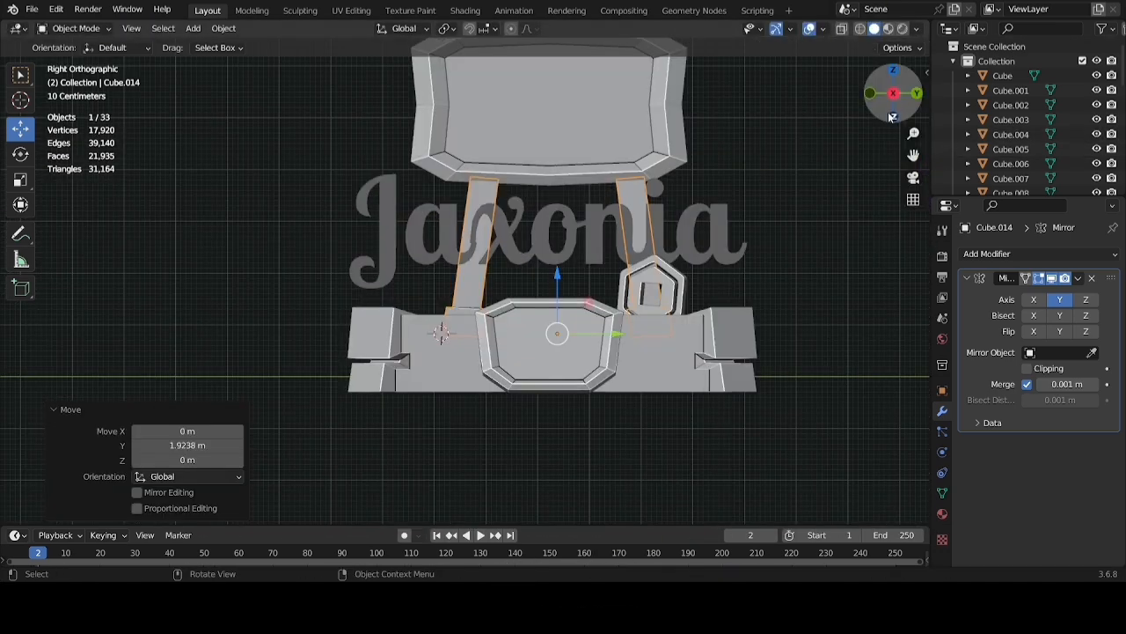
pyautogui.moveTo(592, 341); pyautogui.dragTo(580, 344)
pyautogui.scroll(-2, 740, 322)
pyautogui.moveTo(739, 322); pyautogui.dragTo(779, 334, button='middle')
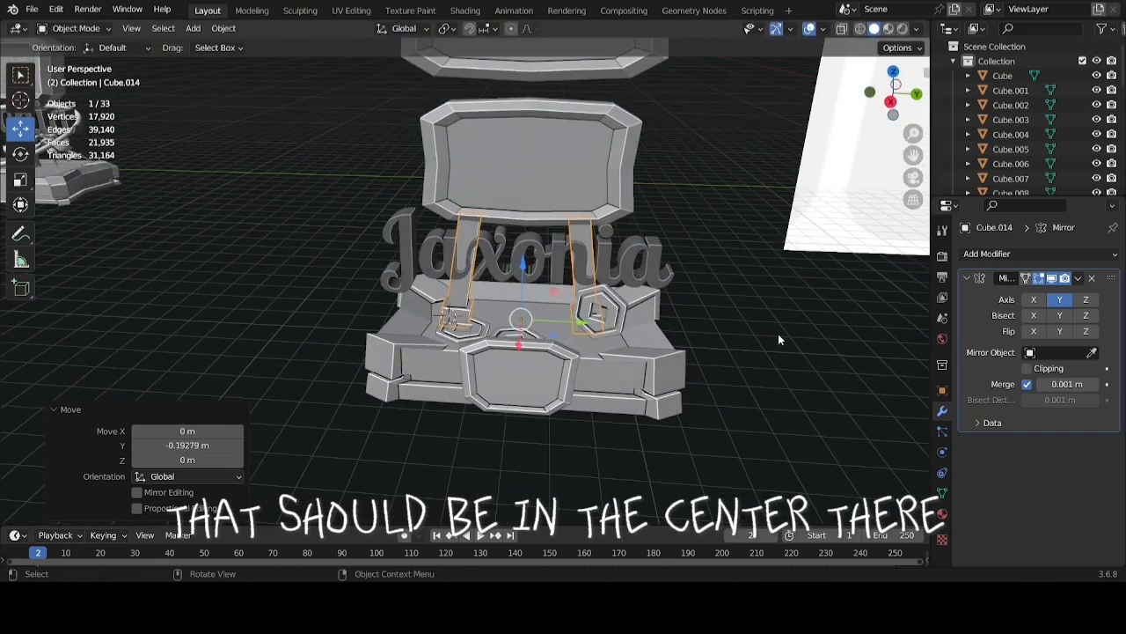
# Apply the Mirror modifier on the pillar pair and deselect it
pyautogui.click(1078, 279)
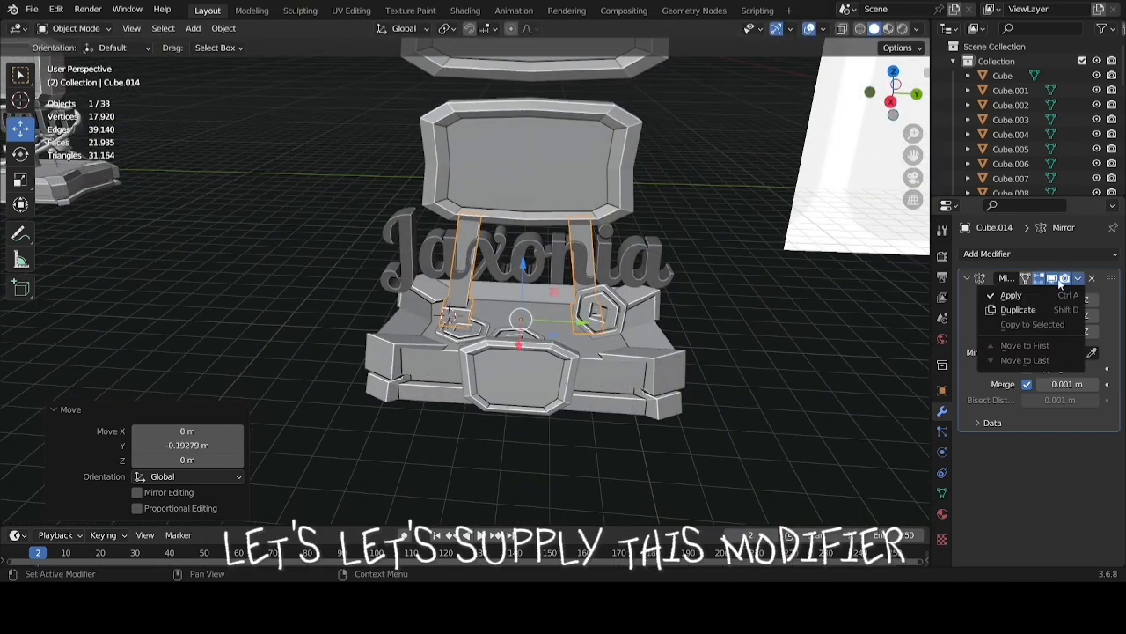
pyautogui.click(1016, 295)
pyautogui.scroll(-2, 722, 347)
pyautogui.moveTo(723, 347); pyautogui.dragTo(573, 337, button='middle')
pyautogui.scroll(1, 724, 352)
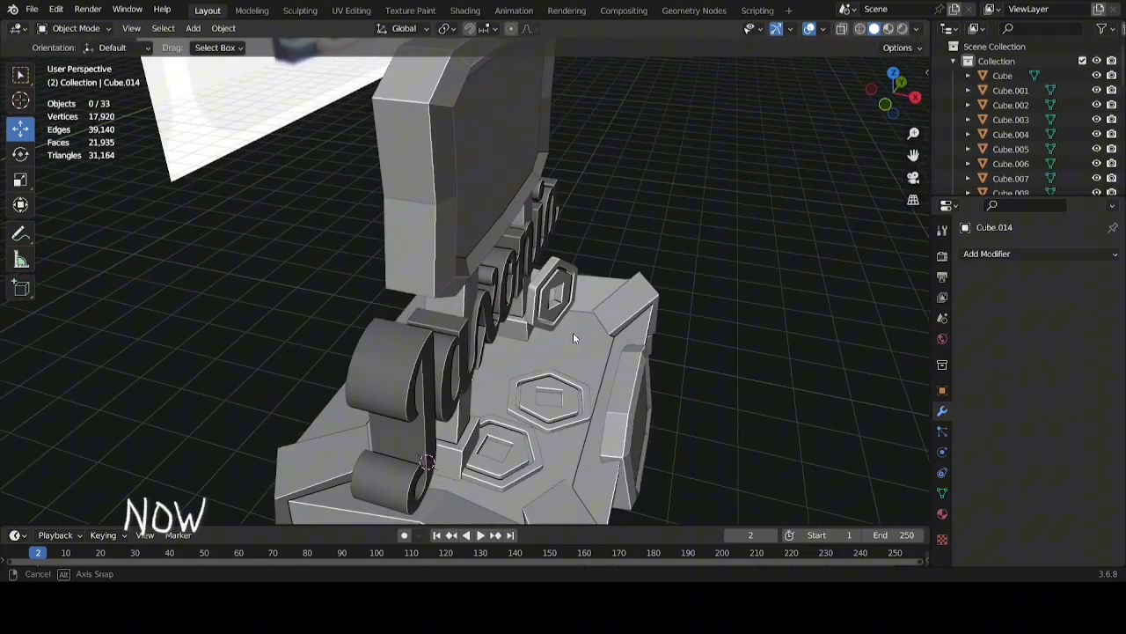
# Move the Jaxonia lettering 0.417 m forward along X, away from the pillars
pyautogui.scroll(1, 518, 298)
pyautogui.moveTo(518, 297); pyautogui.dragTo(503, 300, button='middle')
pyautogui.click(503, 298)
pyautogui.scroll(-1, 502, 299)
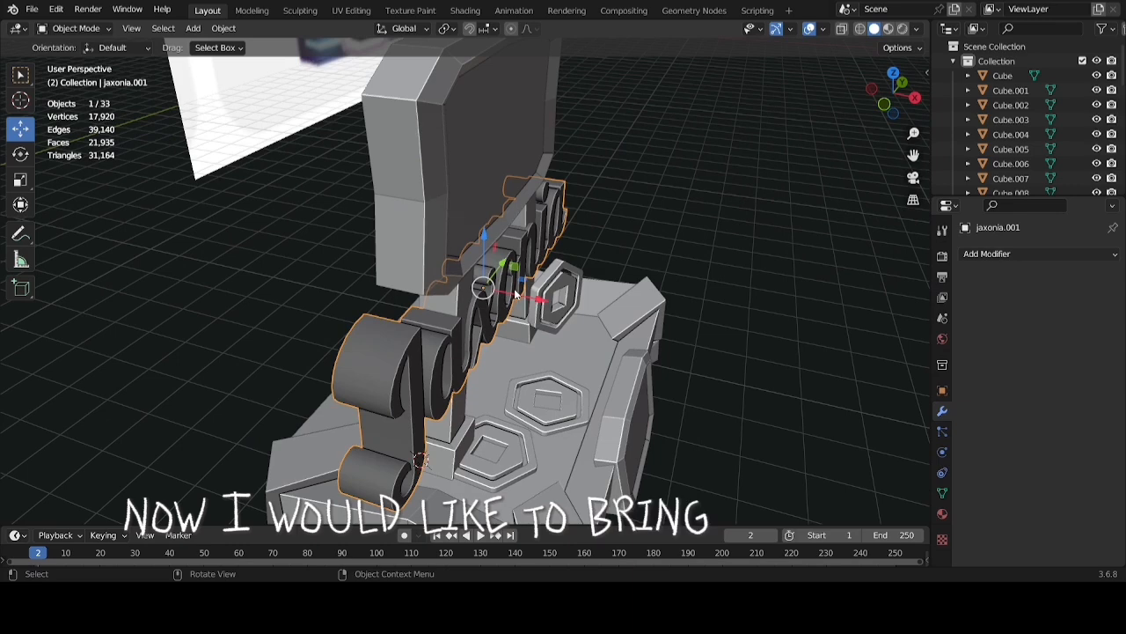
pyautogui.press('g')
pyautogui.press('x')
pyautogui.click(715, 299)
# Flatten the Jaxonia lettering to 0.454 along X and shift it back toward the pillars by about 0.13 m
pyautogui.press('s')
pyautogui.press('x')
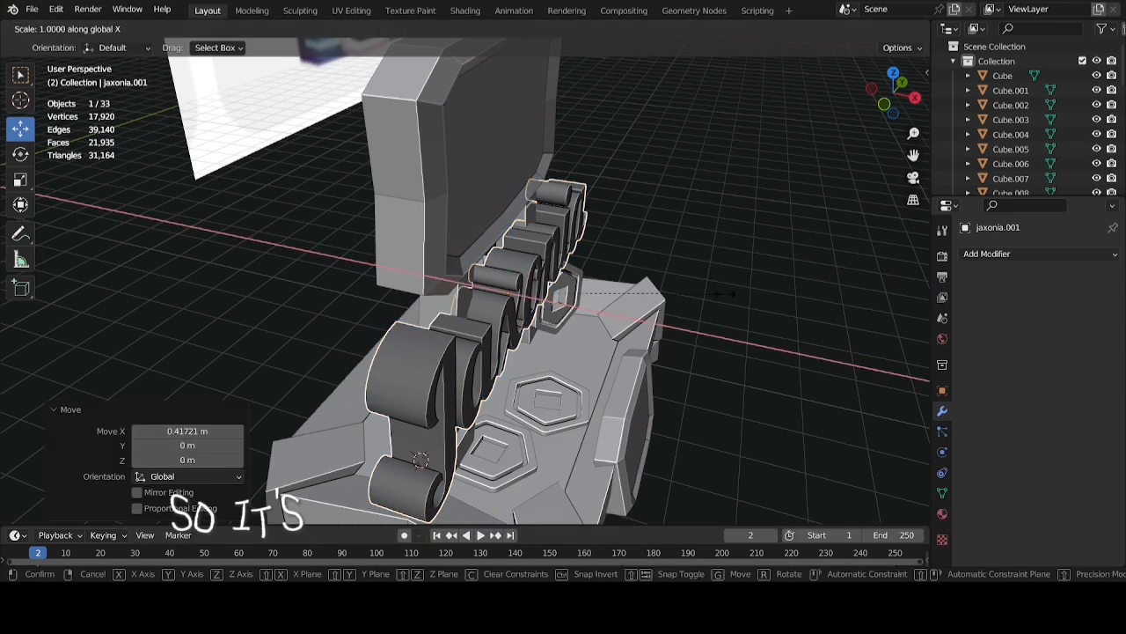
pyautogui.click(603, 296)
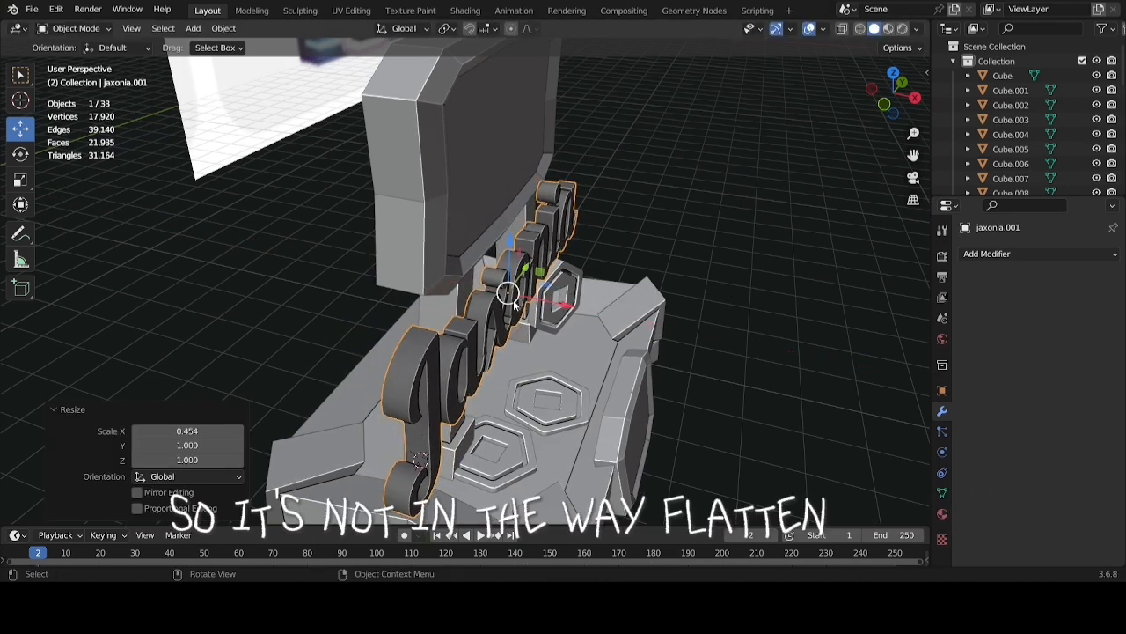
pyautogui.press('g')
pyautogui.press('x')
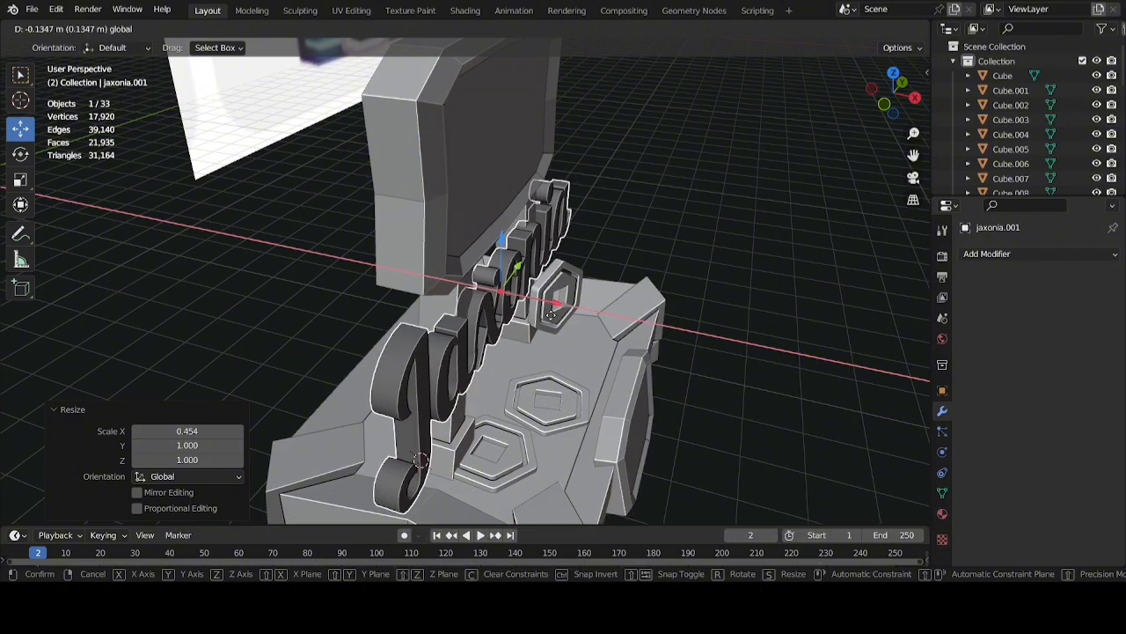
pyautogui.click(551, 314)
# Shift the upright hexagonal coin along Y toward the podium's center, in front of its pillar
pyautogui.moveTo(551, 314); pyautogui.dragTo(607, 301, button='middle')
pyautogui.scroll(2, 543, 254)
pyautogui.click(528, 291)
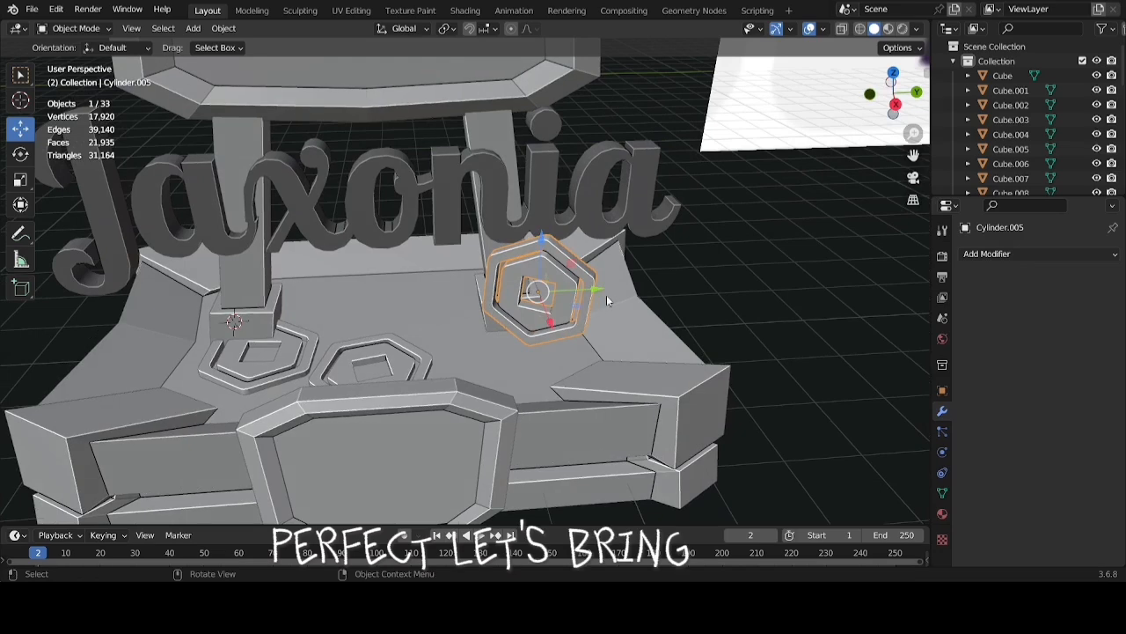
pyautogui.moveTo(580, 286); pyautogui.dragTo(549, 293)
# Move the two flat hexagonal coins together along positive Y, clear of the other pillar's base block
pyautogui.scroll(-2, 541, 278)
pyautogui.moveTo(536, 272); pyautogui.dragTo(574, 317, button='middle')
pyautogui.scroll(3, 520, 345)
pyautogui.keyDown('shift'); pyautogui.moveTo(424, 341); pyautogui.dragTo(466, 304, button='middle'); pyautogui.keyUp('shift')
pyautogui.click(405, 370)
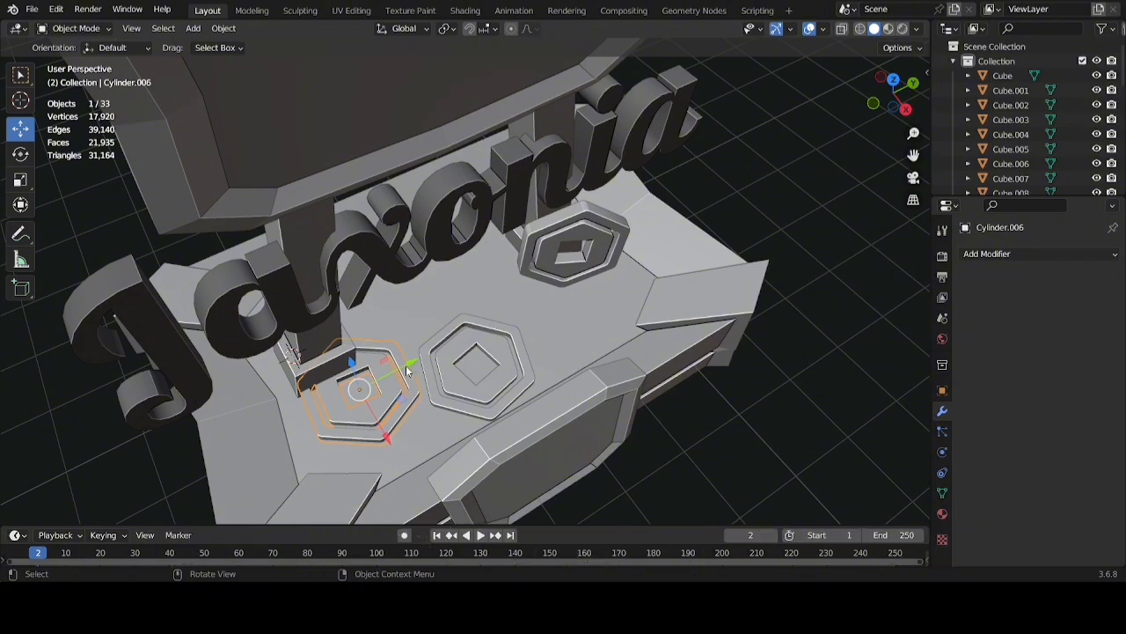
pyautogui.keyDown('shift'); pyautogui.click(454, 365); pyautogui.keyUp('shift')
pyautogui.press('g')
pyautogui.press('y')
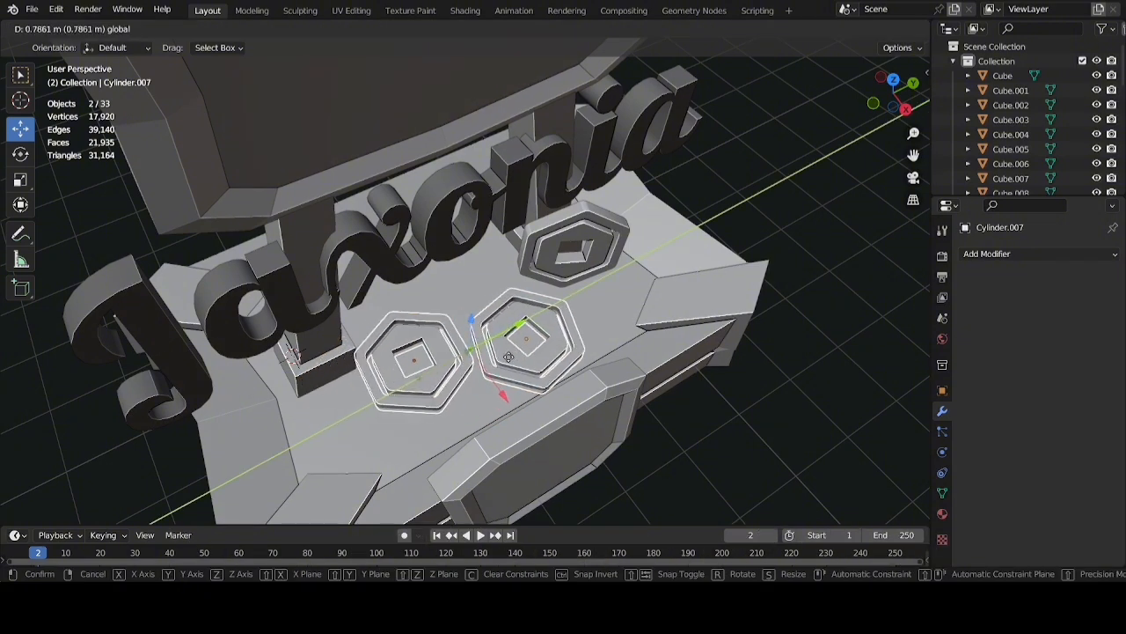
pyautogui.click(524, 355)
# Move the flat coin nearest the J-side pillar 0.366 m along X and back along negative Y
pyautogui.click(440, 374)
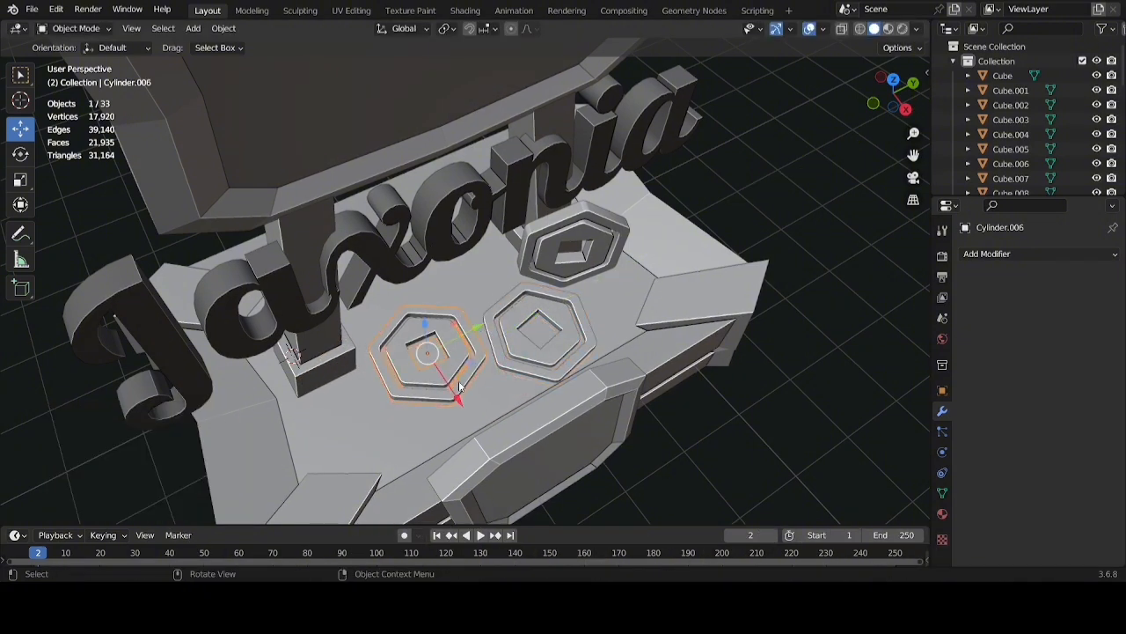
pyautogui.press('g')
pyautogui.press('x')
pyautogui.click(474, 362)
pyautogui.press('g')
pyautogui.press('y')
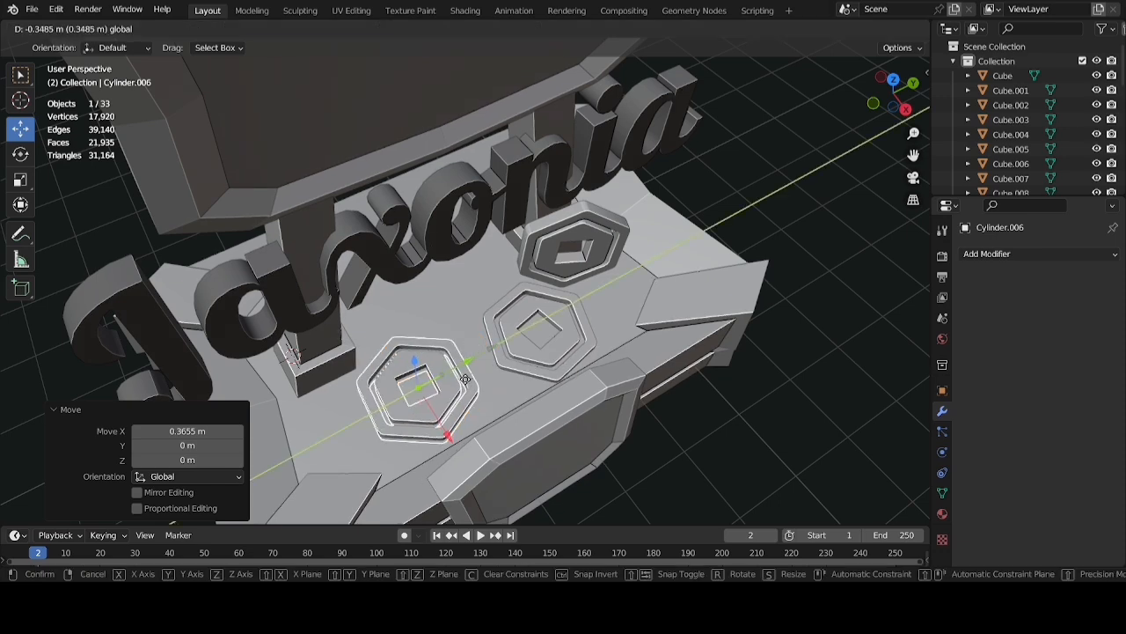
pyautogui.click(458, 383)
# Select all three hexagonal coins and scale them uniformly to 0.822
pyautogui.keyDown('shift'); pyautogui.click(585, 331); pyautogui.keyUp('shift')
pyautogui.keyDown('shift'); pyautogui.click(612, 257); pyautogui.keyUp('shift')
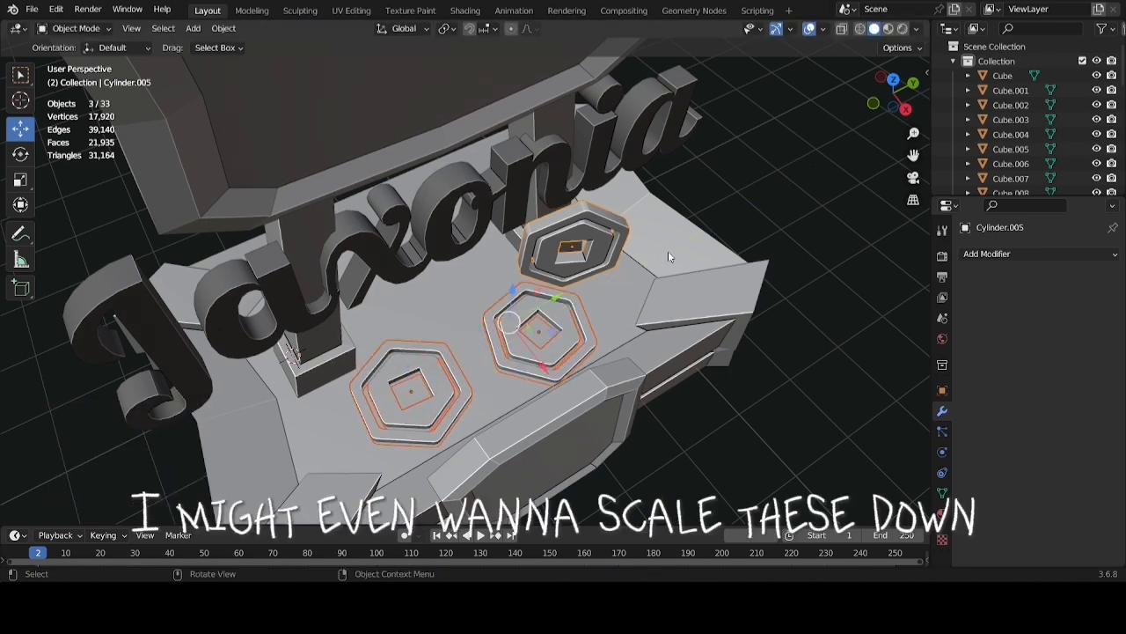
pyautogui.press('s')
pyautogui.click(503, 346)
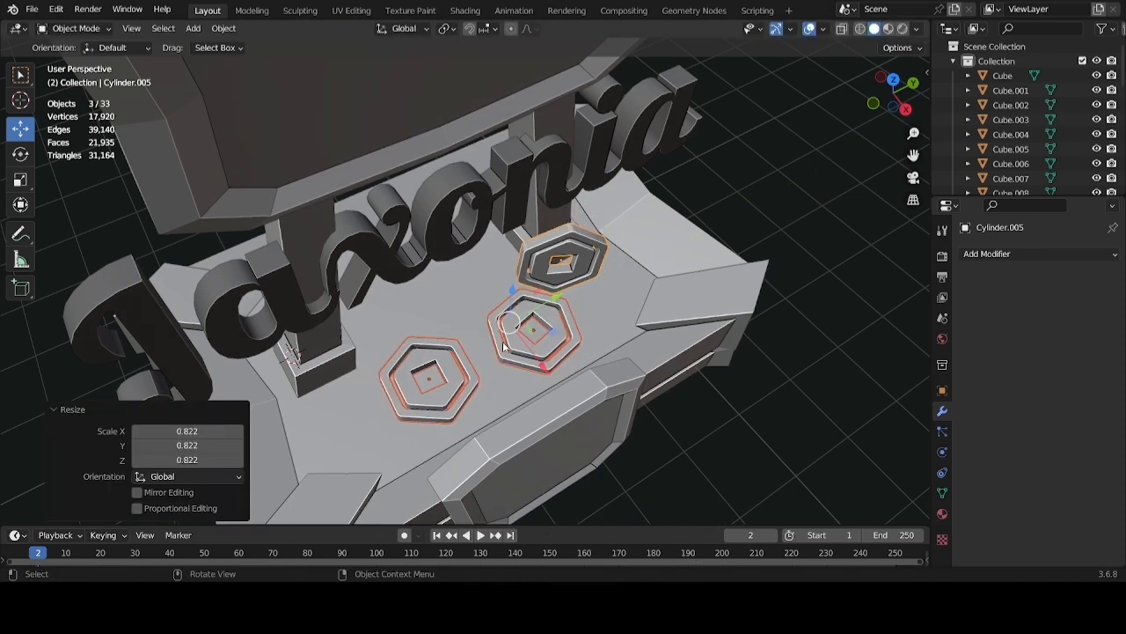
# Move the flat coin on the J side -0.262 m along X and nudge the other flat coin toward it along Y
pyautogui.click(464, 378)
pyautogui.press('g')
pyautogui.press('x')
pyautogui.click(510, 369)
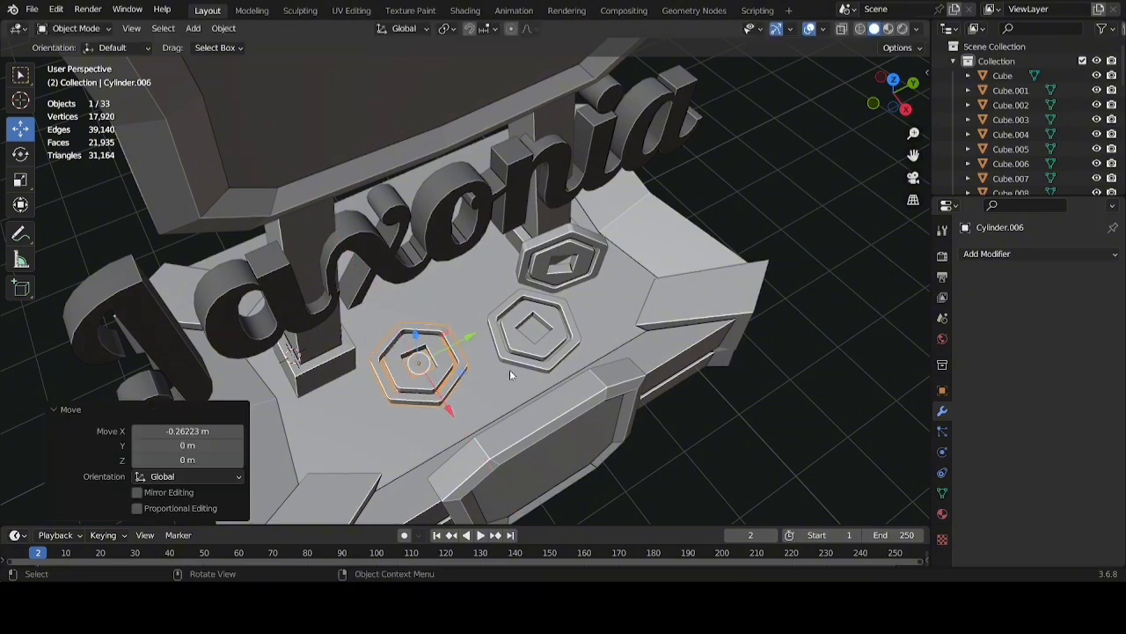
pyautogui.click(551, 313)
pyautogui.moveTo(577, 310); pyautogui.dragTo(567, 316)
# In back view, shift the upright coin toward the pillar along X and tilt it to lean against the beam
pyautogui.click(590, 259)
pyautogui.moveTo(590, 261); pyautogui.dragTo(852, 146, button='middle')
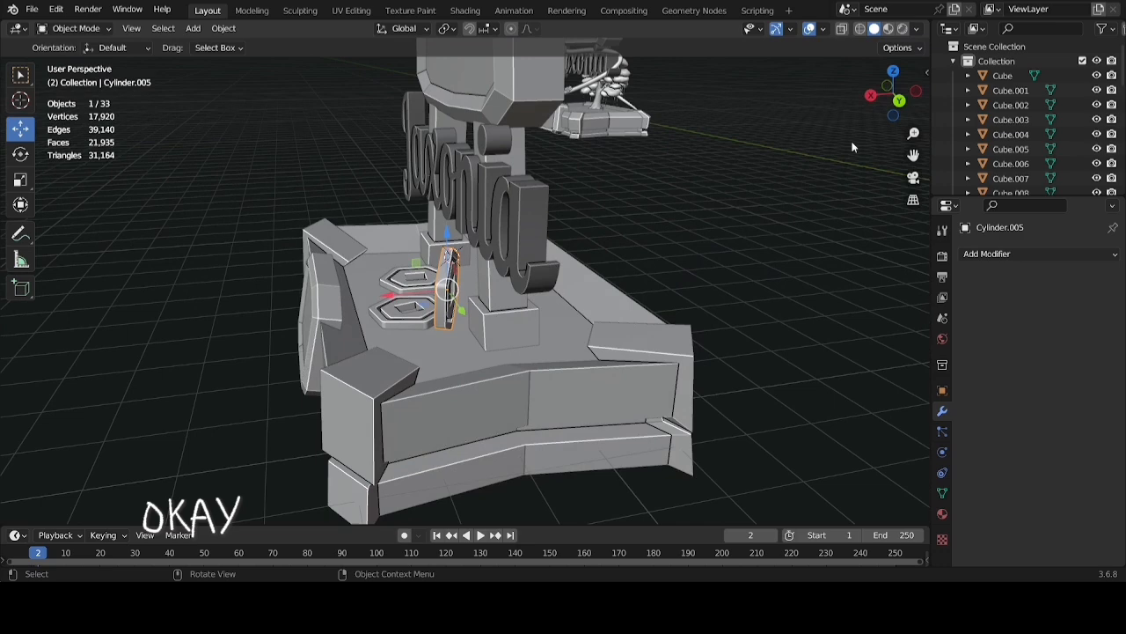
pyautogui.click(900, 101)
pyautogui.moveTo(380, 254); pyautogui.dragTo(395, 254)
pyautogui.press('r')
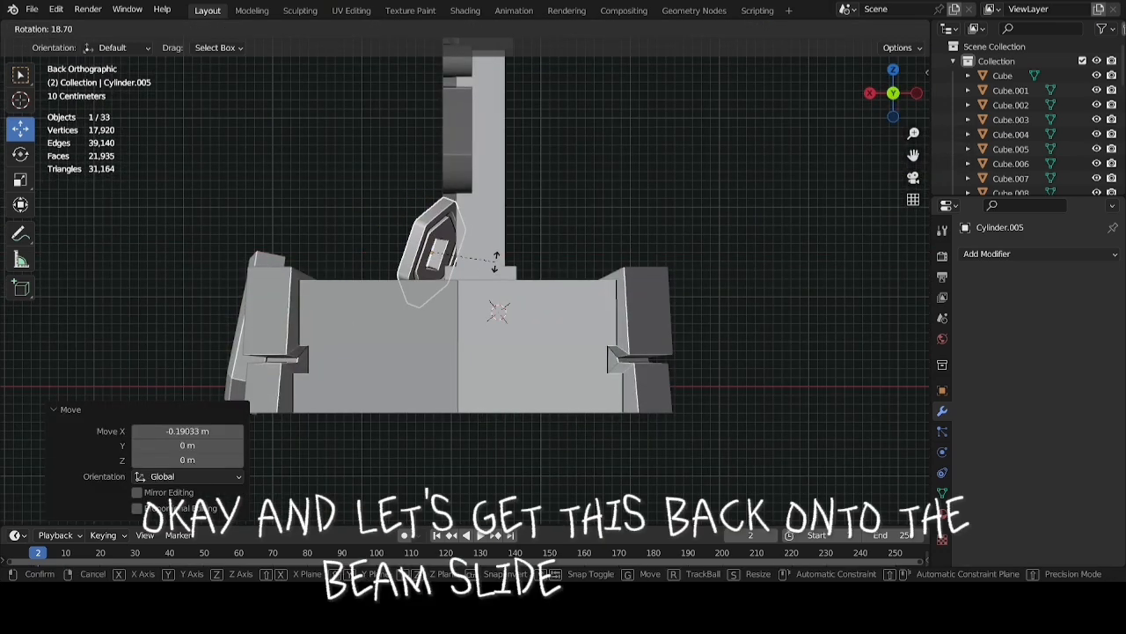
pyautogui.click(497, 268)
pyautogui.moveTo(377, 252); pyautogui.dragTo(410, 261)
pyautogui.moveTo(410, 262); pyautogui.dragTo(580, 298, button='middle')
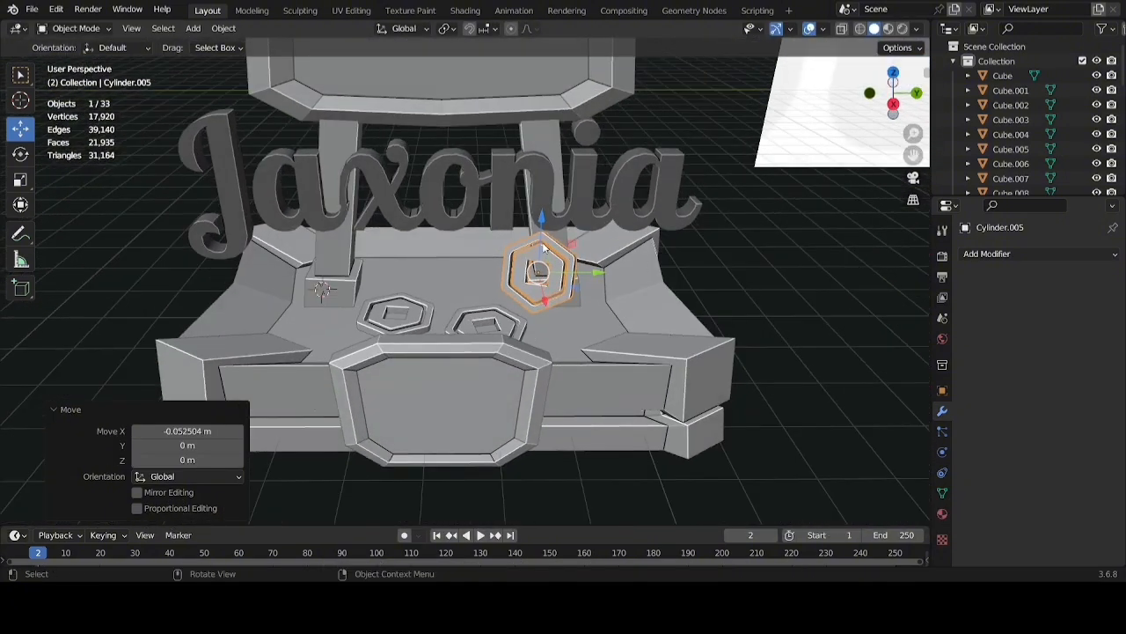
# Lower the upright coin about 0.14 m toward the podium, deselect it and save the file
pyautogui.moveTo(539, 237); pyautogui.dragTo(536, 249)
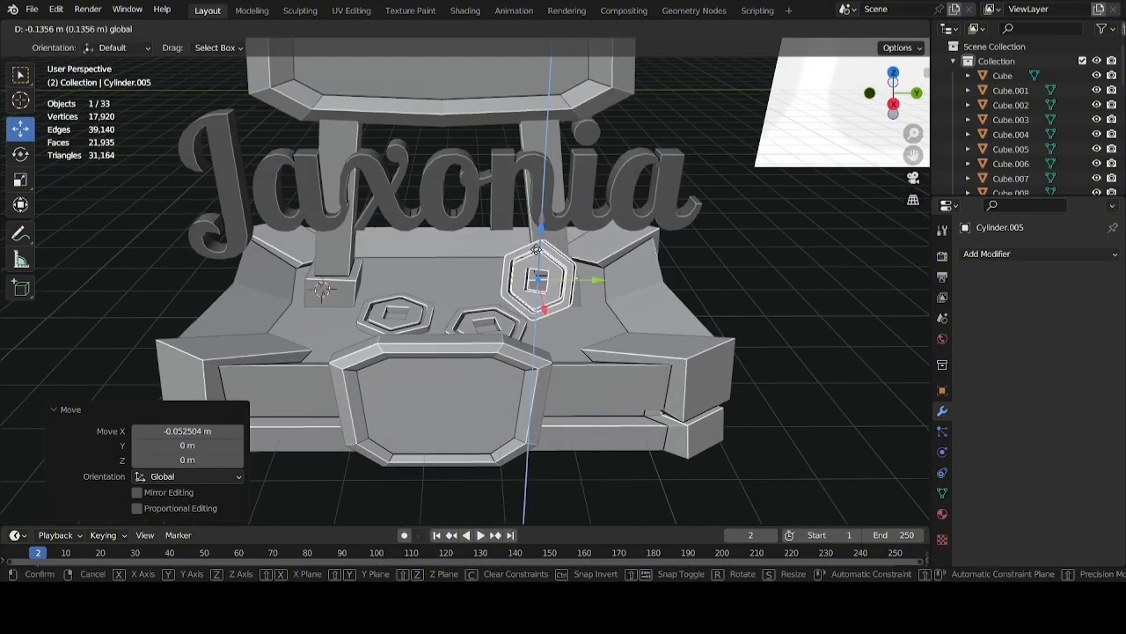
pyautogui.click(785, 381)
pyautogui.scroll(-3, 726, 362)
pyautogui.hotkey('ctrl', 's')
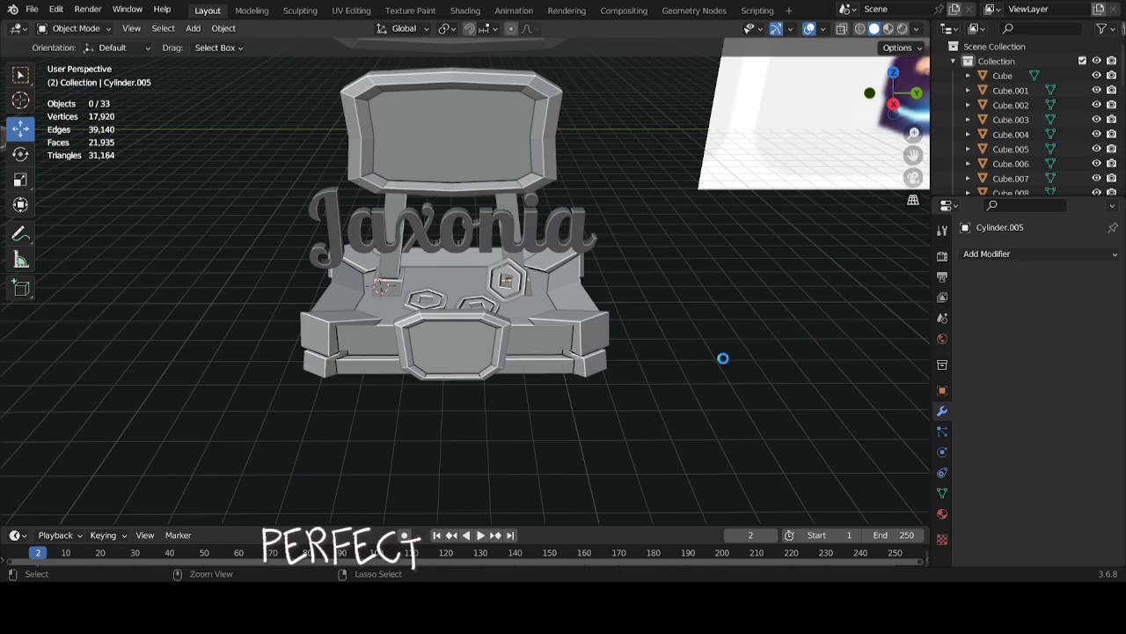
# Check the beams between the screens in the reference image and place the 3D cursor near the lower screen's upper edge
pyautogui.scroll(-4, 722, 359)
pyautogui.moveTo(721, 364); pyautogui.dragTo(573, 296, button='middle')
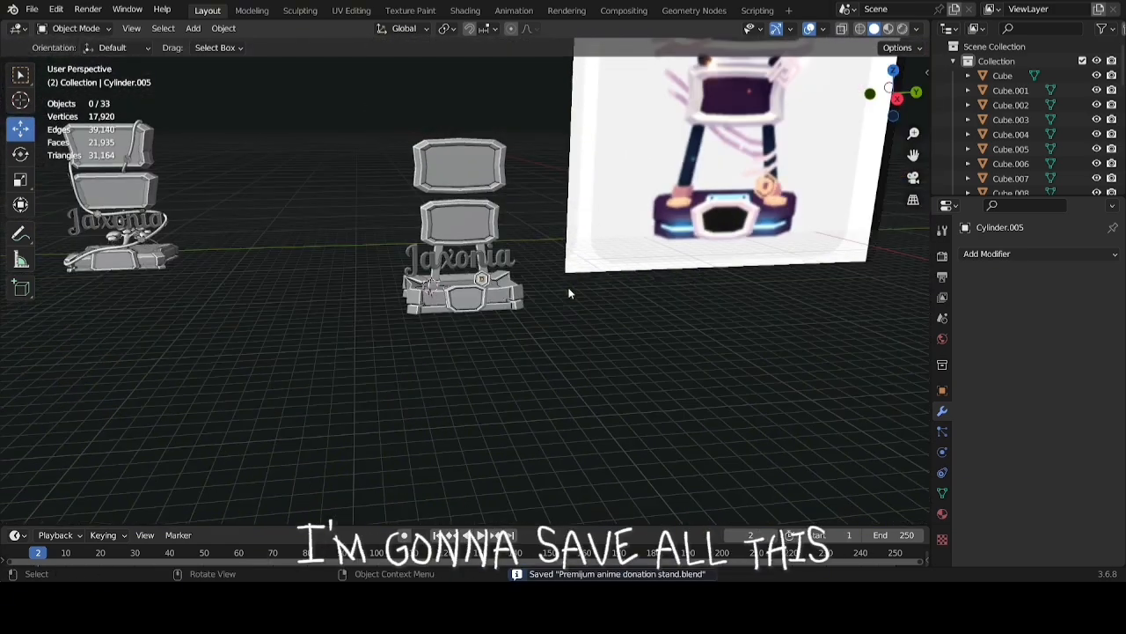
pyautogui.scroll(3, 544, 204)
pyautogui.keyDown('shift'); pyautogui.moveTo(618, 197); pyautogui.dragTo(467, 308, button='middle'); pyautogui.keyUp('shift')
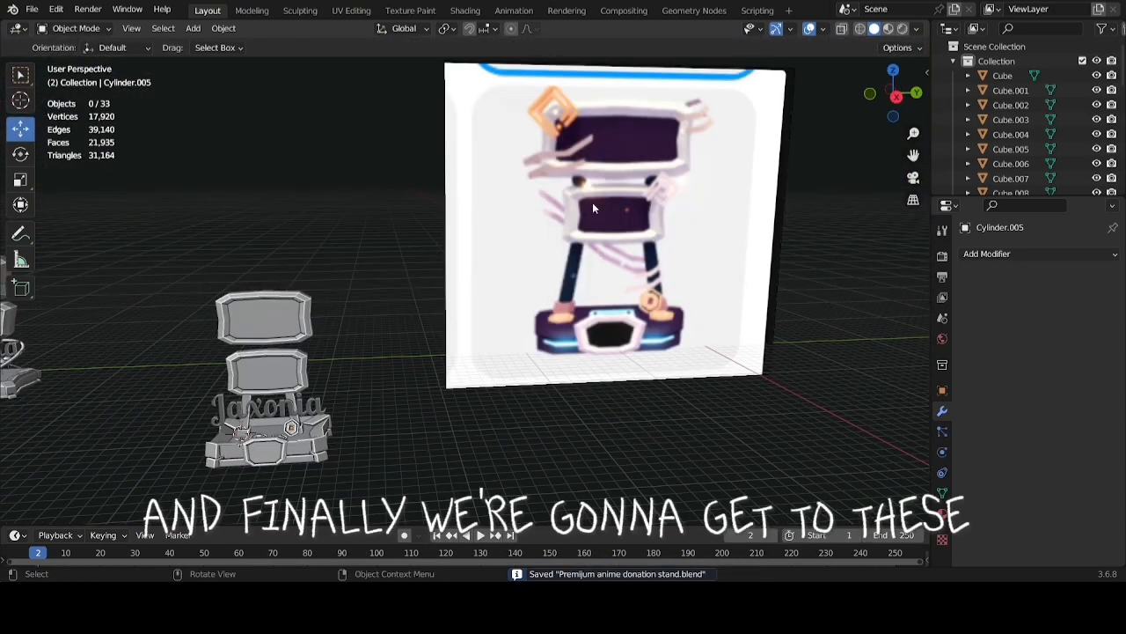
pyautogui.keyDown('shift'); pyautogui.moveTo(330, 248); pyautogui.dragTo(448, 200, button='middle'); pyautogui.keyUp('shift')
pyautogui.scroll(5, 448, 200)
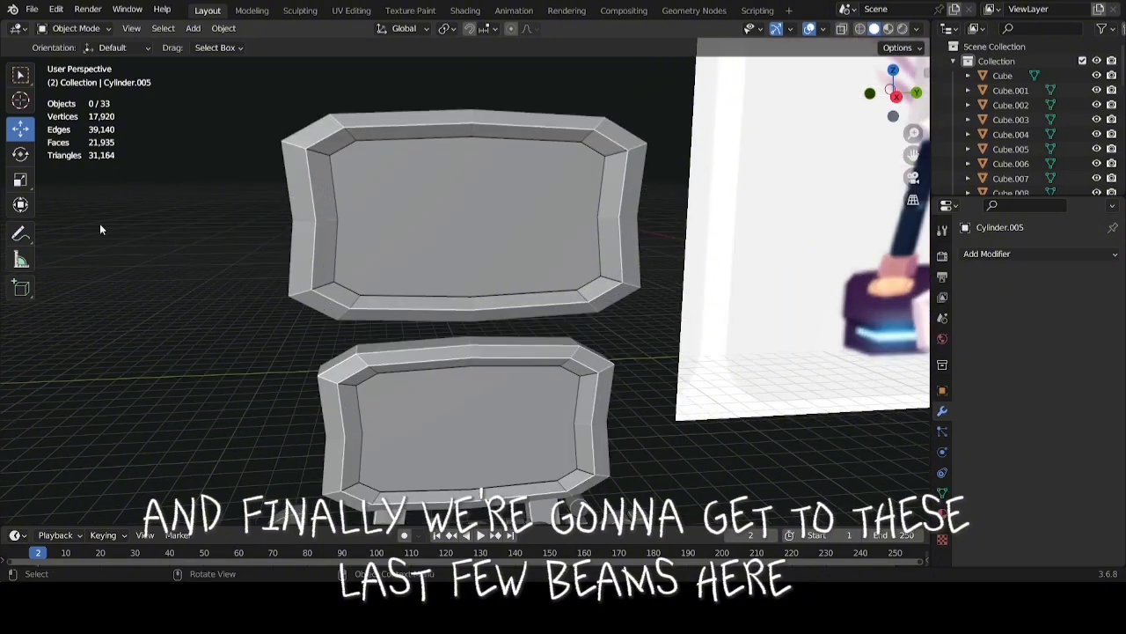
pyautogui.click(21, 100)
pyautogui.moveTo(255, 208); pyautogui.dragTo(287, 253, button='middle')
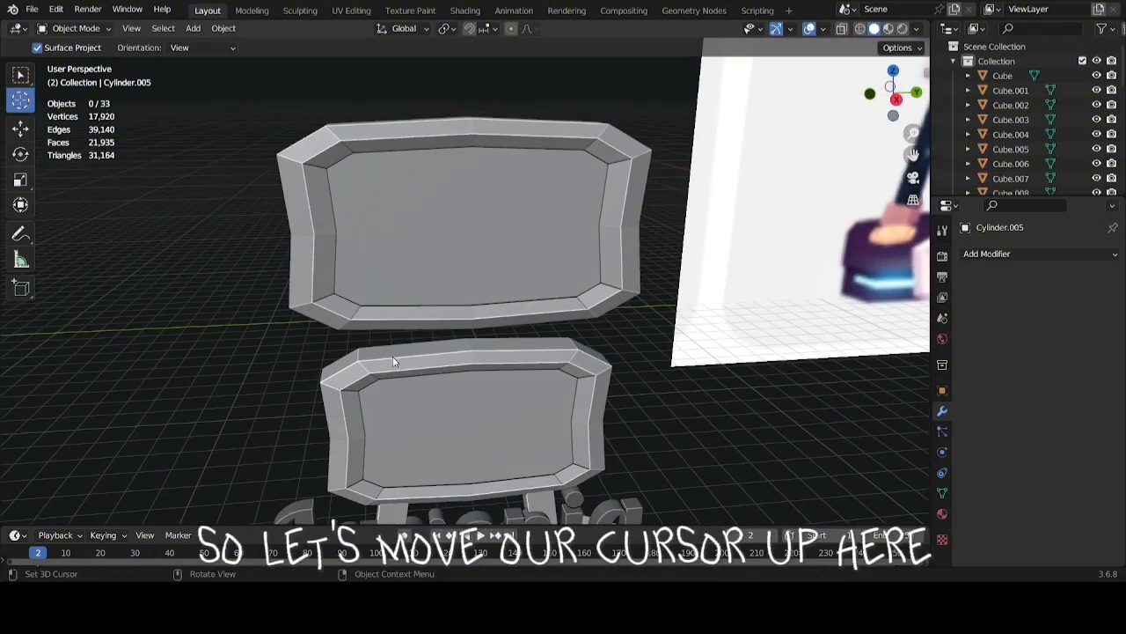
# Add a cube at the 3D cursor near the lower screen's upper edge and scale it down to 0.265
pyautogui.hotkey('shift', 'a')
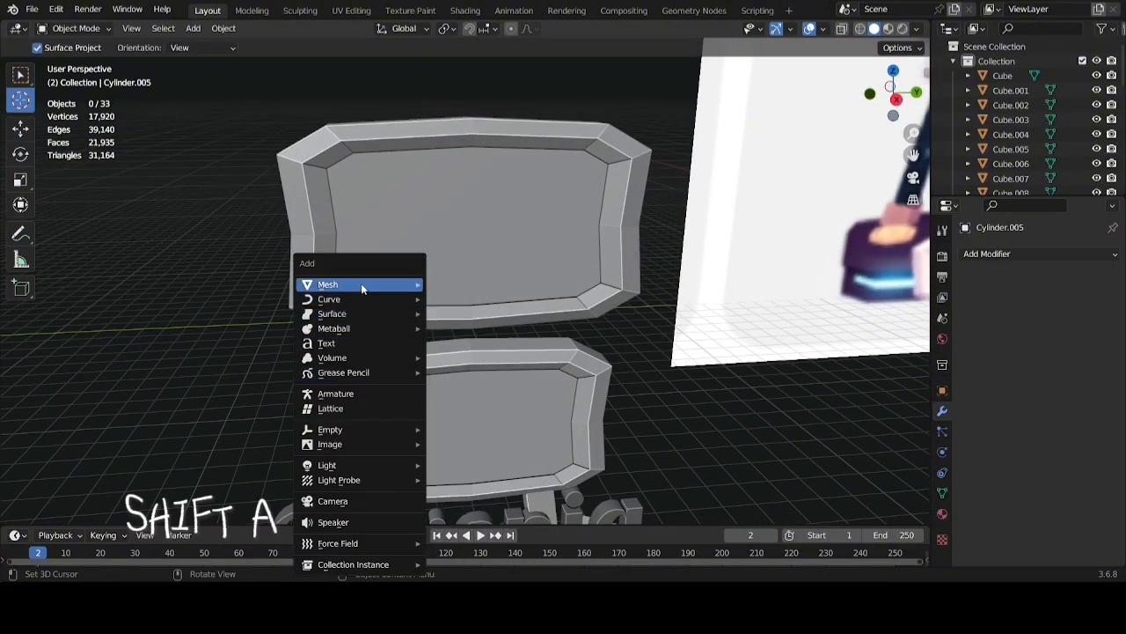
pyautogui.moveTo(364, 285)
pyautogui.click(468, 300)
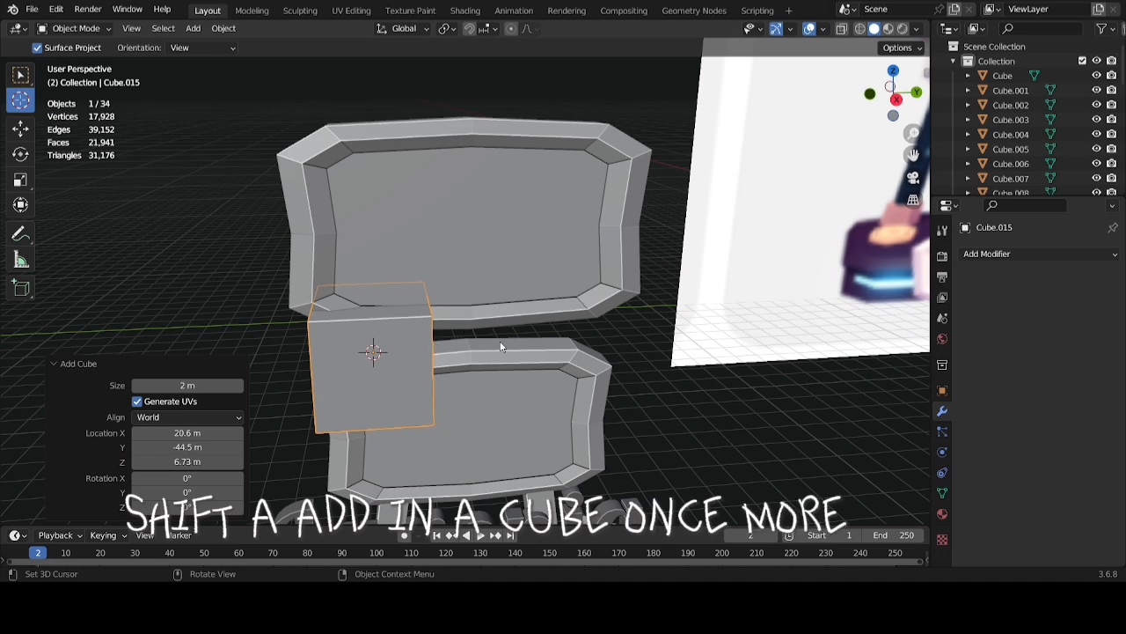
pyautogui.press('s')
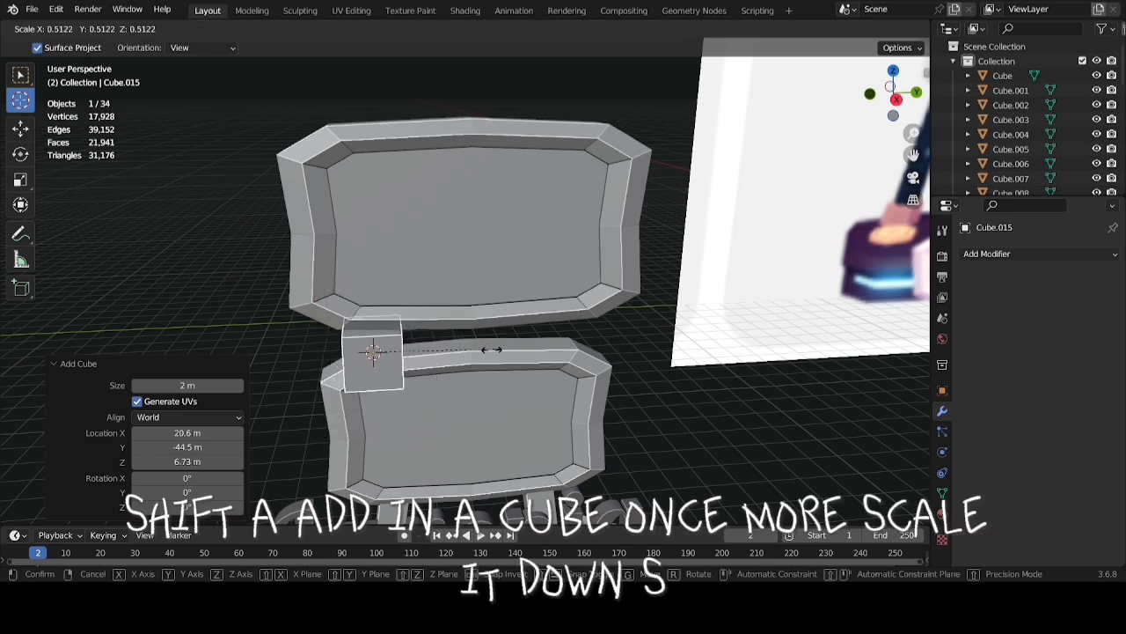
pyautogui.click(437, 364)
# Move the small cube about 0.268 m along Y, inward along the lower screen's upper edge
pyautogui.keyDown('shift'); pyautogui.moveTo(455, 370); pyautogui.dragTo(663, 339, button='middle'); pyautogui.keyUp('shift')
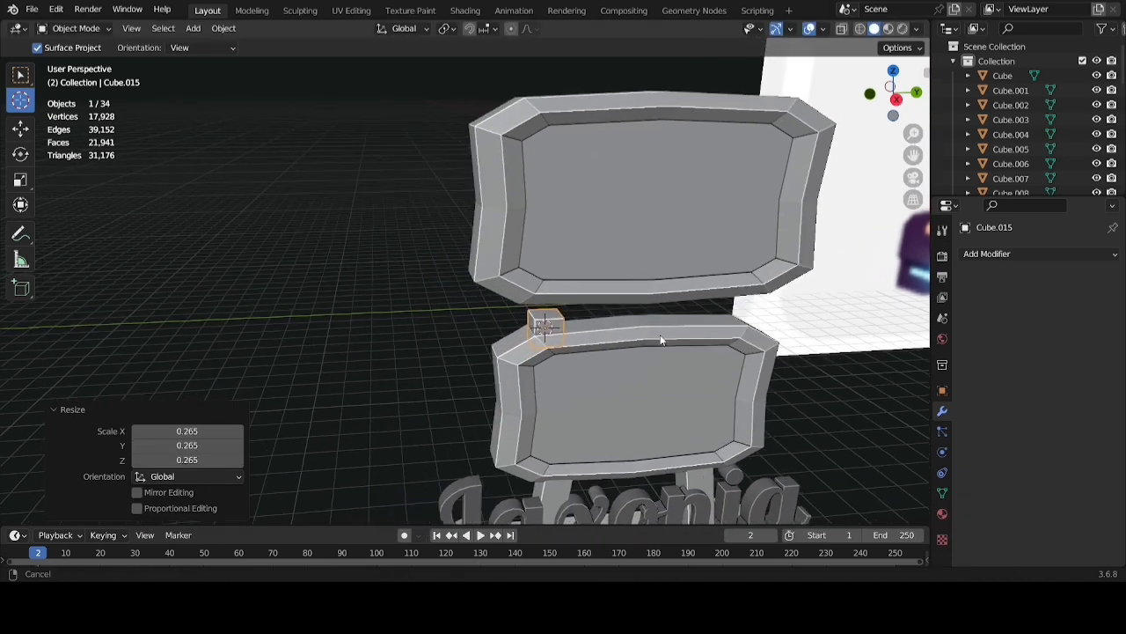
pyautogui.scroll(3, 616, 338)
pyautogui.moveTo(571, 335); pyautogui.dragTo(538, 338, button='middle')
pyautogui.click(21, 127)
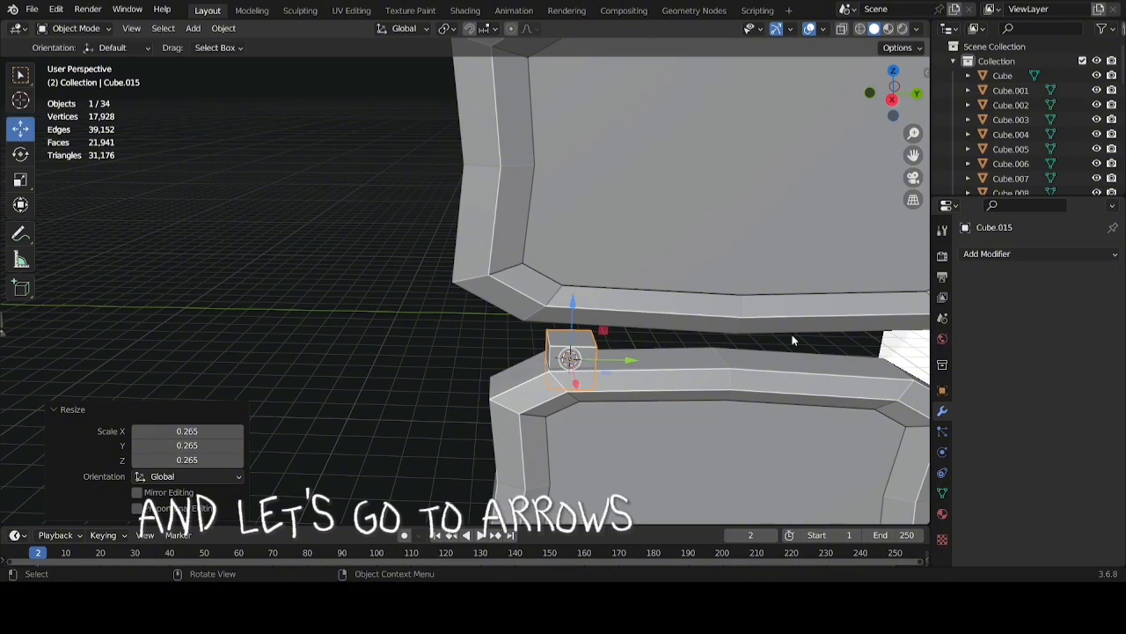
pyautogui.moveTo(608, 356); pyautogui.dragTo(616, 350)
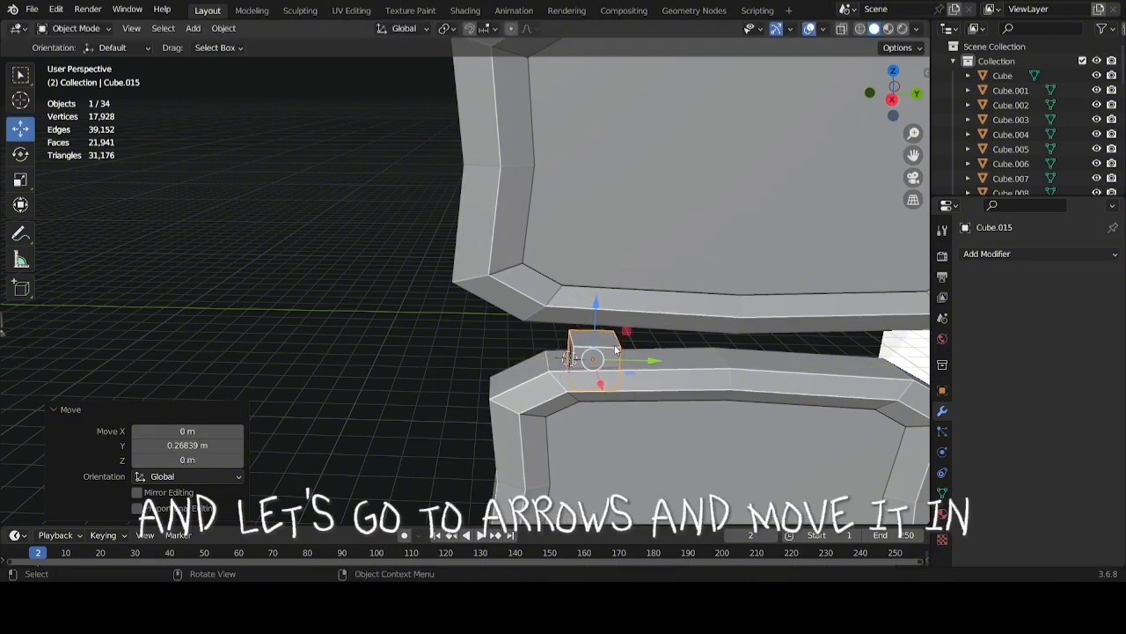
# In Edit Mode, raise the cube's top face about 0.347 m toward the upper screen to form a beam
pyautogui.press('Tab')
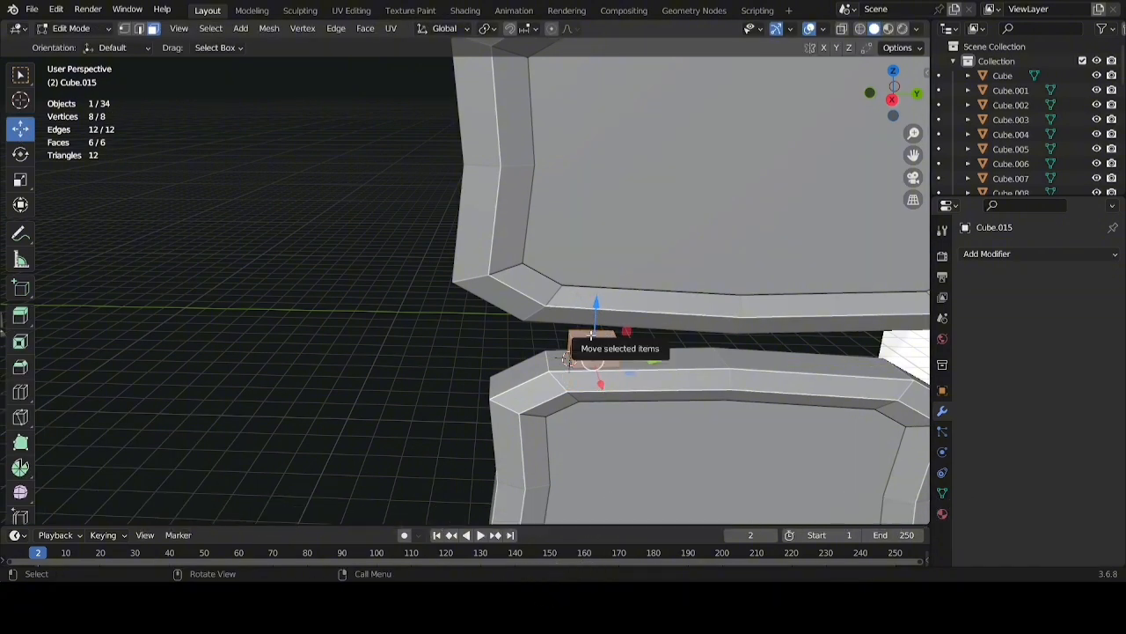
pyautogui.press('3')
pyautogui.click(595, 340)
pyautogui.moveTo(593, 314); pyautogui.dragTo(594, 280)
pyautogui.moveTo(594, 280); pyautogui.dragTo(601, 276, button='middle')
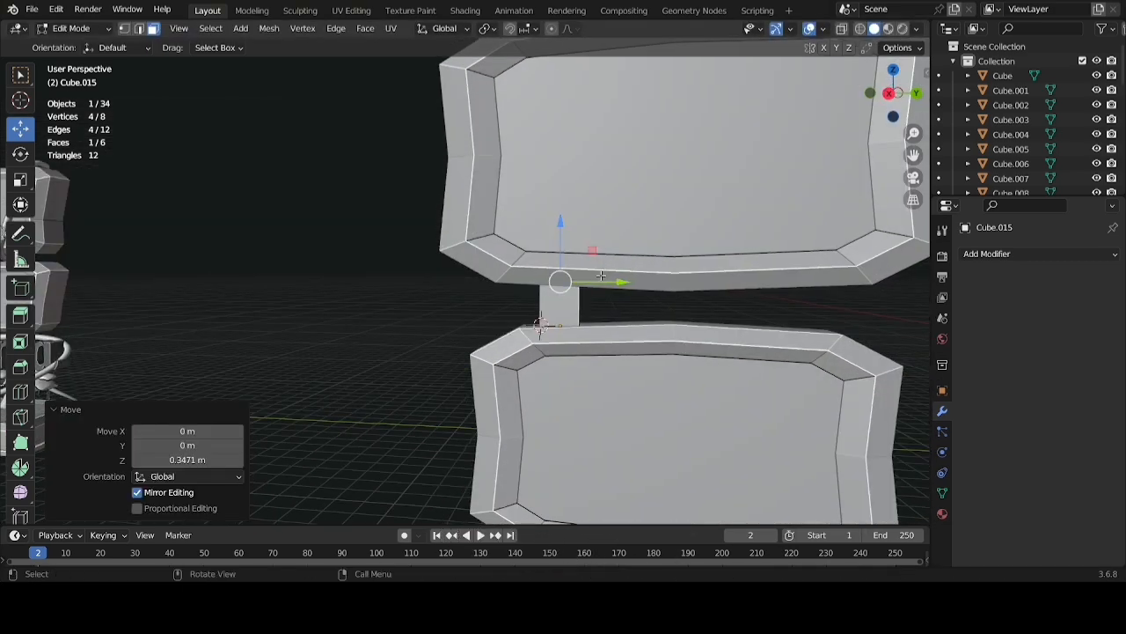
# Scale the whole beam mesh down slightly and raise its top face about 0.146 m into the upper screen
pyautogui.press('a')
pyautogui.press('s')
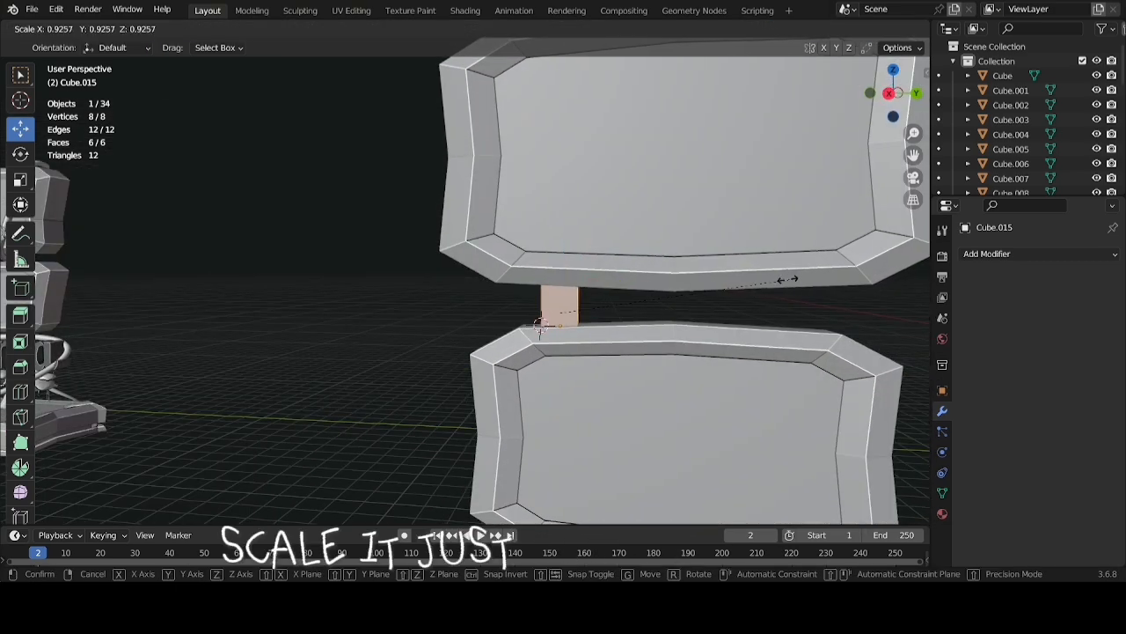
pyautogui.click(748, 279)
pyautogui.moveTo(543, 284); pyautogui.dragTo(541, 304, button='middle')
pyautogui.click(576, 305)
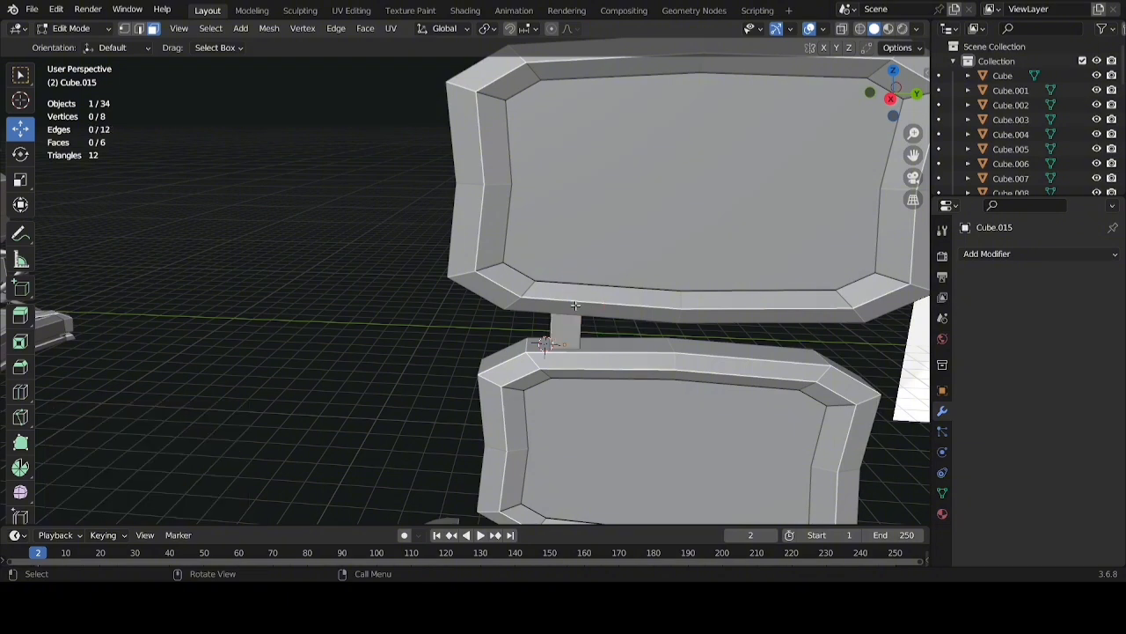
pyautogui.moveTo(568, 283); pyautogui.dragTo(568, 274)
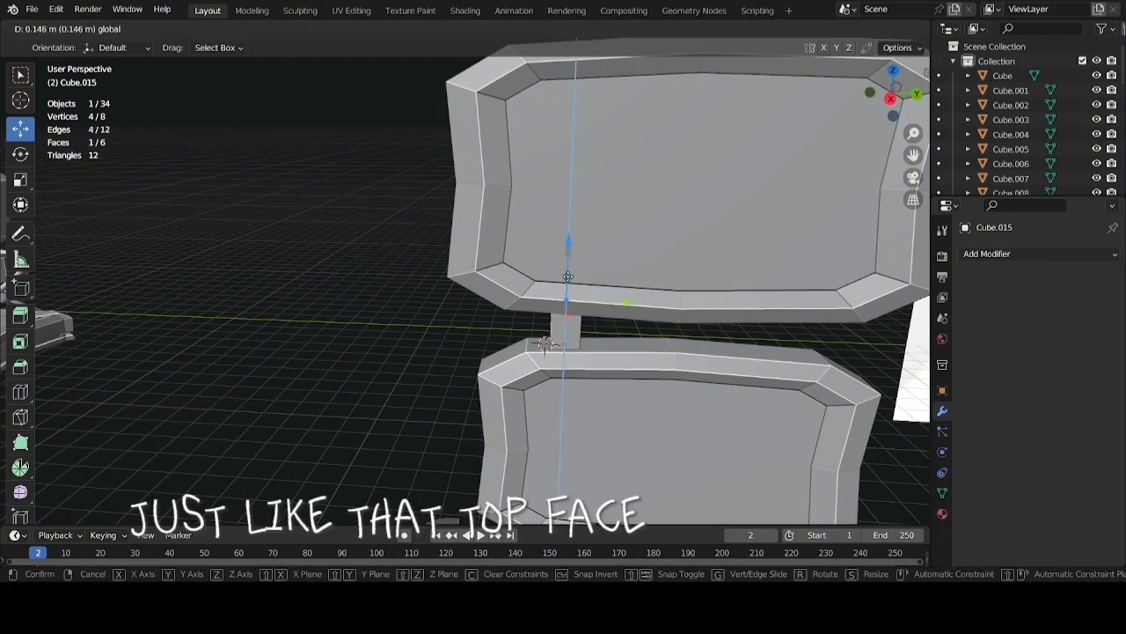
# Move the beam's top face about -0.199 m along Y so the beam slants outward, and deselect it
pyautogui.scroll(-3, 571, 271)
pyautogui.moveTo(572, 271); pyautogui.dragTo(576, 254, button='middle')
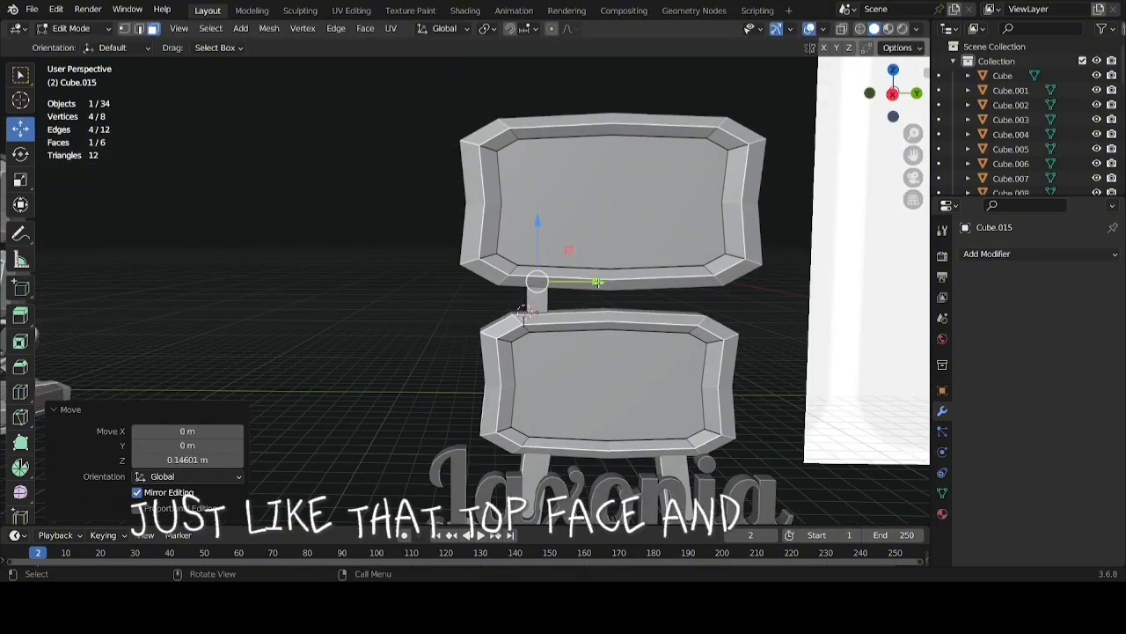
pyautogui.press('g')
pyautogui.press('y')
pyautogui.click(585, 279)
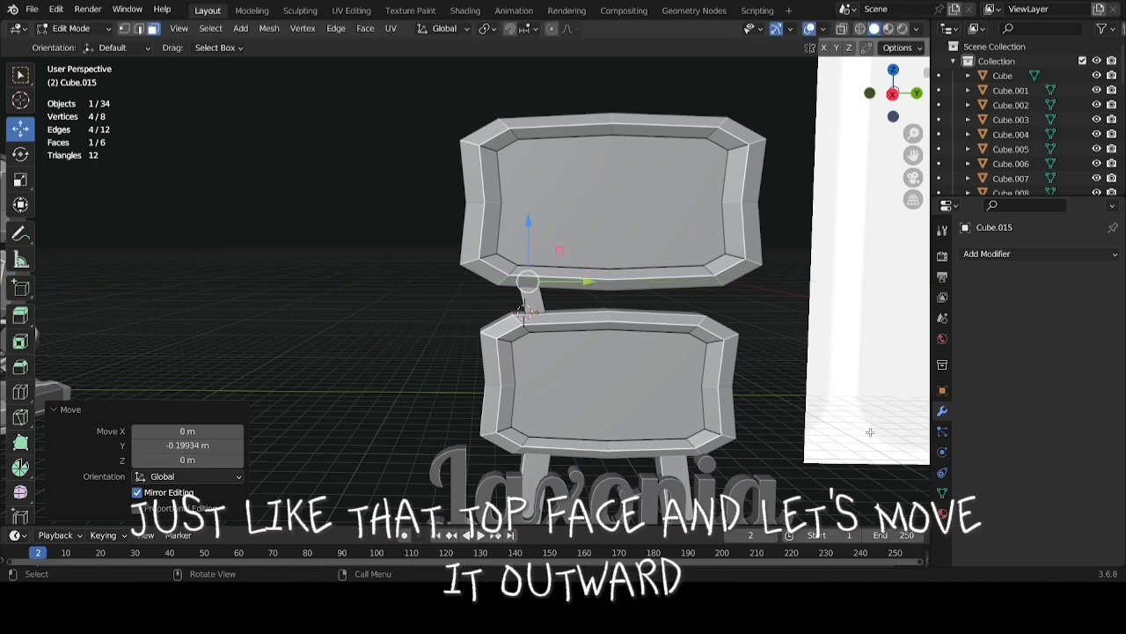
pyautogui.moveTo(585, 279); pyautogui.dragTo(700, 305, button='middle')
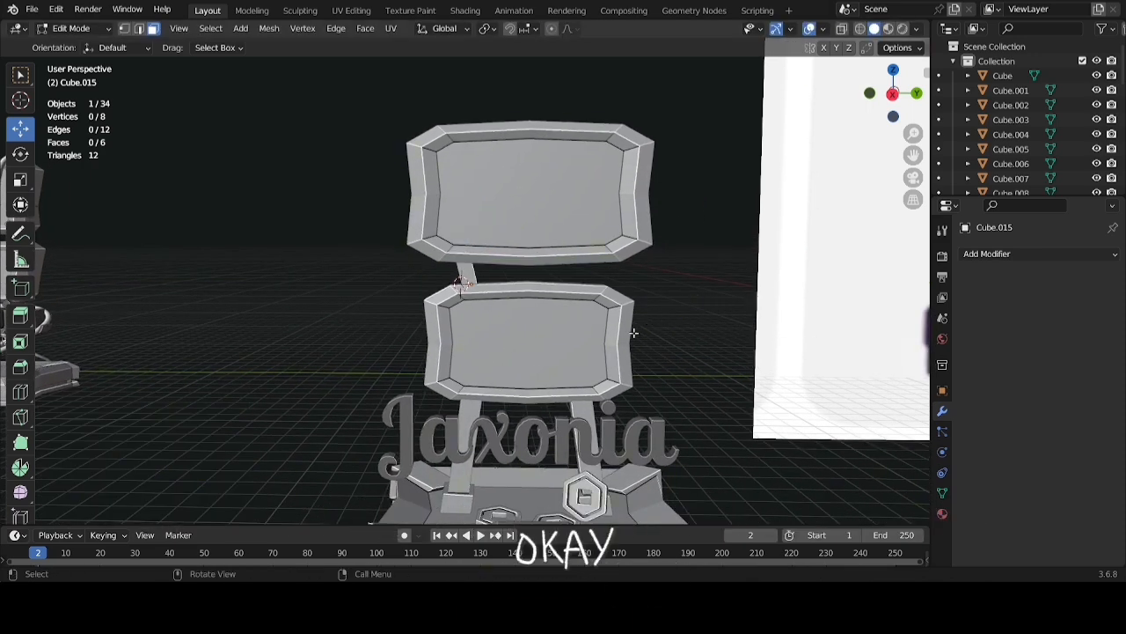
# Return to Object Mode and add a Mirror modifier to the beam with the X and Y axes enabled
pyautogui.scroll(4, 521, 258)
pyautogui.press('Tab')
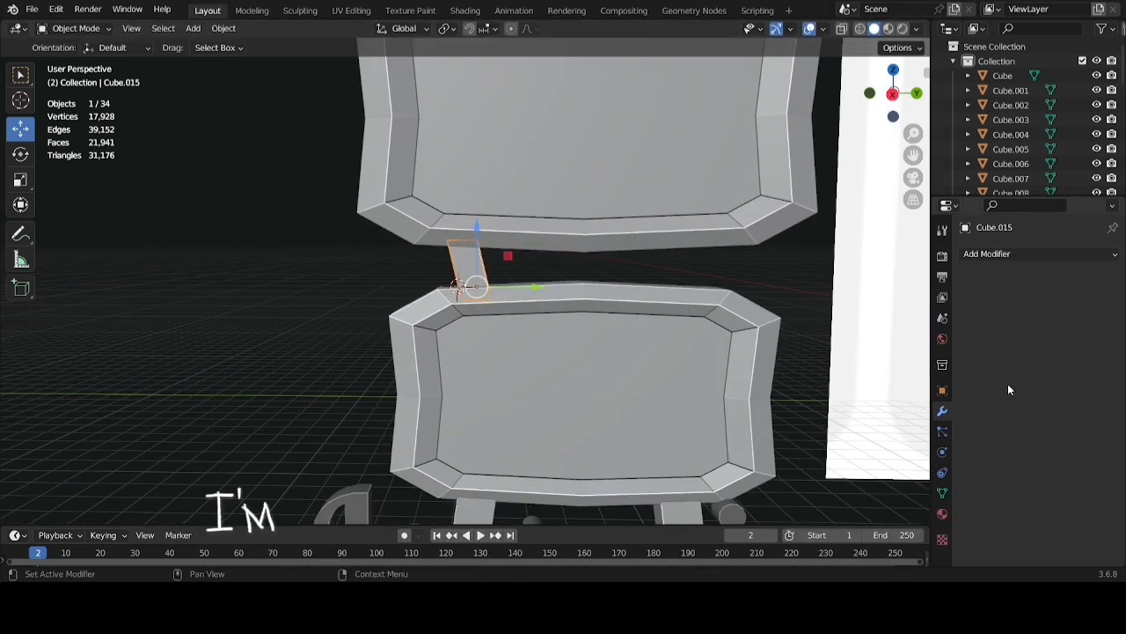
pyautogui.click(1003, 253)
pyautogui.click(858, 421)
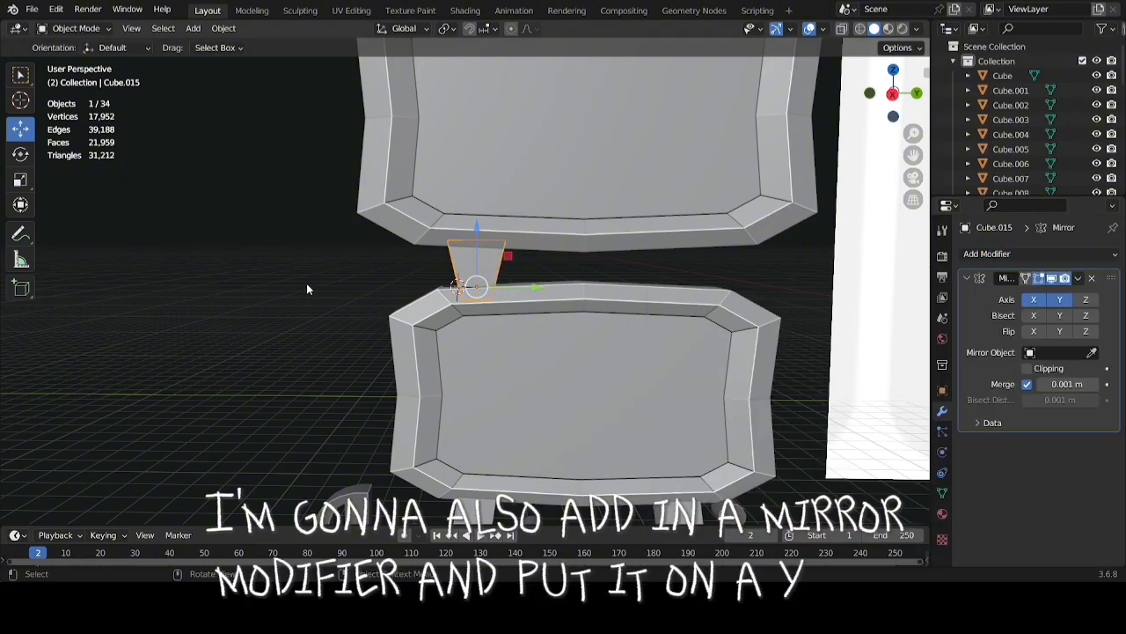
# Shift the beam's mesh about -1.634 m along Y in Edit Mode, and move the whole object about 1.466 m along Y
pyautogui.press('Tab')
pyautogui.moveTo(521, 269); pyautogui.dragTo(402, 281)
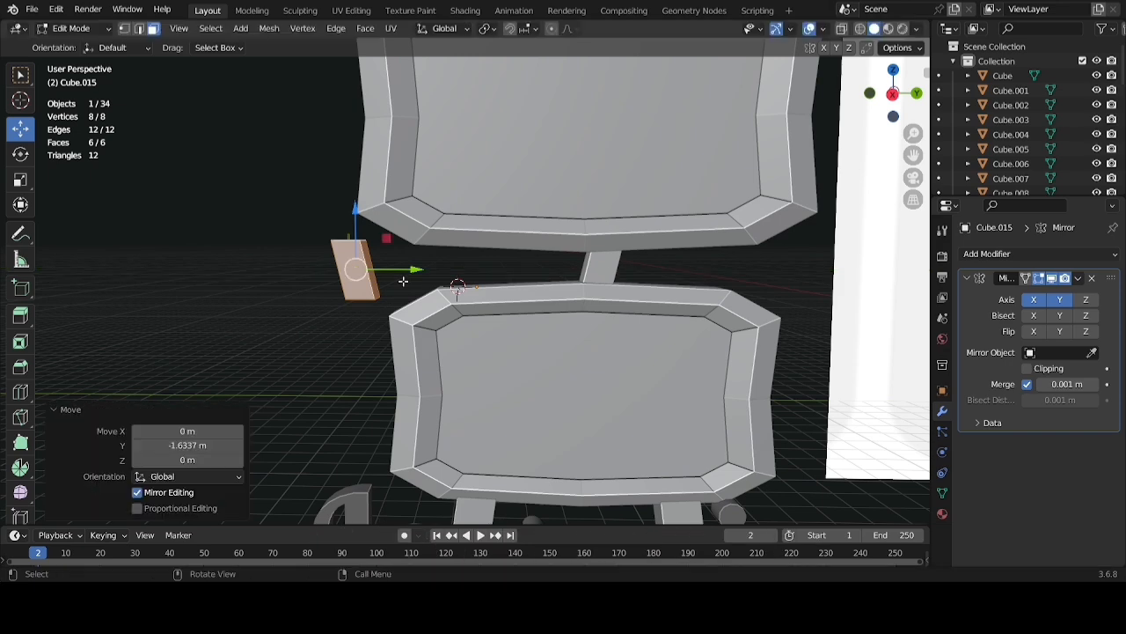
pyautogui.press('Tab')
pyautogui.moveTo(536, 286); pyautogui.dragTo(643, 286)
pyautogui.scroll(-1, 690, 291)
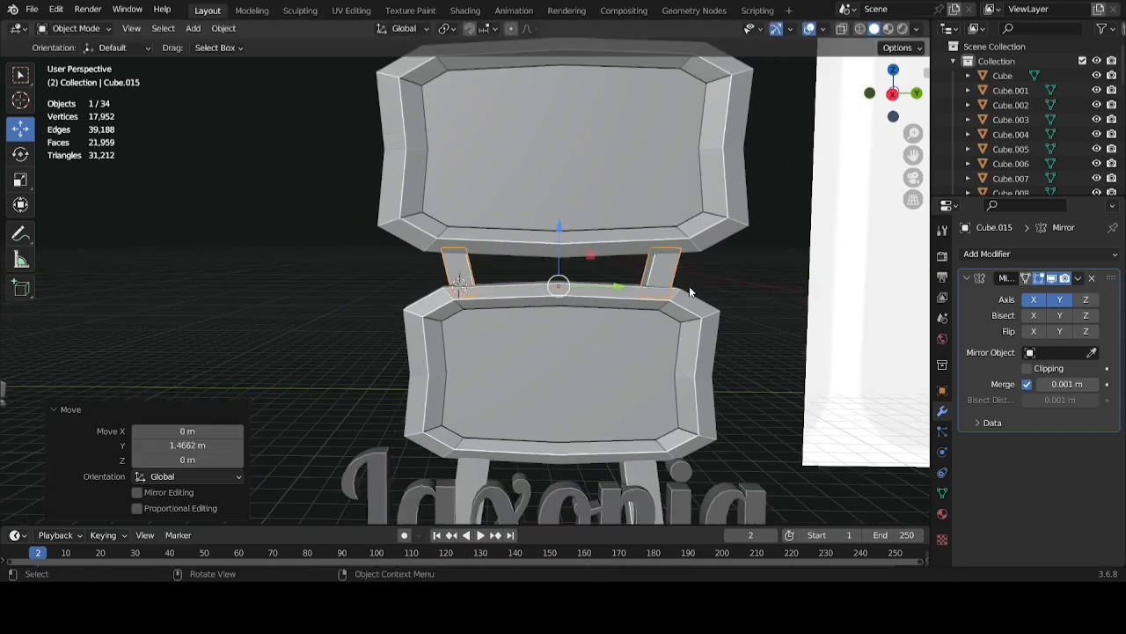
# Reselect the mirrored beams and move their mesh about 0.134 m inward along Y in Edit Mode
pyautogui.keyDown('shift'); pyautogui.moveTo(691, 292); pyautogui.dragTo(597, 220, button='middle'); pyautogui.keyUp('shift')
pyautogui.press('a')
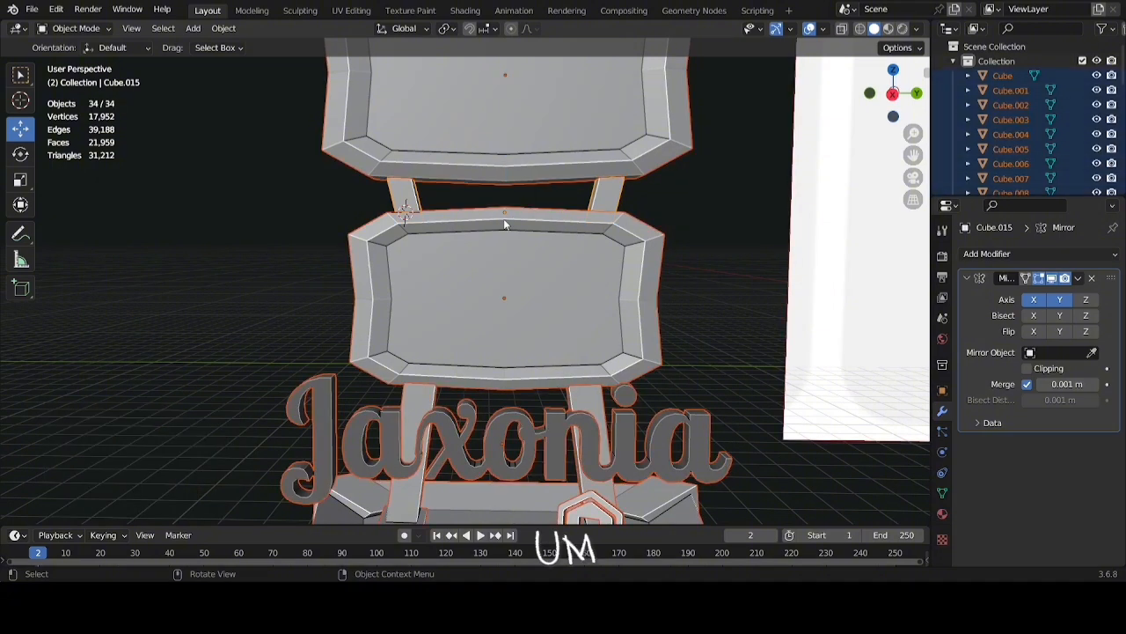
pyautogui.click(410, 204)
pyautogui.press('Tab')
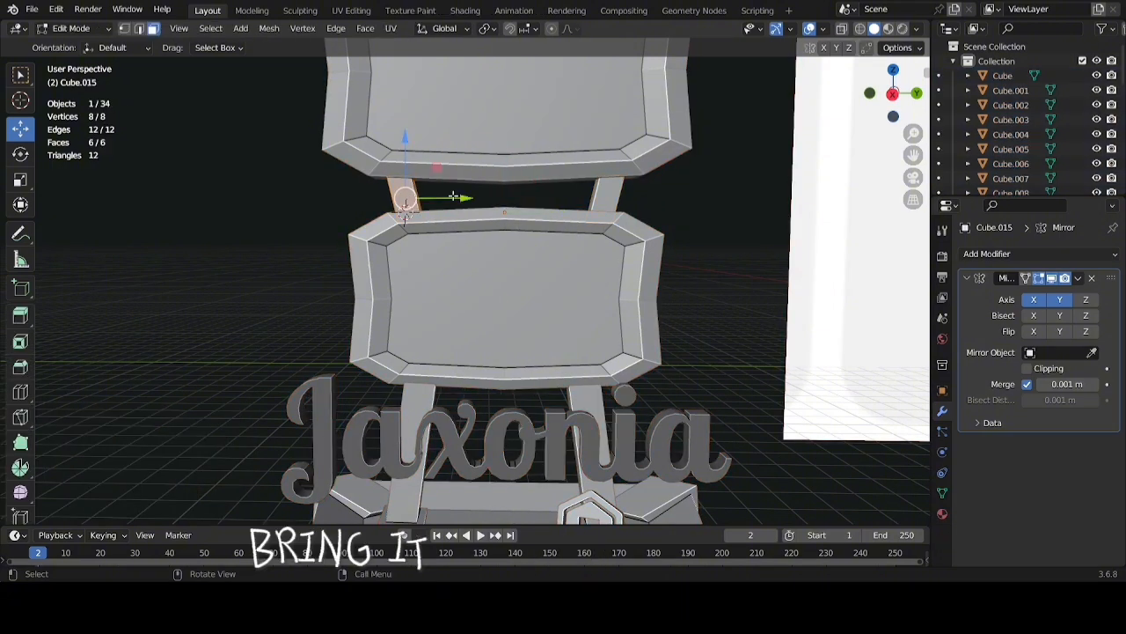
pyautogui.moveTo(453, 194); pyautogui.dragTo(465, 196)
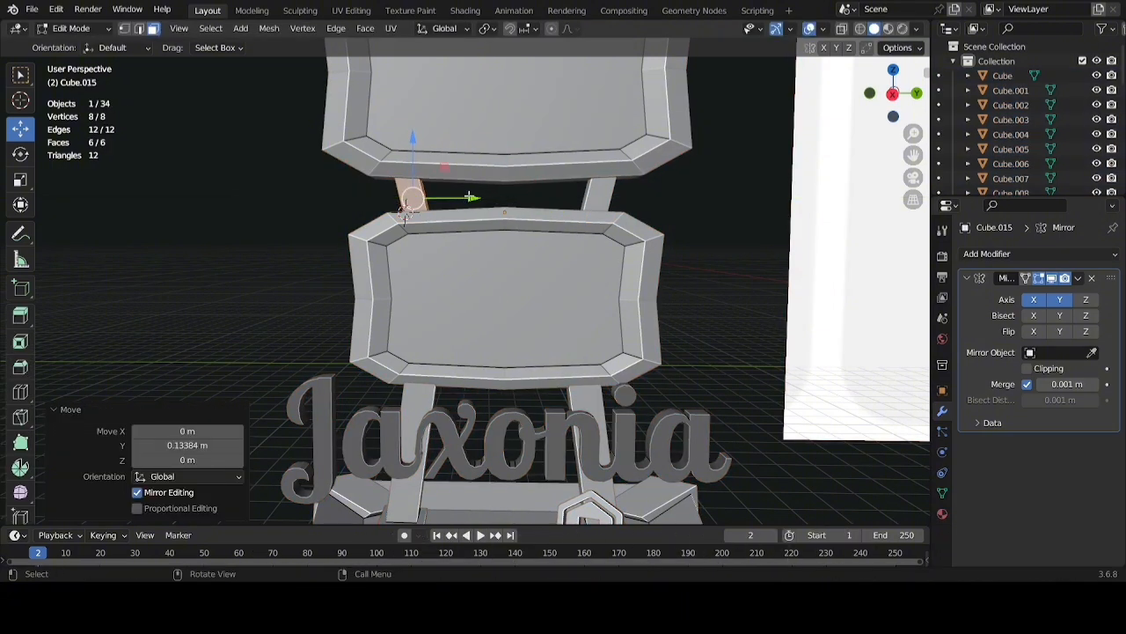
pyautogui.moveTo(464, 197); pyautogui.dragTo(530, 235, button='middle')
pyautogui.scroll(3, 530, 235)
pyautogui.press('Tab')
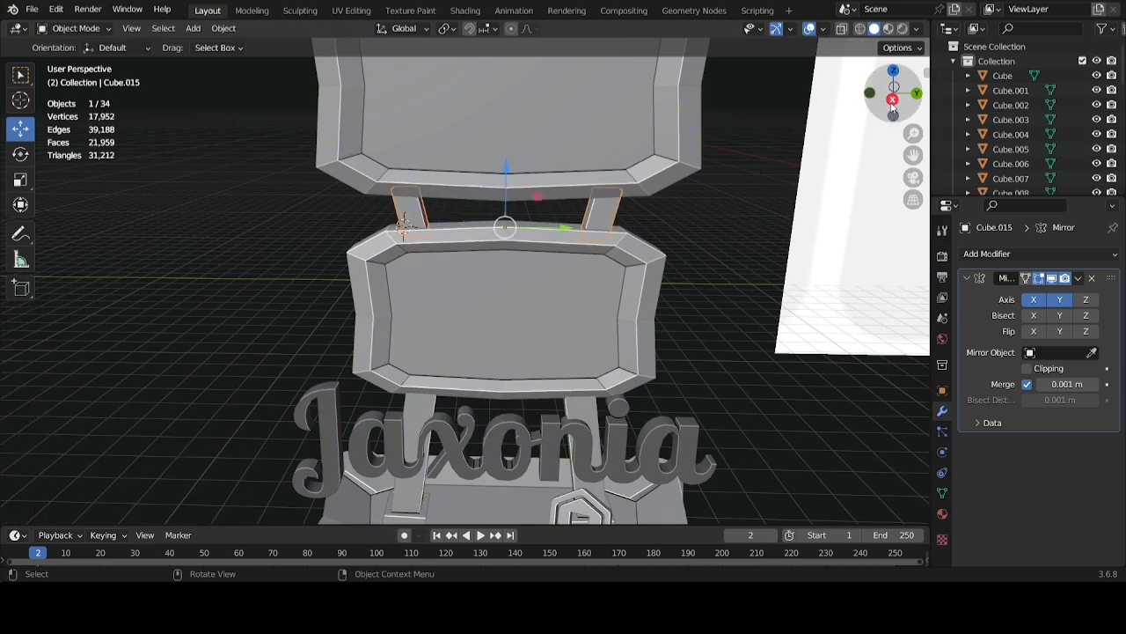
# Check the beams' placement in the right orthographic view, deselect them and save the file
pyautogui.click(892, 103)
pyautogui.moveTo(559, 216)
pyautogui.mouseDown()
pyautogui.moveTo(546, 212)
pyautogui.moveTo(557, 215)
pyautogui.mouseUp()
pyautogui.scroll(-3, 704, 216)
pyautogui.click(692, 223)
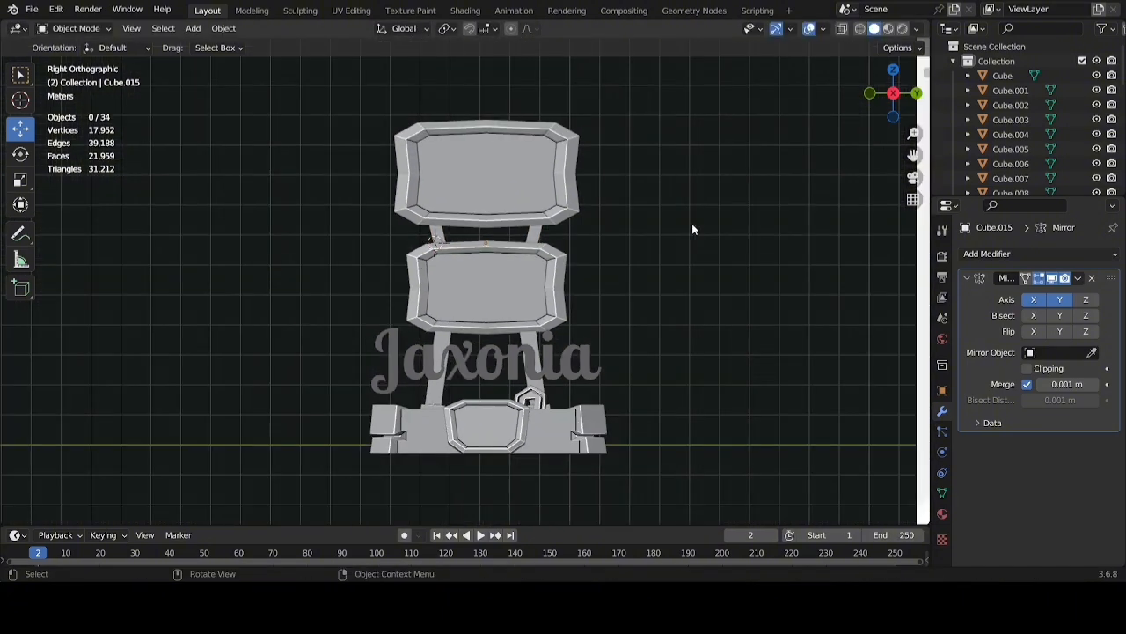
pyautogui.scroll(-2, 687, 255)
pyautogui.hotkey('ctrl', 's')
# Apply the Mirror modifier on the beams between the screens
pyautogui.moveTo(633, 326); pyautogui.dragTo(668, 431, button='middle')
pyautogui.click(1078, 278)
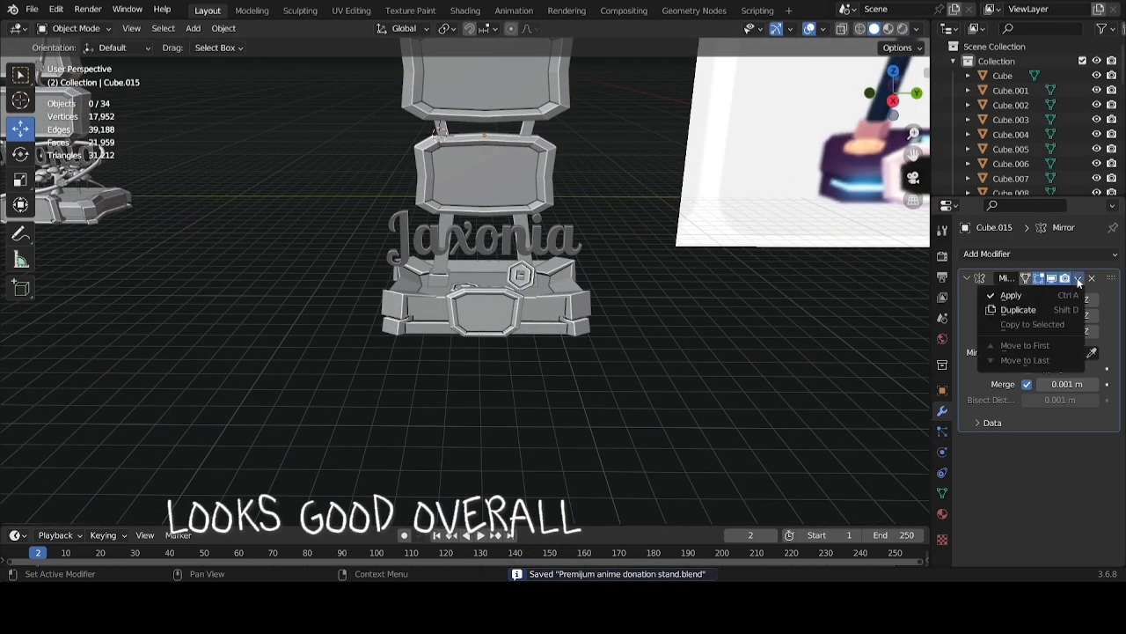
pyautogui.click(1012, 295)
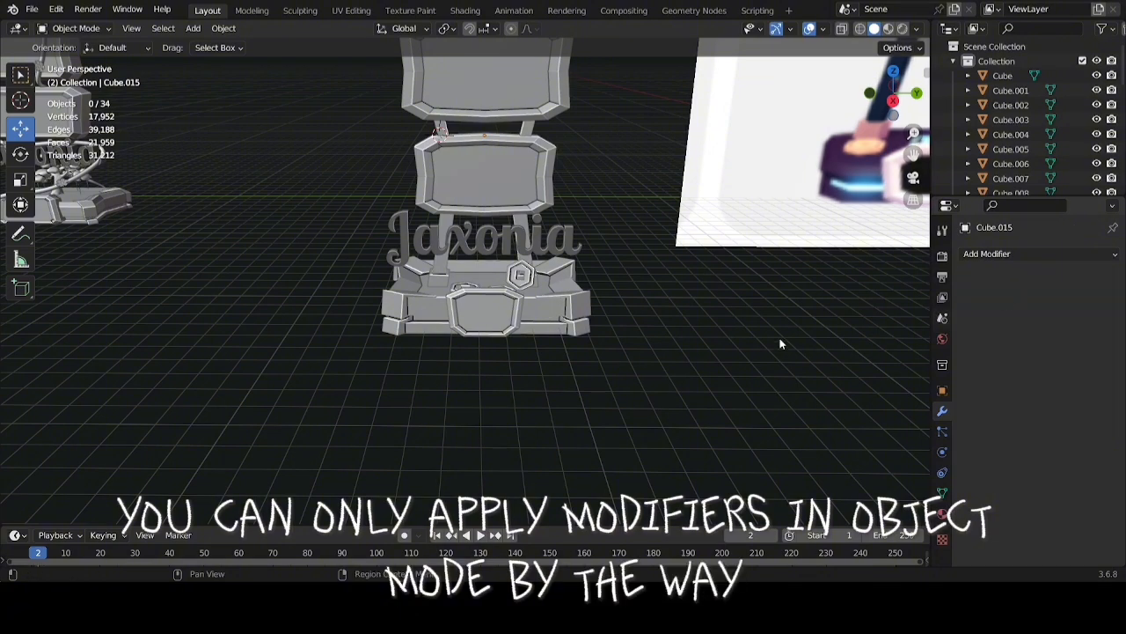
# Unhide all hidden objects, including the vines, flowers, tree and square ornament, and deselect everything
pyautogui.moveTo(731, 356); pyautogui.dragTo(677, 283, button='middle')
pyautogui.scroll(3, 676, 282)
pyautogui.keyDown('shift'); pyautogui.moveTo(695, 349); pyautogui.dragTo(751, 346, button='middle'); pyautogui.keyUp('shift')
pyautogui.scroll(-2, 751, 346)
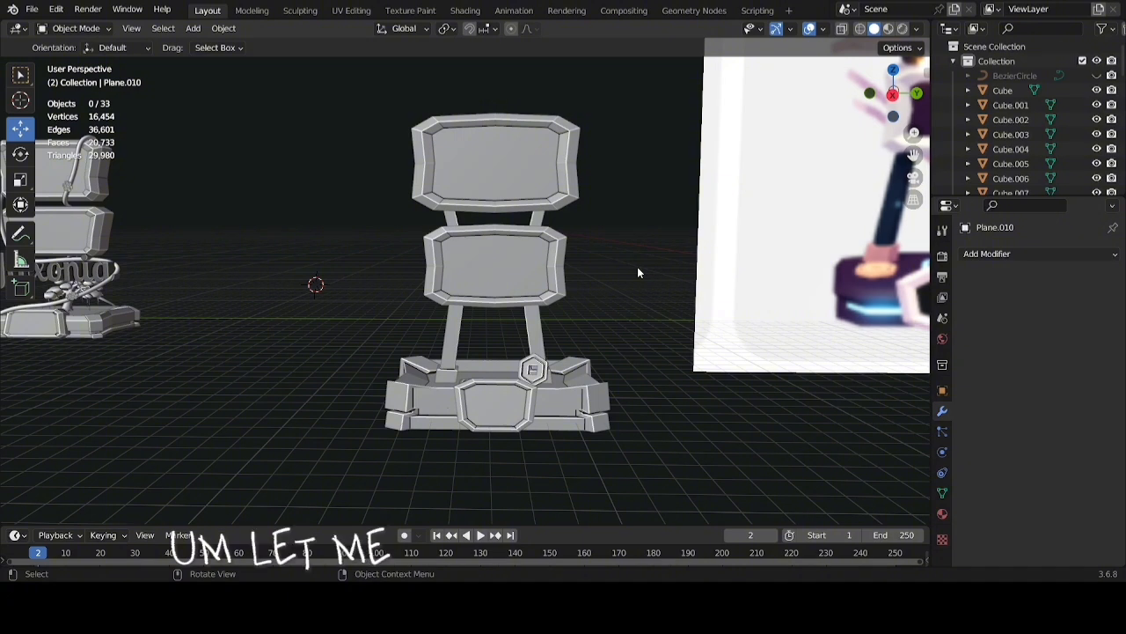
pyautogui.hotkey('alt', 'h')
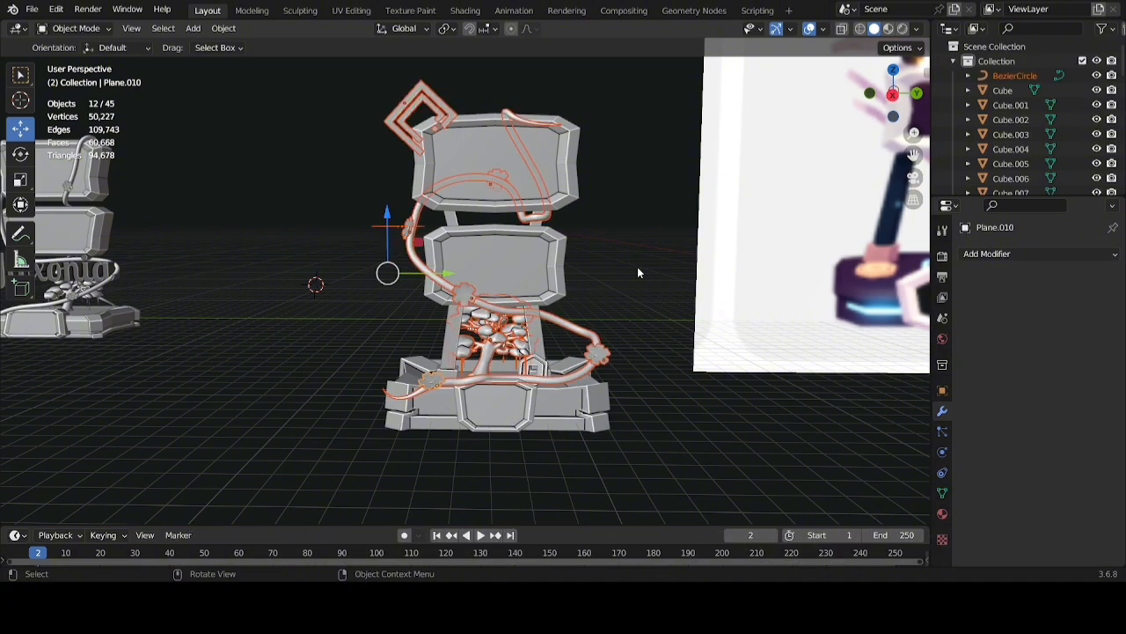
pyautogui.click(672, 257)
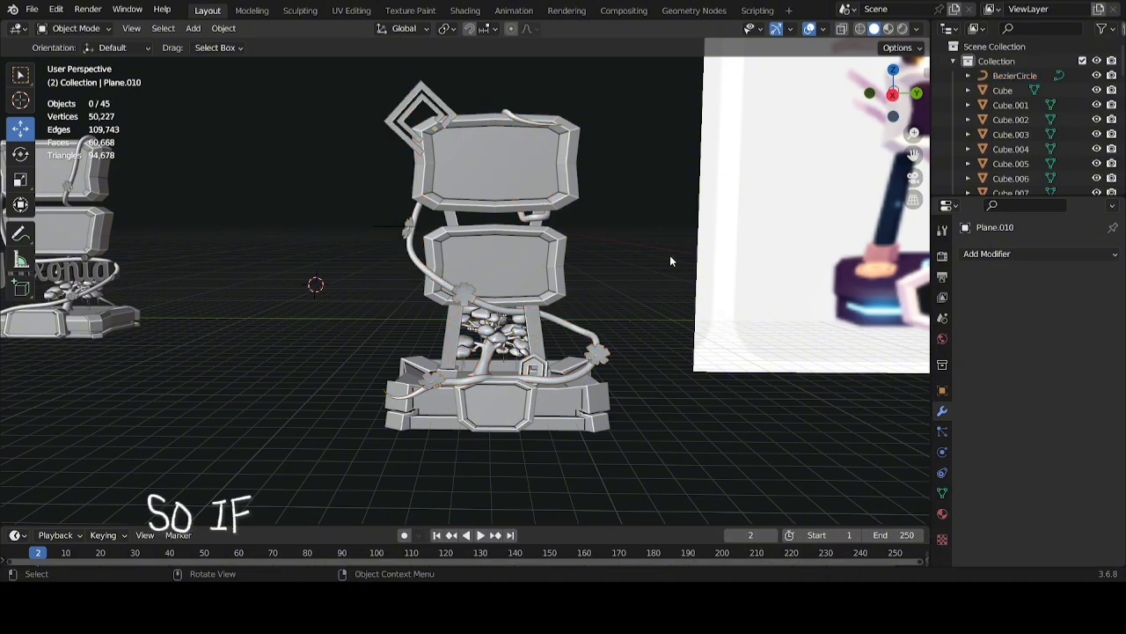